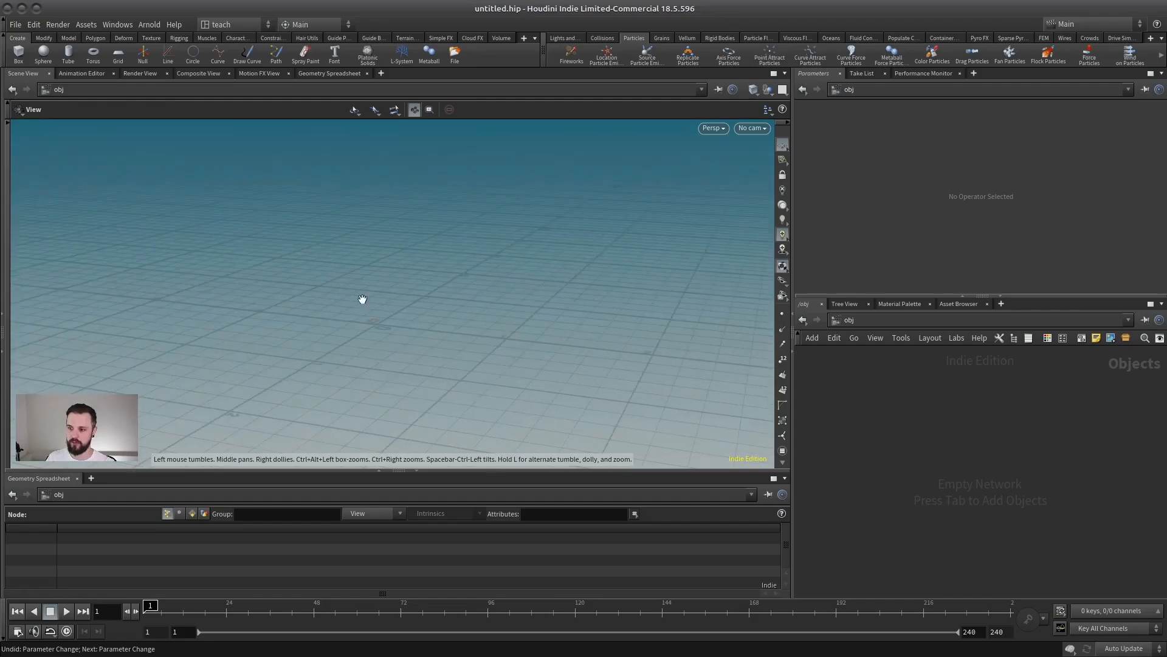
Create a Geometry object at the object level and go inside its network.
key(Tab)
text(geo)
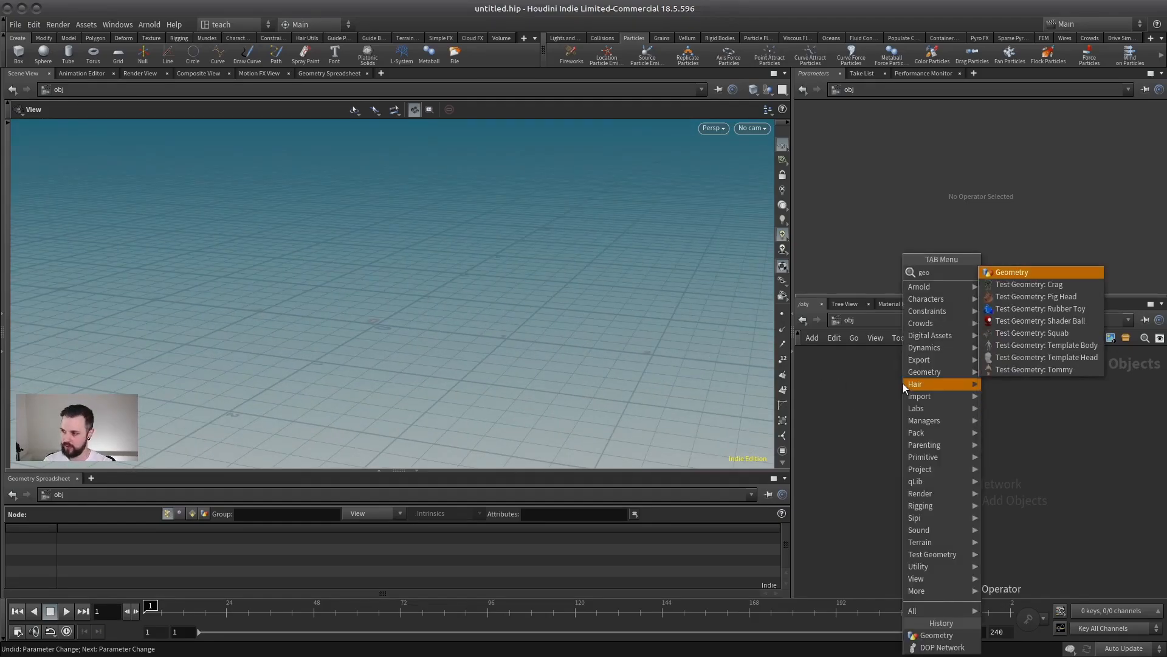
key(Return)
click(902, 427)
double_click(902, 428)
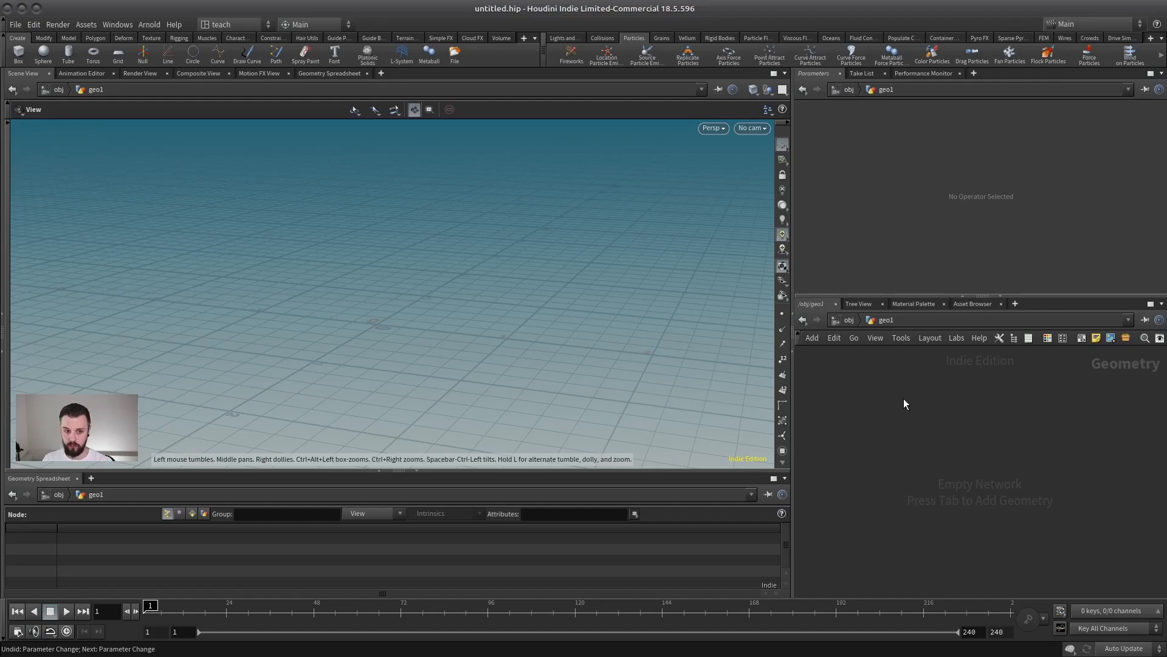
Add a Sphere node to the empty geometry network.
key(Tab)
text(sphere)
key(Return)
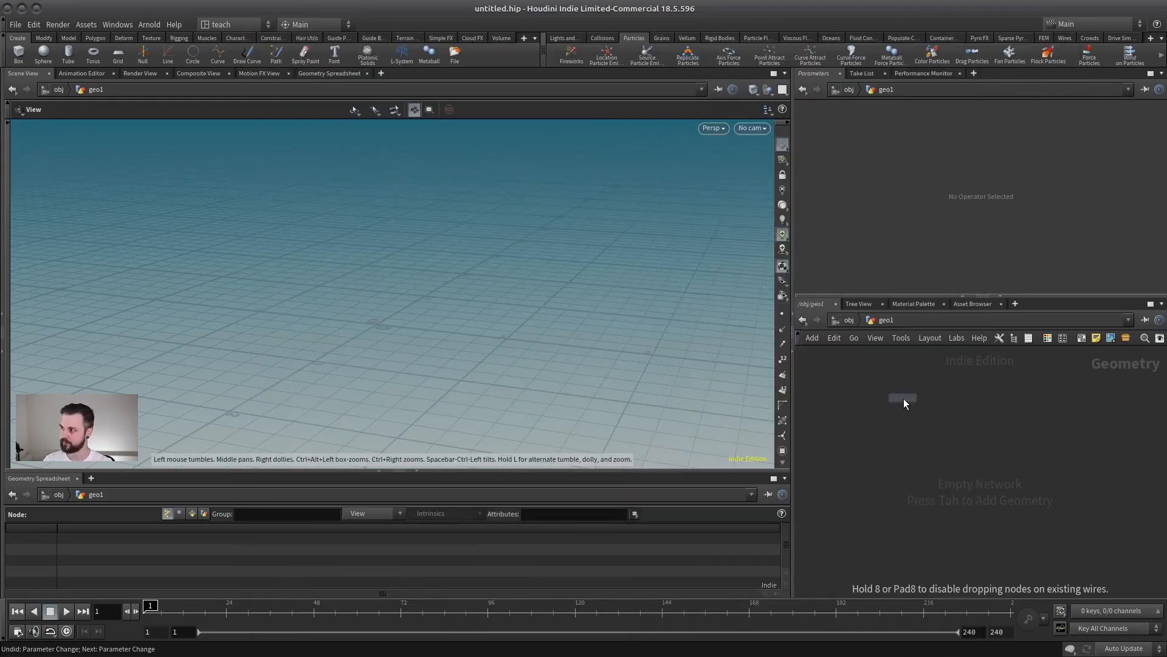
click(950, 396)
scroll(535, 310, up, 3)
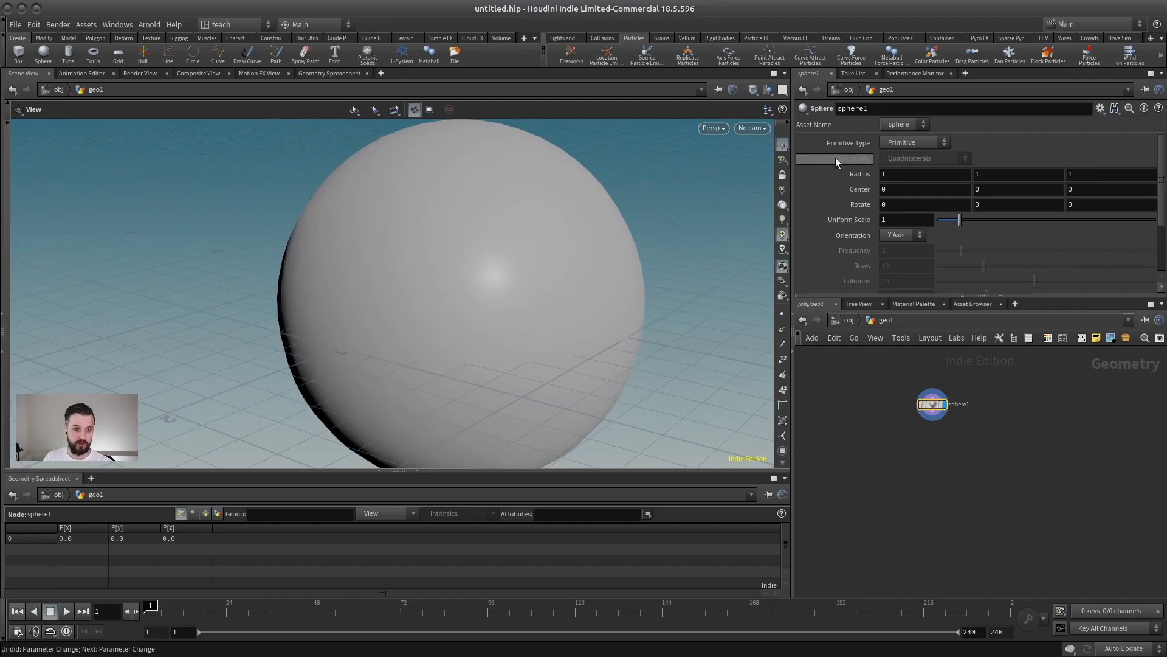
Set the sphere's Y radius to the time expression $T.
click(1019, 174)
text($)
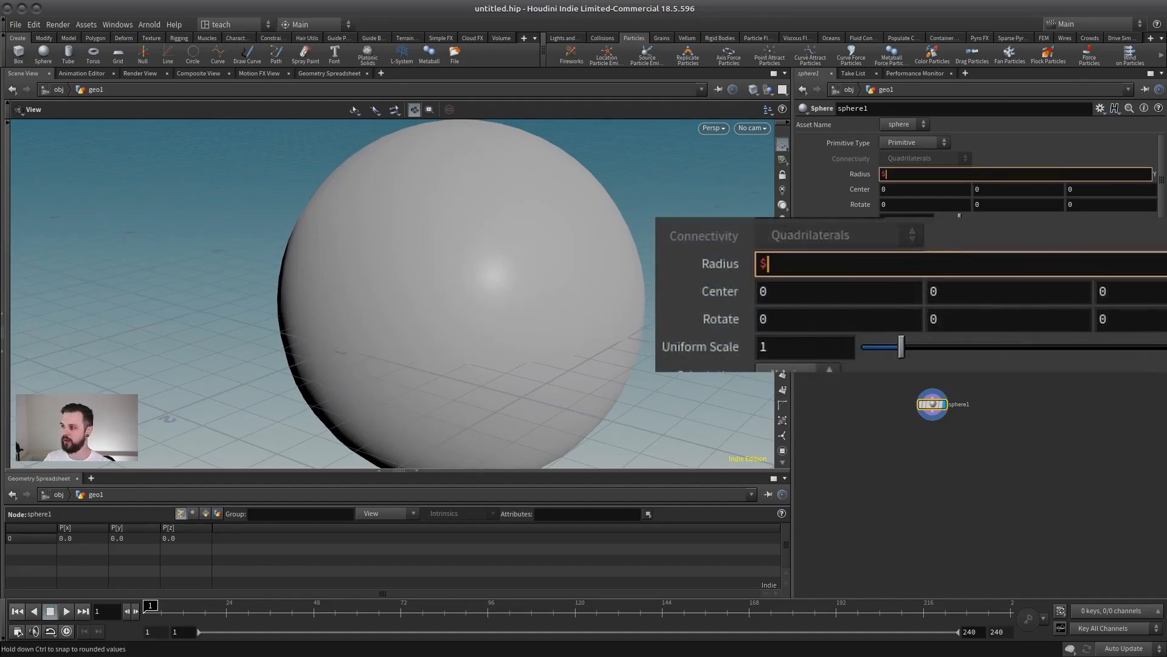
text(FF)
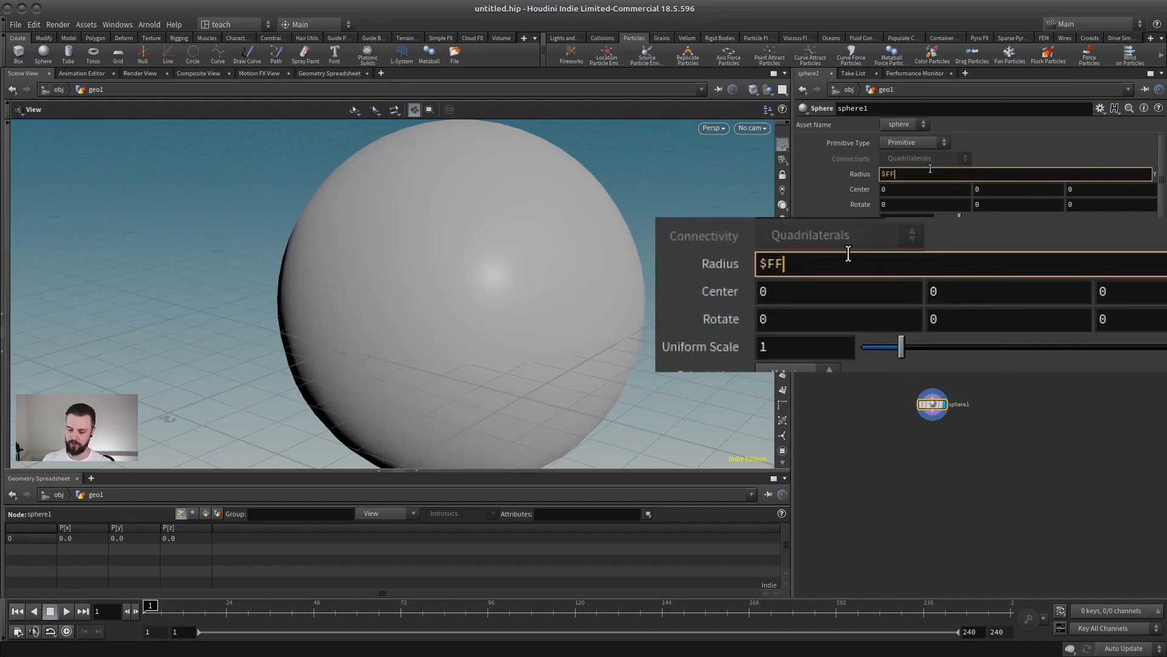
key(BackSpace)
key(BackSpace)
text(T)
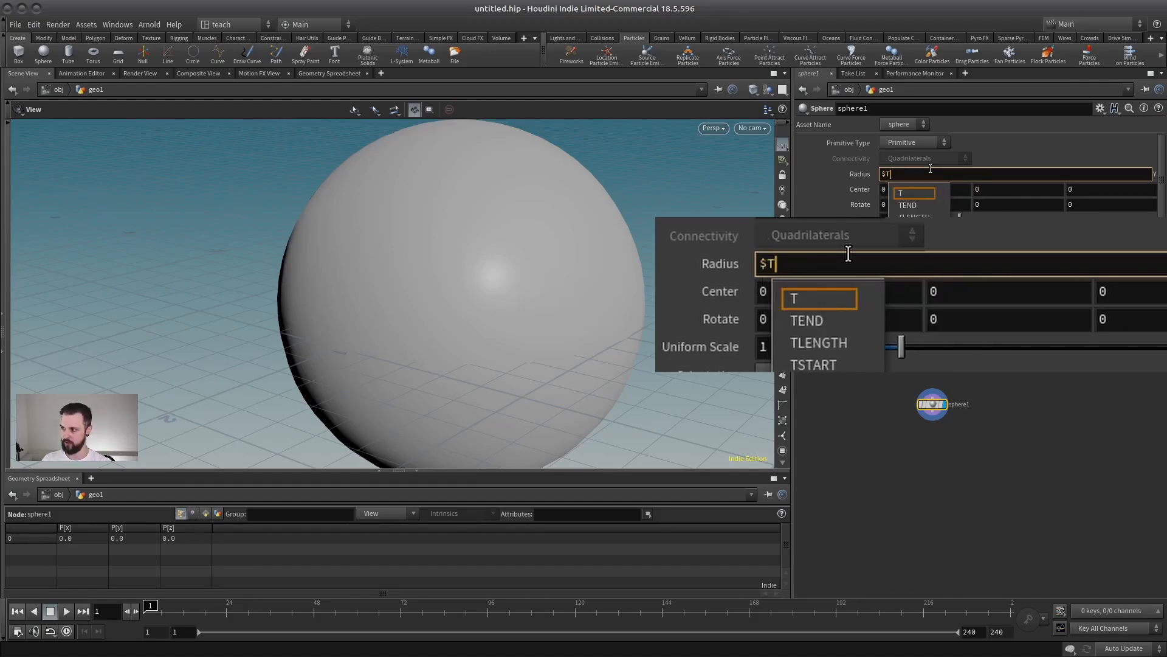
key(Return)
drag(553, 334, 505, 350)
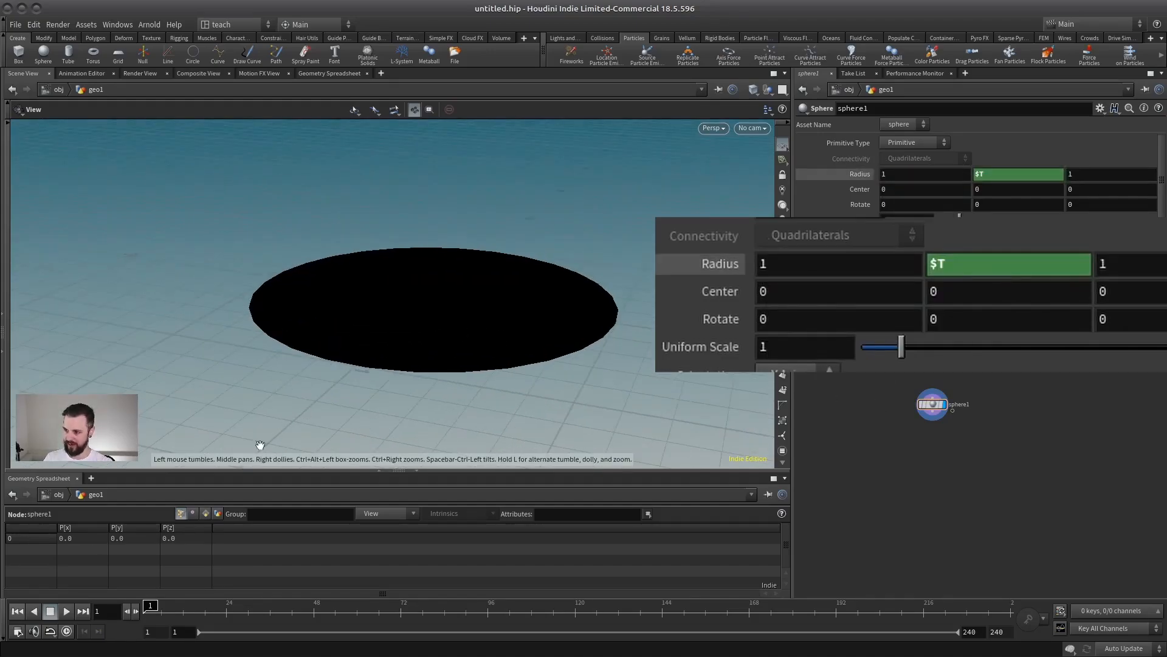
Play the animation from the first frame to check how the sphere's height changes, and rewind to the start.
click(18, 612)
click(67, 612)
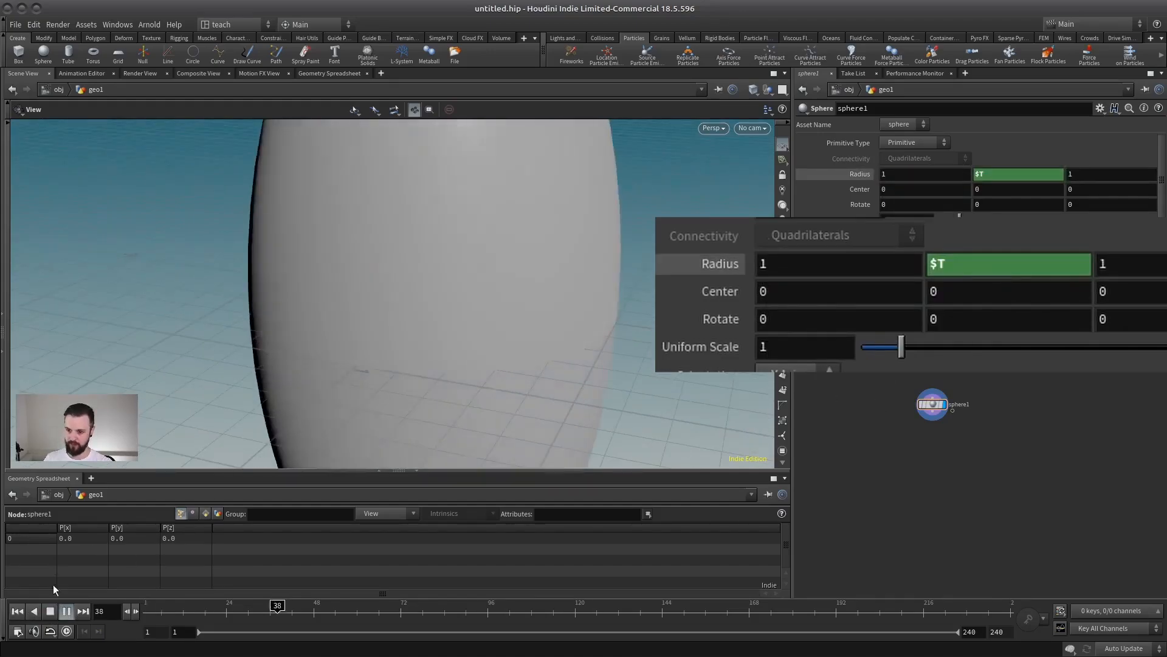
scroll(395, 389, down, 8)
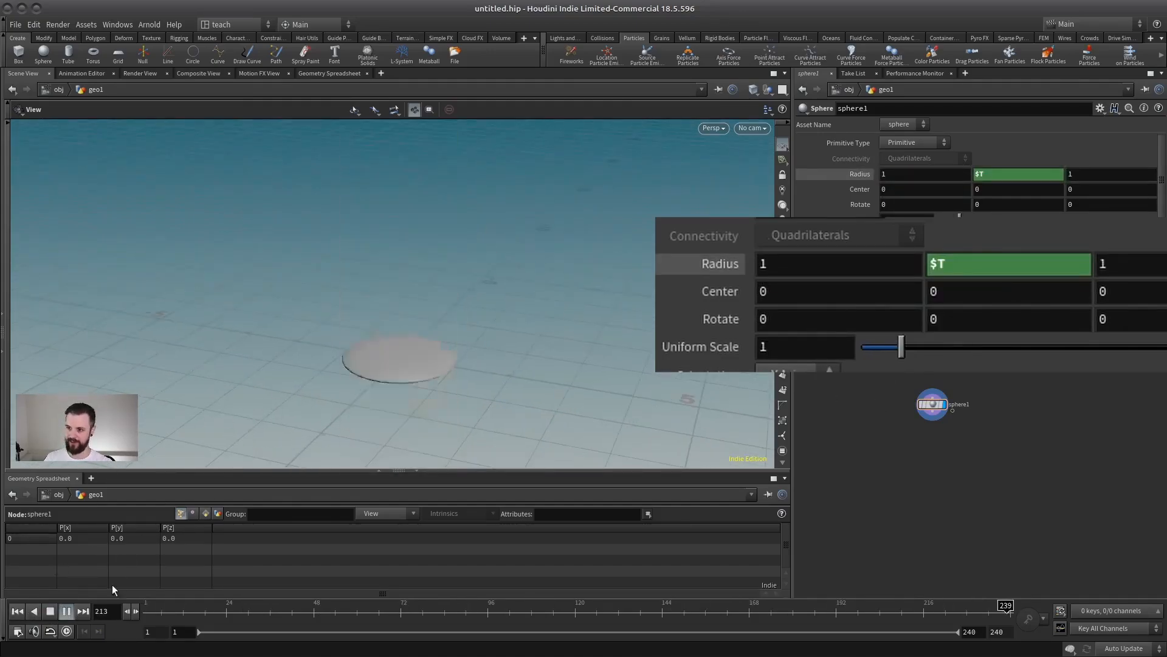
click(18, 611)
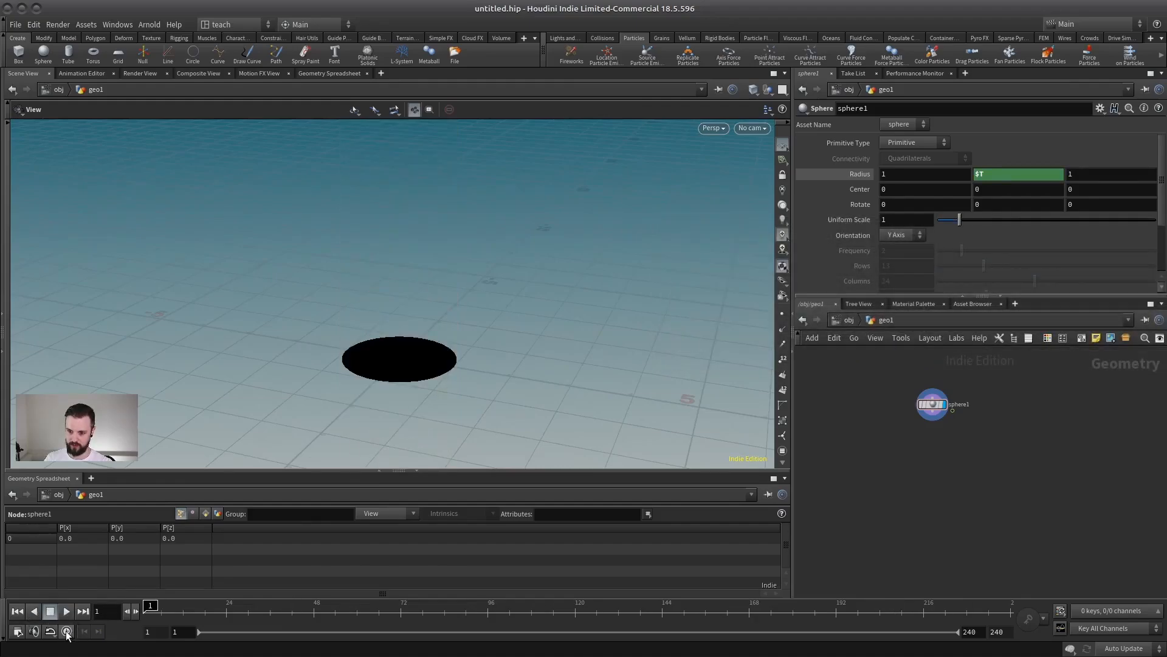
Turn on real-time playback, replay the sphere's stretching animation, and return to the first frame.
click(66, 611)
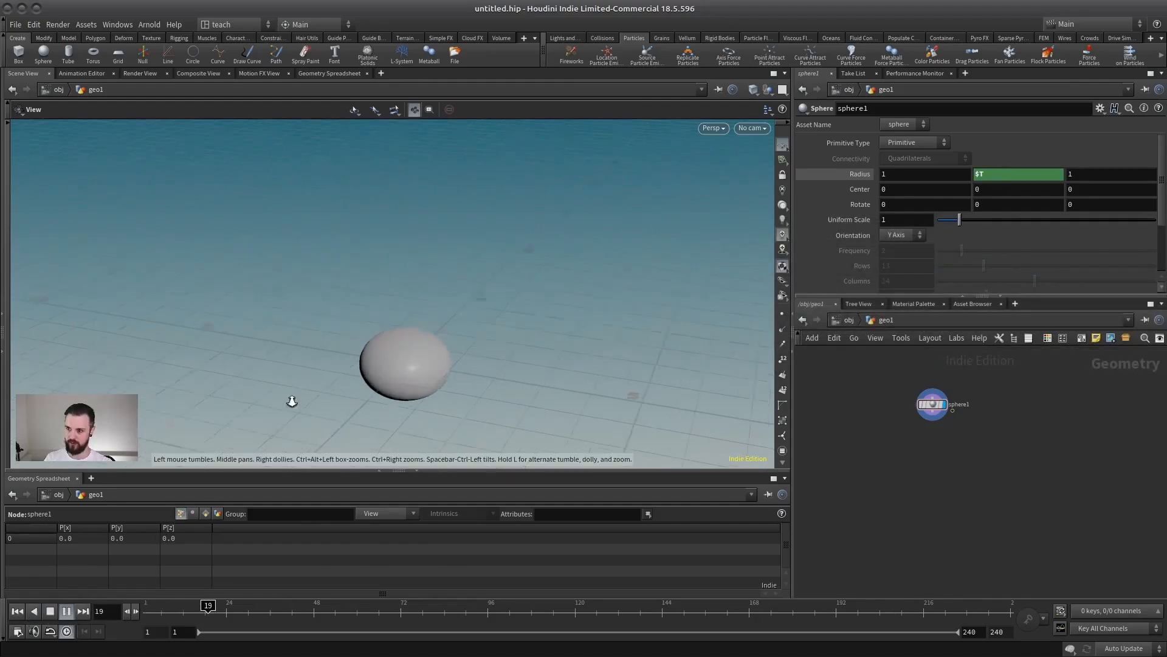
scroll(304, 407, down, 3)
drag(282, 398, 281, 338)
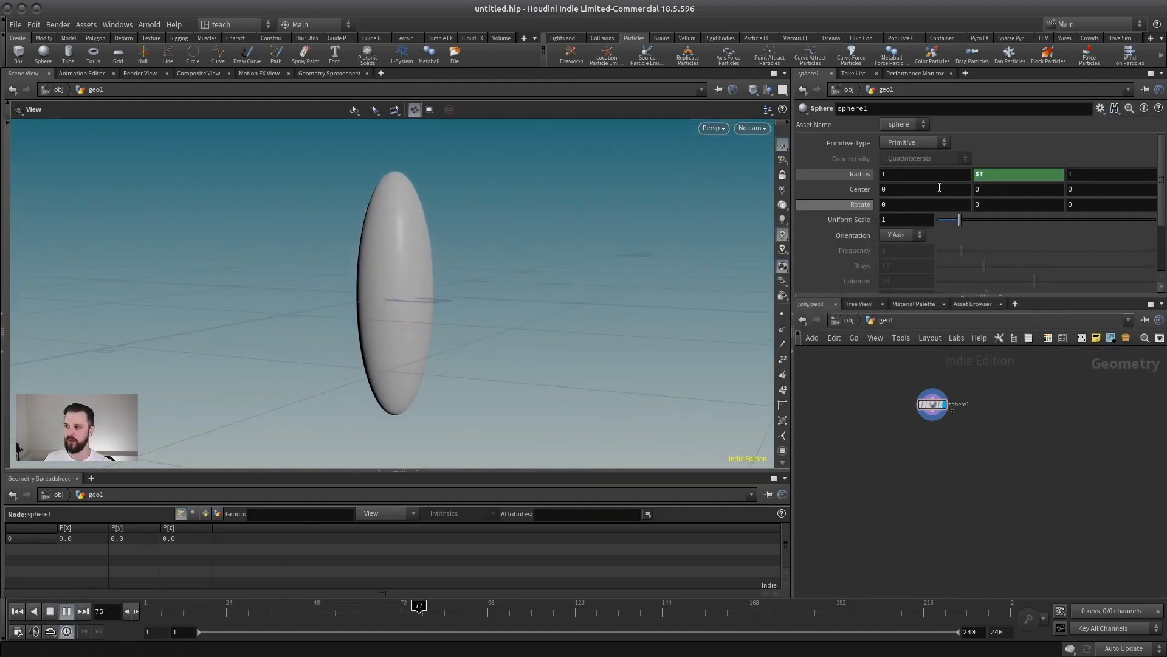
drag(424, 265, 126, 482)
click(53, 609)
click(17, 611)
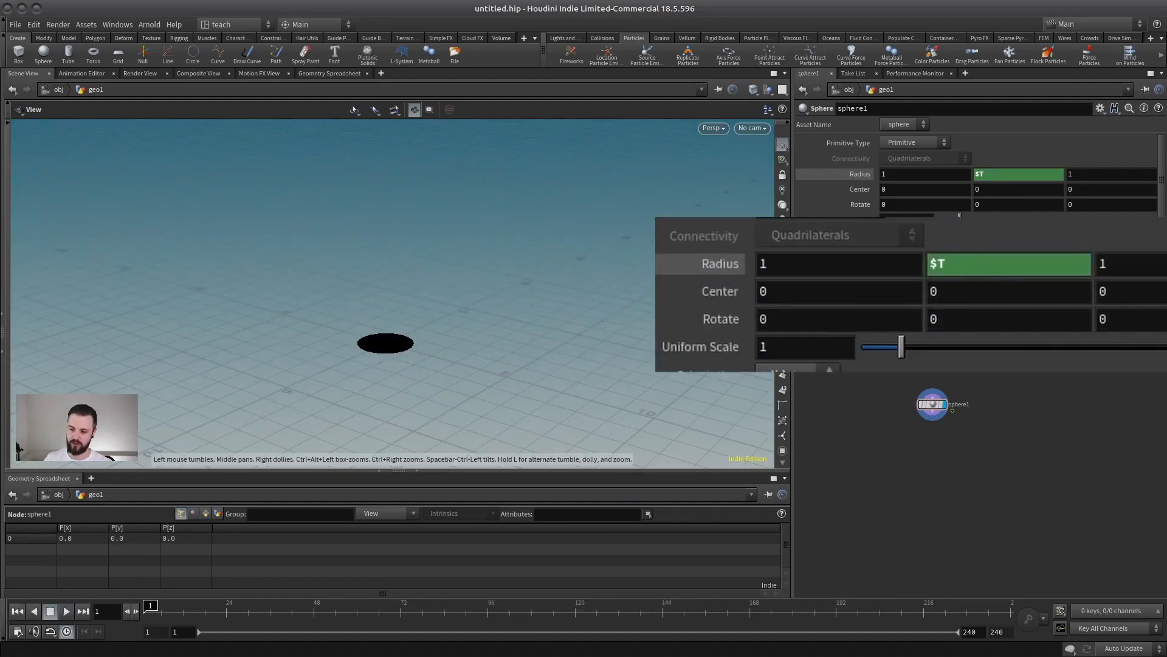
Clear the expression on the sphere's Y radius and set the radius to 1.
ctrl+shift+click(994, 172)
double_click(995, 172)
text(1)
key(Return)
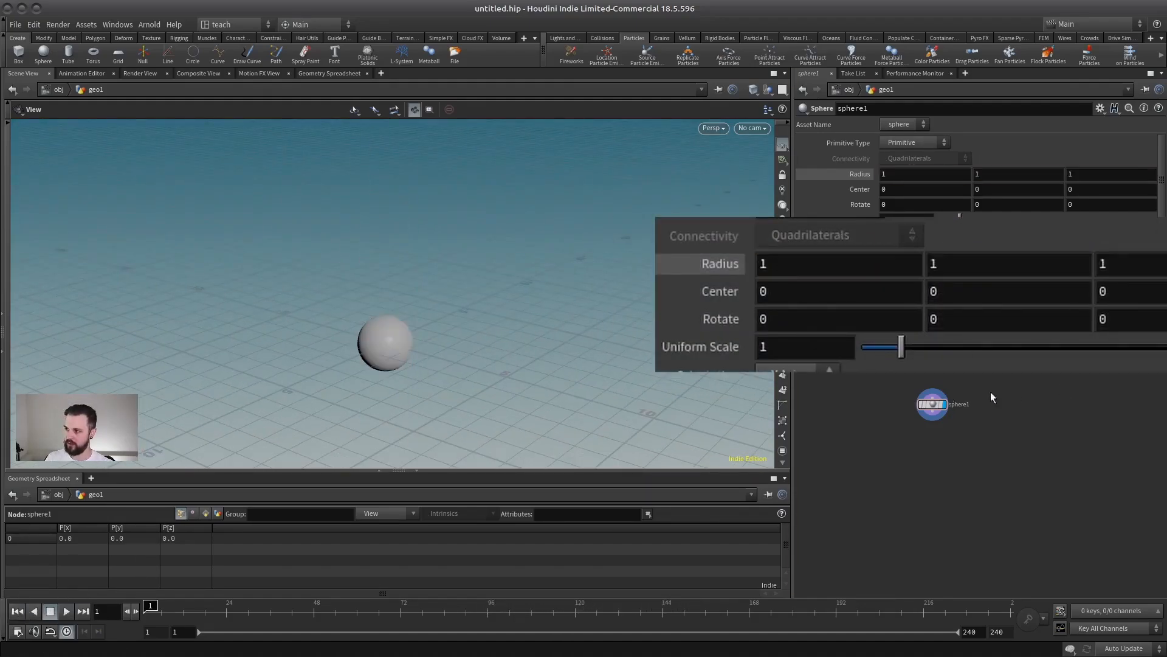
Set the sphere's Y center to the expression sin($FF).
right_drag(334, 313, 730, 304)
middle_drag(377, 389, 446, 301)
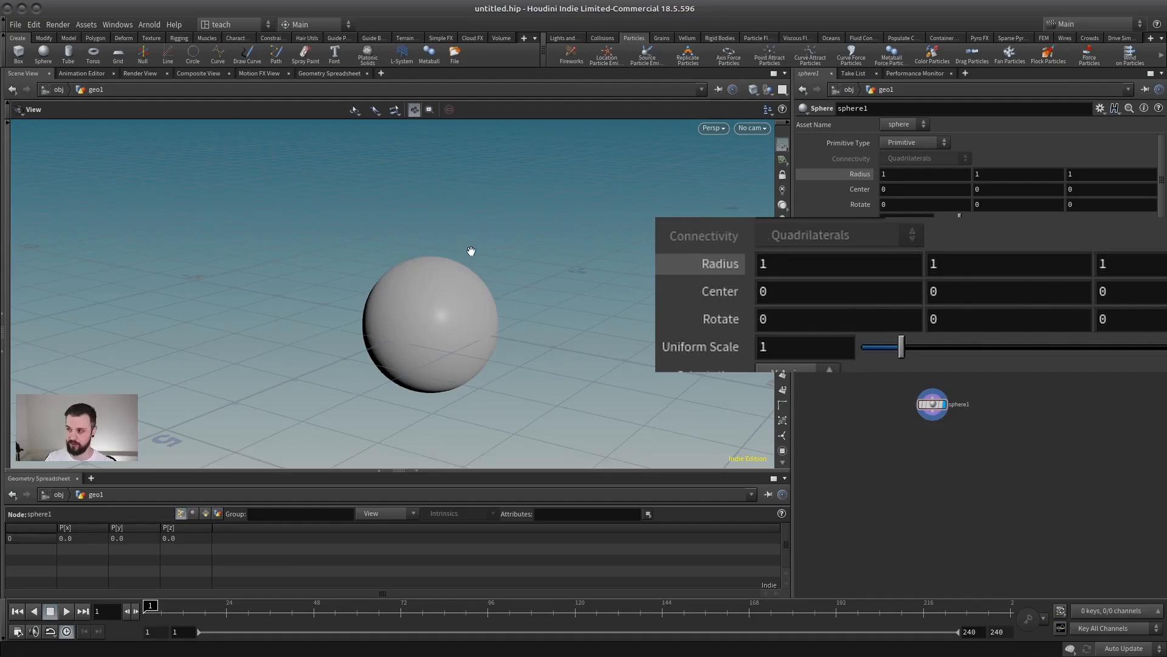
drag(425, 307, 406, 211)
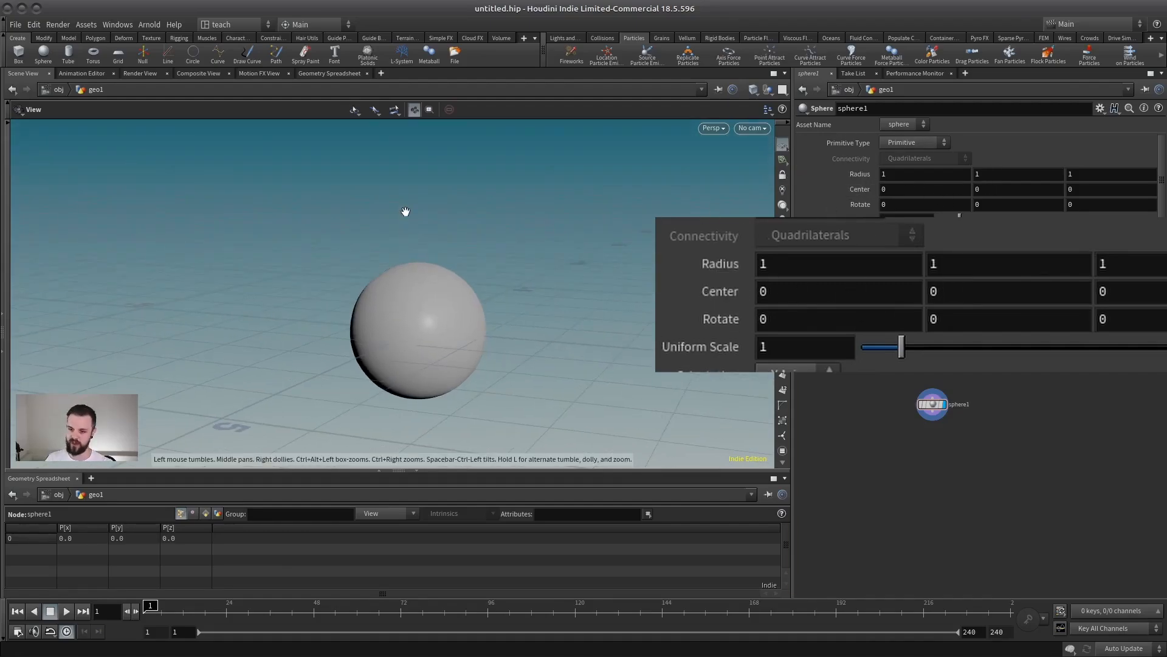
click(1007, 189)
text(sin()
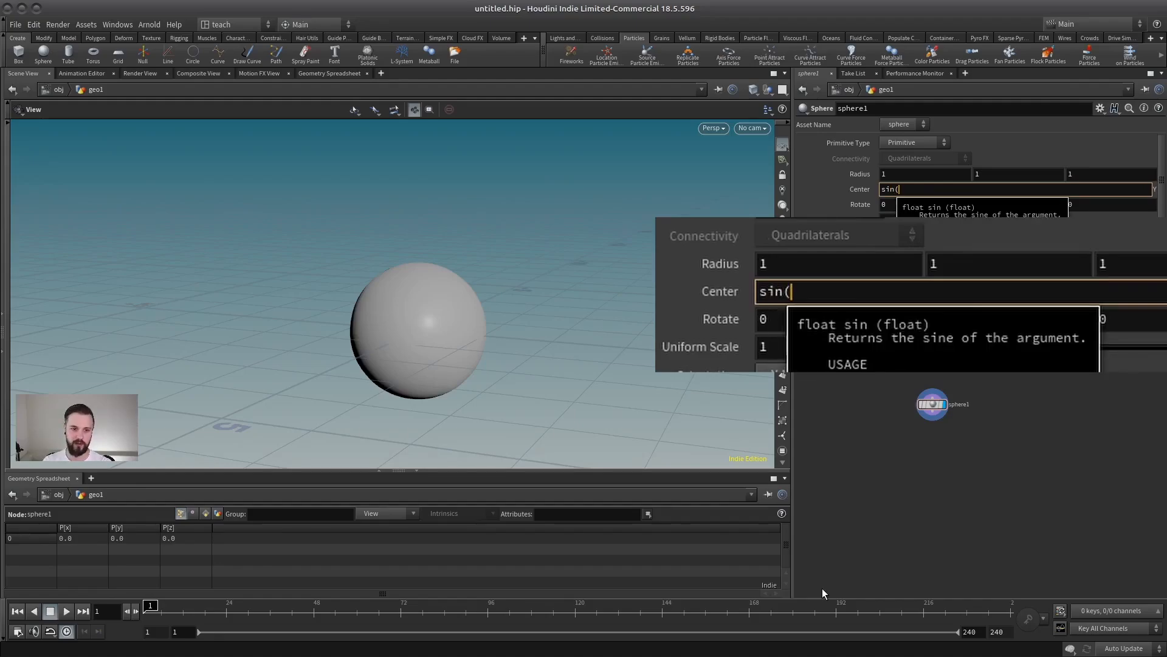
text($)
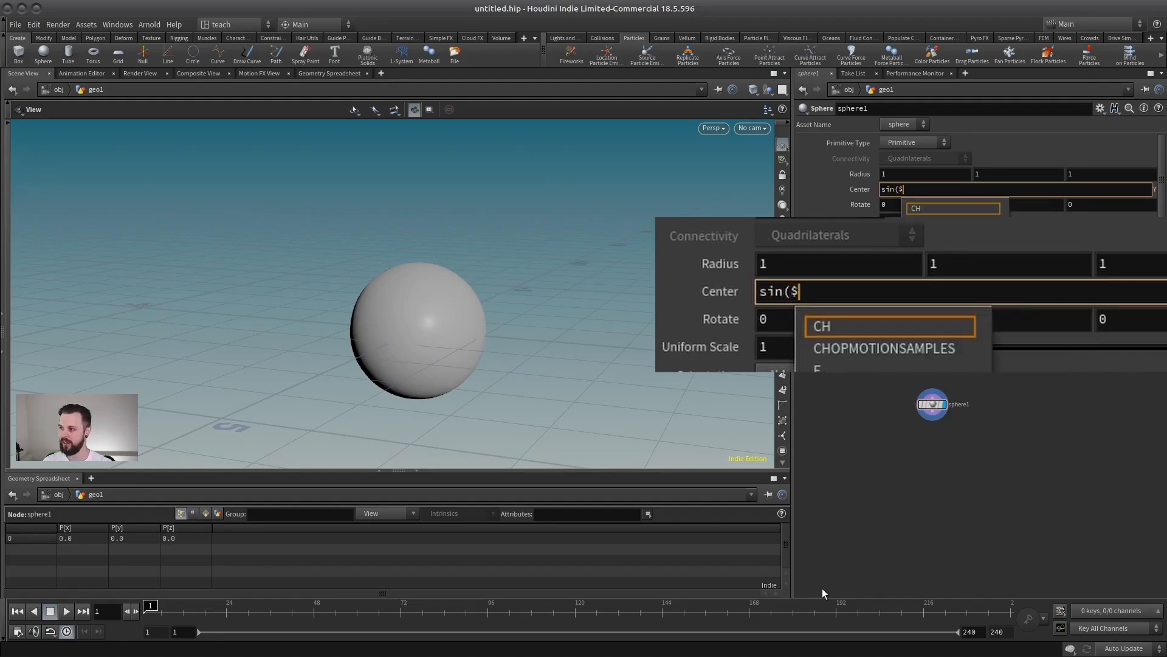
text(FFF_)
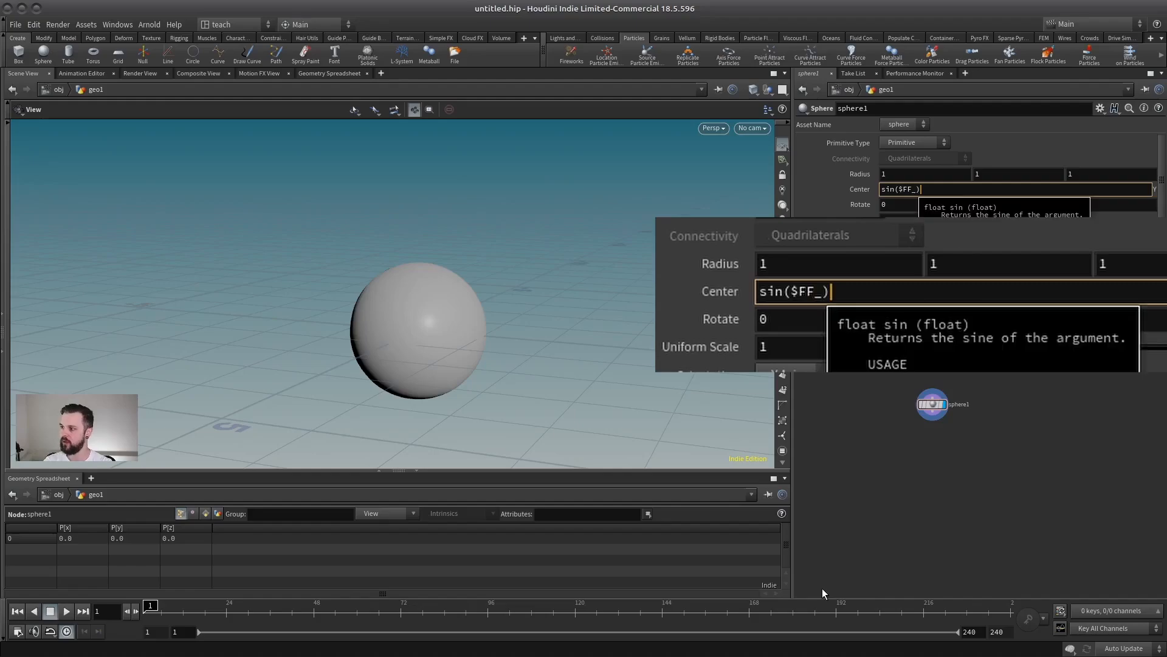
text())
key(Return)
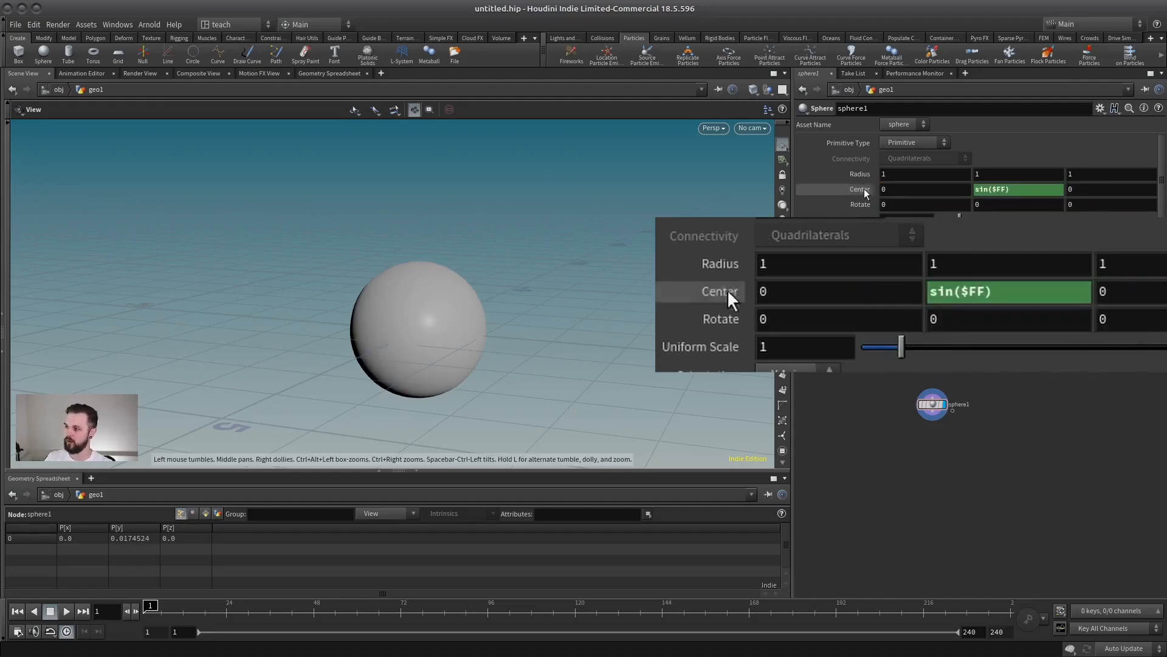
Play the animation to inspect the sphere's vertical motion, and stop playback.
click(66, 612)
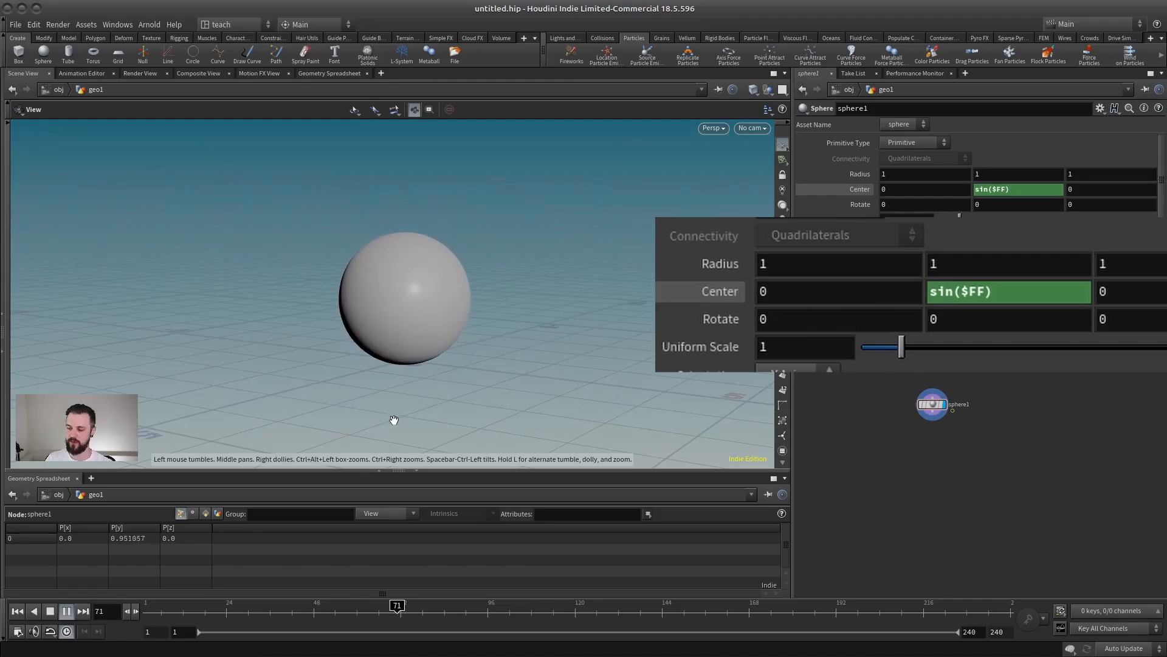
scroll(428, 274, up, 2)
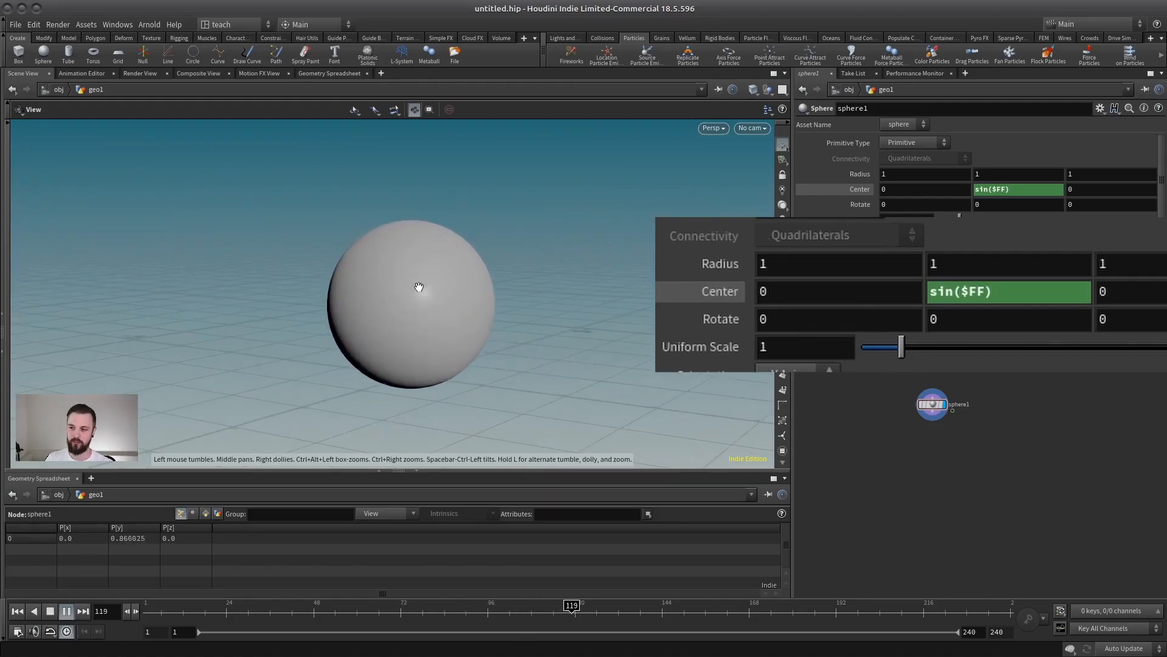
scroll(429, 318, down, 3)
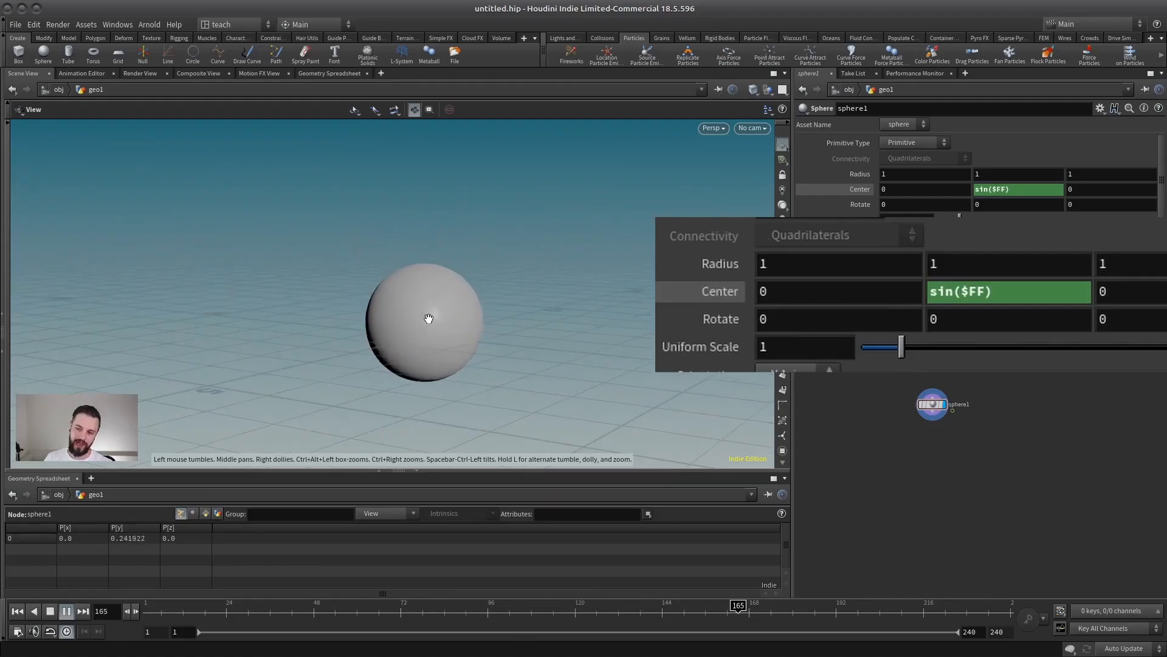
click(66, 612)
Change the sphere's Y center expression to sin($FF*15) and preview the faster motion.
click(997, 190)
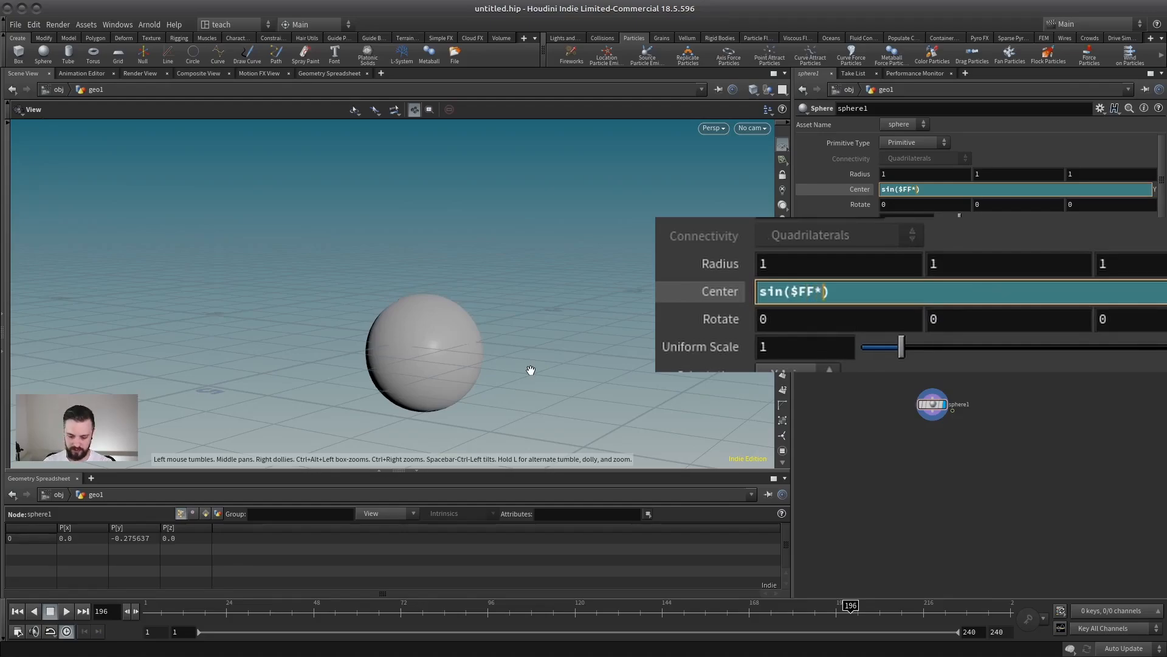
key(Return)
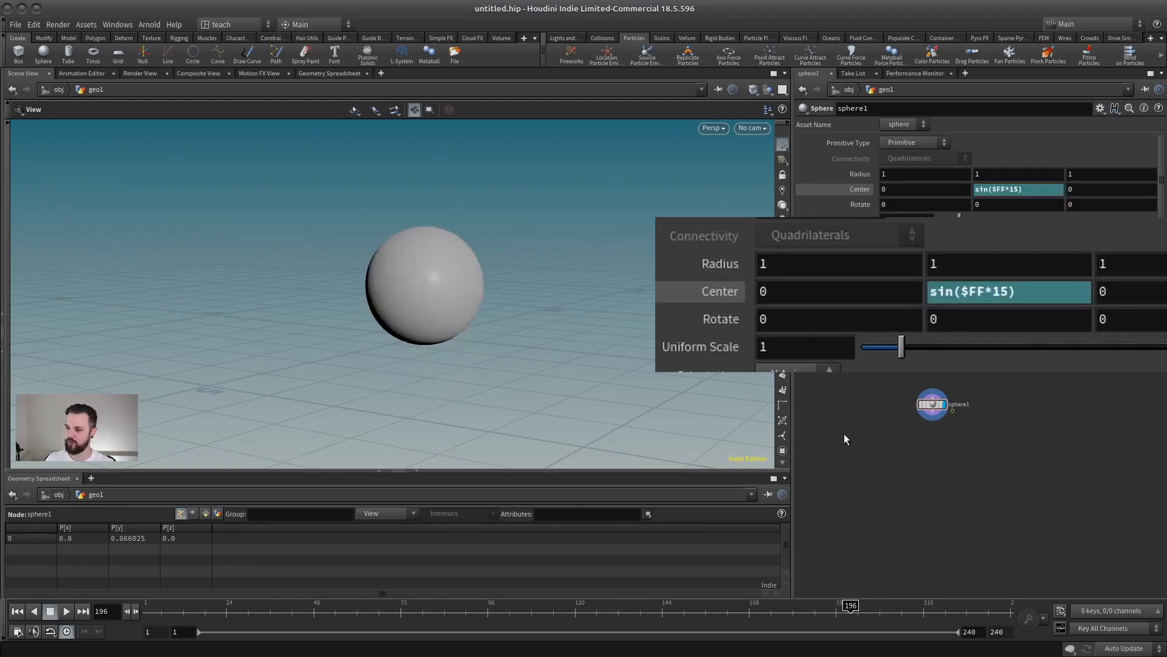
click(70, 611)
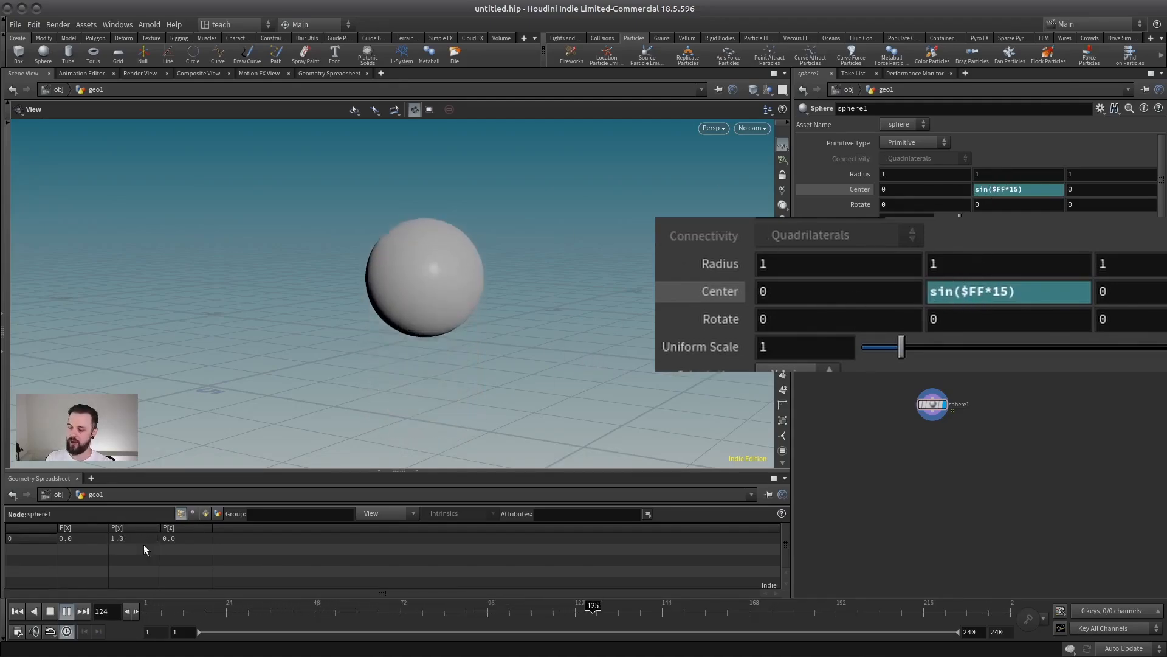
click(50, 612)
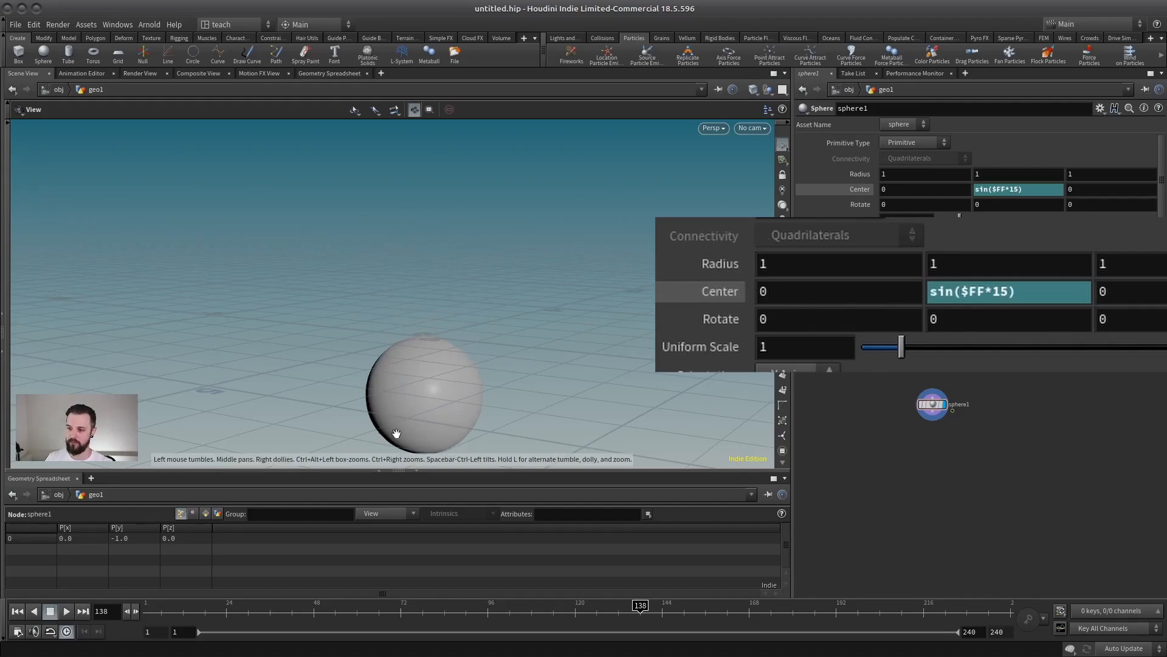
Extend the sphere's Y center expression to sin($FF*15)*2.
click(1024, 192)
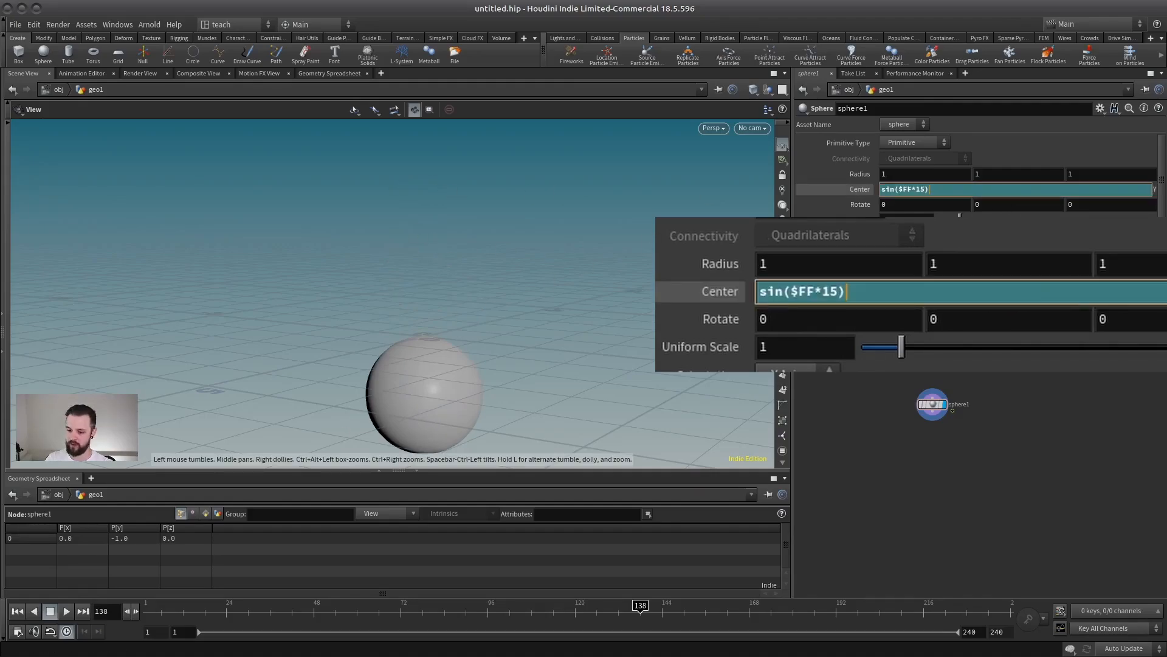
text(*2)
key(Return)
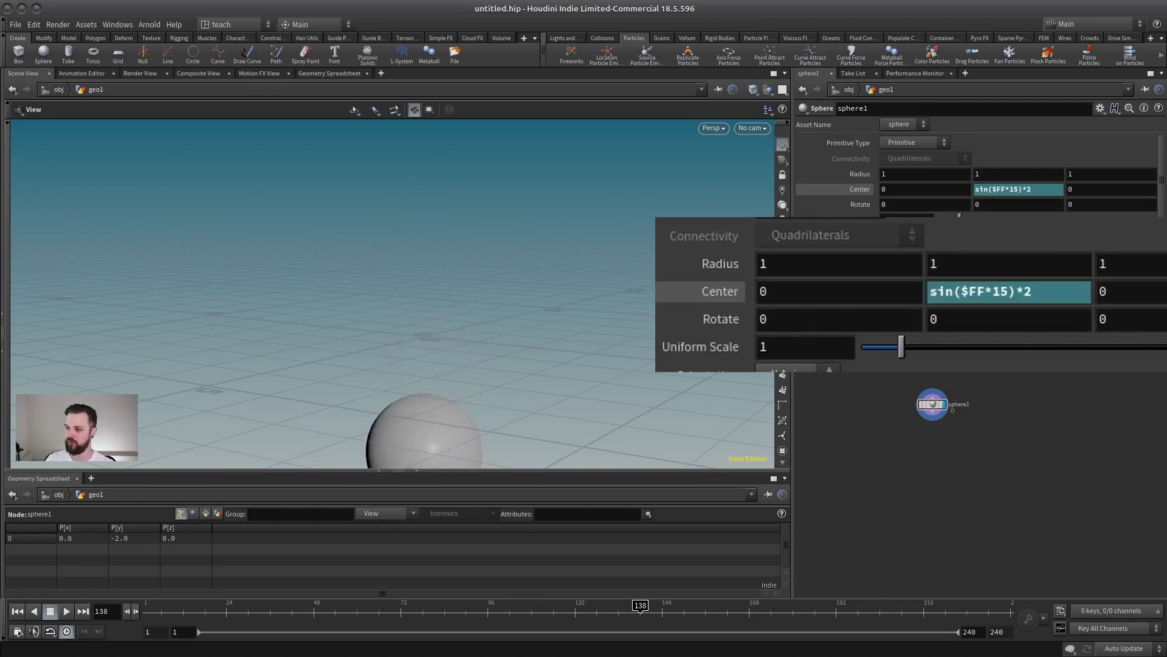
Replay the animation from the first frame to check the larger vertical swing, and stop it.
click(17, 611)
click(66, 611)
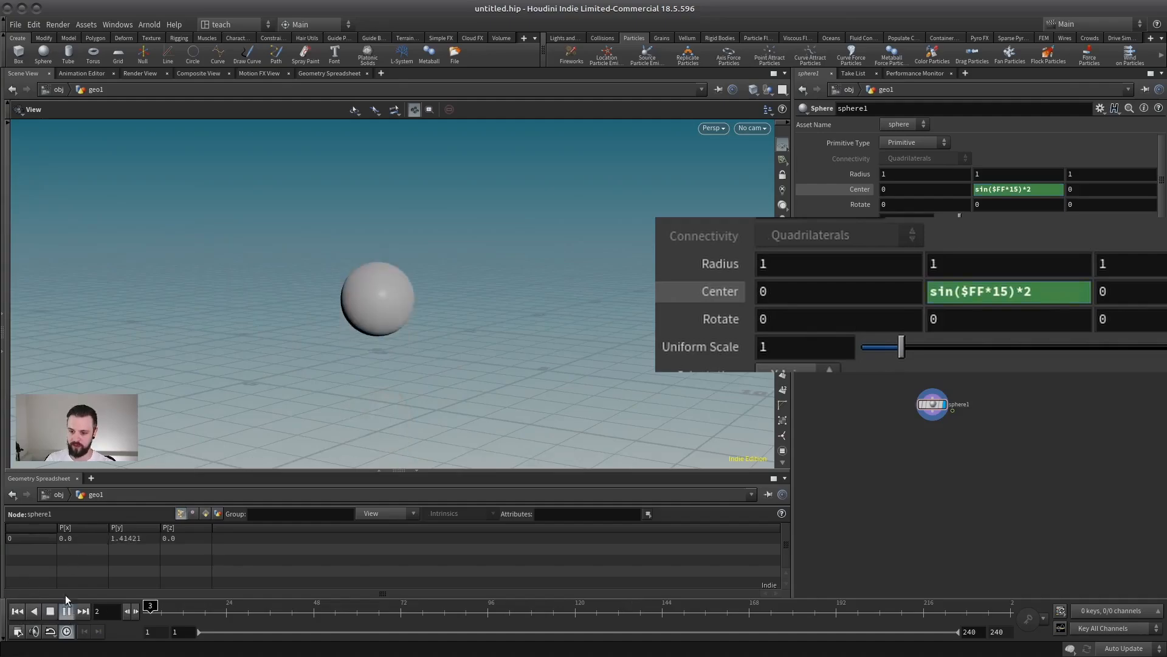
drag(480, 363, 660, 307)
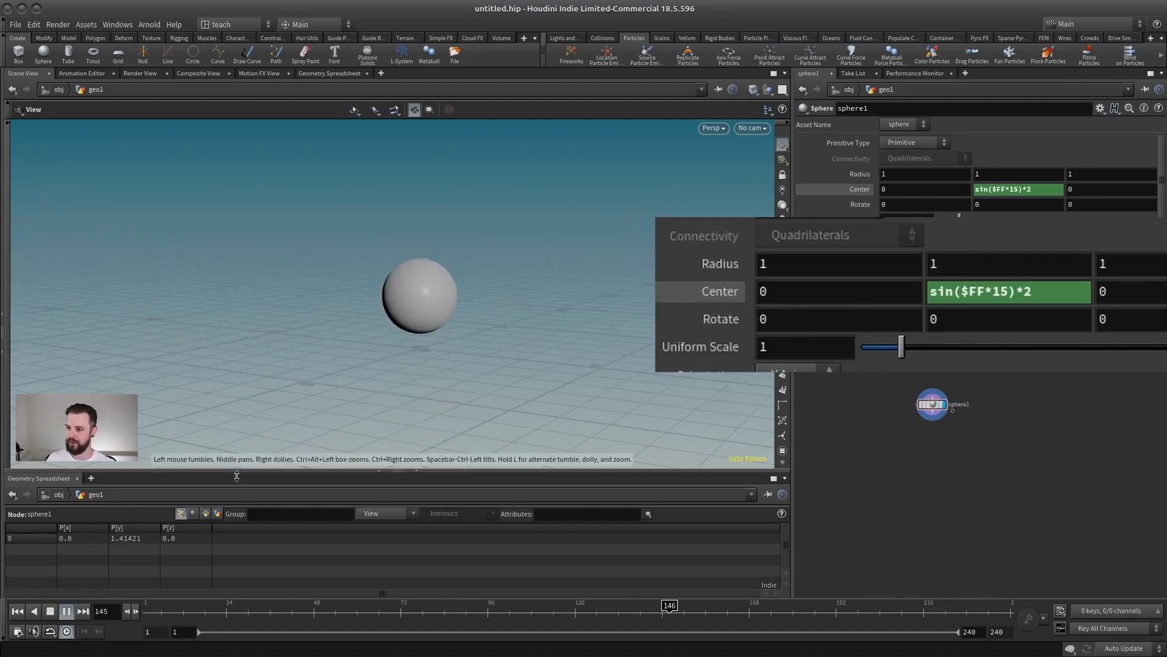
click(50, 612)
Add a second Sphere node beside the first one in the geometry network.
middle_drag(958, 407, 849, 424)
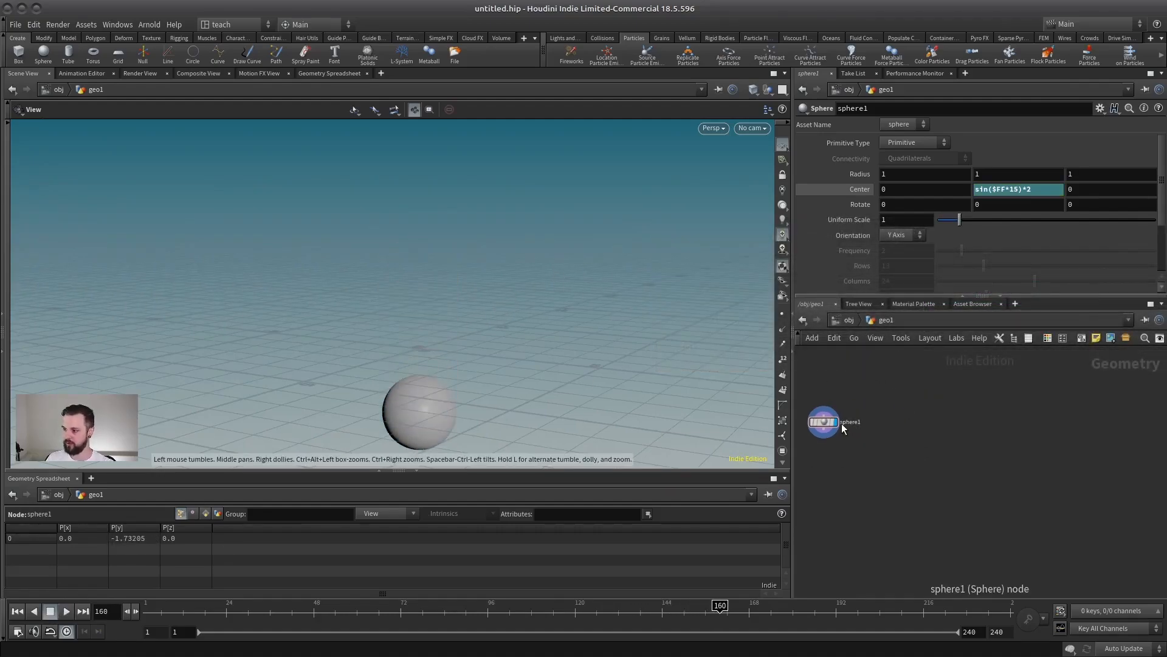
key(Tab)
text(sph)
key(Return)
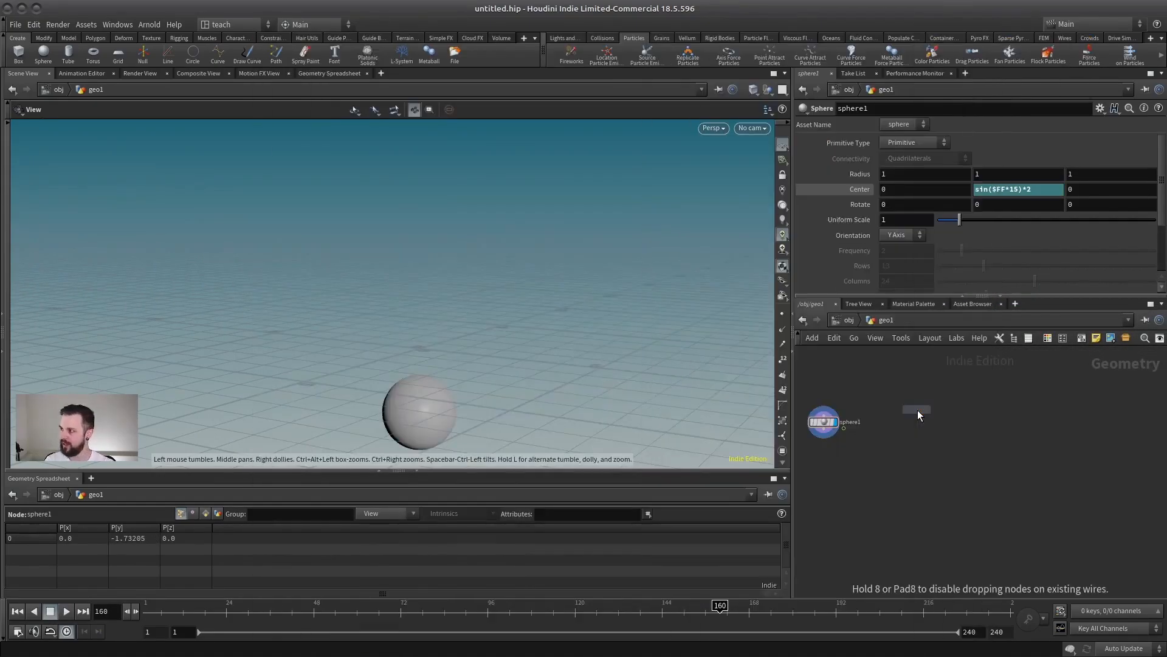
click(923, 428)
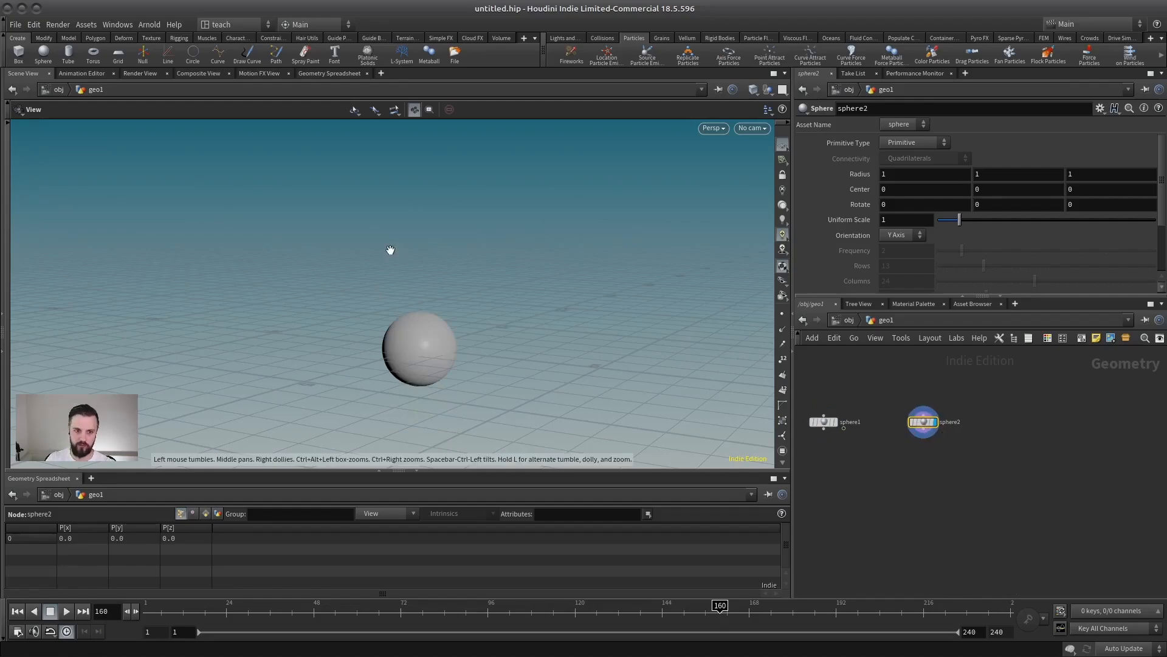
Set the second sphere's X center expression to sin($FF*10).
drag(428, 296, 462, 351)
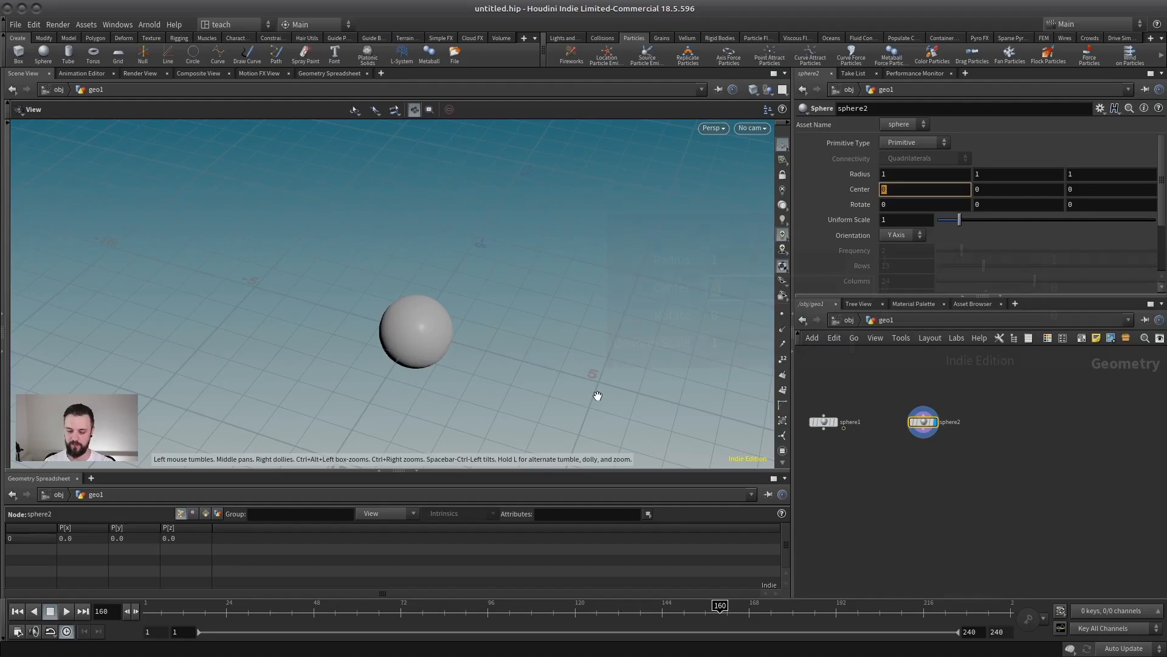
text(sin()
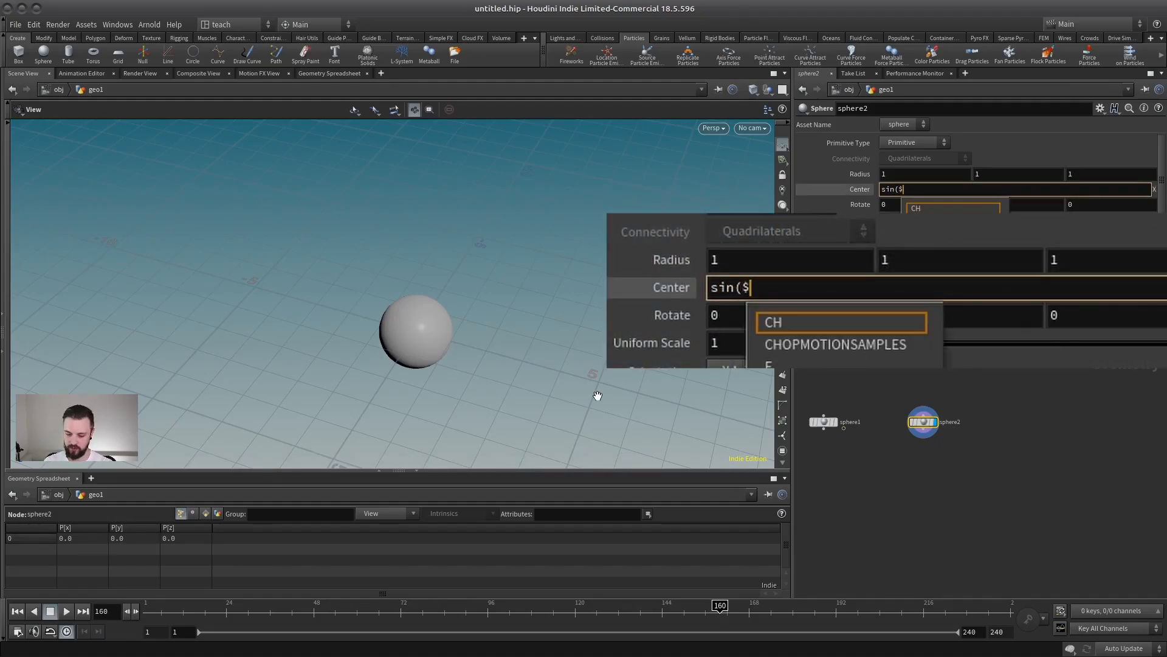
text($FF)
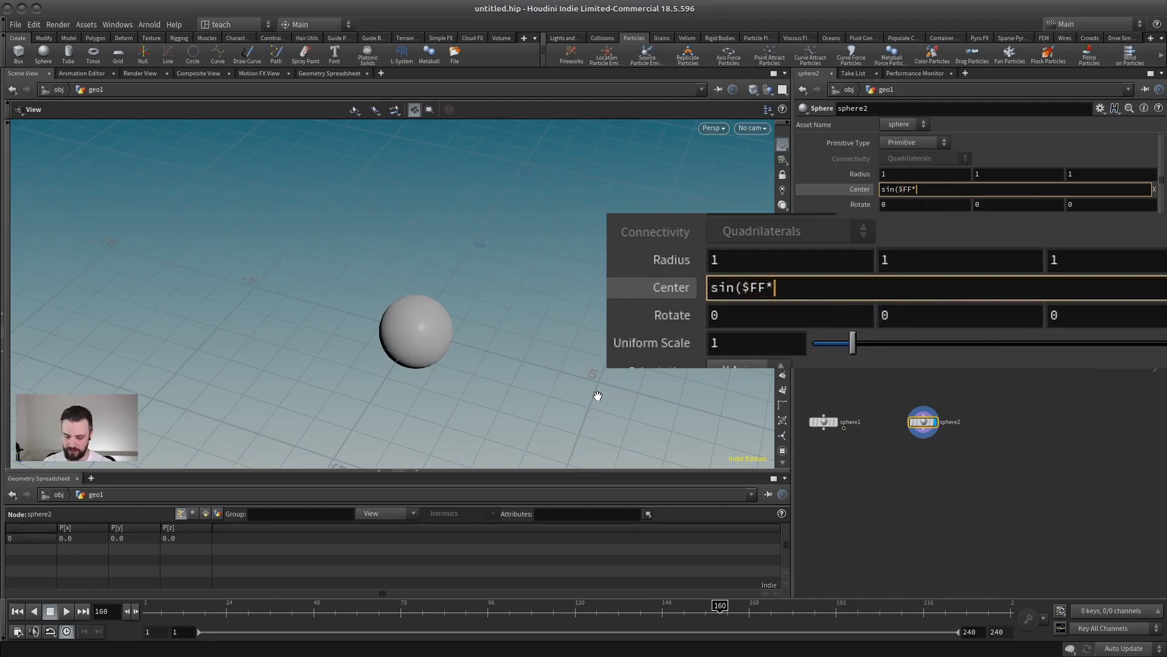
text(*10))
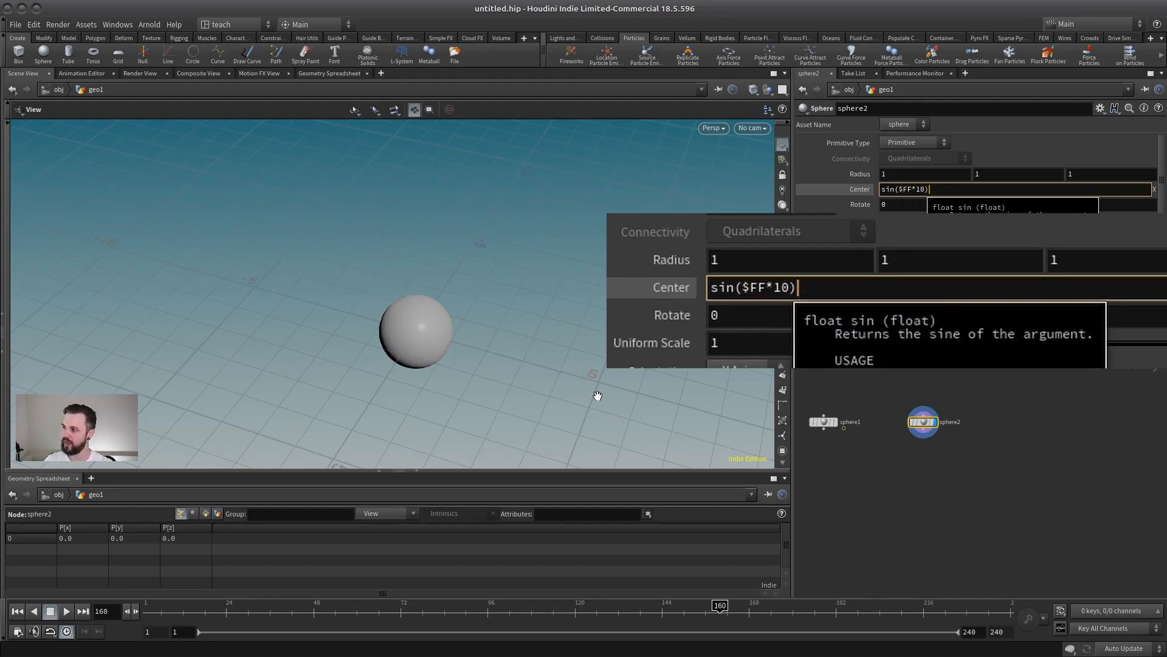
key(Return)
Play the animation from the first frame to check the second sphere's side-to-side motion, and stop it.
click(18, 611)
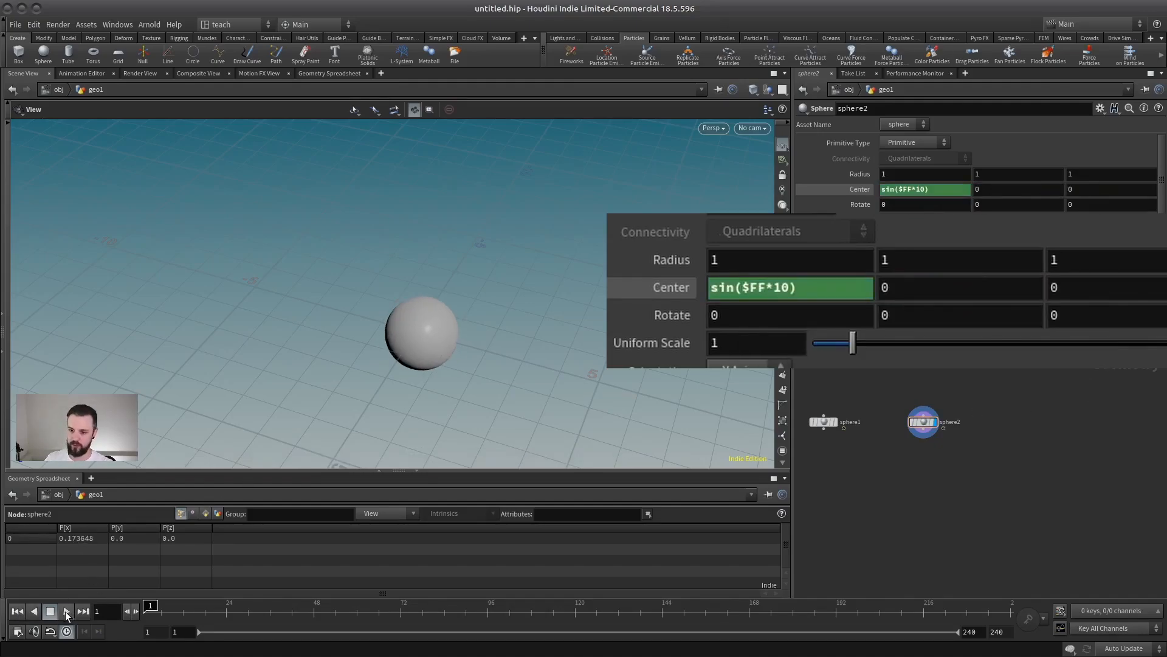
click(67, 611)
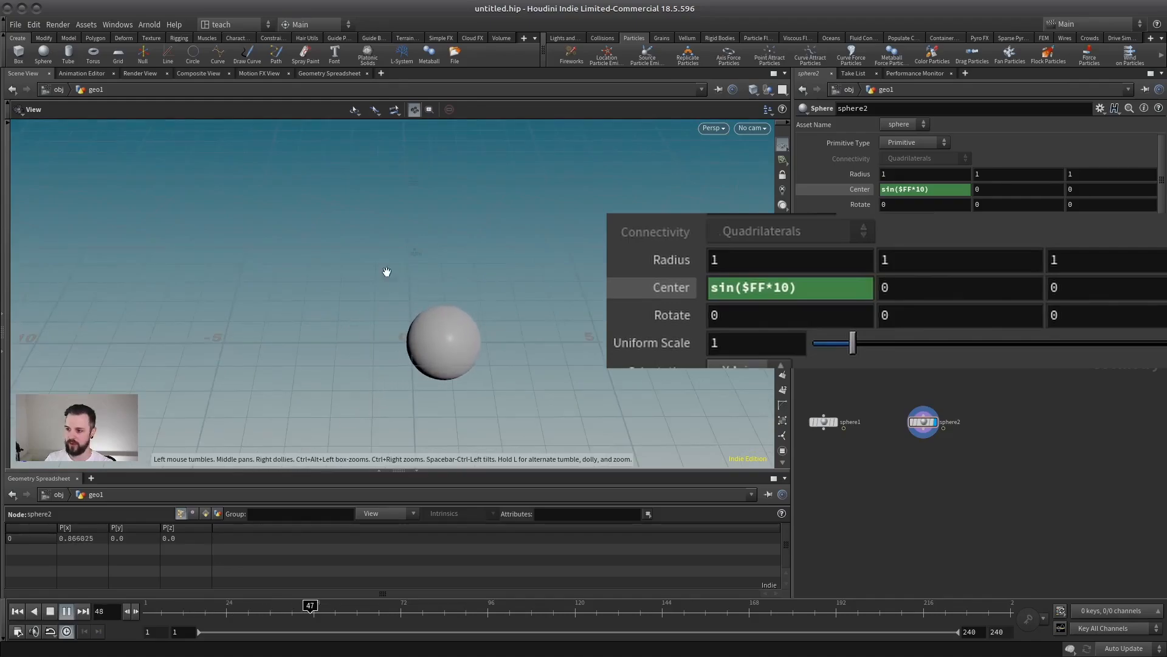
drag(420, 301, 377, 331)
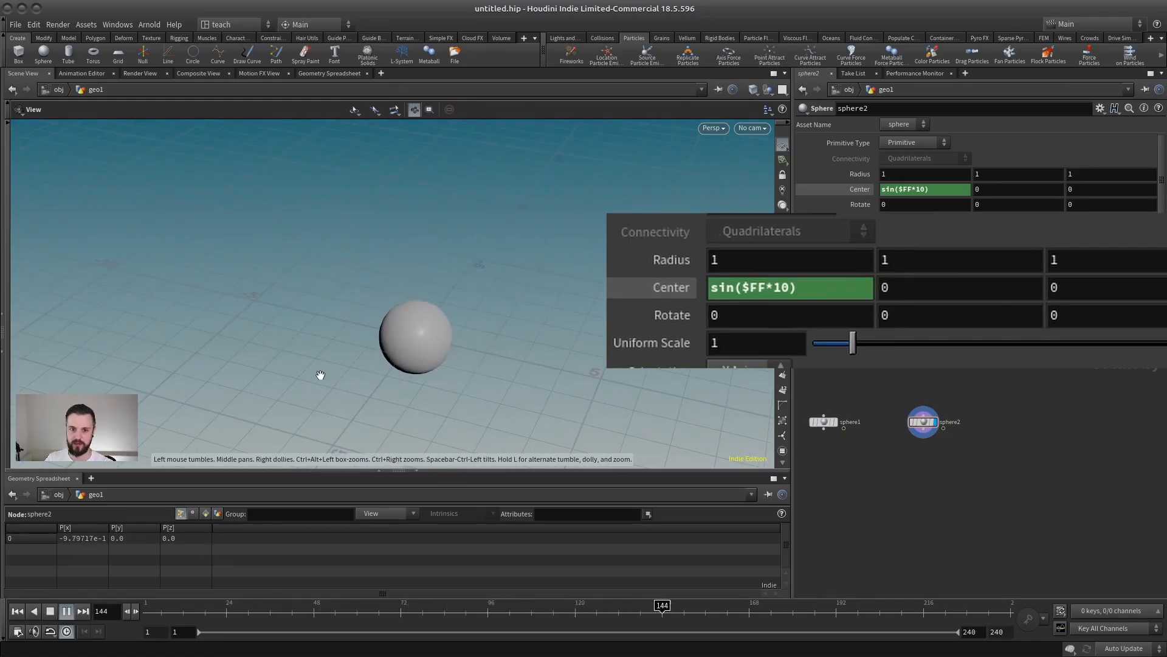
click(67, 611)
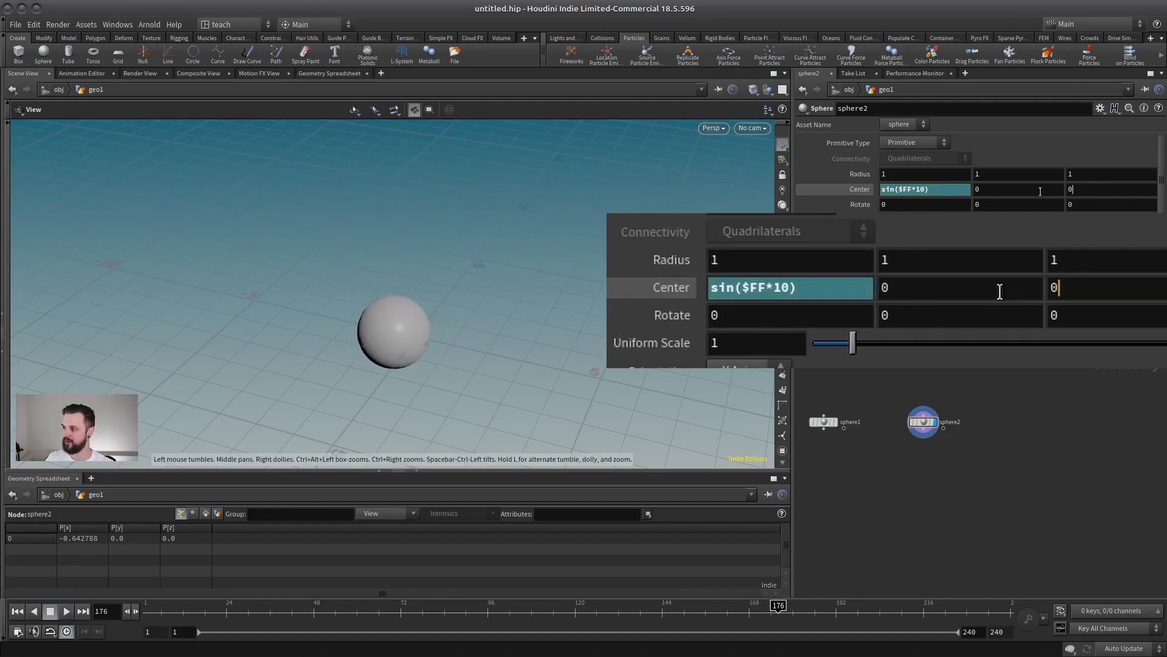
Set the second sphere's Z center expression to cos($FF*10).
key(ctrl+a)
text(cos()
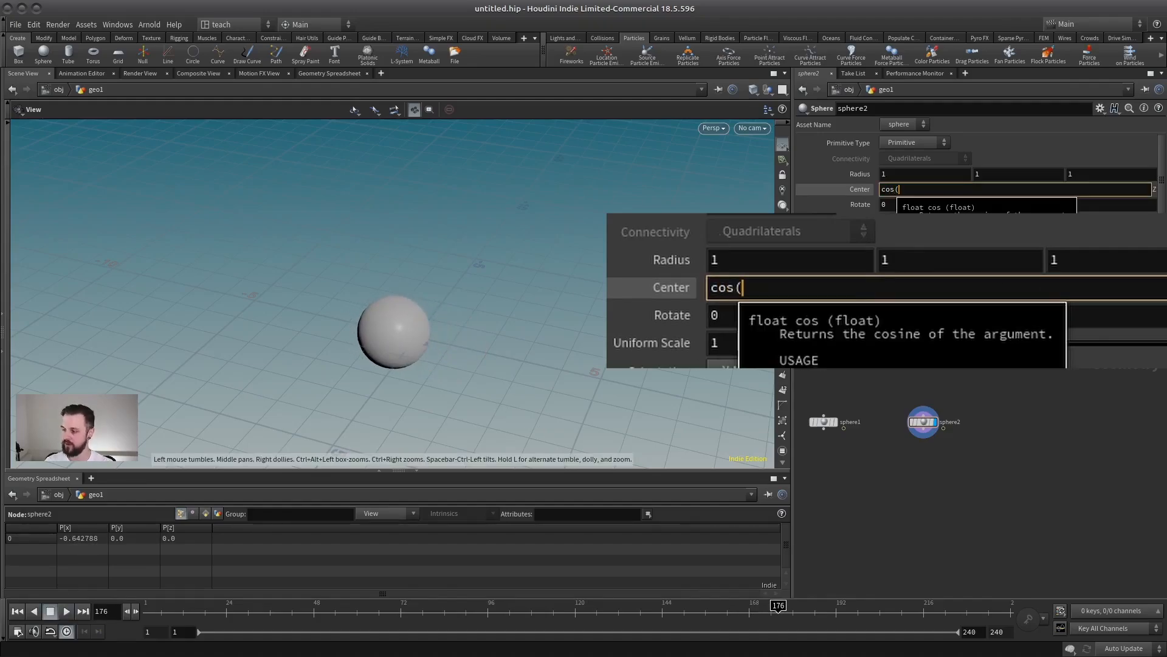
text($FF)
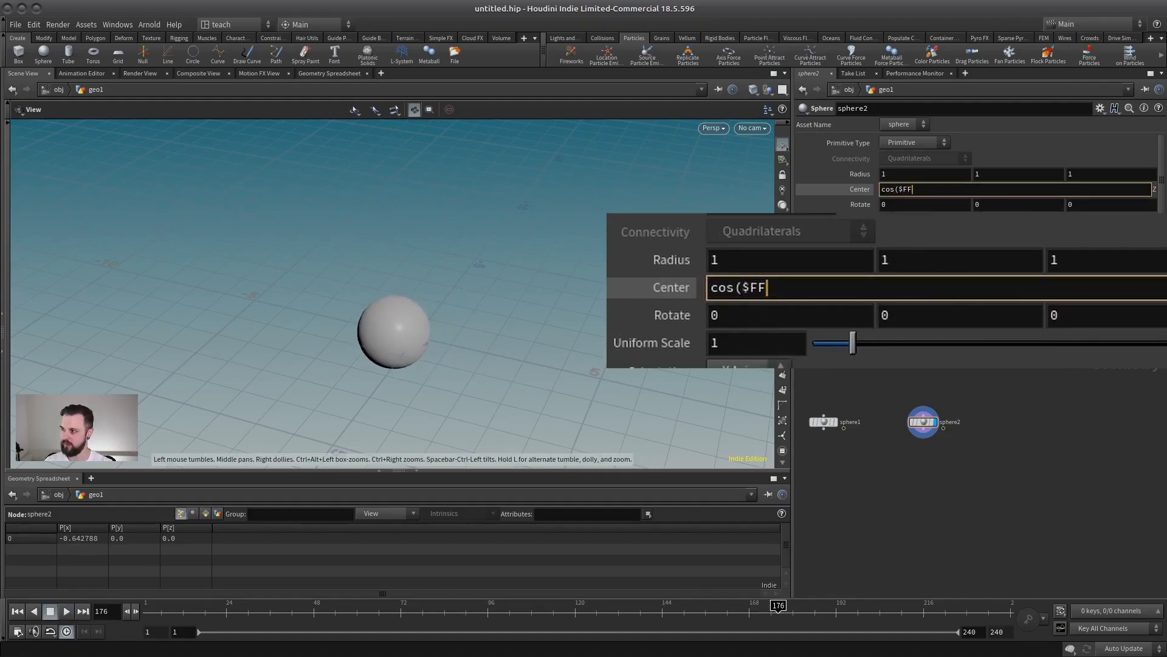
text(*1-_)
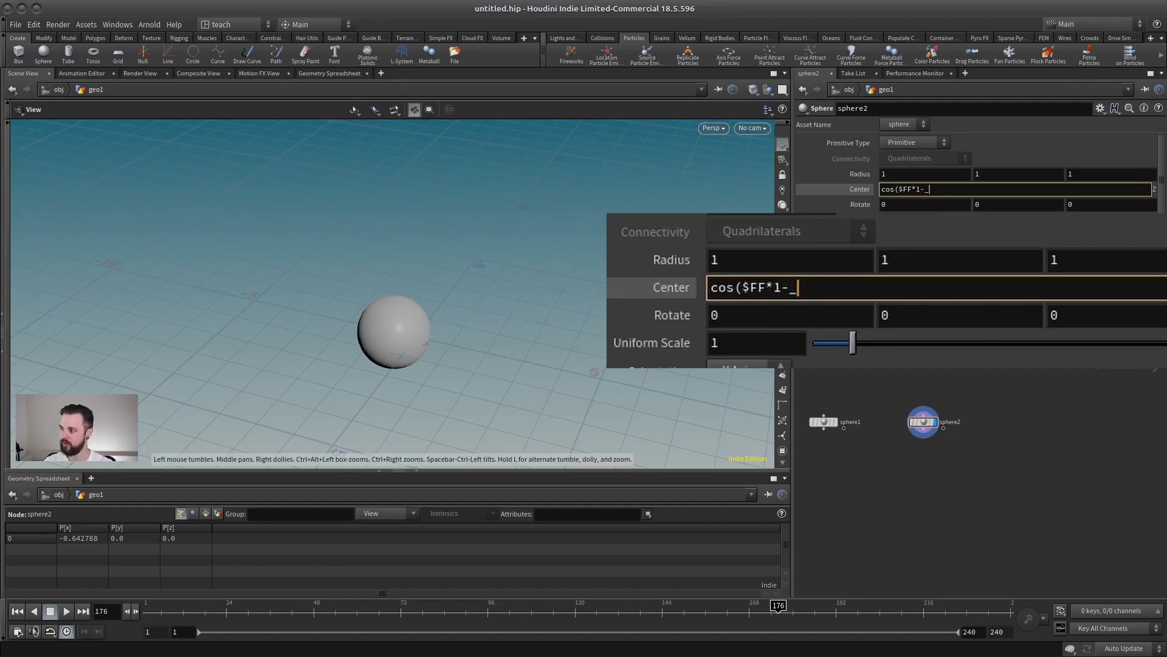
key(BackSpace)
key(BackSpace)
text())
key(BackSpace)
text(0))
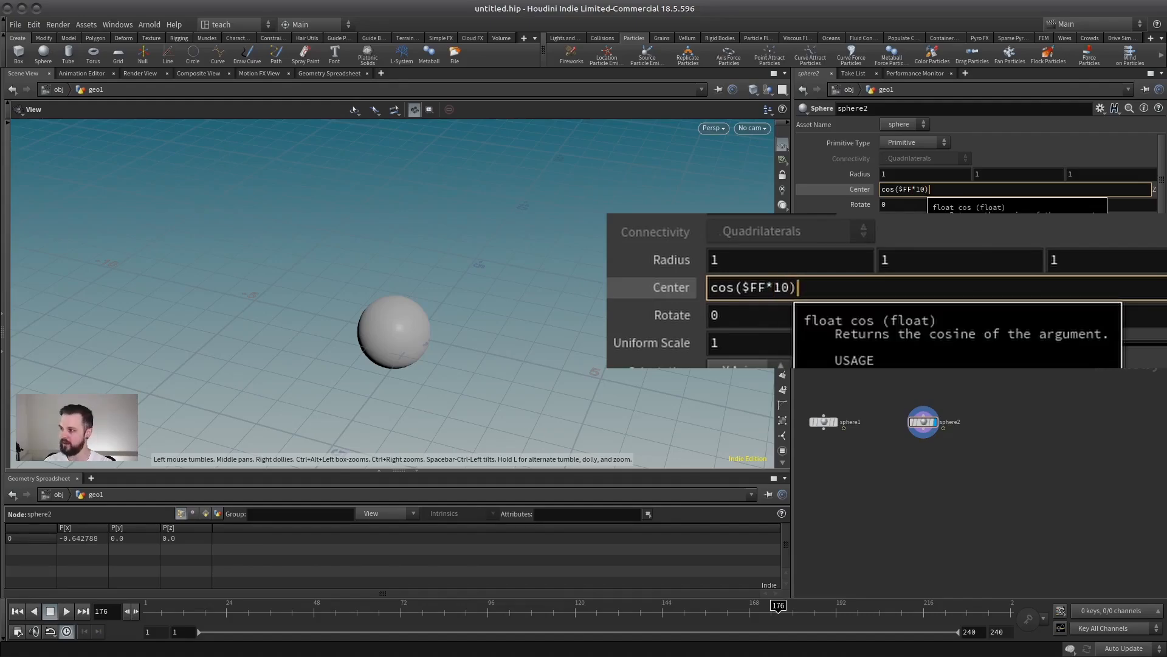
key(Return)
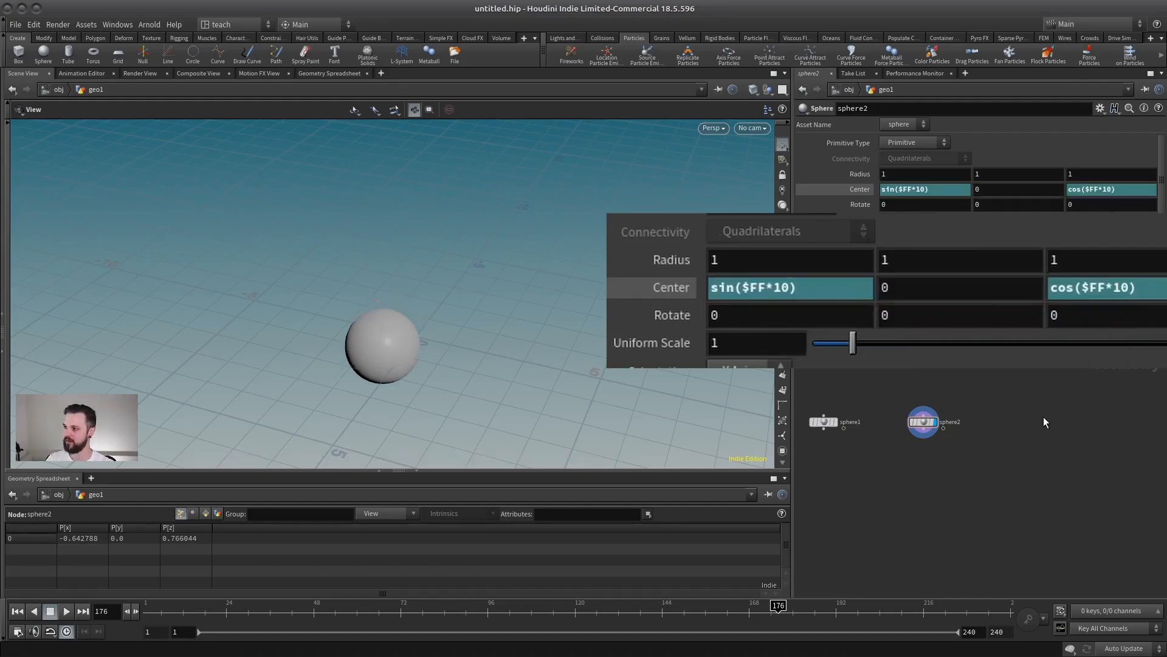
Replay the animation from the first frame to check the combined X and Z motion, and stop it.
click(18, 611)
click(66, 611)
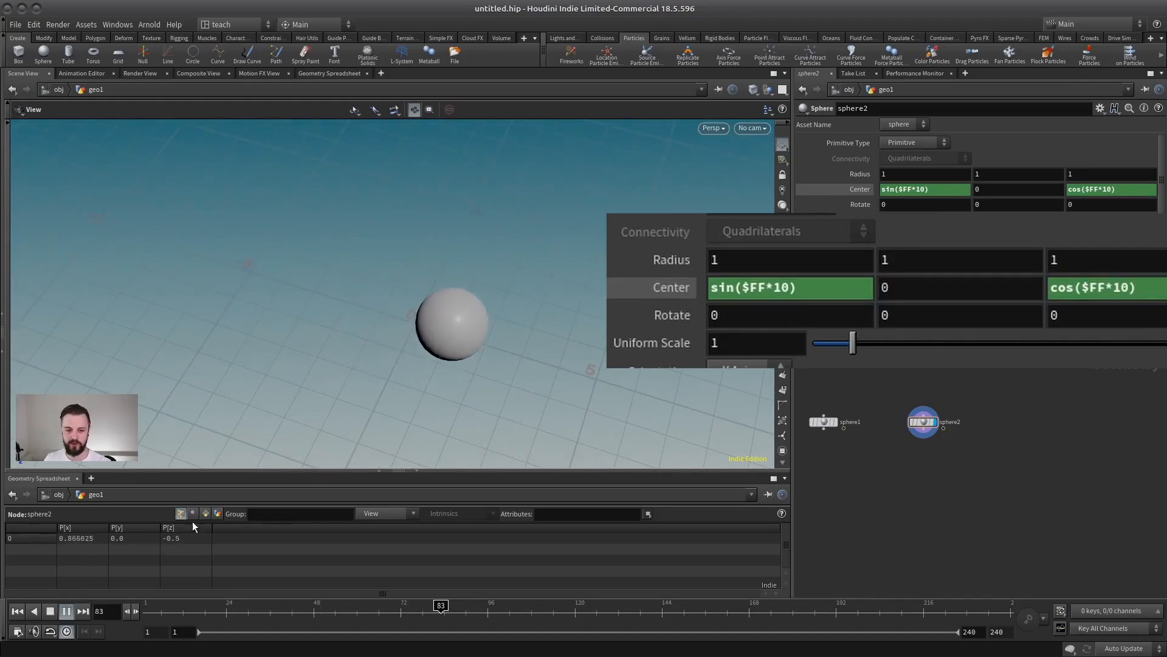
click(54, 612)
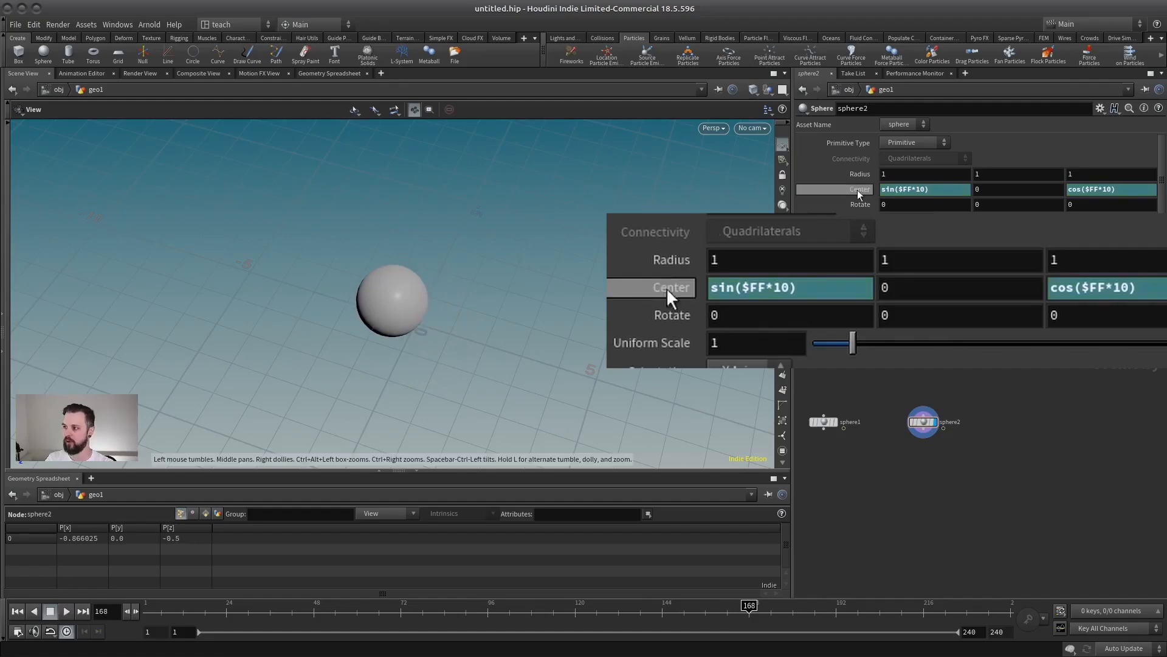
Multiply the second sphere's X and Z center expressions by 3, giving sin($FF*10)*3 and cos($FF*10)*3.
click(946, 189)
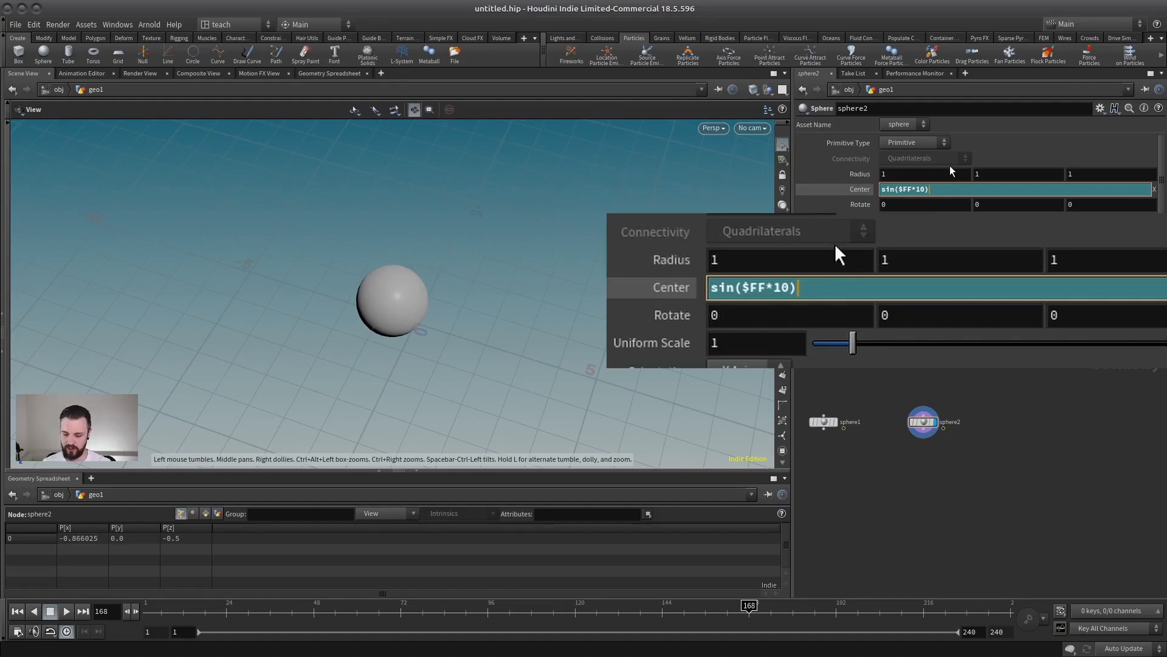
text(*3)
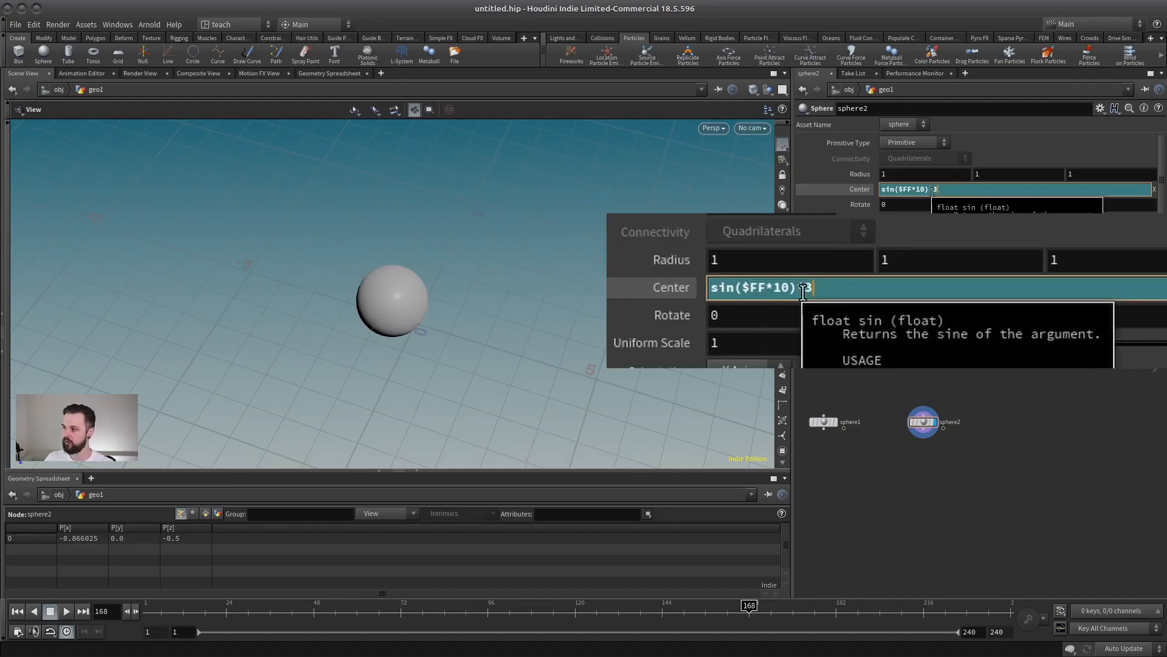
drag(931, 189, 953, 189)
key(ctrl+c)
key(Return)
click(1128, 190)
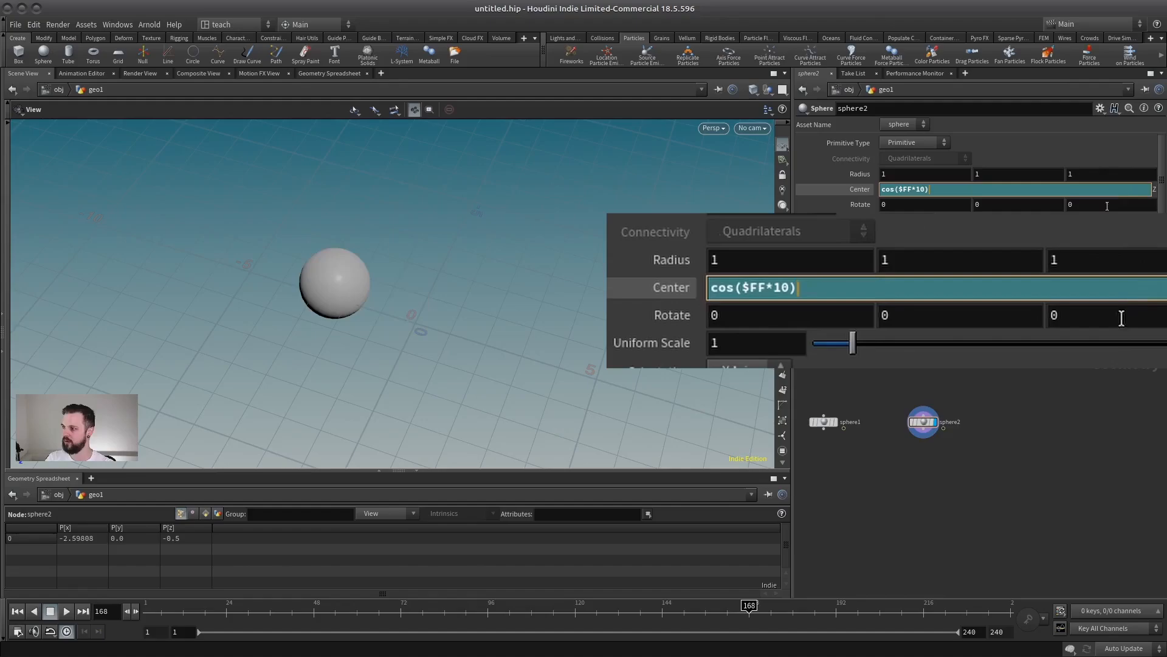
key(ctrl+v)
key(Return)
Play the animation and examine the sphere's wider circular path from several viewing angles, stopping playback at the end.
click(19, 611)
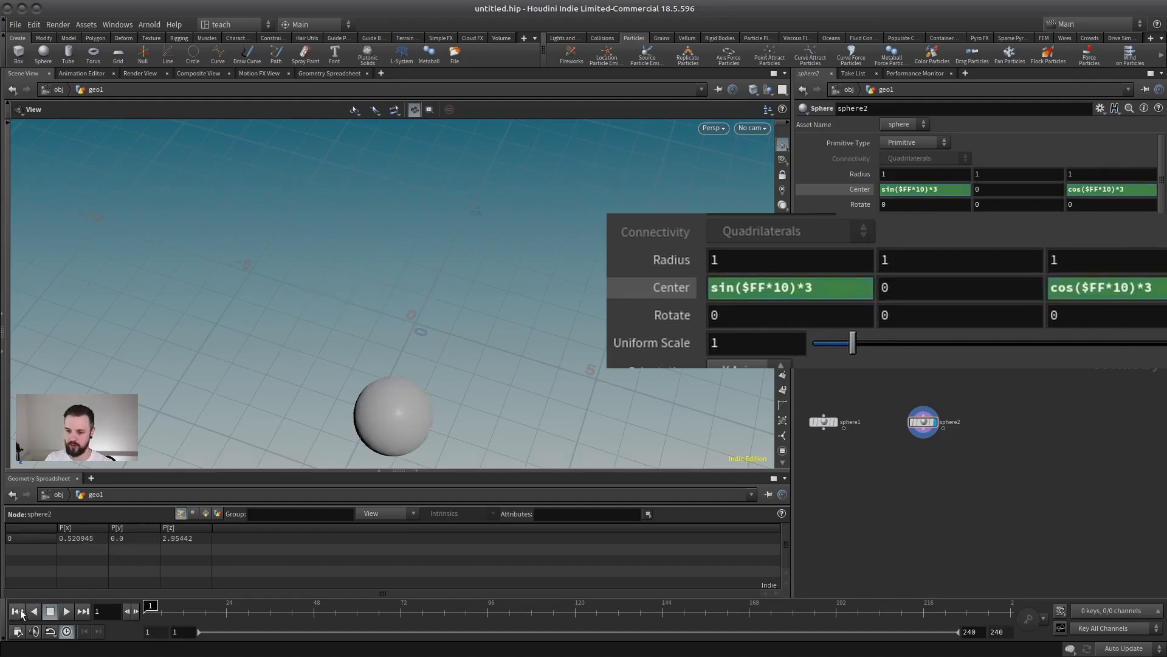
click(70, 610)
click(49, 613)
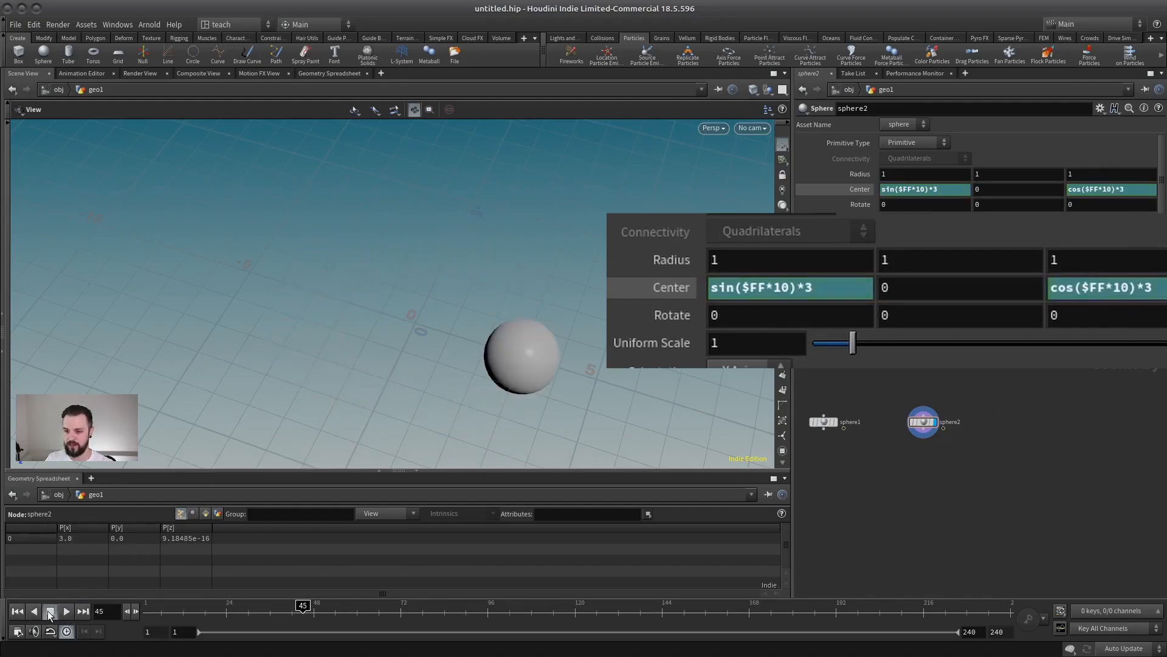
key(w)
key(w)
right_drag(531, 335, 446, 334)
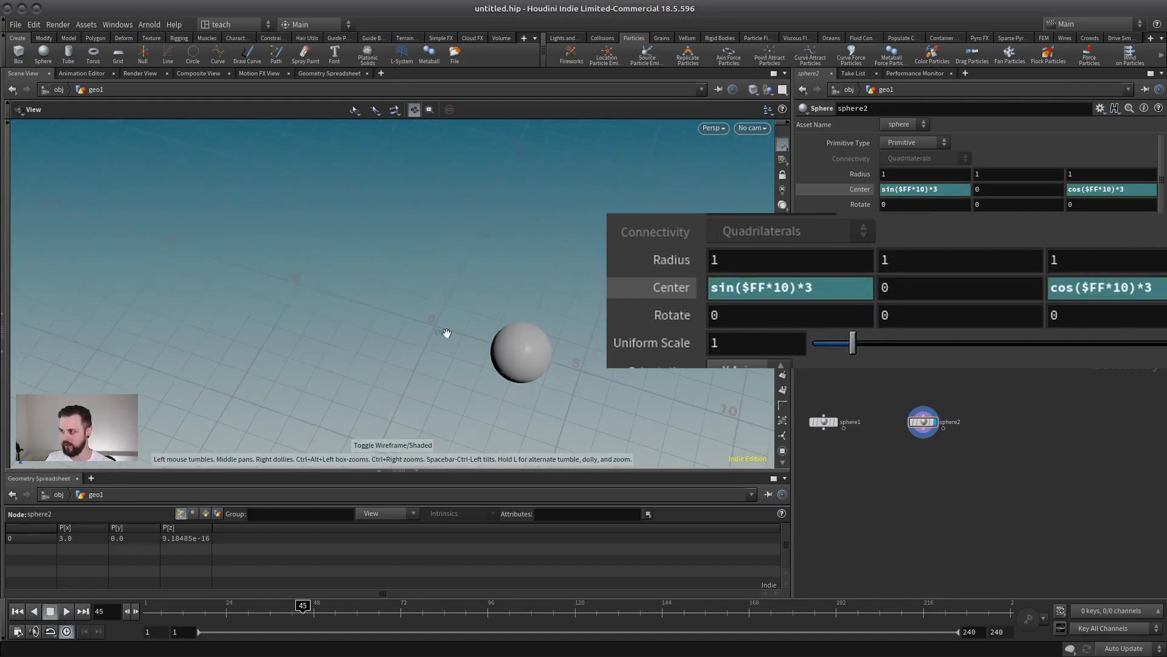
middle_drag(445, 333, 412, 335)
click(69, 607)
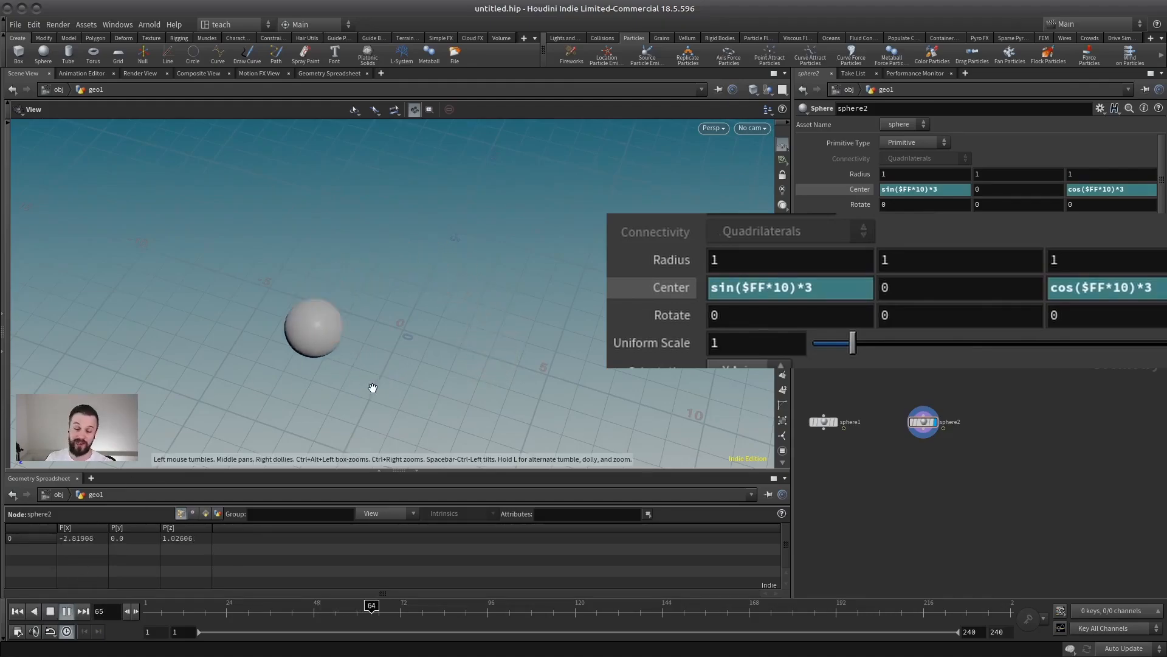
drag(447, 369, 432, 295)
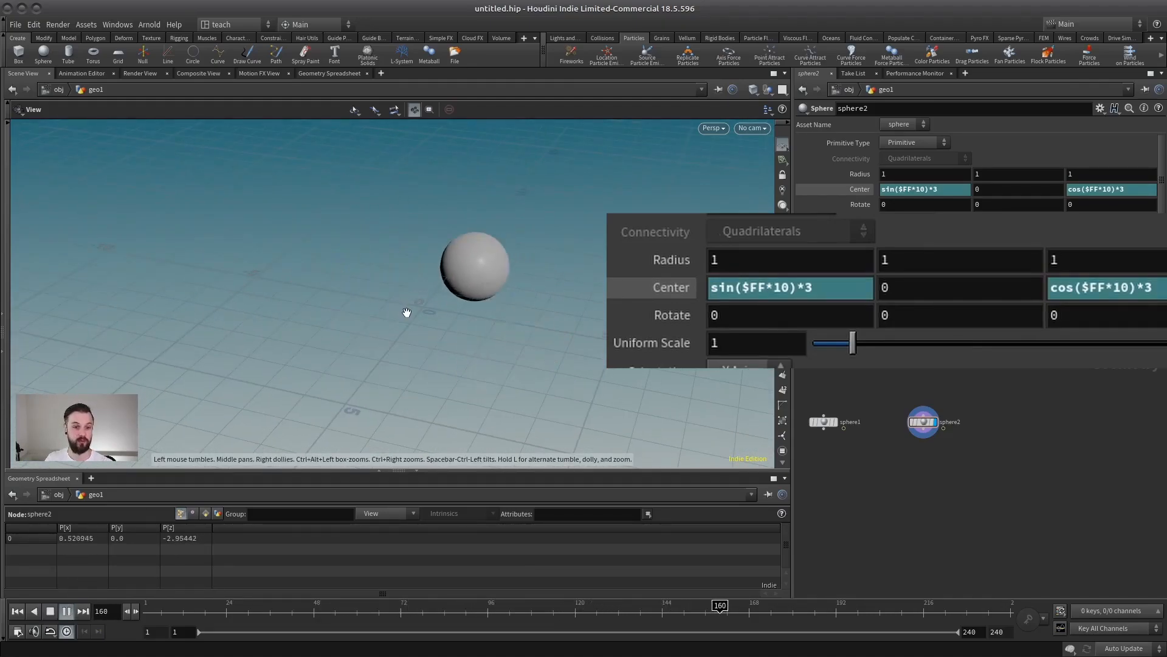
click(50, 610)
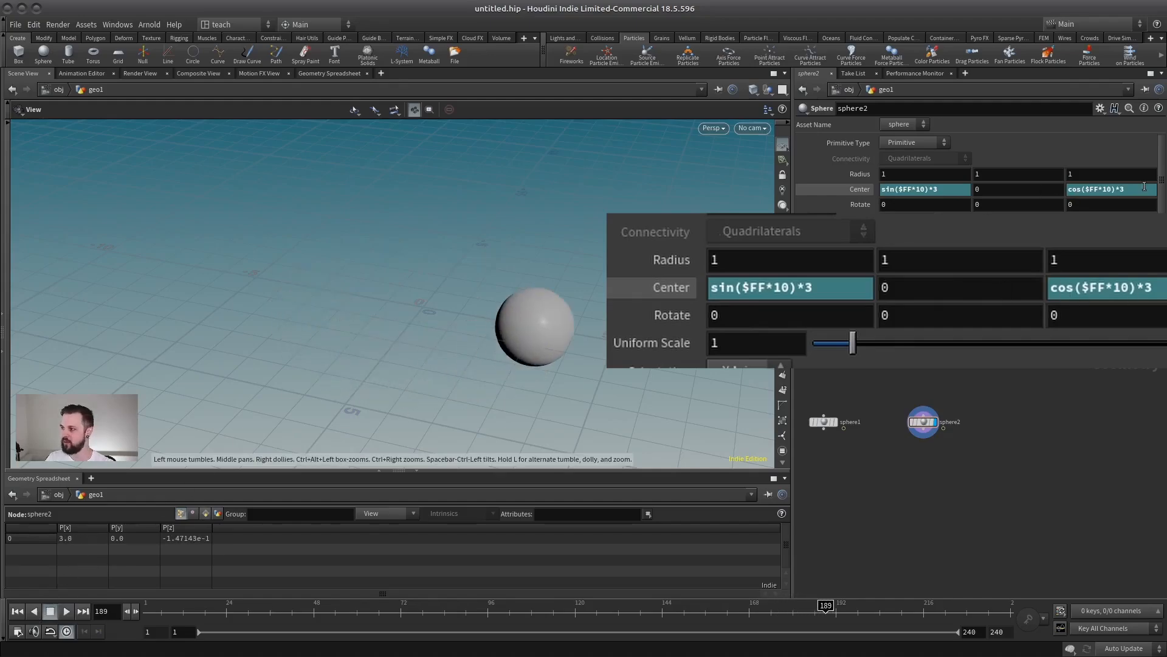
Raise the multiplier of the second sphere's Z center expression to 4 and then 5, giving cos($FF*10)*5.
drag(1132, 191, 885, 190)
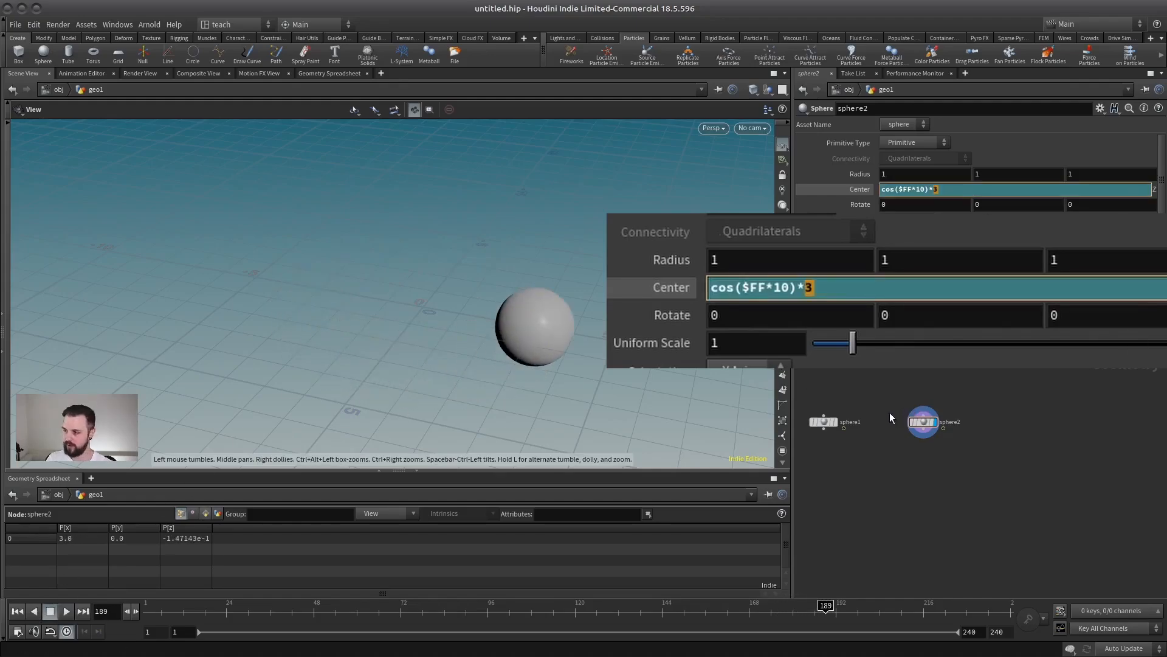
text(4)
key(Return)
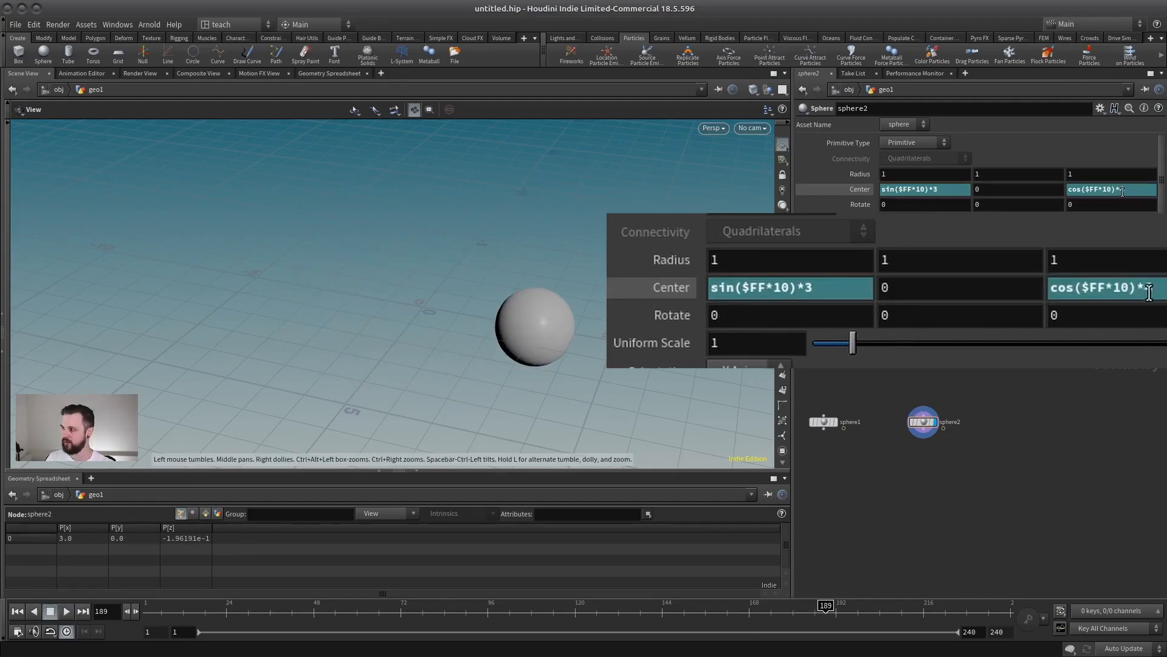
drag(1120, 191, 1131, 199)
text(5)
key(Return)
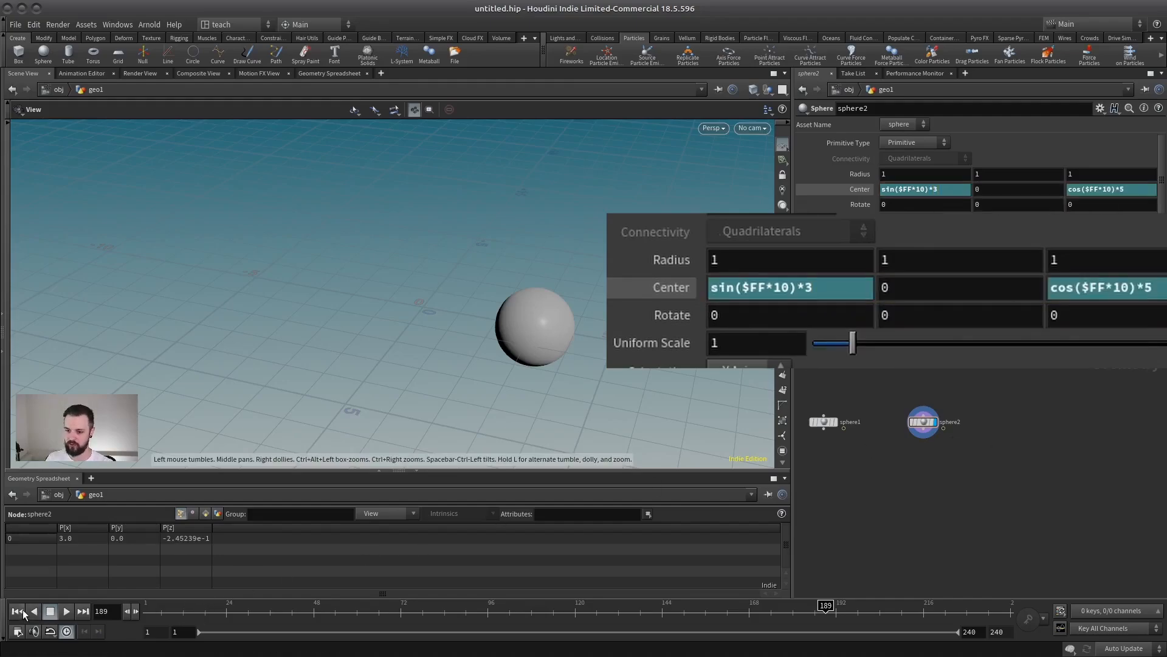
Play the animation and examine the sphere's path stretched along Z from different viewing angles, and stop it.
click(67, 611)
right_drag(387, 322, 286, 396)
drag(286, 395, 389, 359)
right_drag(375, 292, 398, 277)
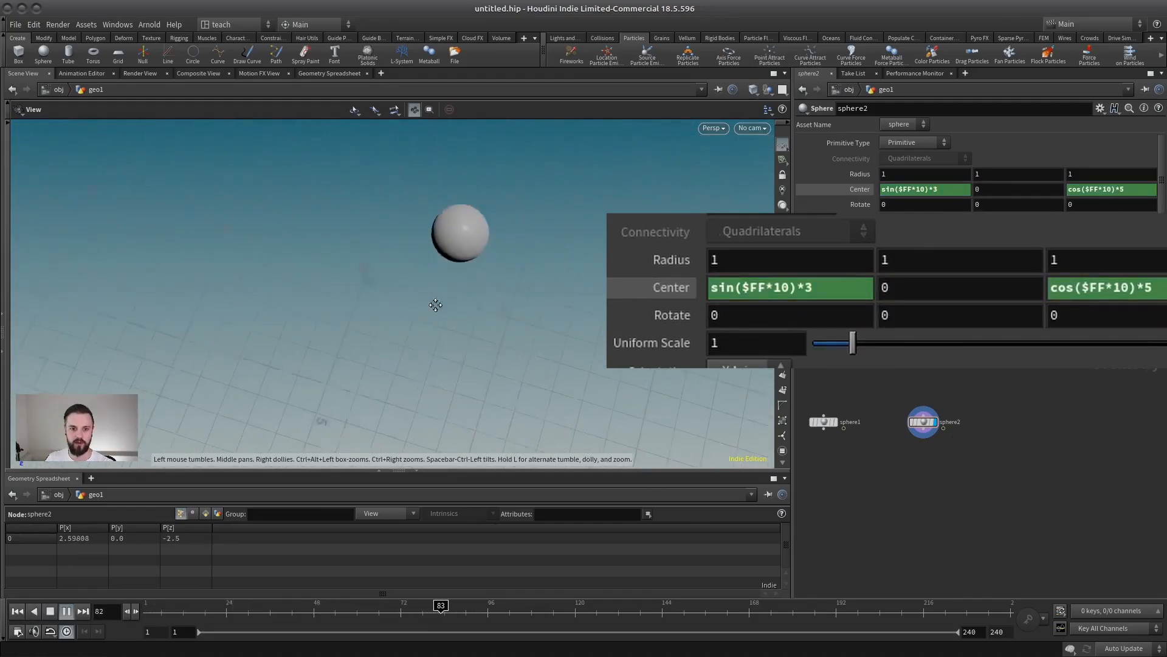
middle_drag(398, 277, 359, 305)
click(50, 614)
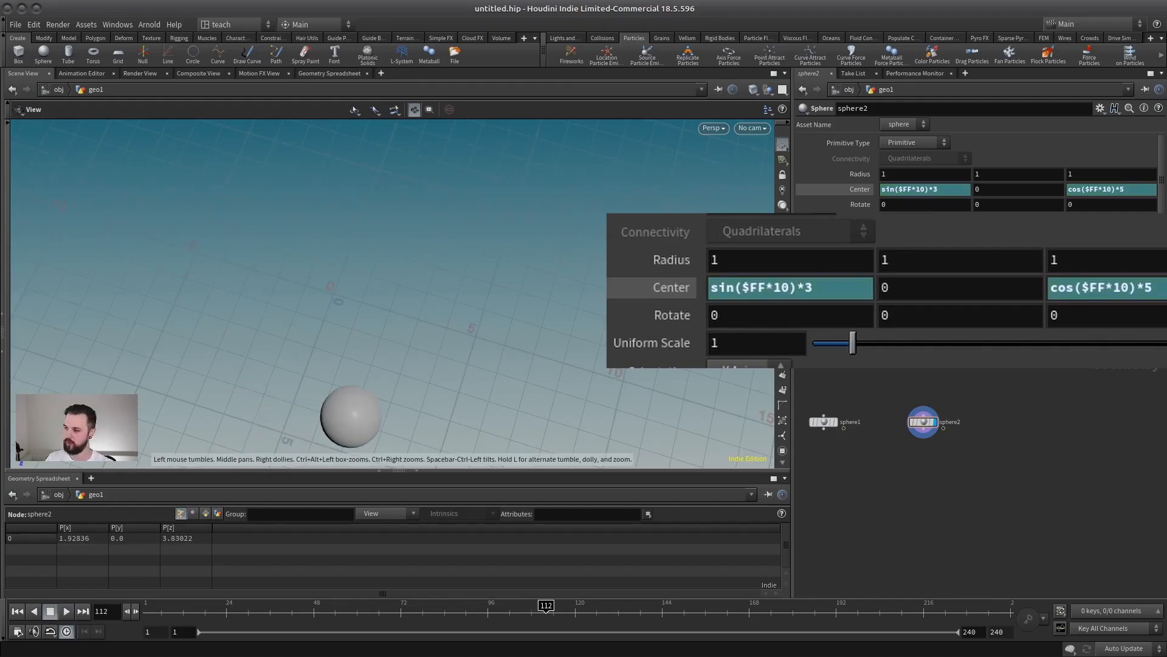
Set the second sphere's Z center expression to cos($FF*5)*10 and play the animation to check the changed path.
click(1106, 190)
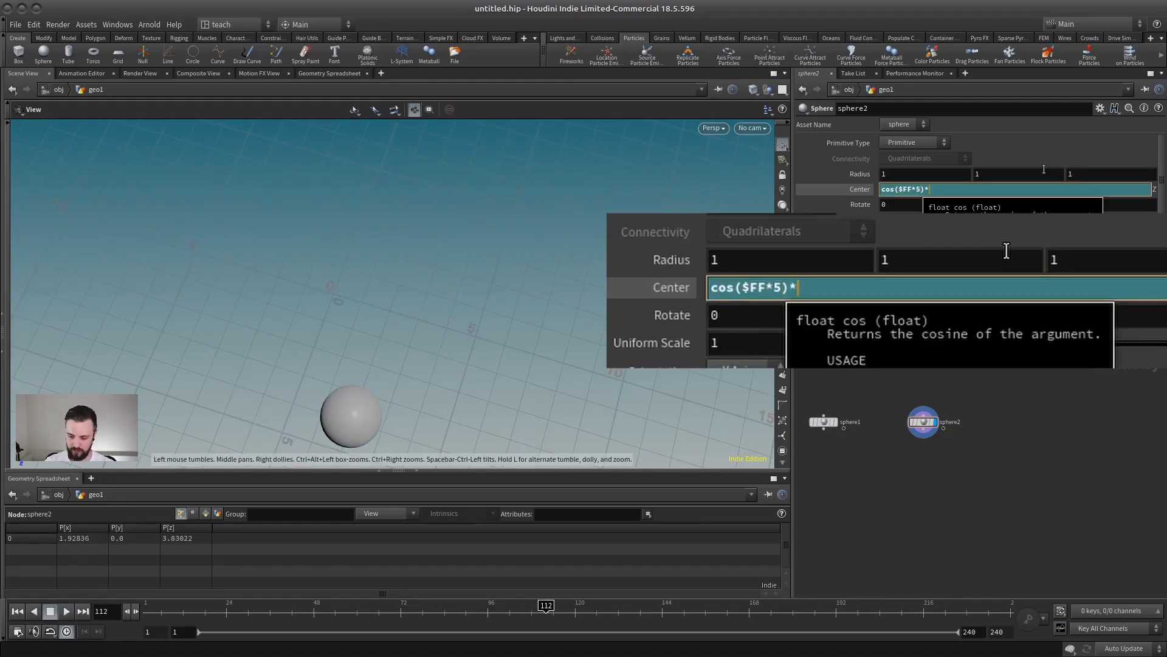
key(Return)
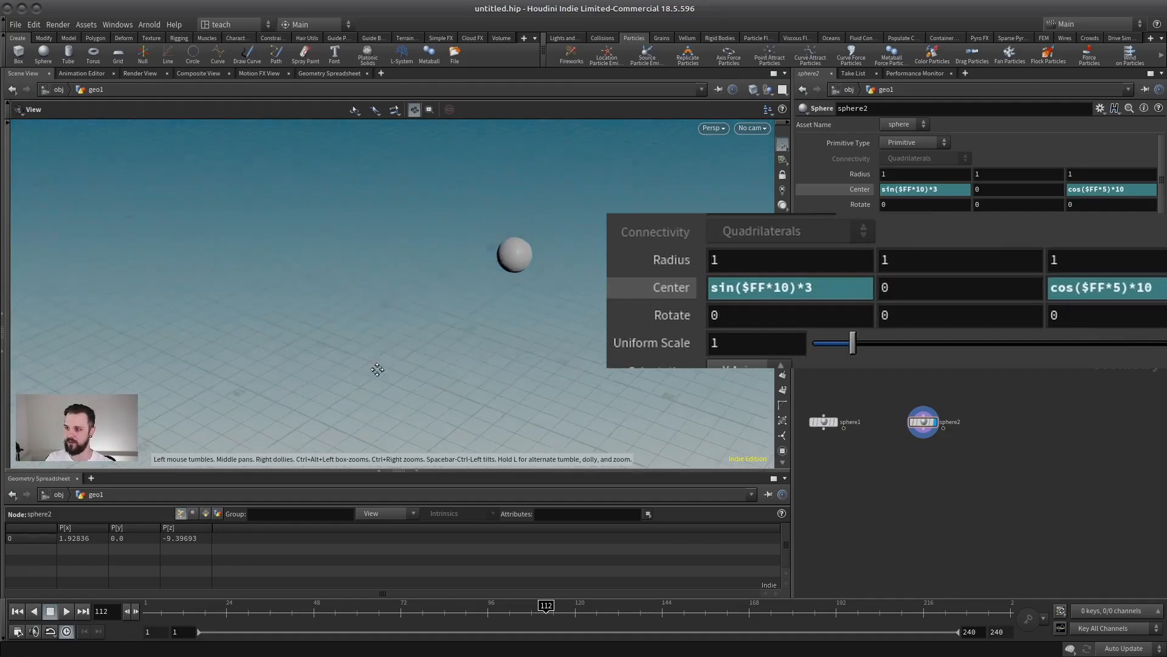
click(67, 609)
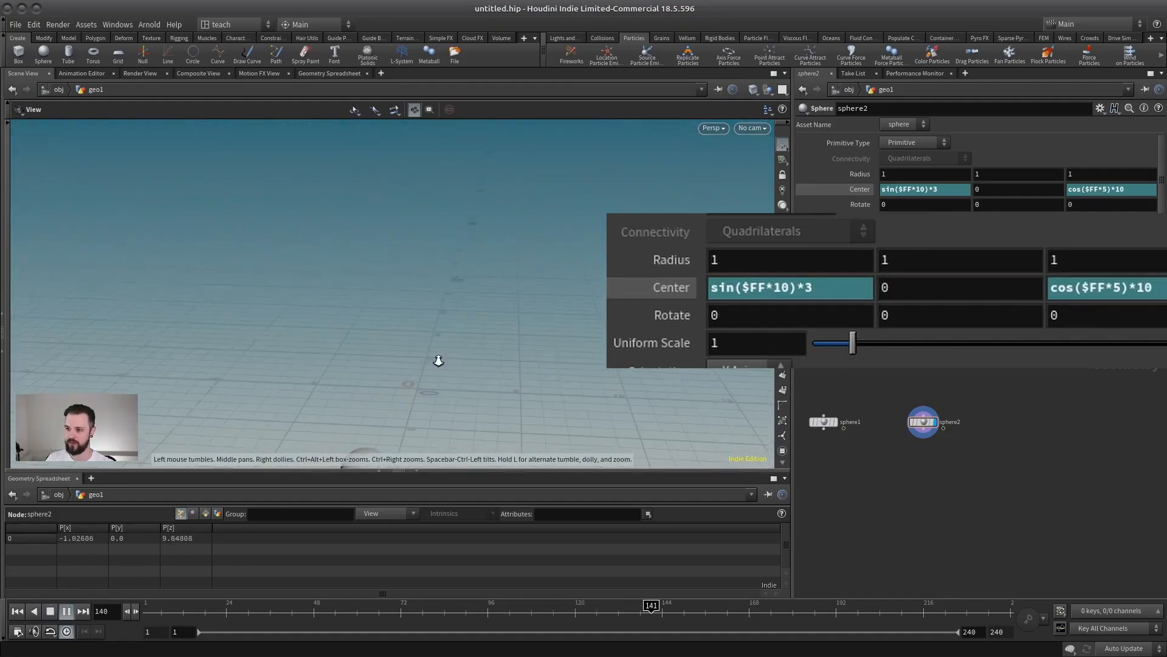
drag(365, 333, 388, 391)
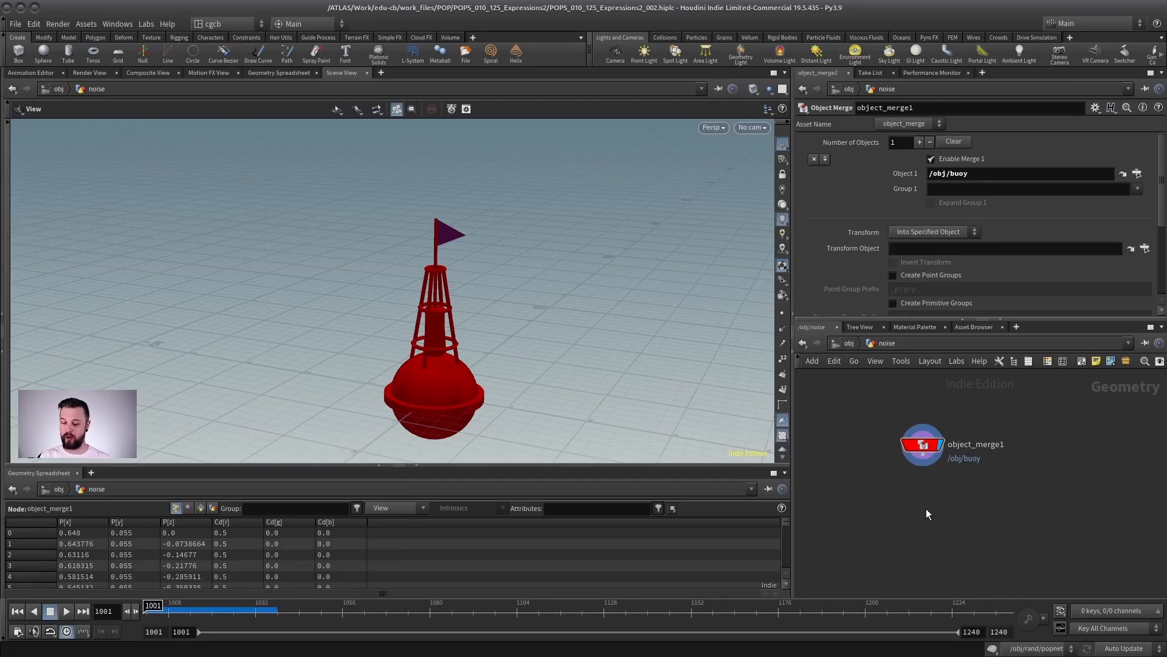
Add a Transform node below the buoy's Object Merge node, connect it to that node, and display its result.
key(Tab)
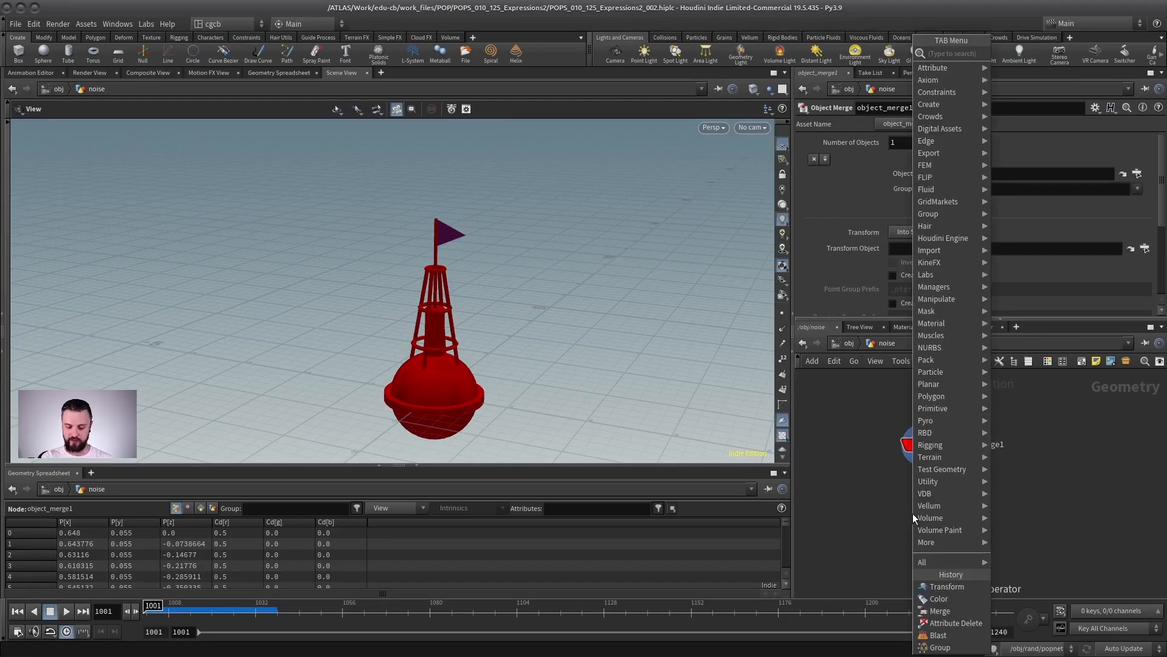
text(trans)
key(Return)
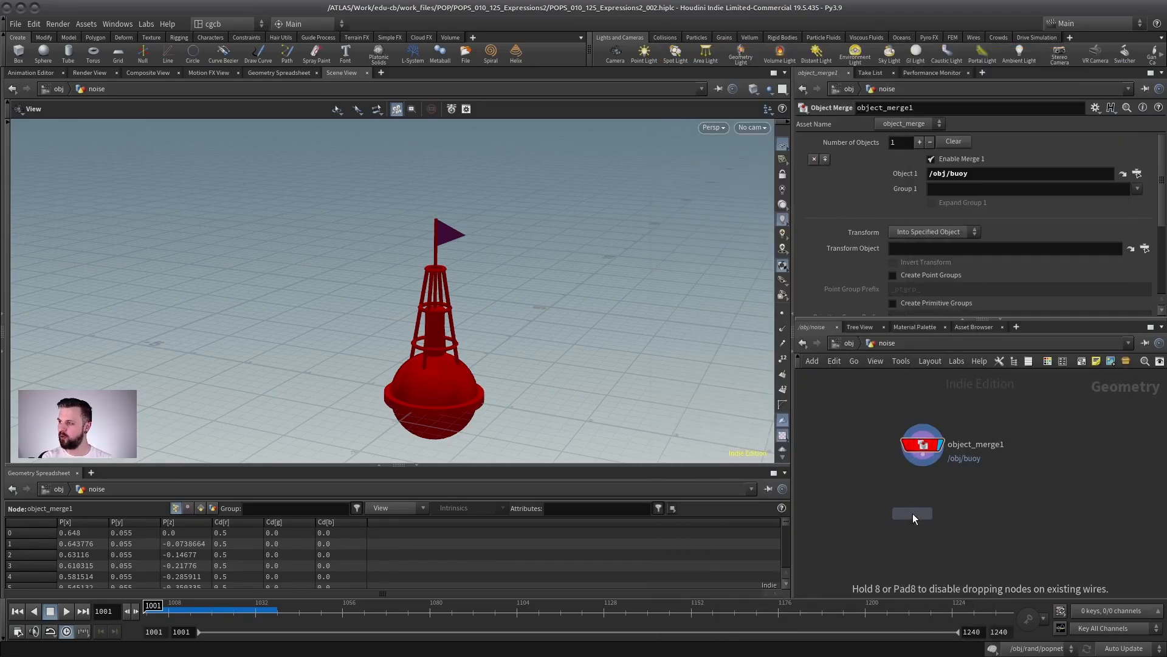
click(925, 517)
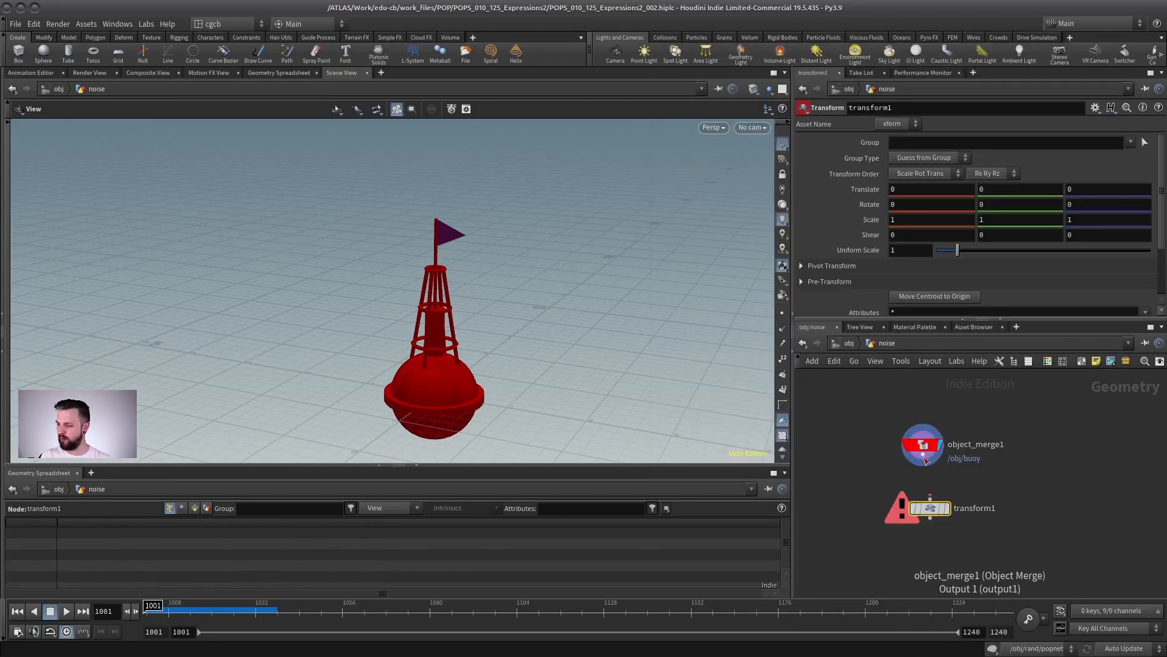
click(941, 517)
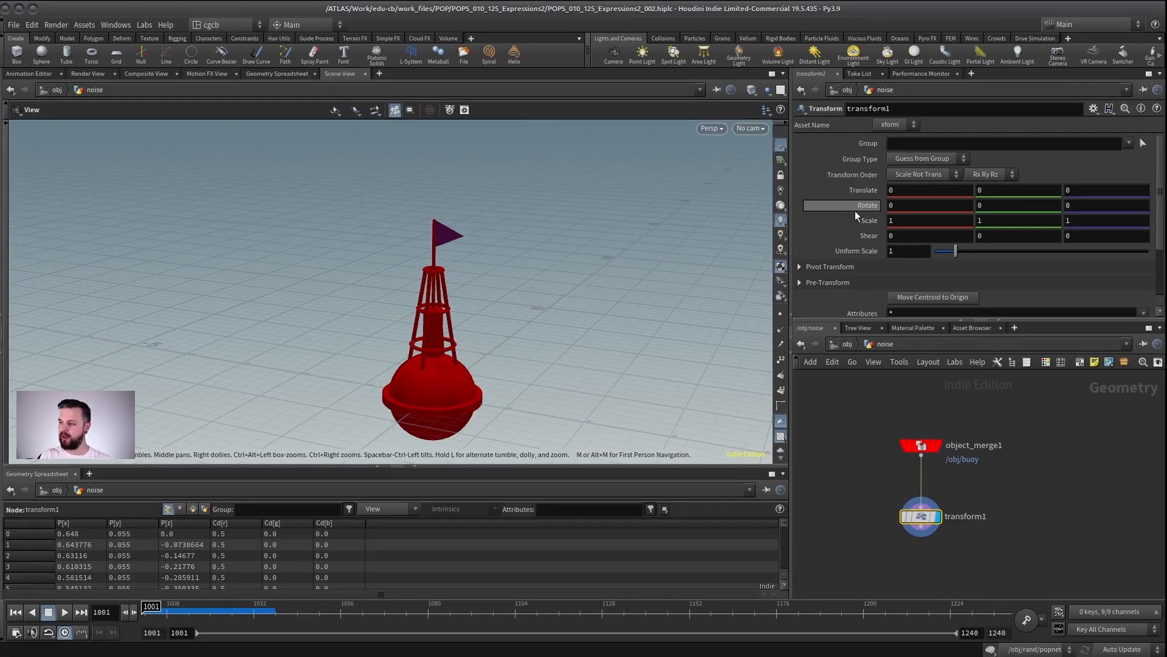
Set the transform's Rotate X to the expression noise($T, $T, $T) and play the animation to check the buoy's motion.
click(905, 202)
text(noise()
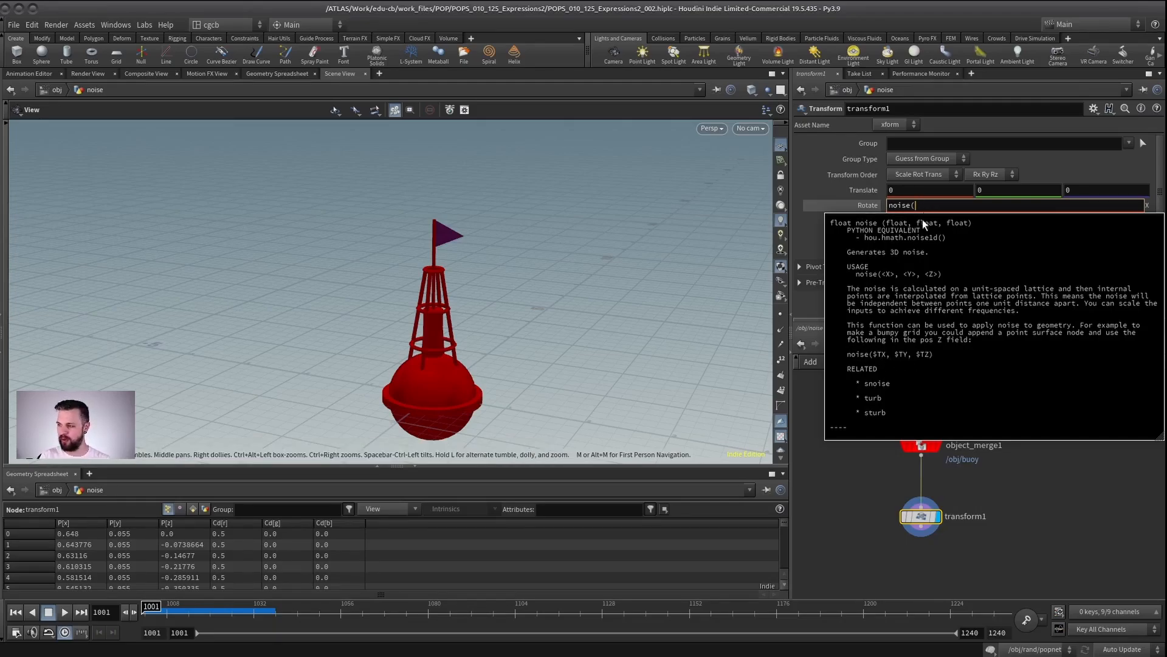
click(935, 205)
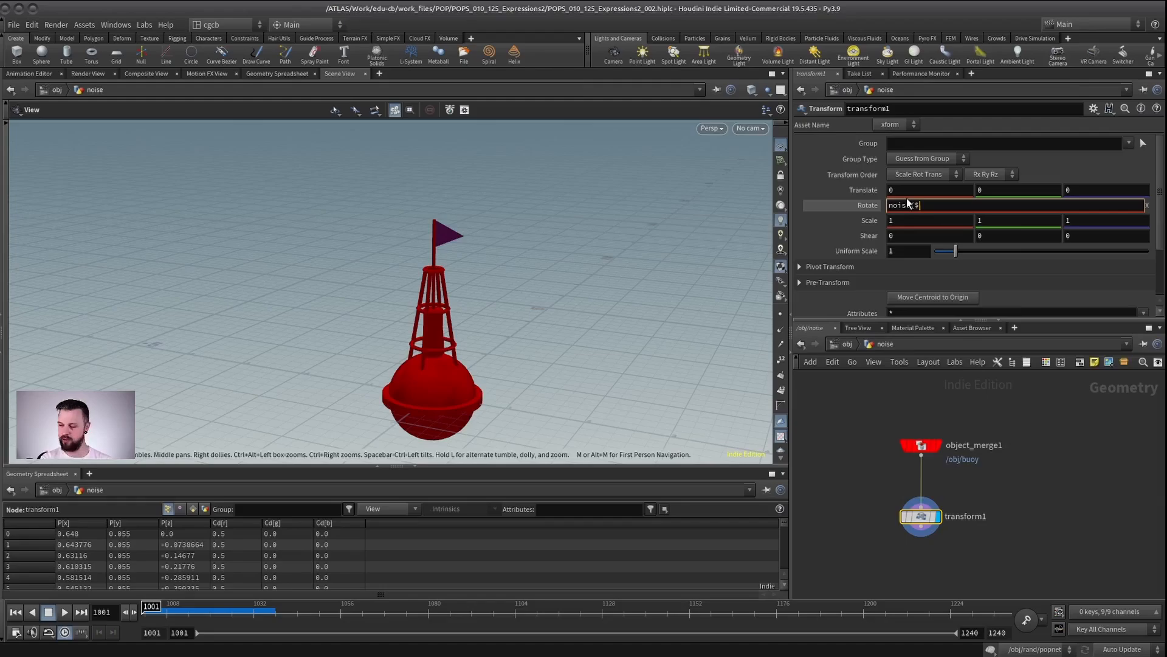
text($T)
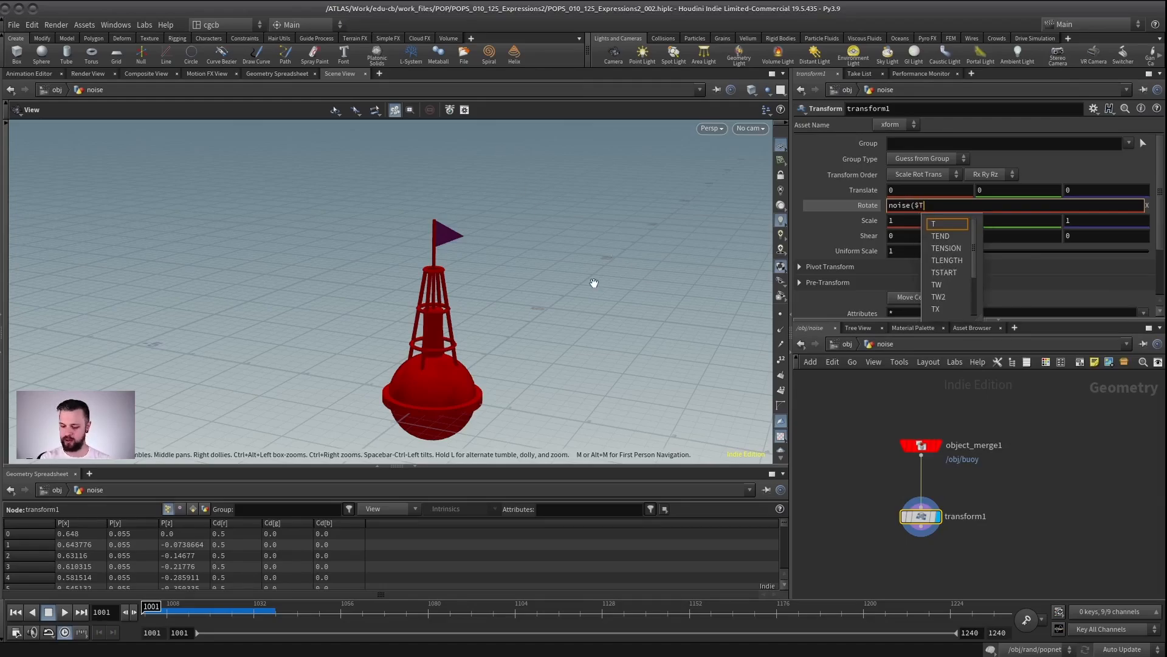
text(, $T, )
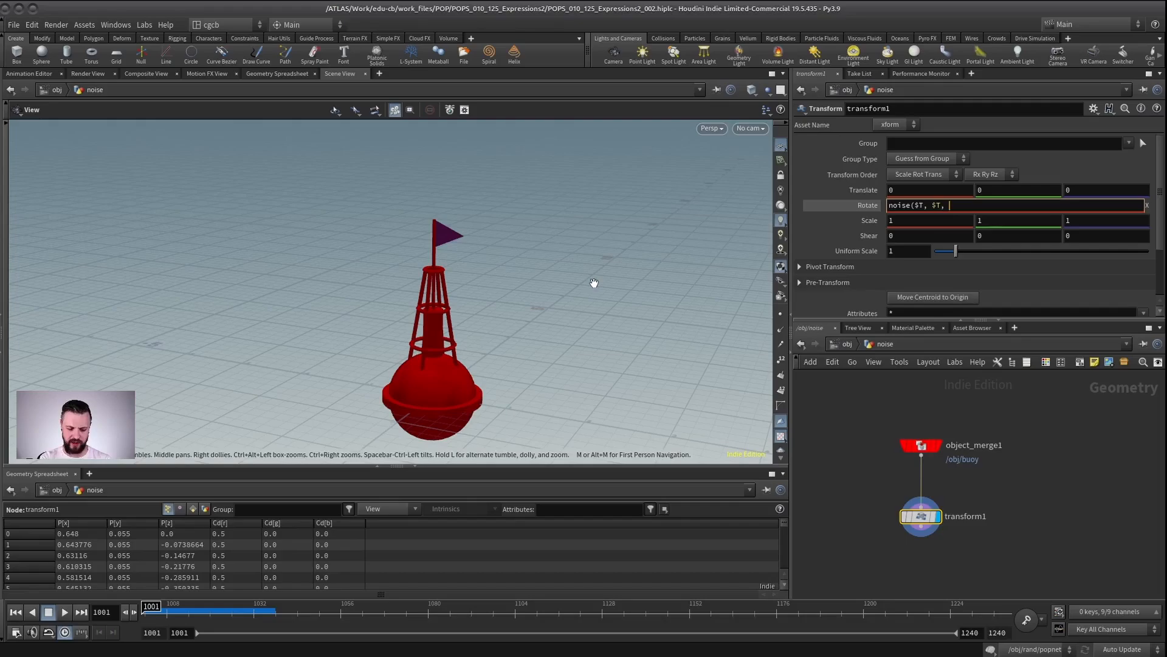
text($T))
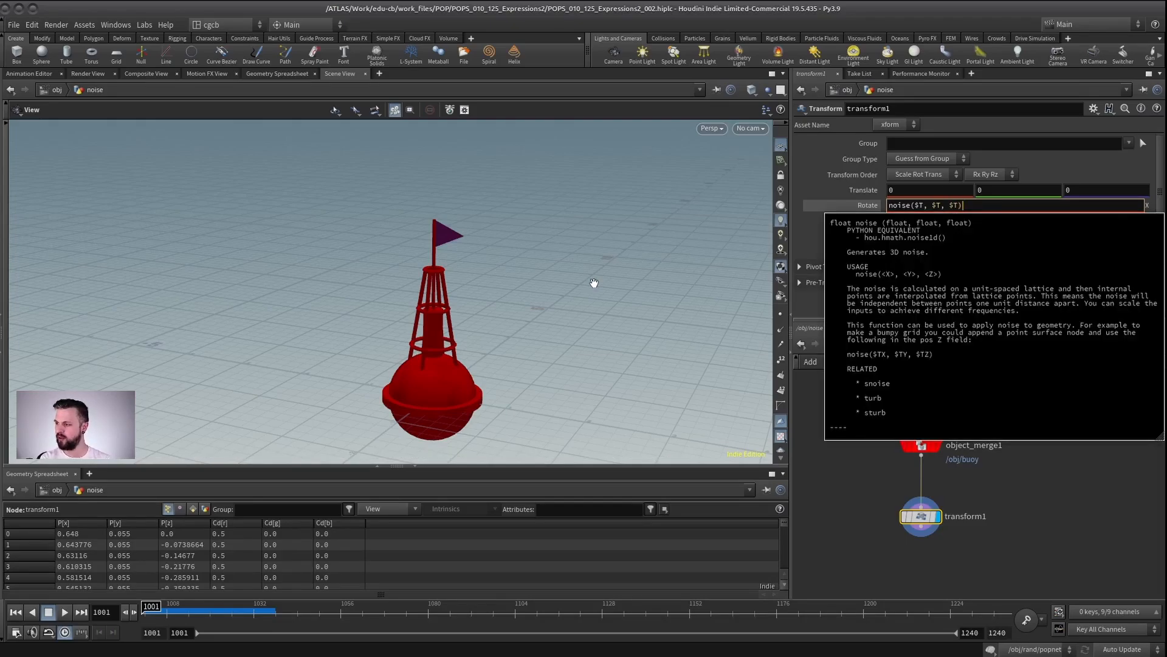
key(Return)
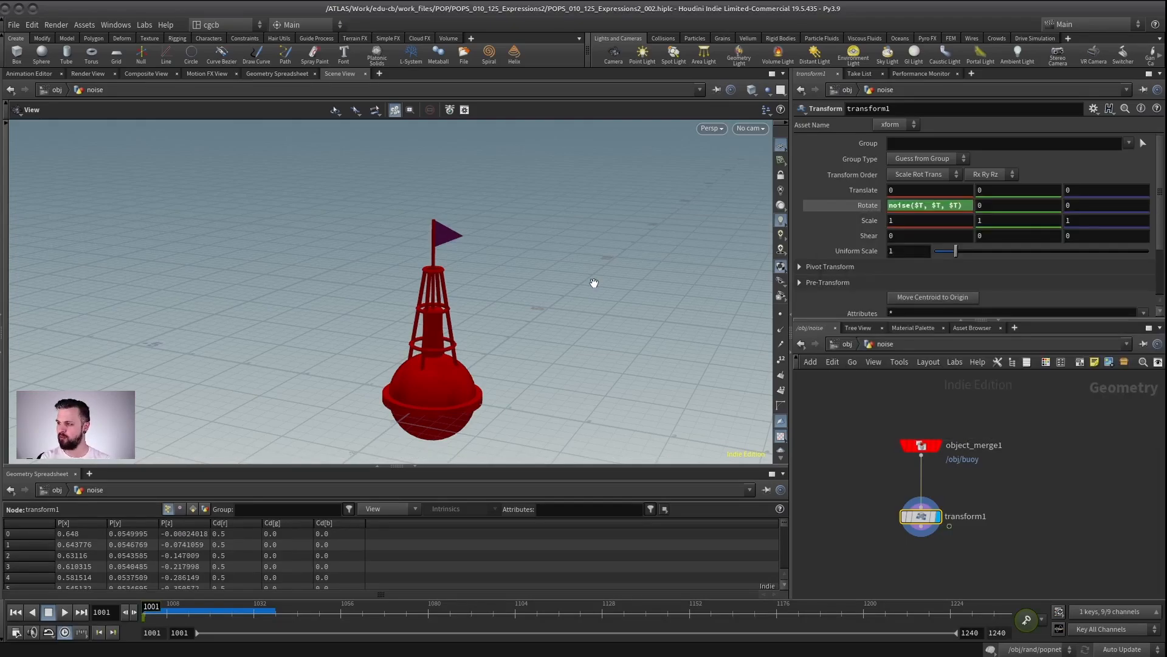
click(65, 612)
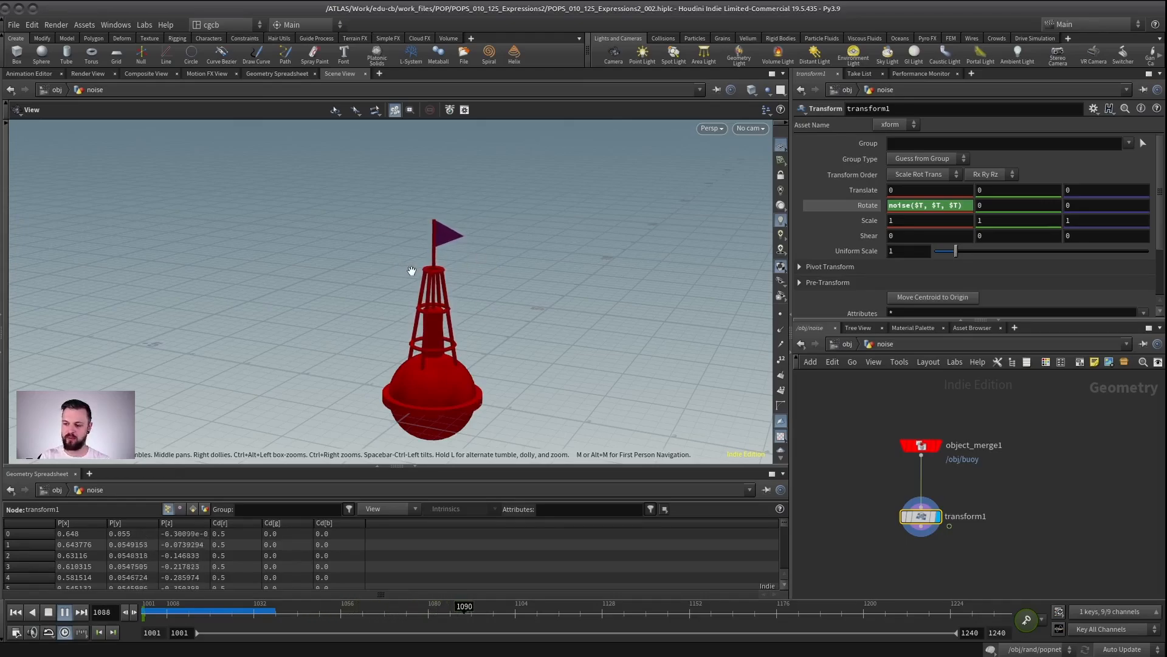
click(65, 612)
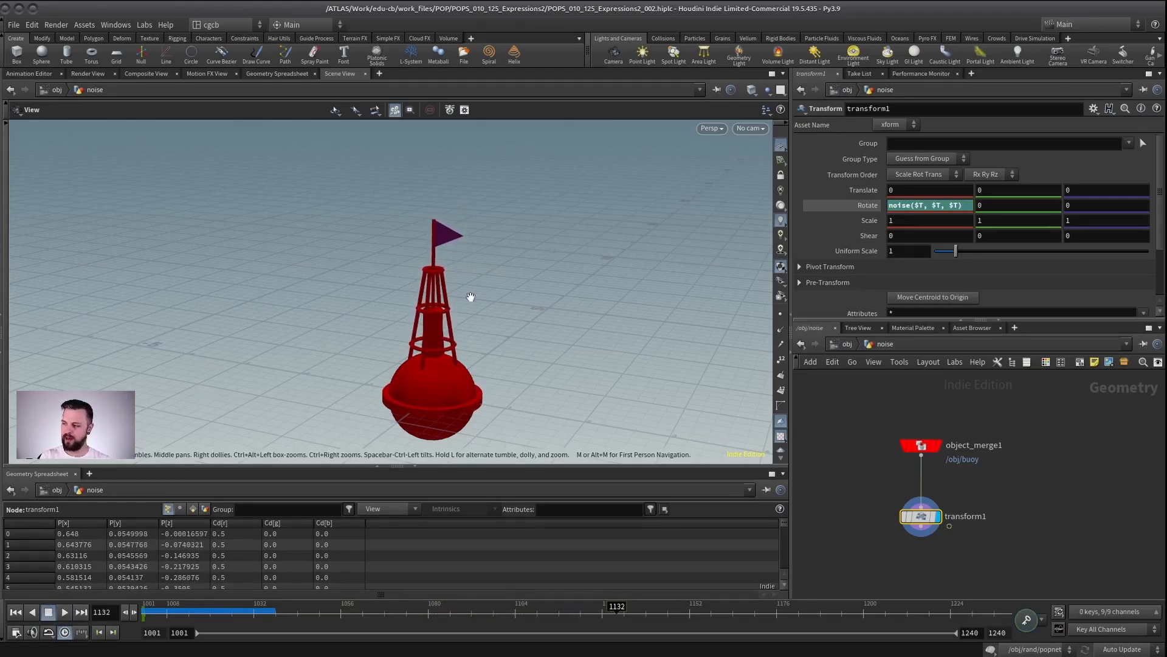
Multiply the Rotate X noise expression by 10, play the animation from the first frame, and stop it.
click(965, 205)
text(*)
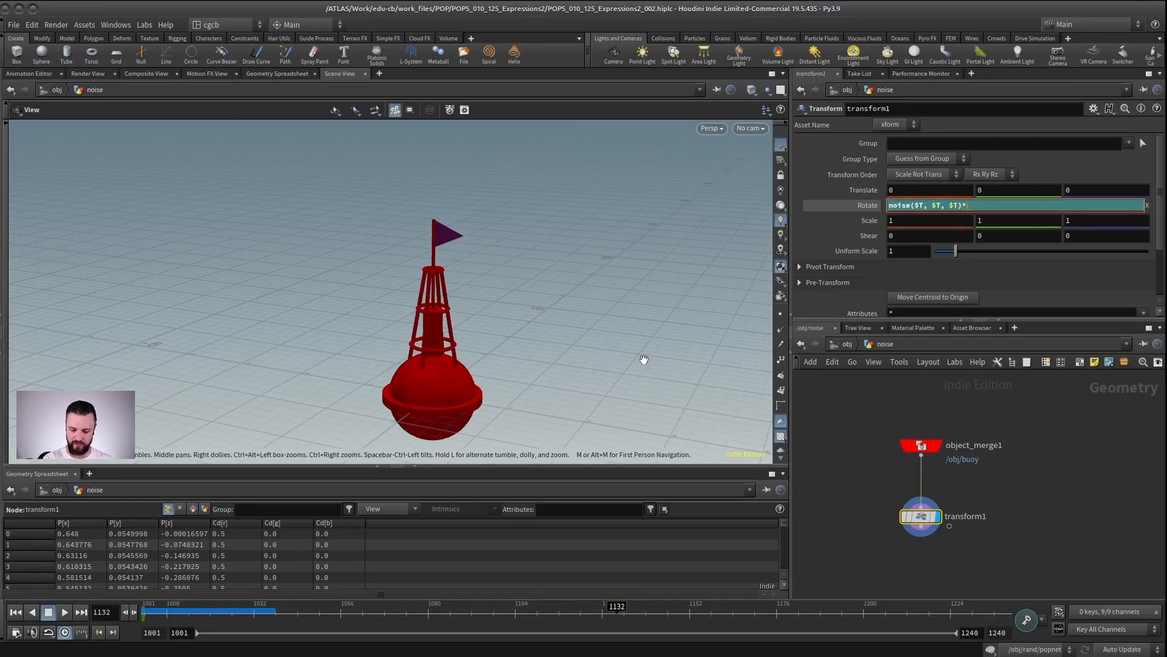
text(10)
key(Return)
click(15, 612)
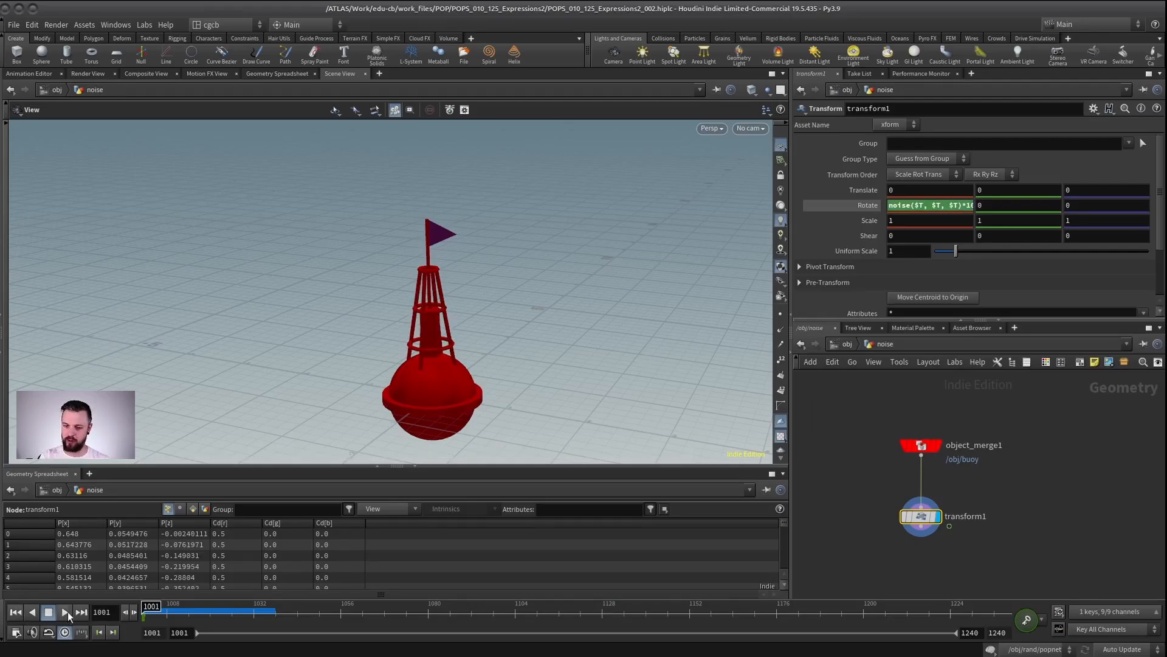
click(64, 612)
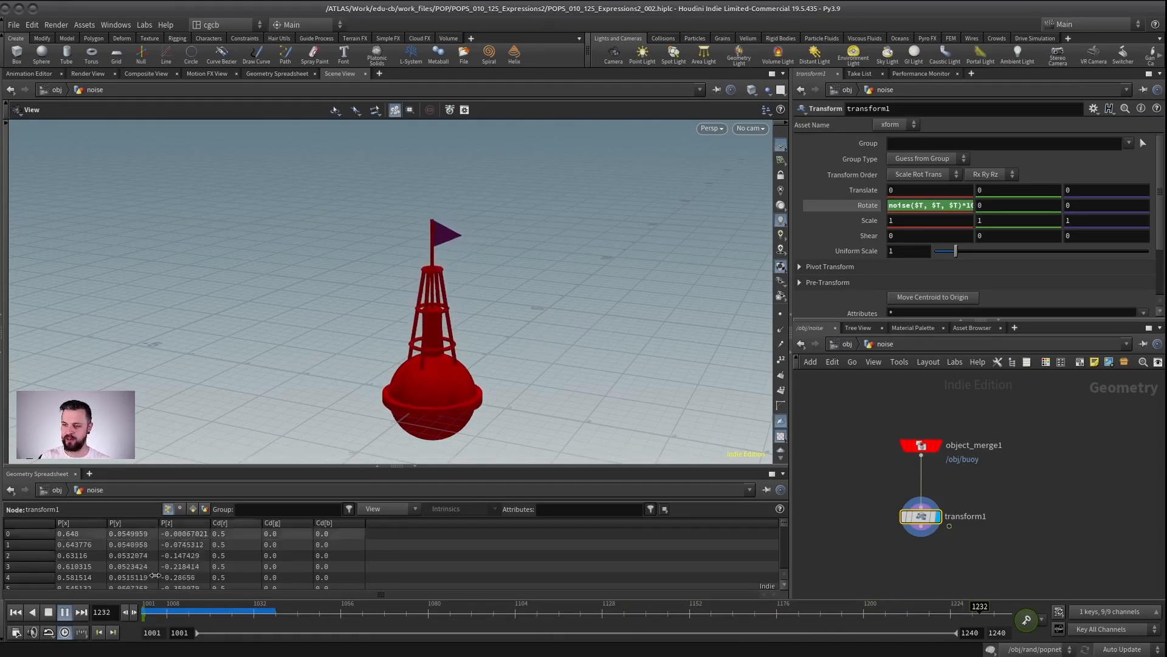
click(48, 612)
Copy the Rotate X expression noise($T, $T, $T)*10 into Rotate Y and Rotate Z.
click(926, 207)
click(928, 207)
key(ctrl+c)
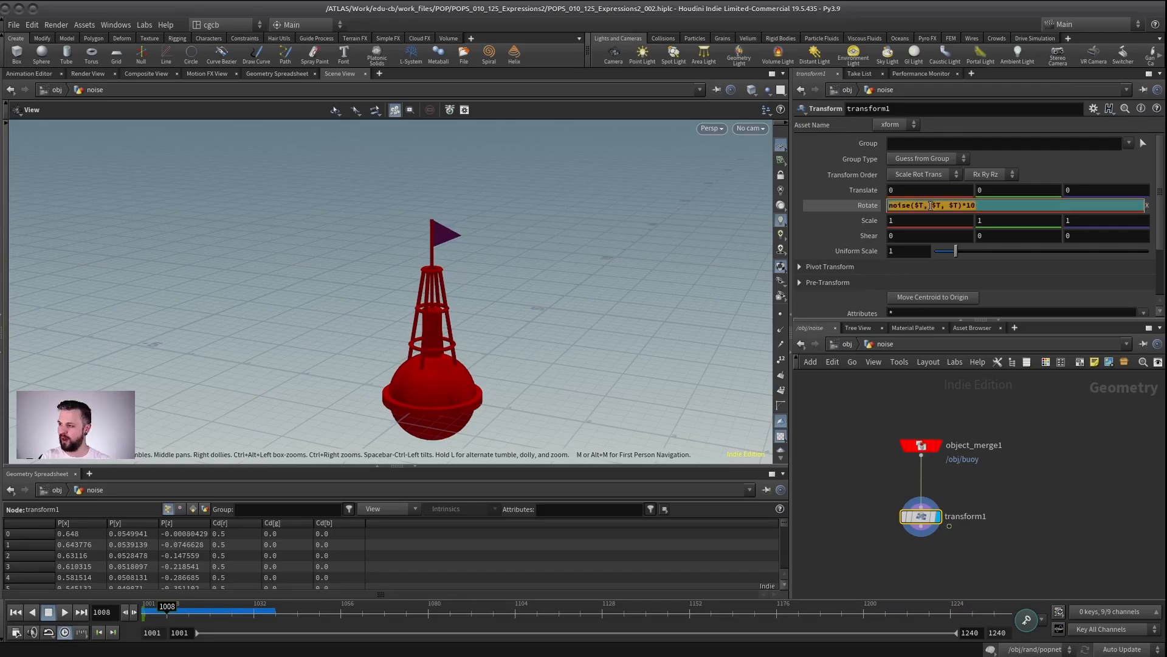
click(1043, 419)
drag(1000, 207, 946, 233)
key(ctrl+v)
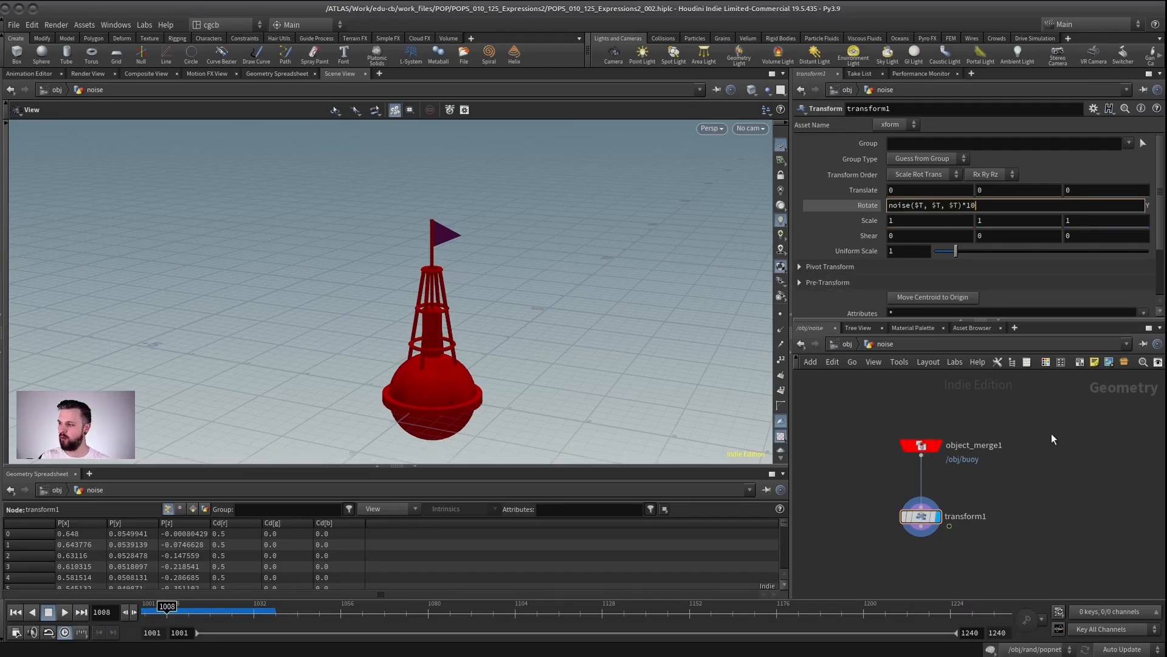
click(1053, 438)
click(1094, 205)
key(ctrl+v)
click(1060, 447)
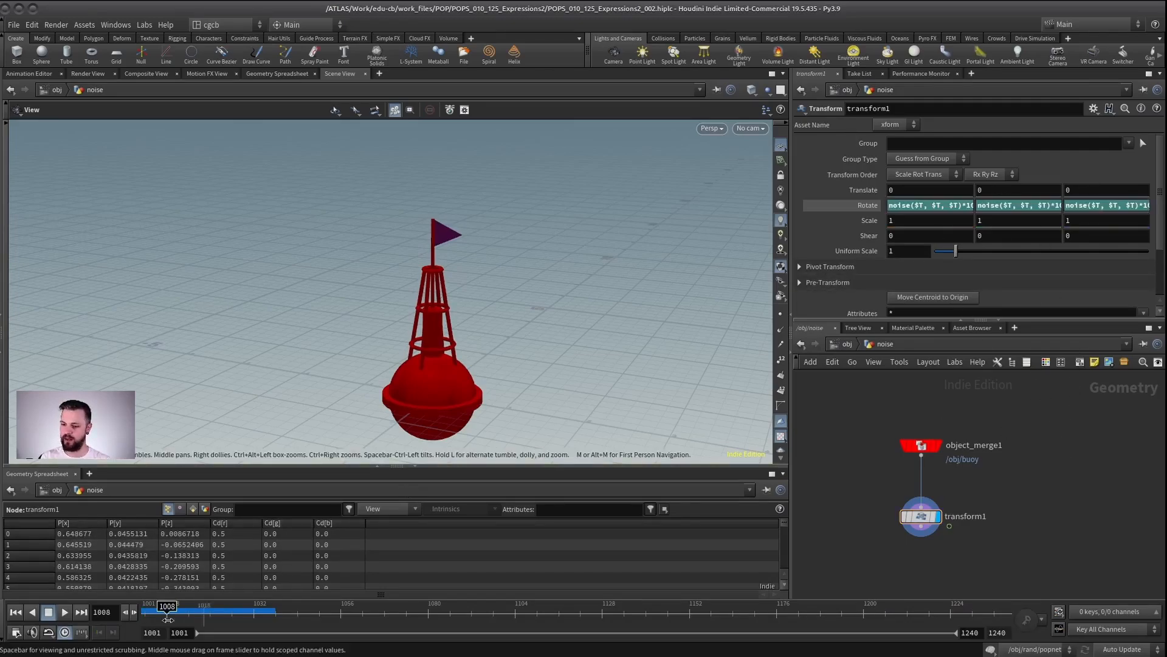
Play the buoy's rotation on all three axes, widen the parameter area to show the full expressions, and stop playback.
click(65, 614)
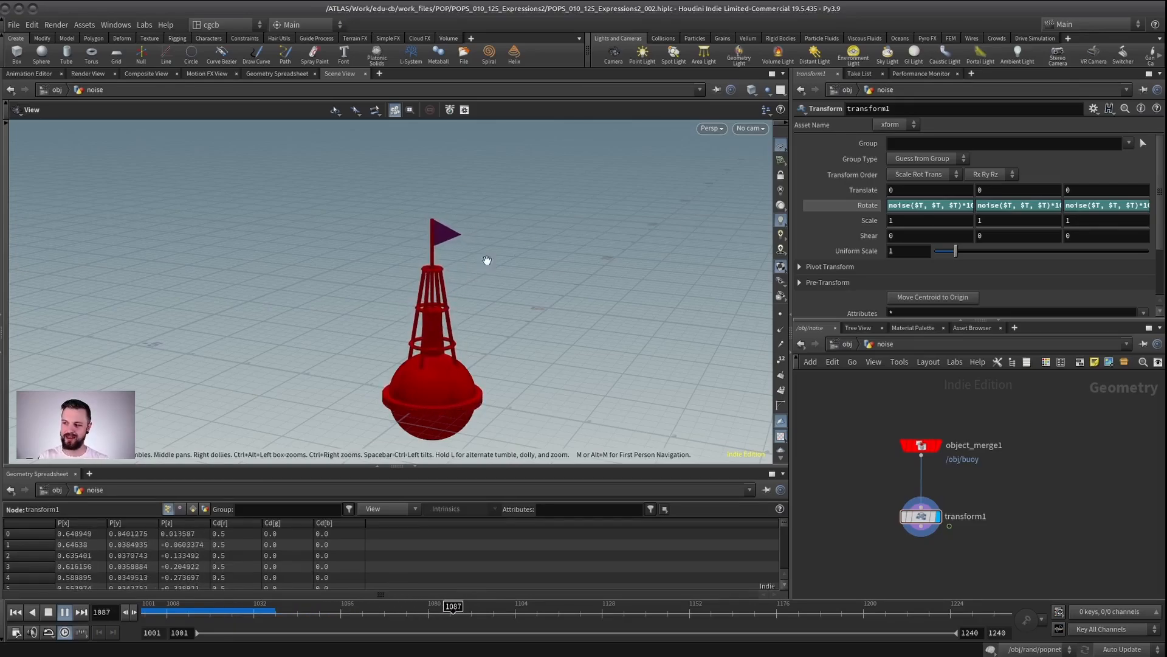
drag(796, 235, 606, 236)
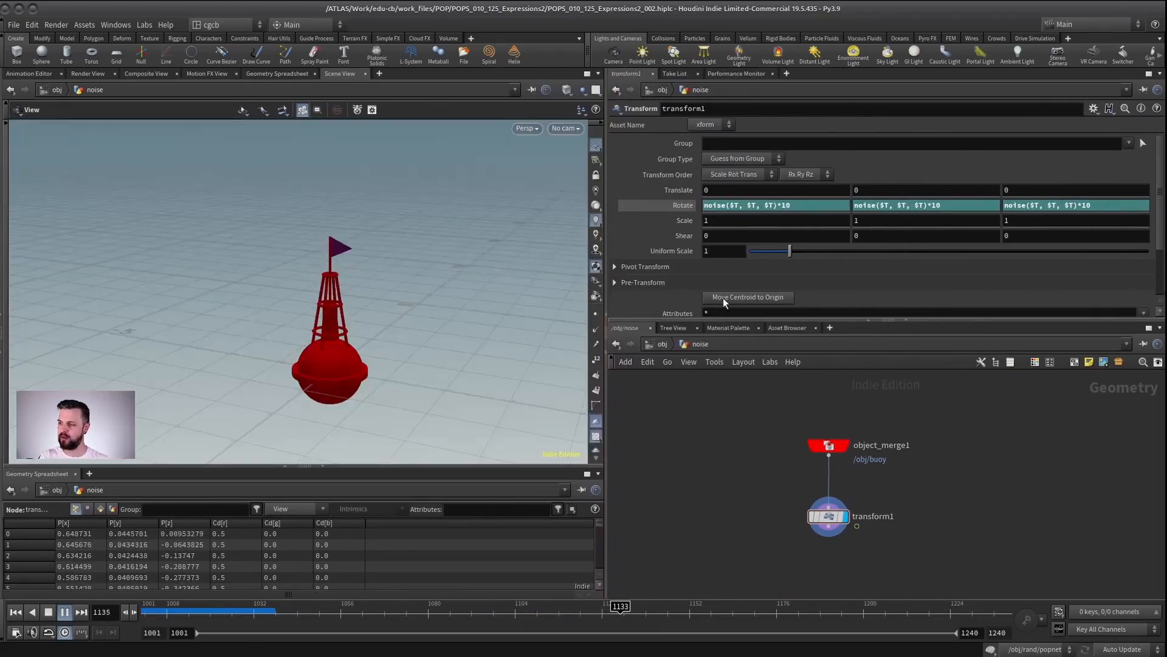
click(48, 613)
Offset the time values in the Rotate Y expression, making it noise($T+10, $T-1, $T+2)*10.
click(885, 205)
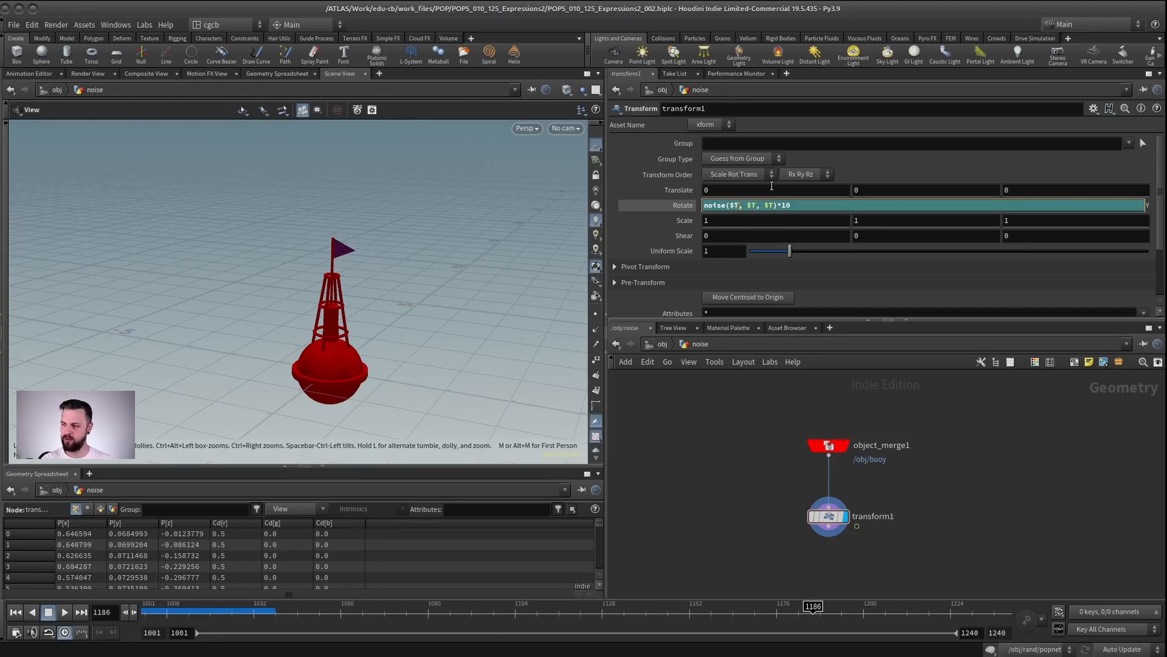
text(+10)
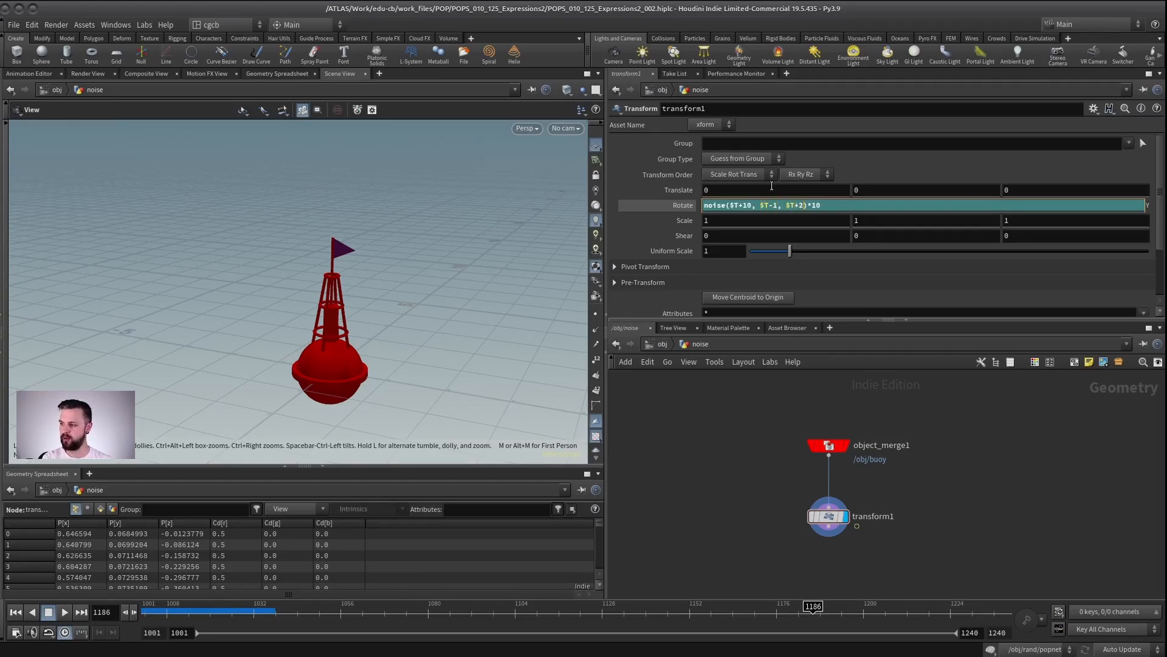
key(Return)
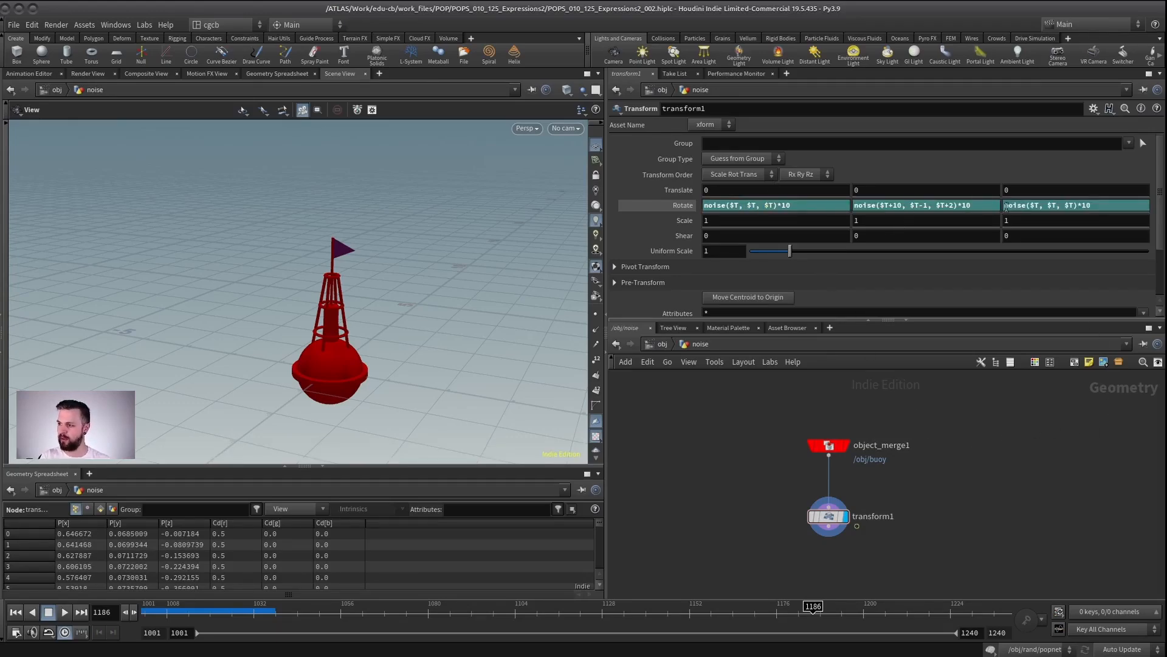
Offset the time values in the Rotate Z expression, making it noise($T+6, $T-3, $T+9)*10.
click(1037, 205)
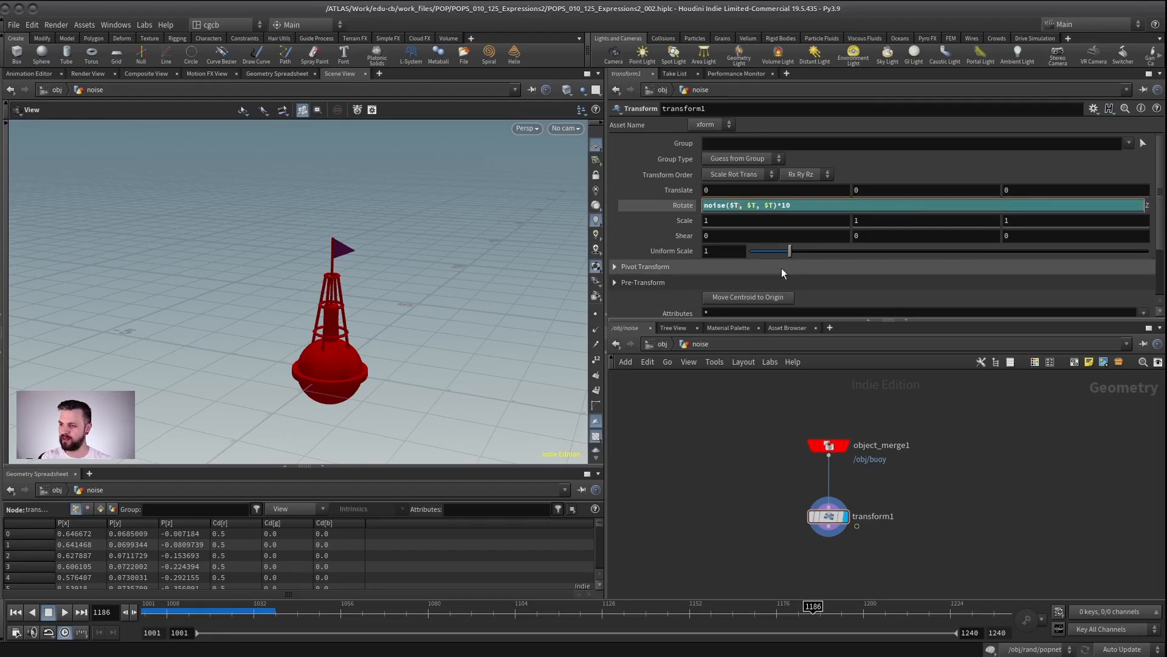
text(+)
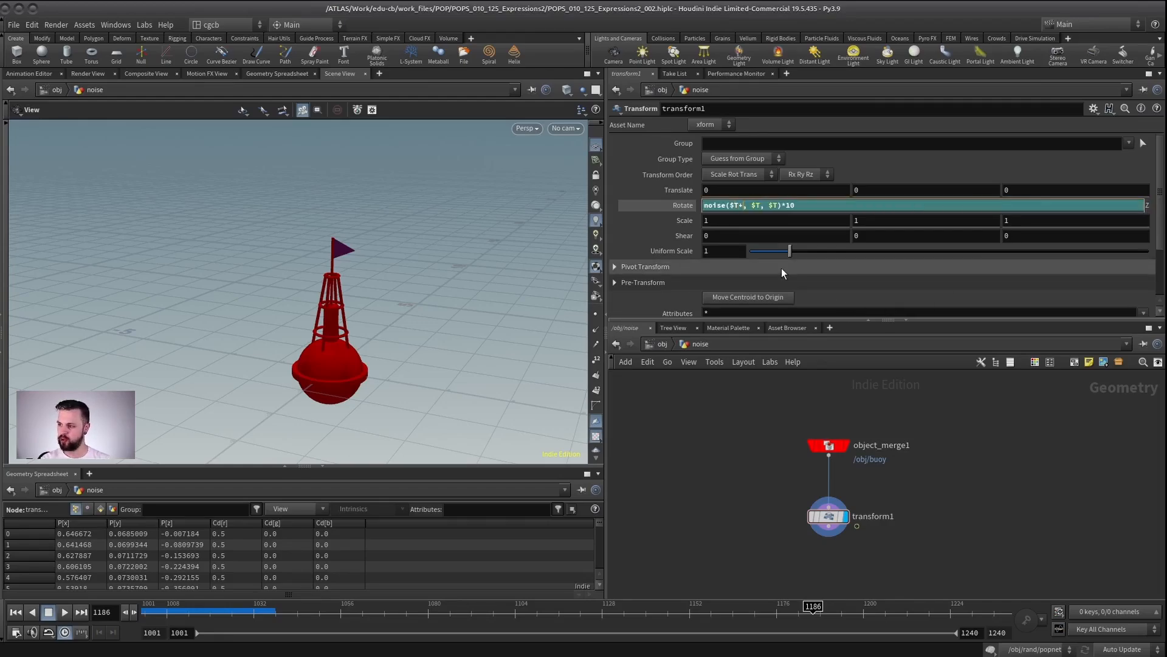
text(6)
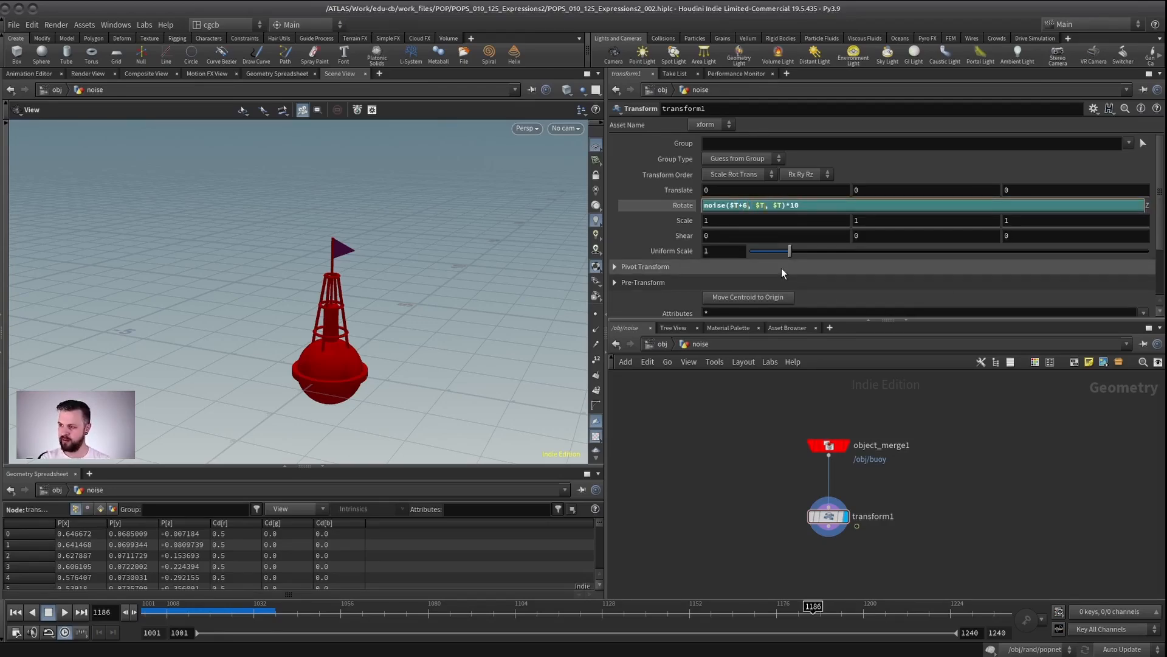
text(-3)
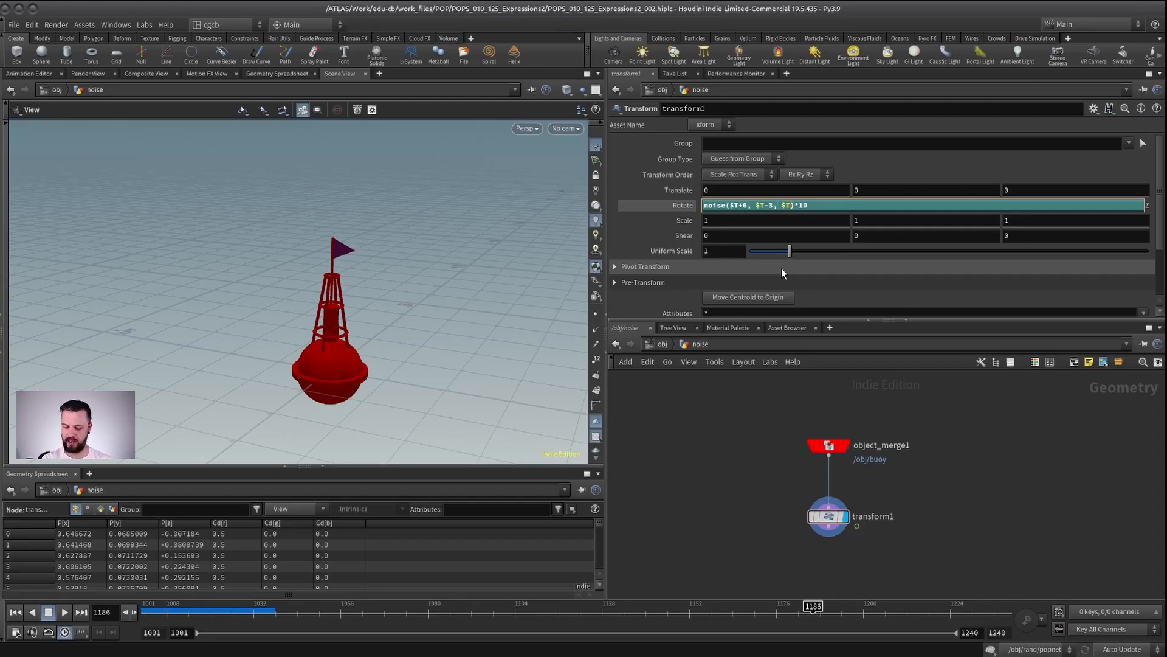
text(+9)
key(Return)
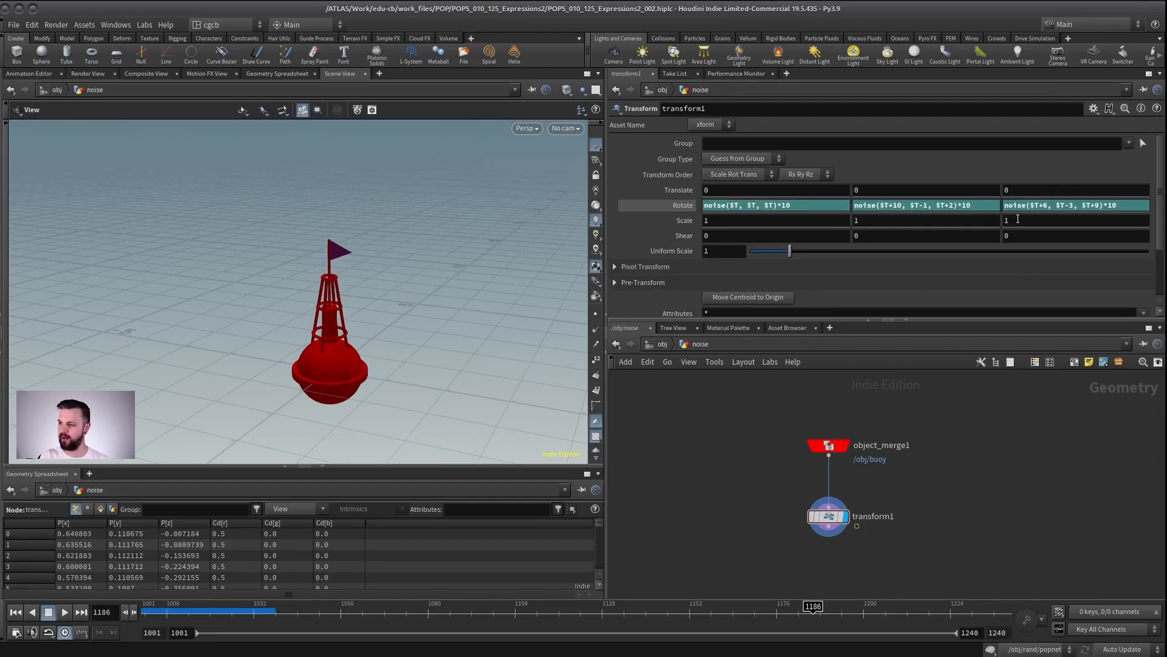
Play the animation from the first frame, examine the buoy's wobble up close, and stop playback.
click(15, 612)
click(64, 612)
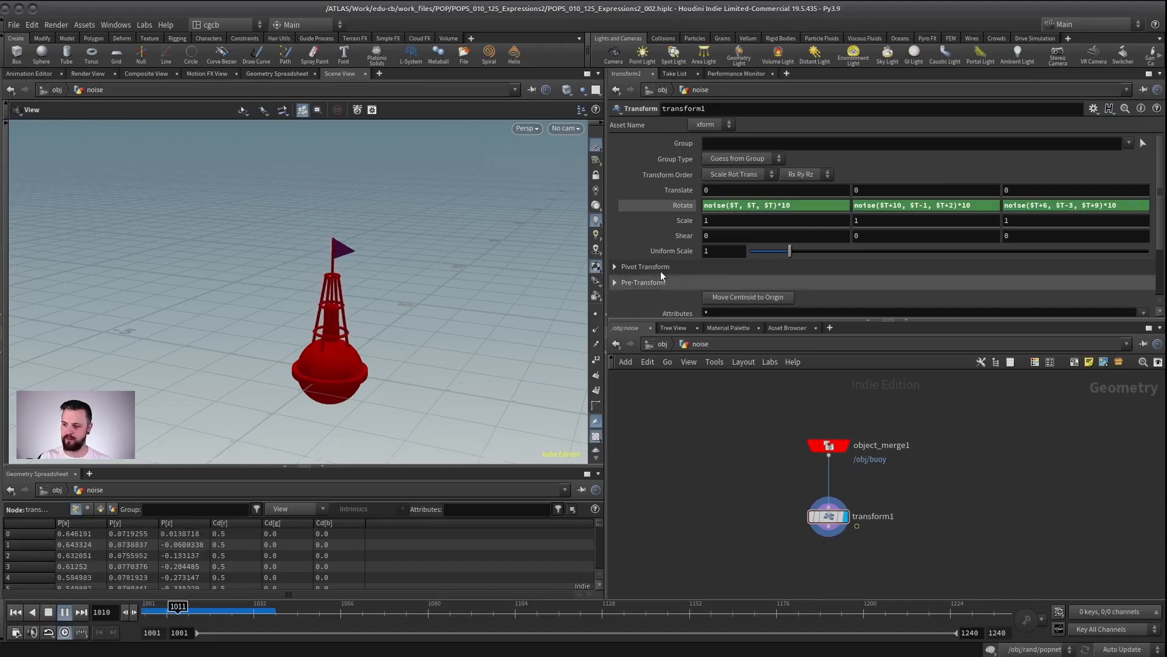
right_drag(370, 313, 408, 338)
drag(408, 338, 422, 294)
middle_drag(389, 336, 399, 308)
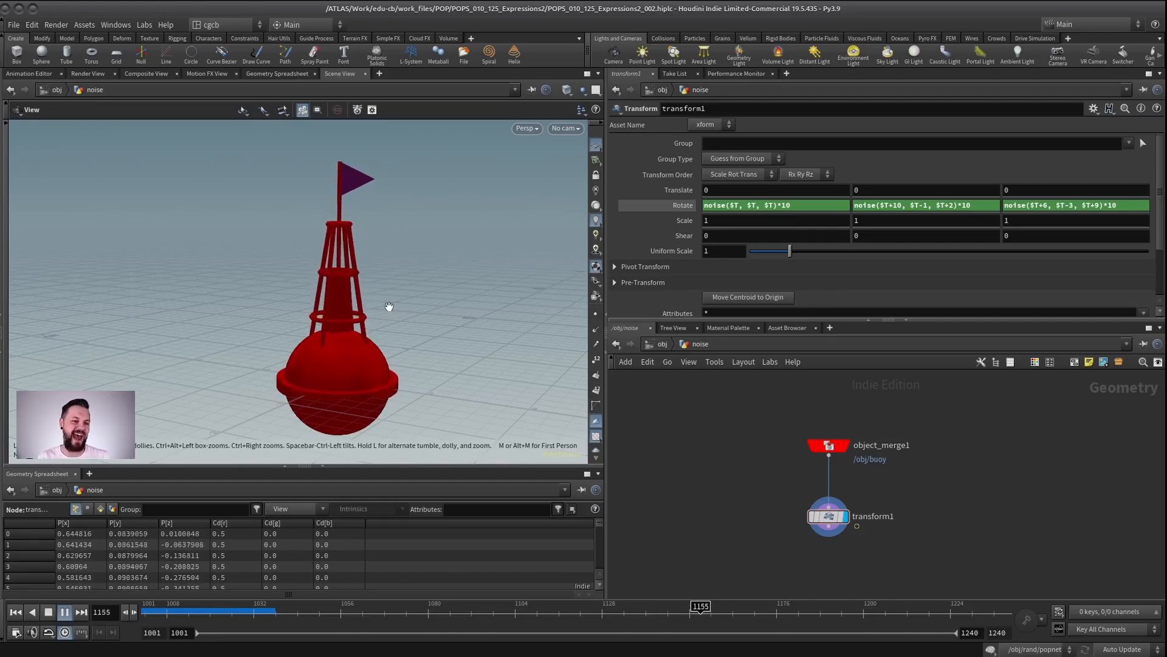
key(Up)
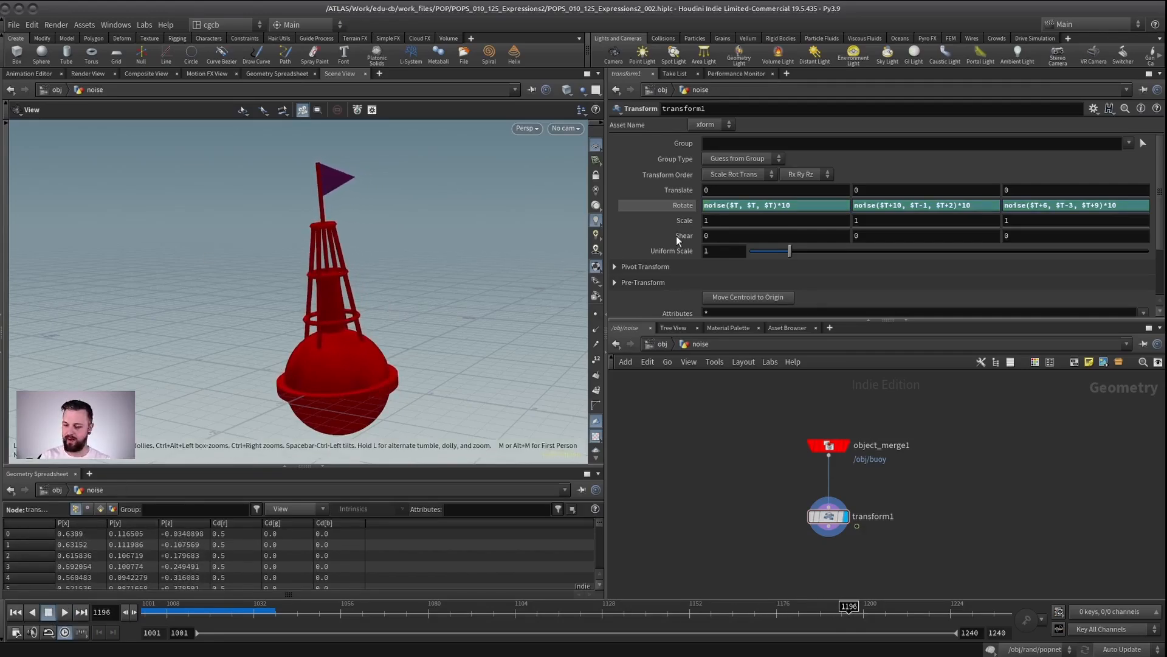
Raise the multiplier of all three Rotate noise expressions to 20 and play the animation to check the buoy's stronger wobble.
click(783, 204)
text(2)
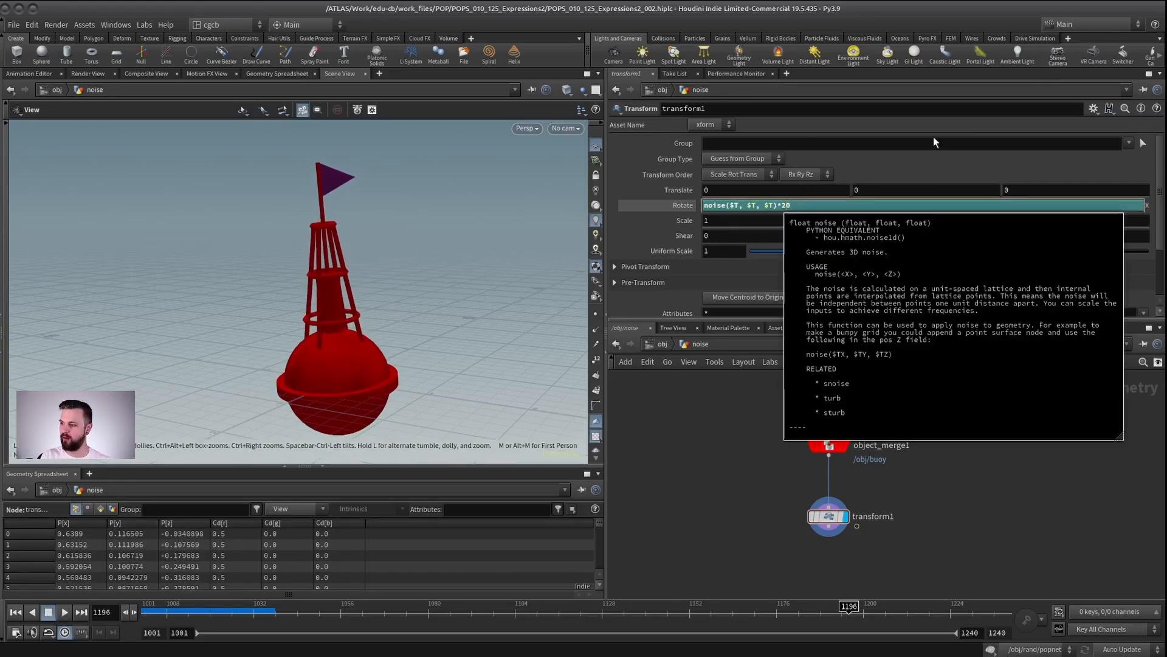
key(Return)
double_click(963, 205)
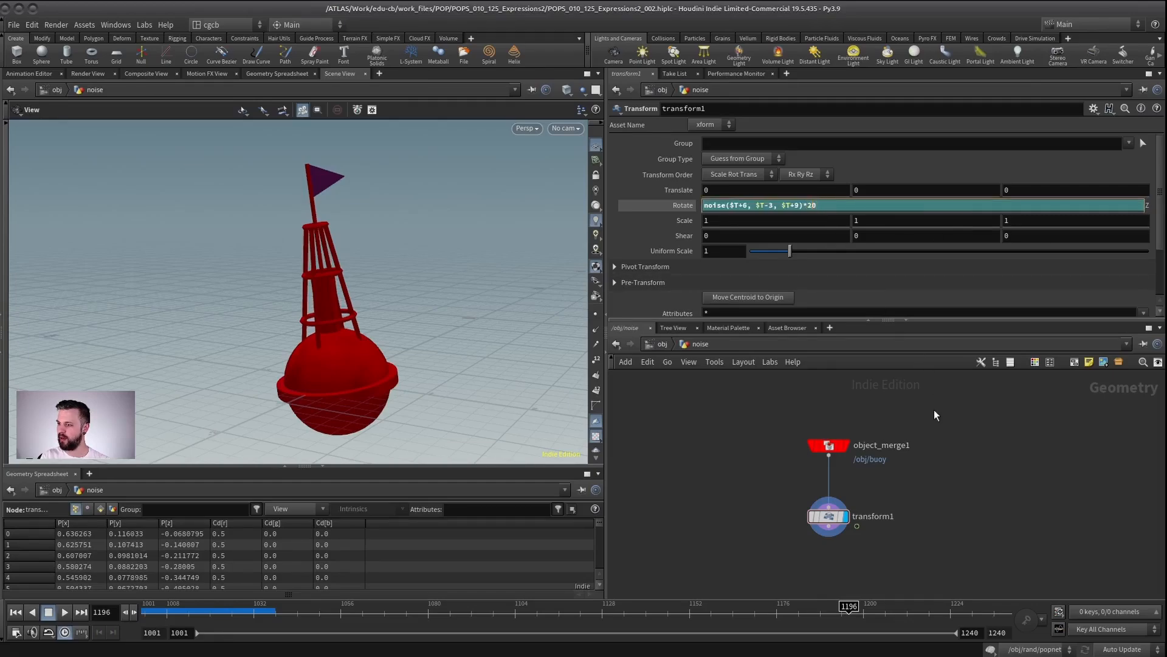
key(Return)
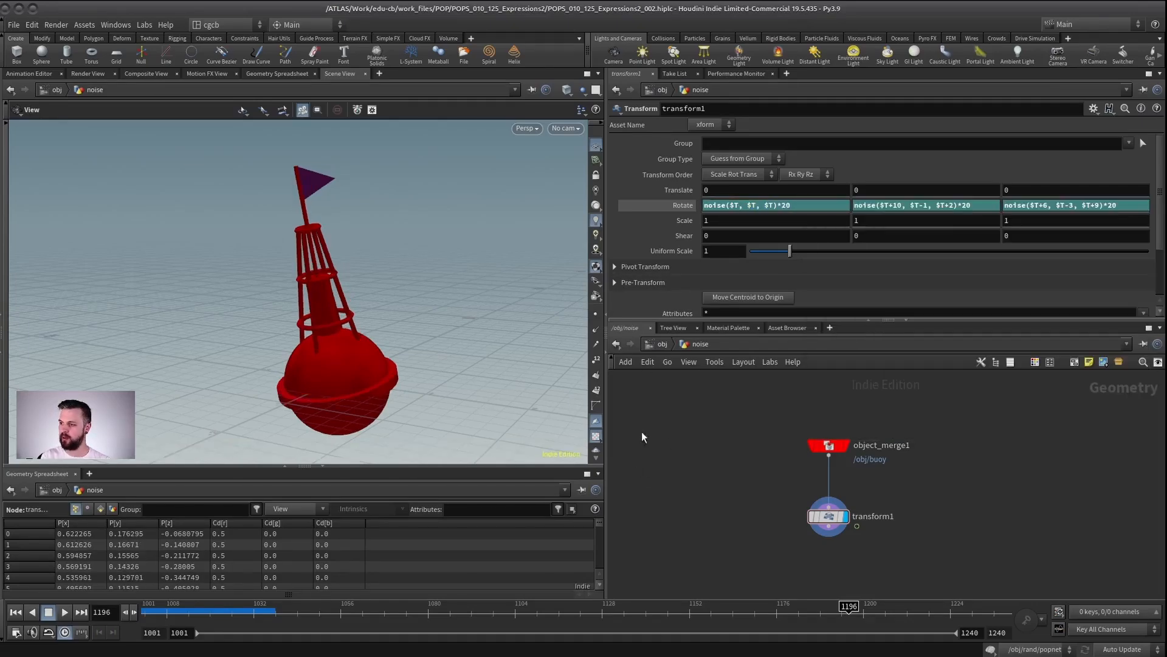
click(66, 611)
scroll(287, 347, down, 3)
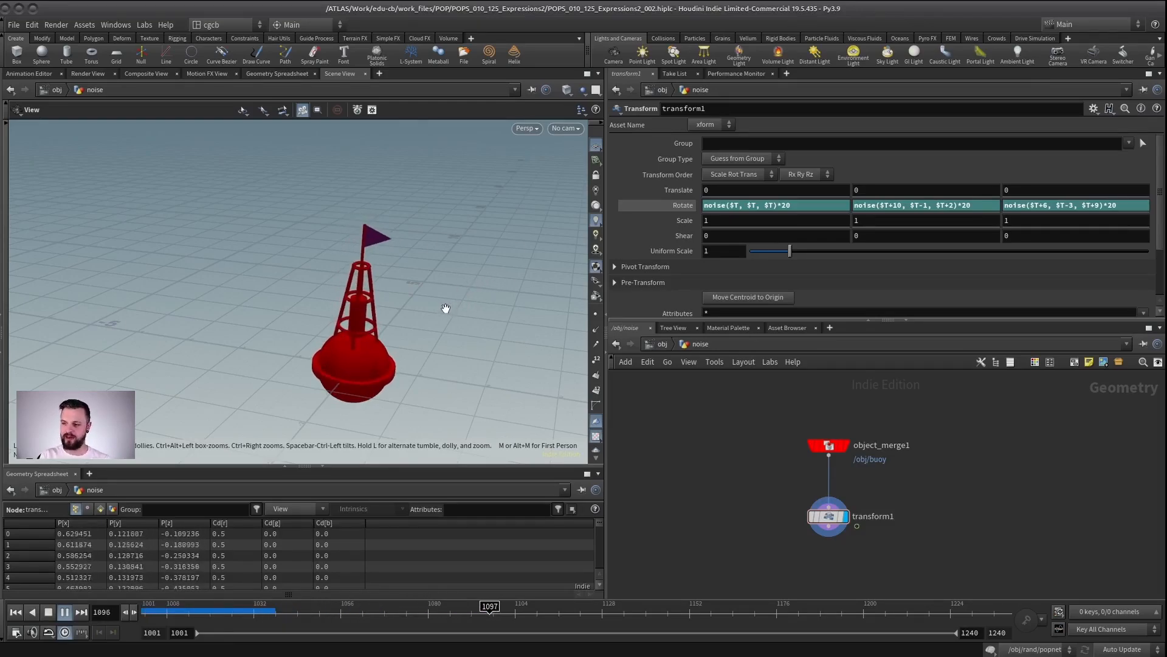
Enter noise($T+10, $T-1, $T+2)*0.5 as the buoy transform's Translate Y expression.
mouse_move(445, 308)
mouse_down()
mouse_move(430, 323)
mouse_move(417, 310)
mouse_move(451, 321)
mouse_up()
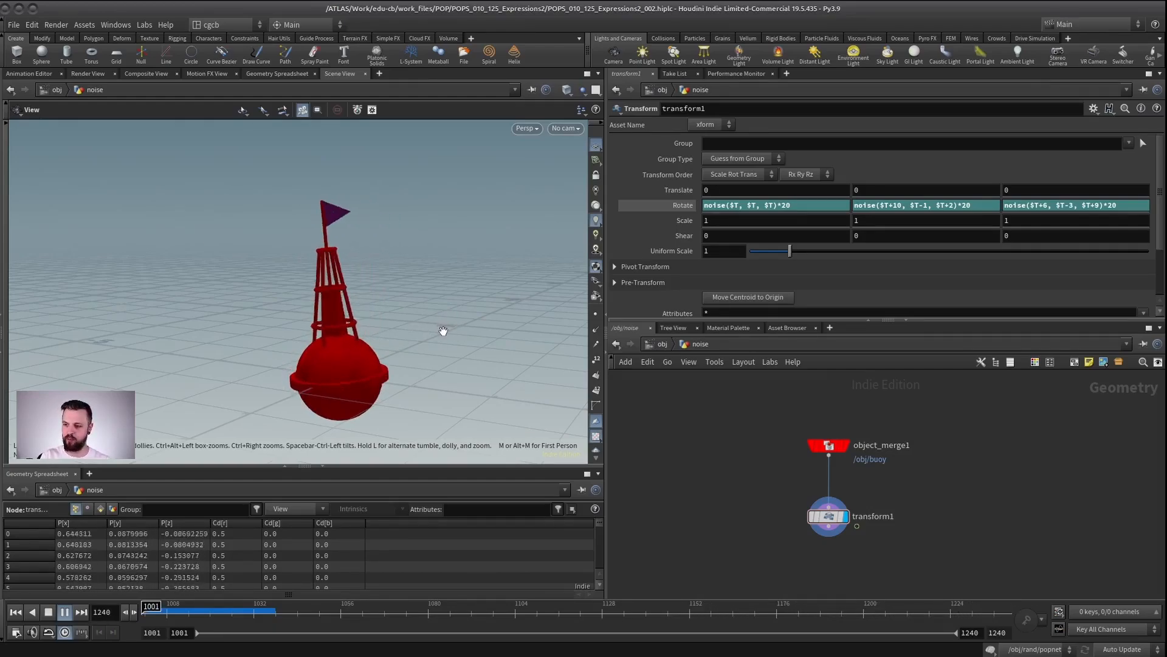
key(Up)
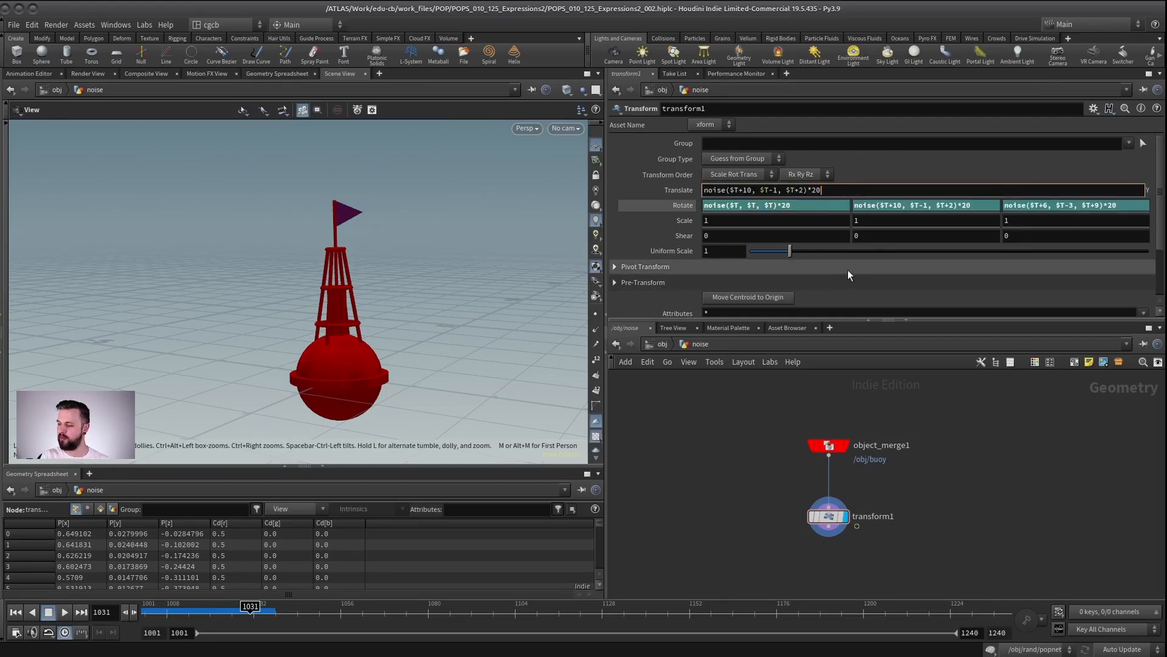
text(noise($T+10, $T-1, $T+2)*20)
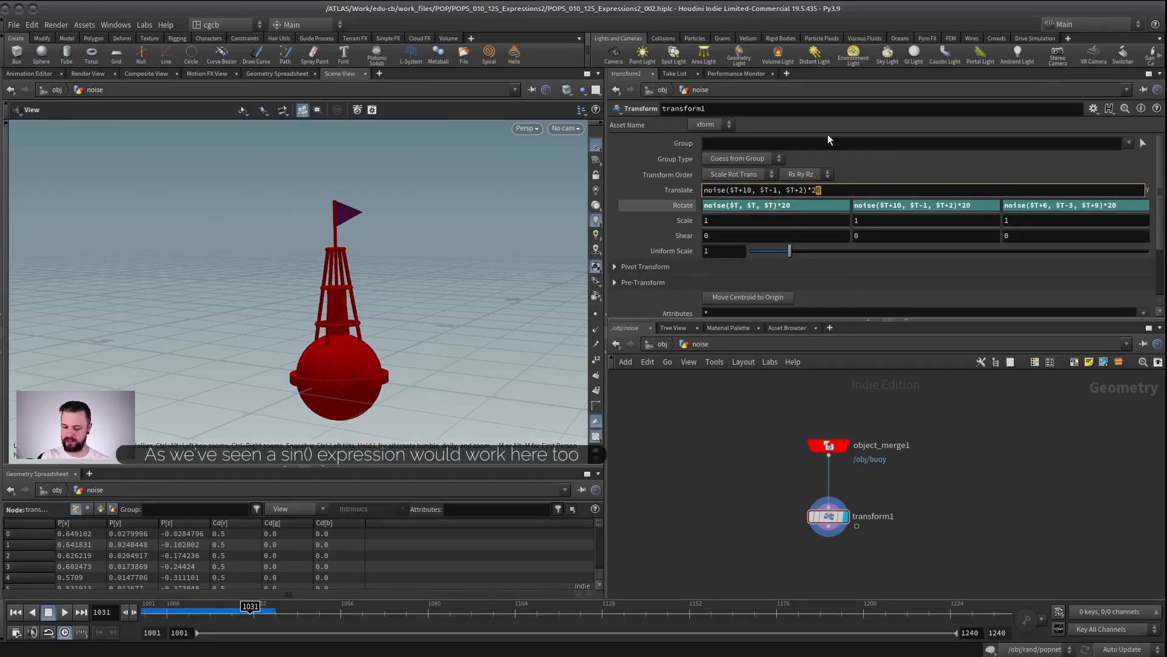
key(BackSpace)
key(BackSpace)
text(0.5)
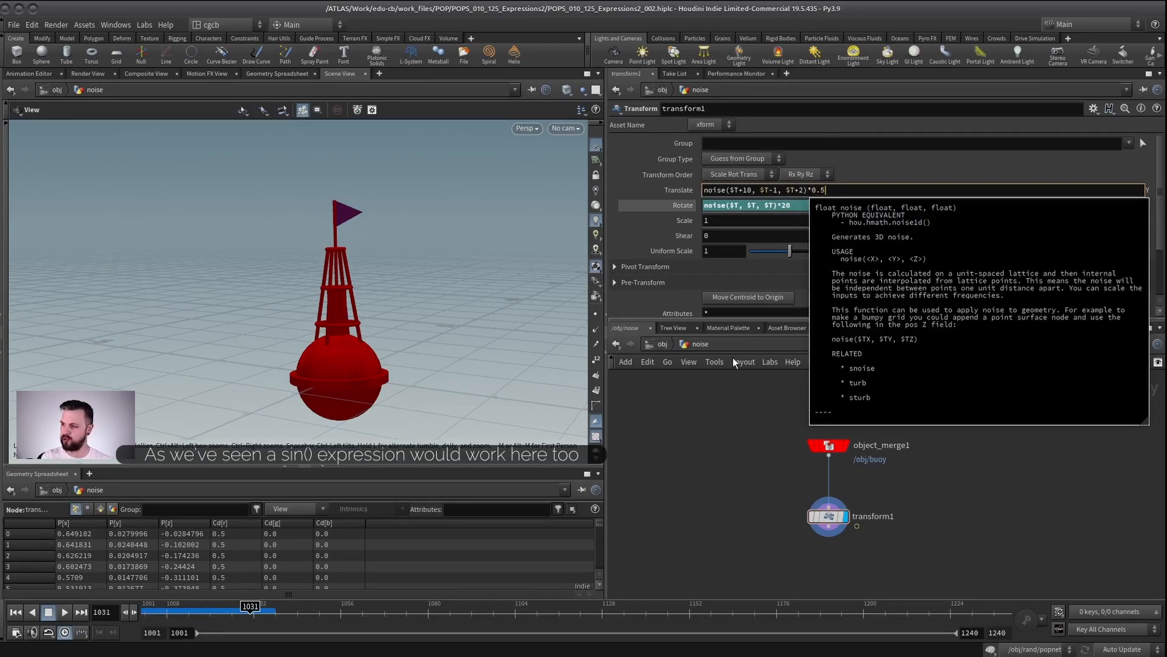
key(Return)
Play the animation from the first frame to check the buoy's vertical bobbing, and stop playback.
click(16, 612)
click(64, 613)
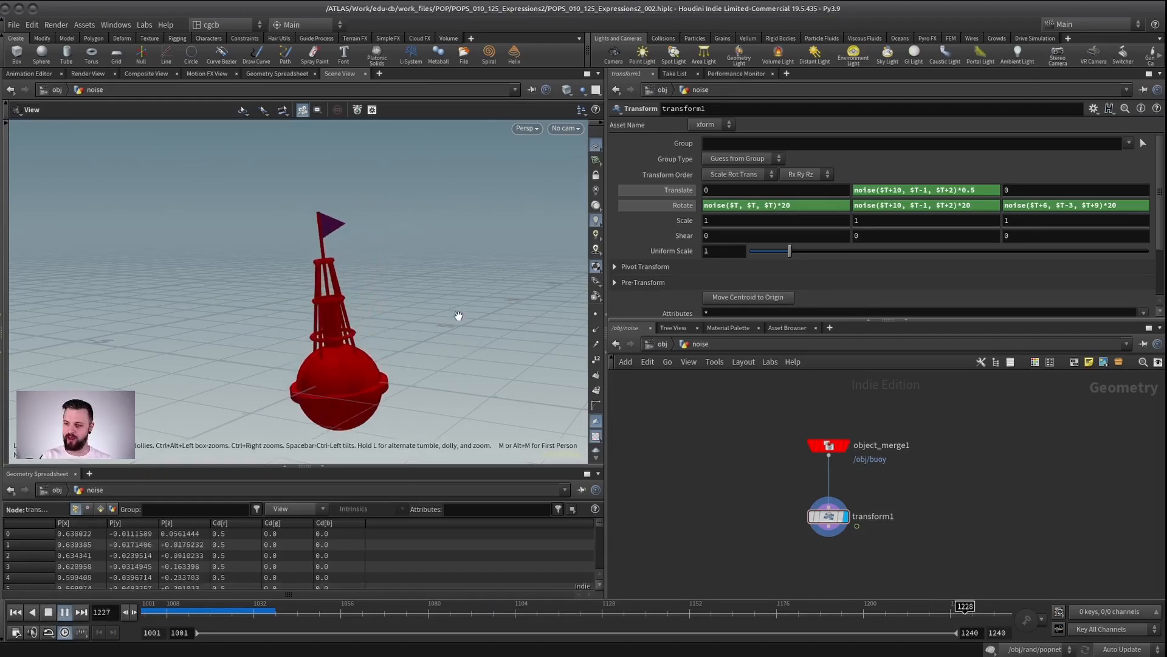
click(48, 615)
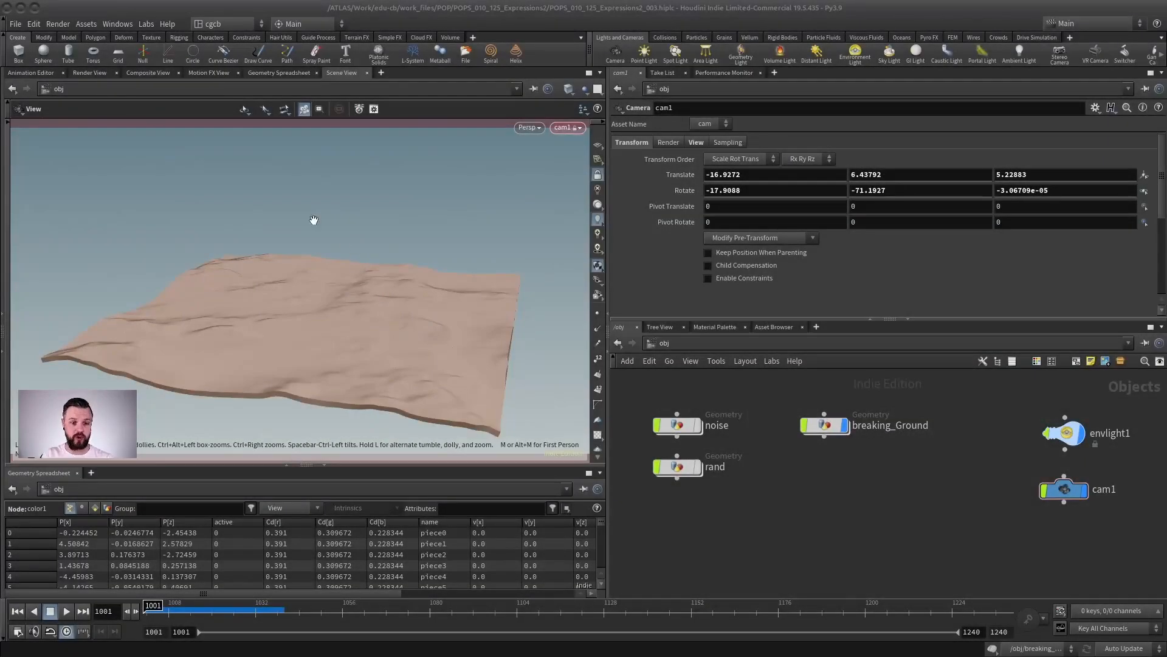
Play the breaking ground simulation through the camera, stop it, and return to the first frame.
click(66, 612)
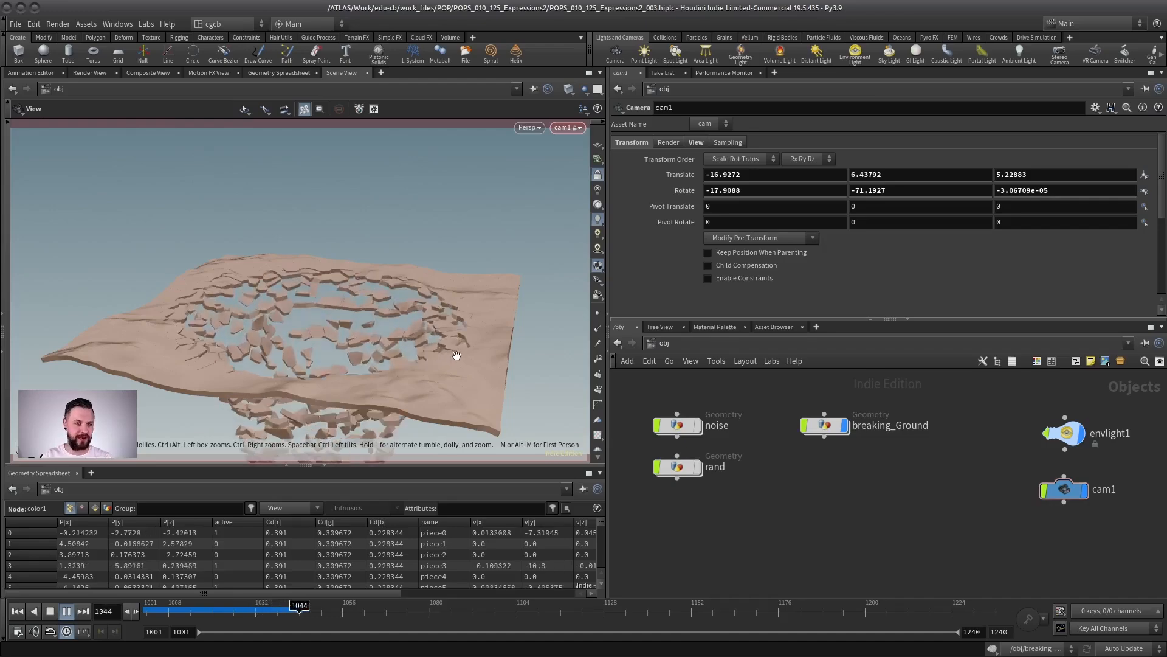
click(50, 612)
click(17, 612)
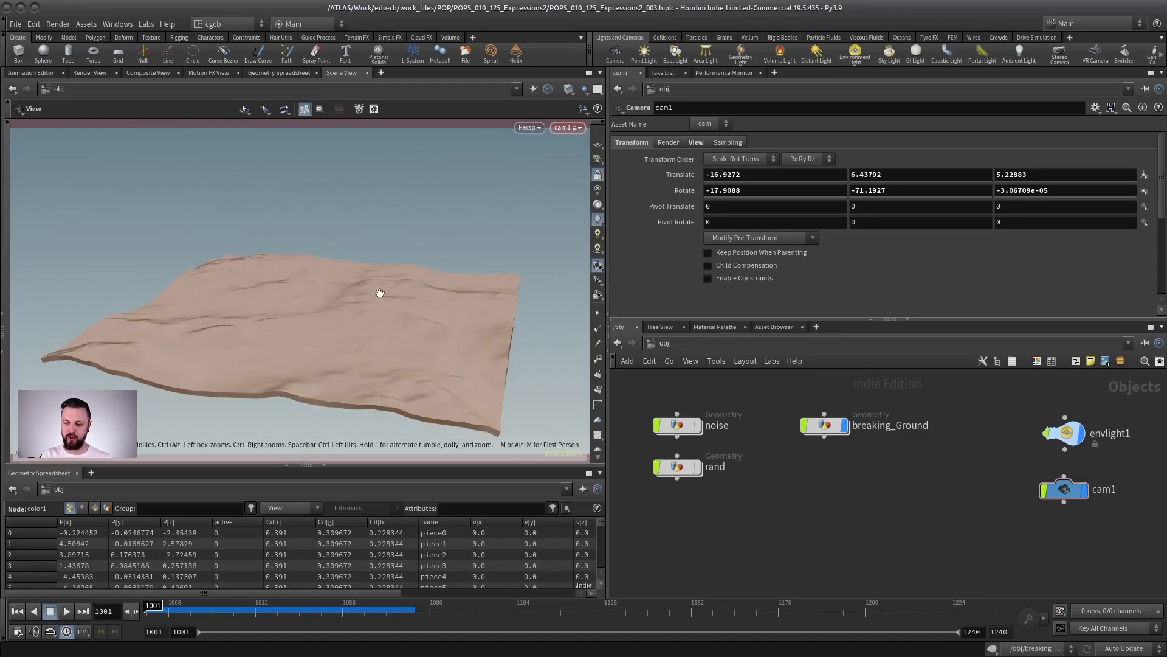
middle_drag(706, 410, 710, 421)
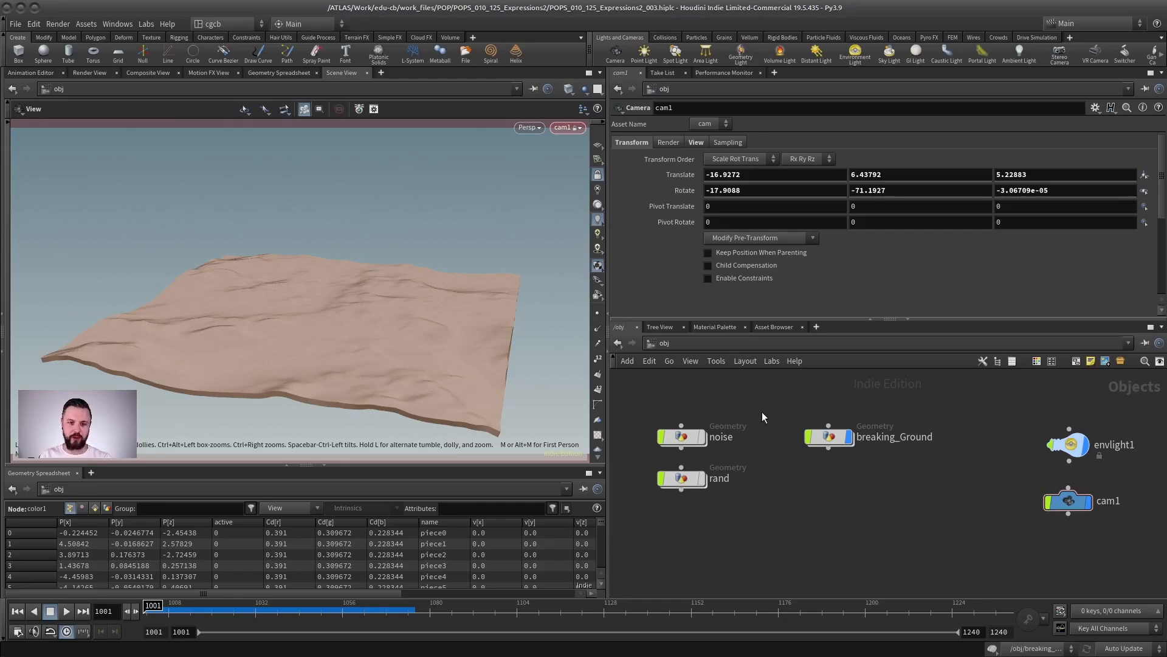
middle_drag(762, 414, 759, 418)
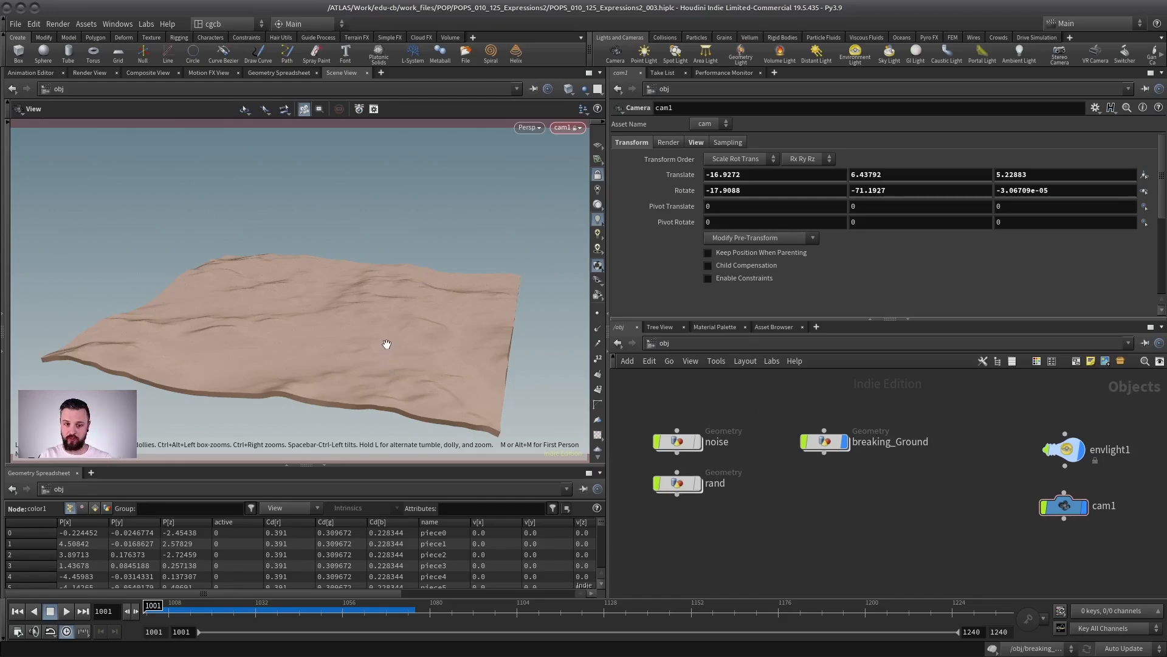
Append +noise($T,$T,$T) to the Rotate X value of cam1 and play the animation to check the camera motion.
middle_drag(960, 419, 807, 410)
drag(1027, 468, 912, 503)
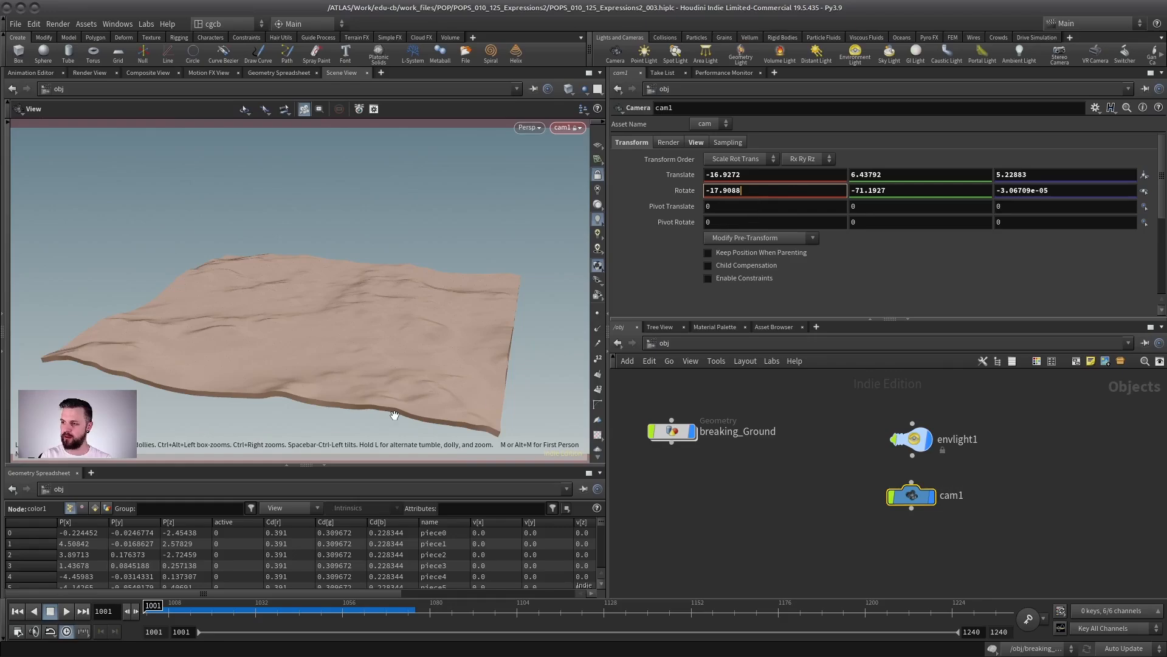
text(+)
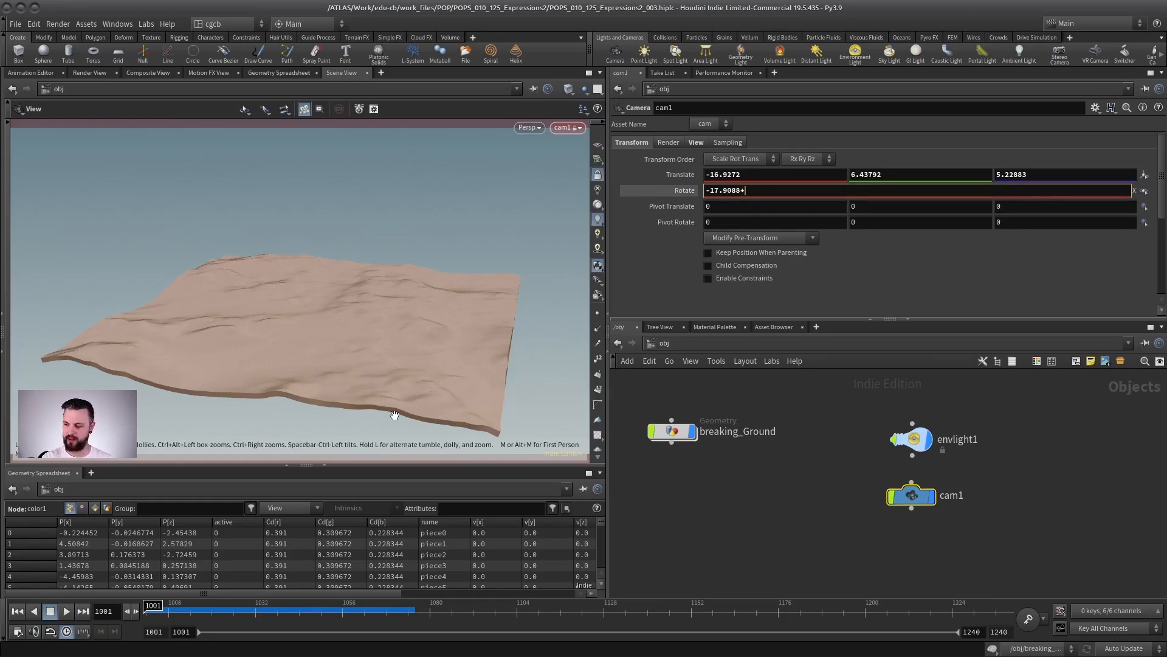
text(noise()
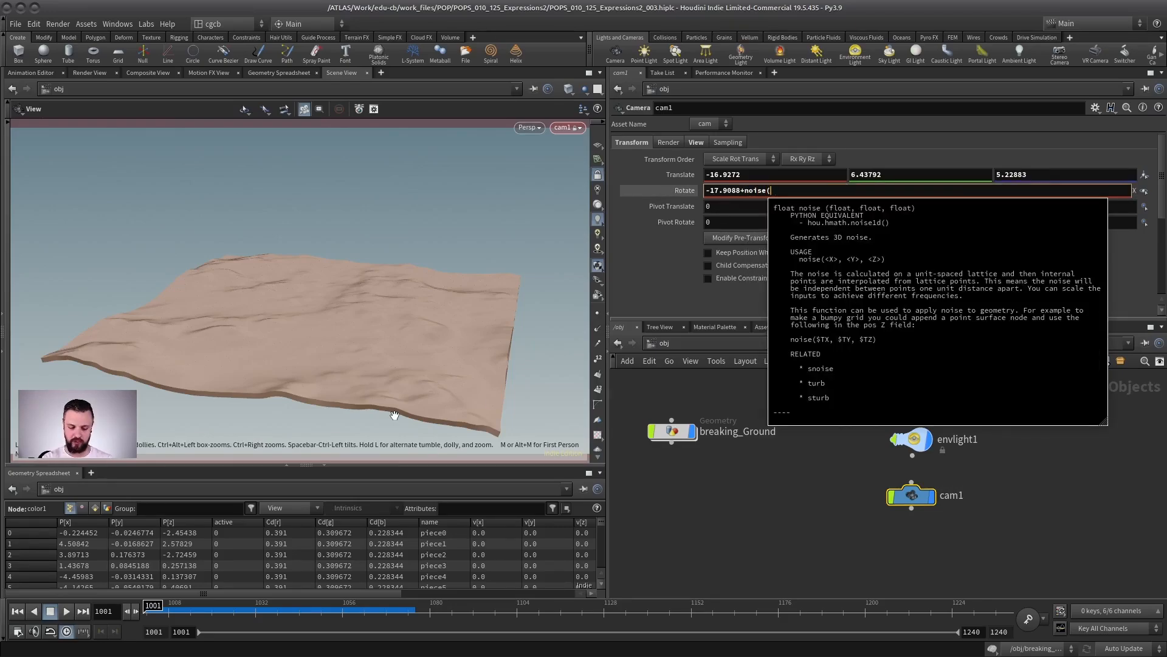
text($T,$T)
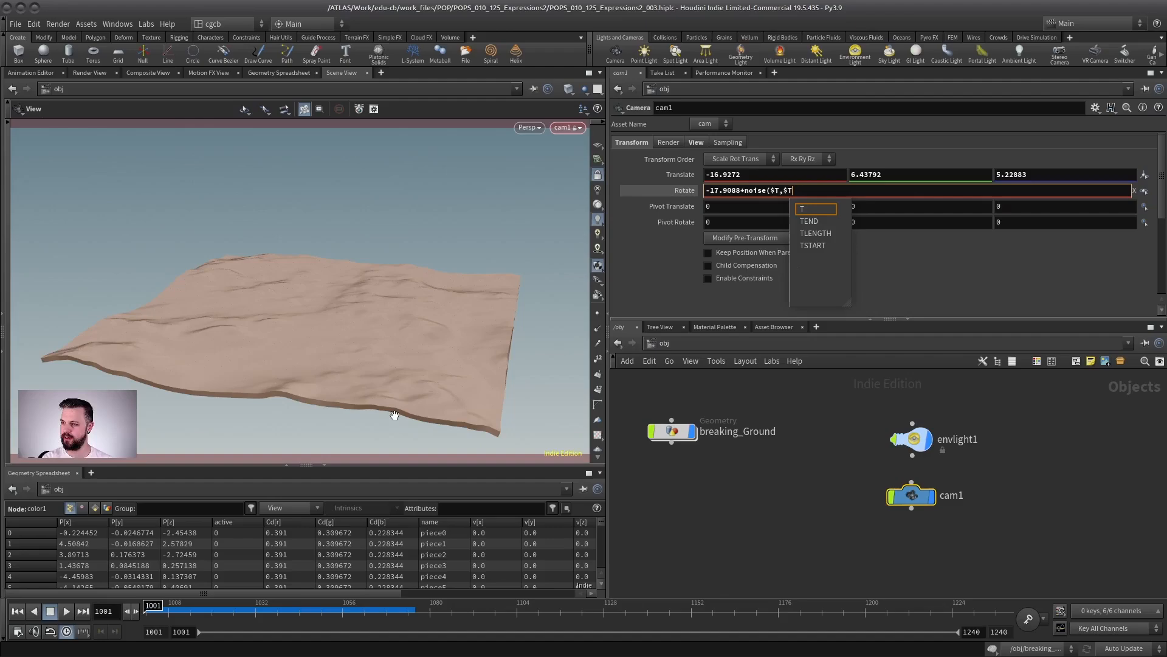
text(,$T))
key(Return)
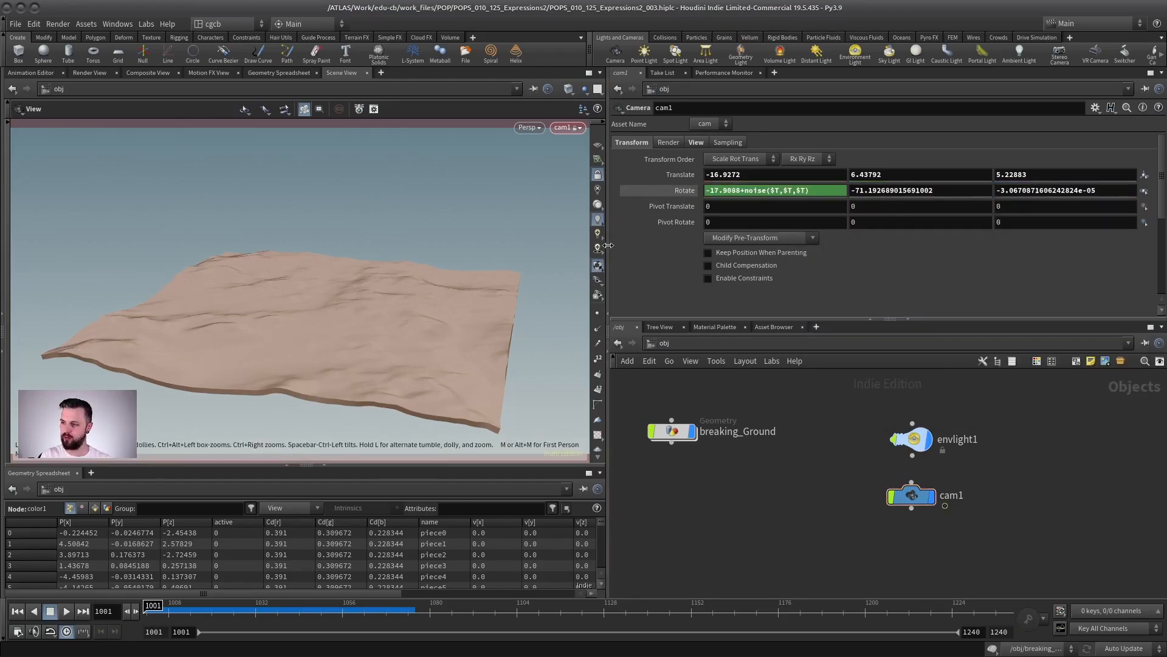
click(61, 612)
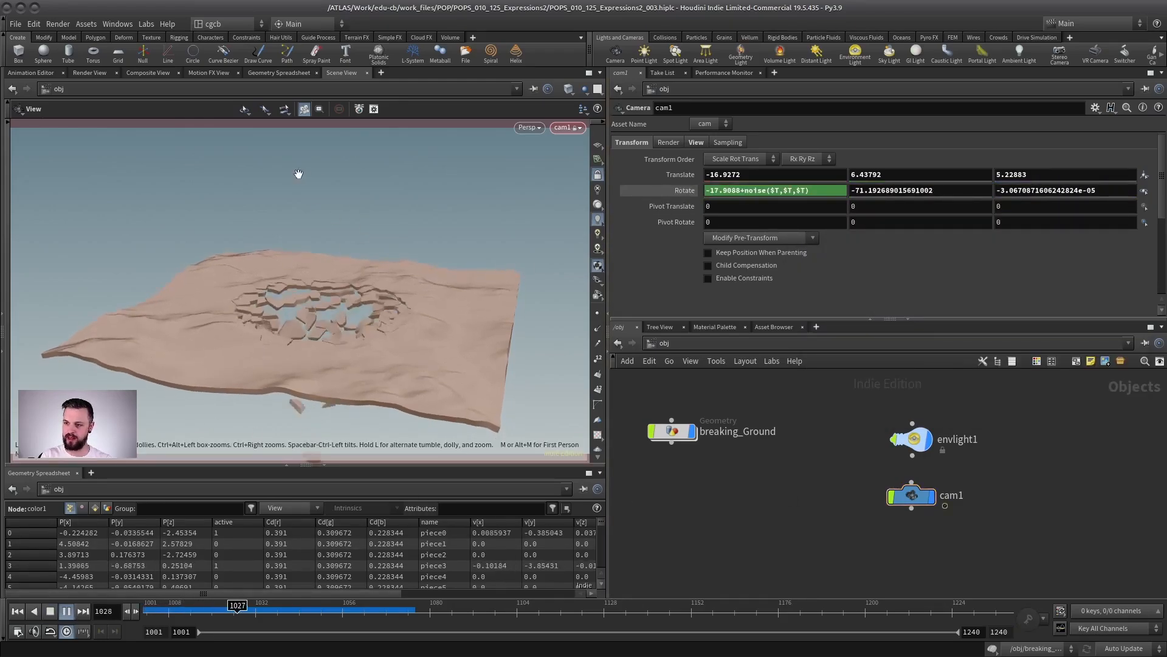
click(66, 611)
Change the time values in the camera's Rotate X noise to $T*2 and replay from the first frame.
click(780, 190)
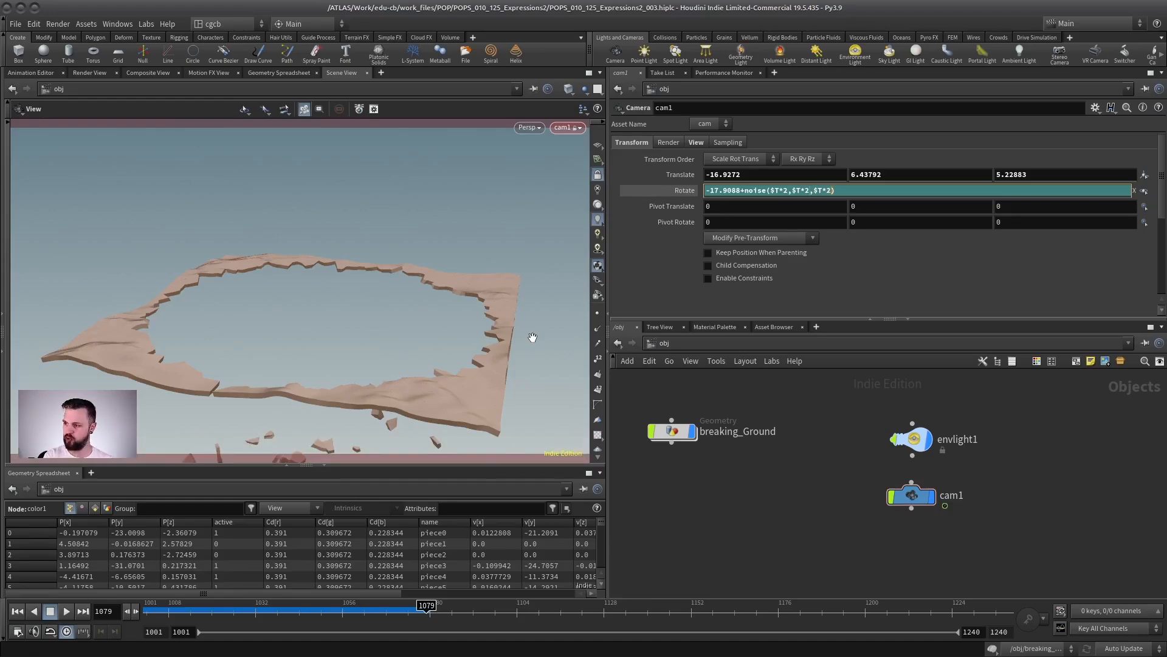
key(Return)
click(17, 612)
click(66, 612)
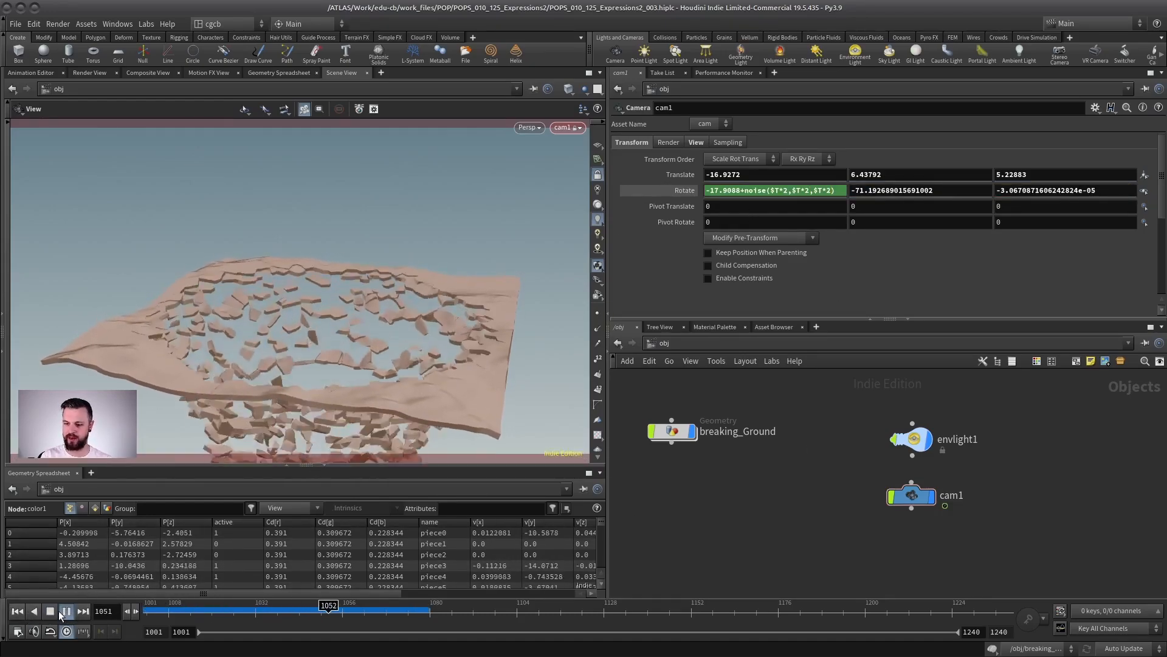
Multiply the camera's Rotate X noise by 0.5 and play the animation to check the softer shake.
click(749, 188)
click(833, 188)
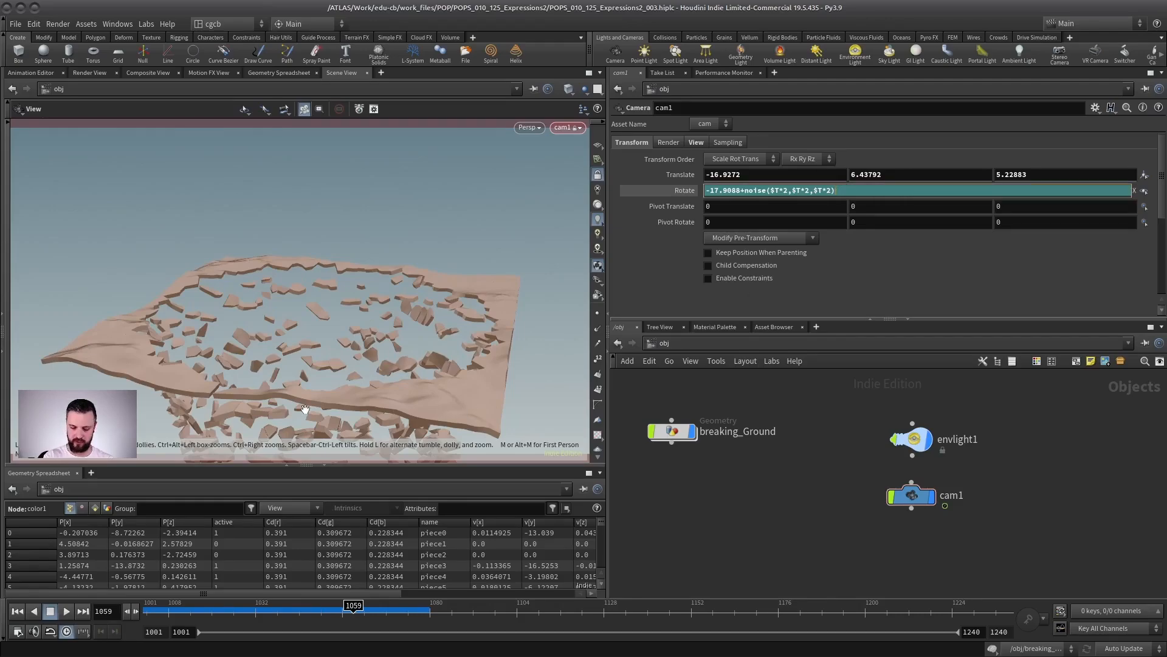
text(*)
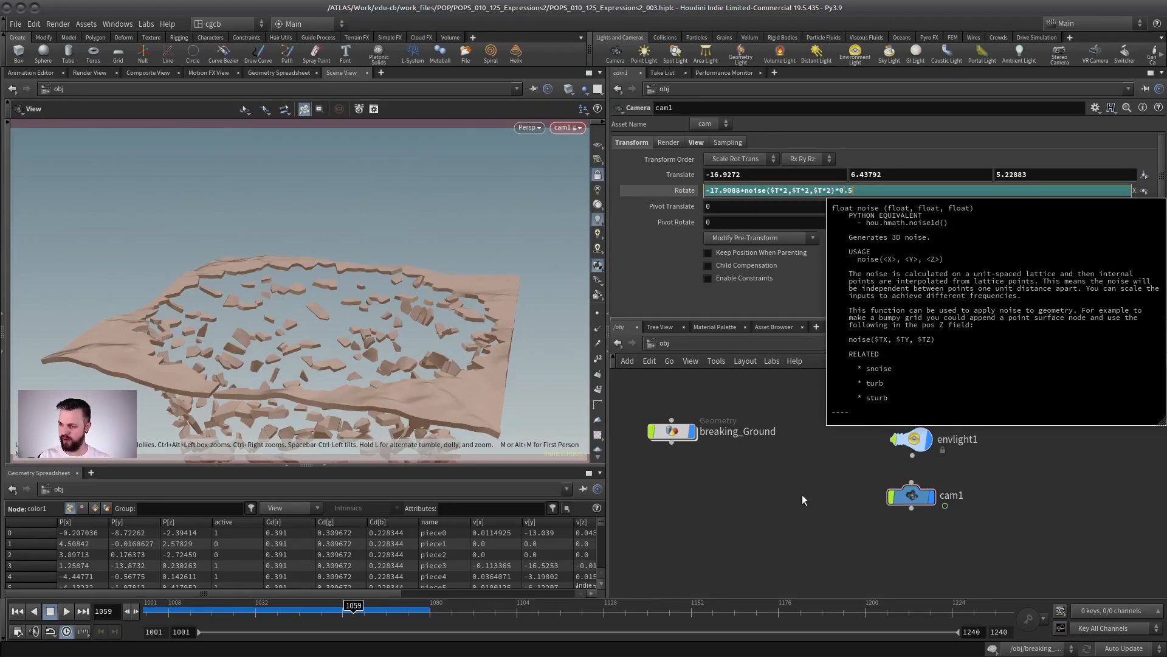
key(Return)
key(Up)
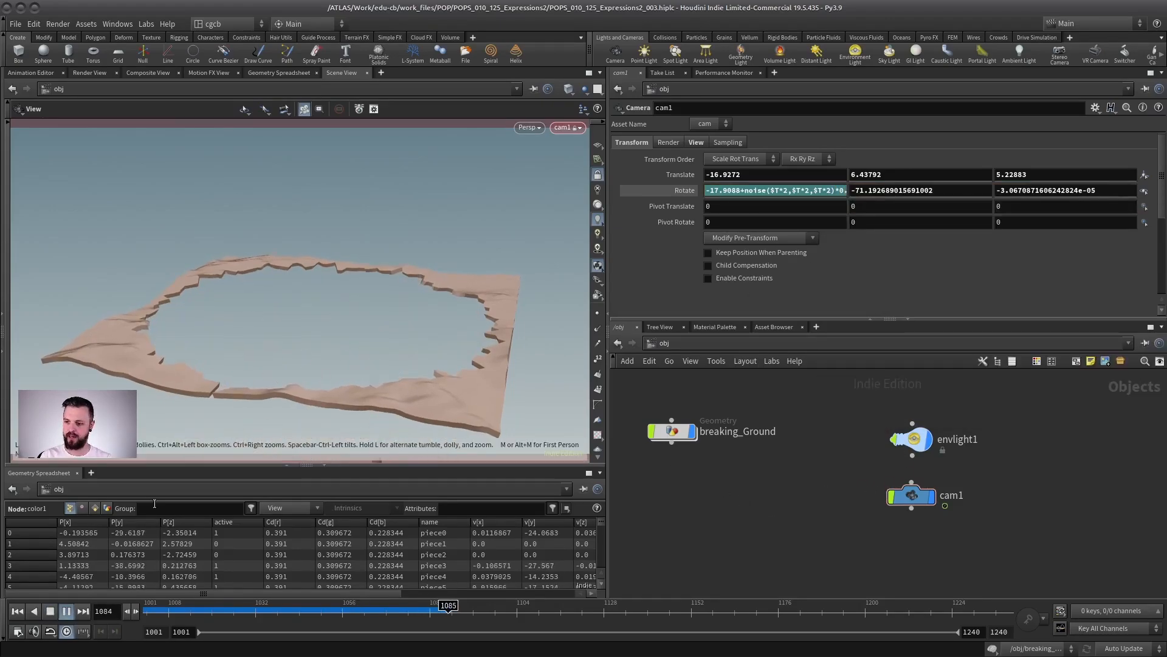
Copy the noise term from the camera's Rotate X, append it to Rotate Y, and offset its first two time values by -3 and +5.
click(804, 190)
double_click(804, 191)
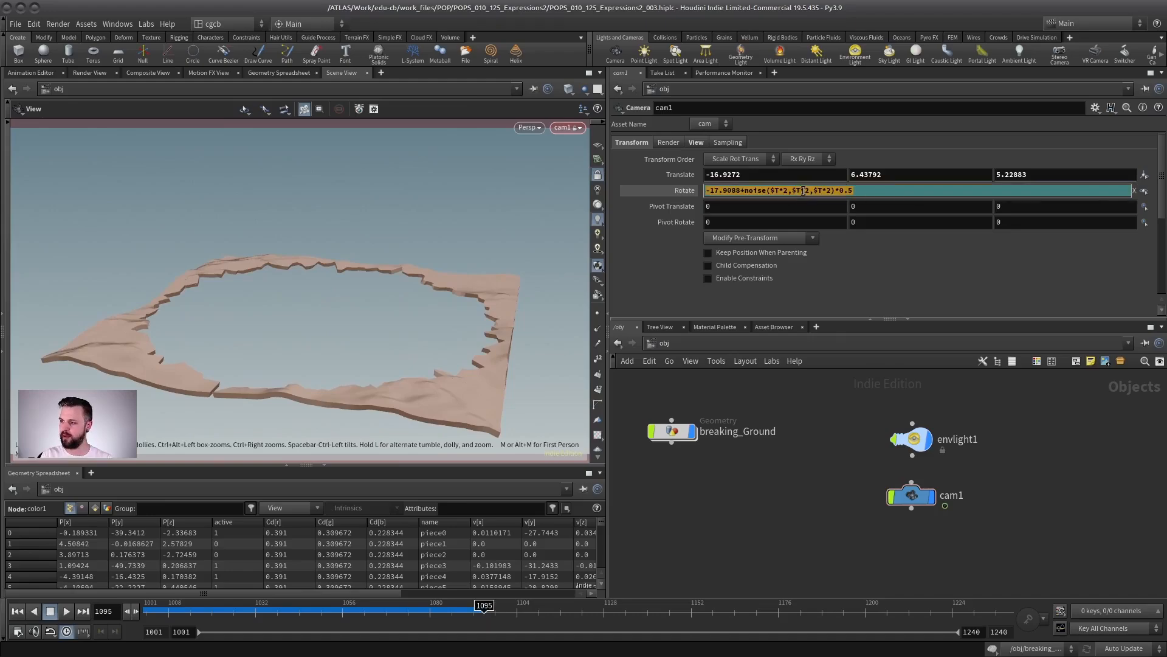
drag(741, 190, 870, 191)
click(929, 154)
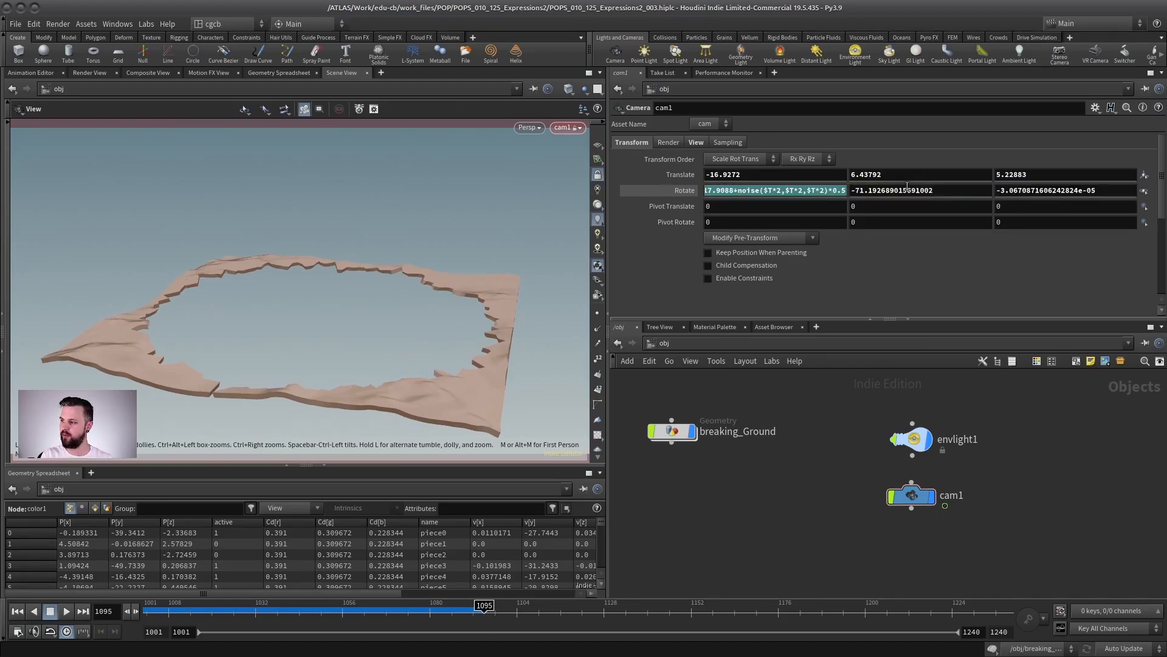
click(907, 189)
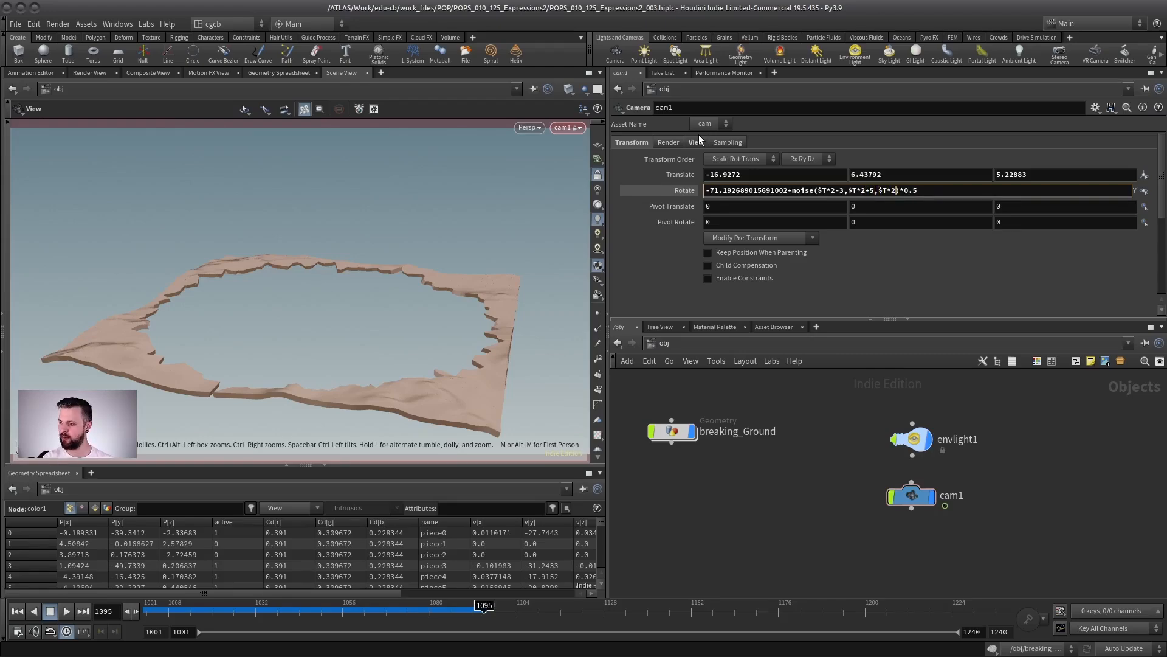
key(Tab)
Append the noise term to the camera's Rotate Z, offset its last two time values by +7 and -7, and play the animation briefly.
click(1107, 190)
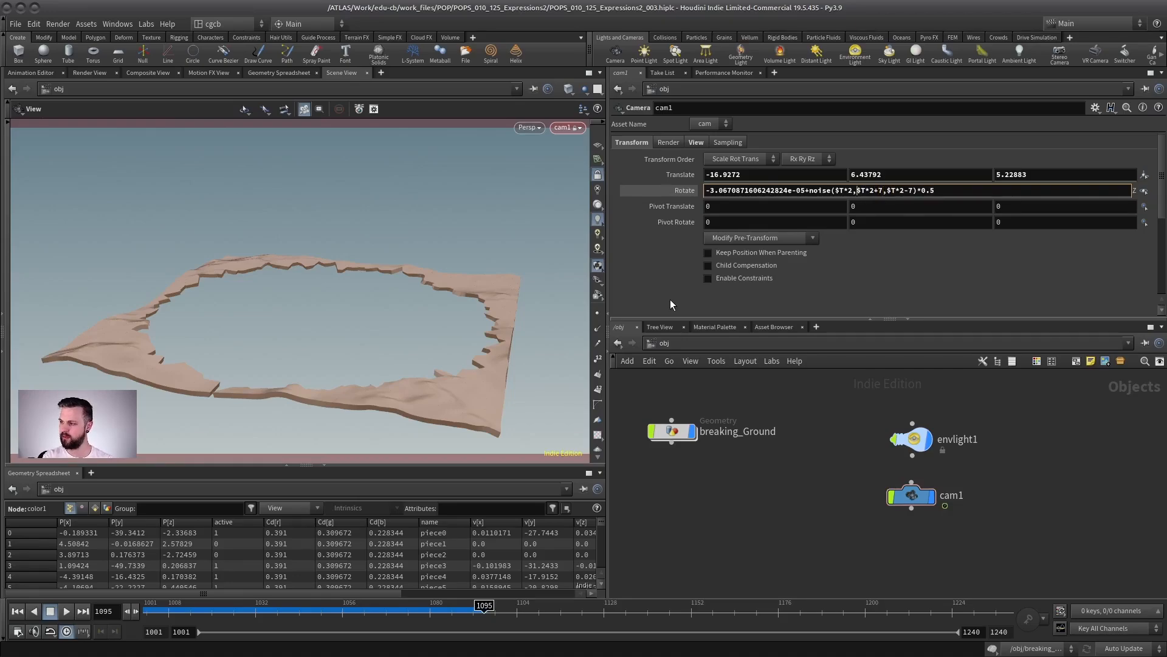
key(Return)
click(67, 611)
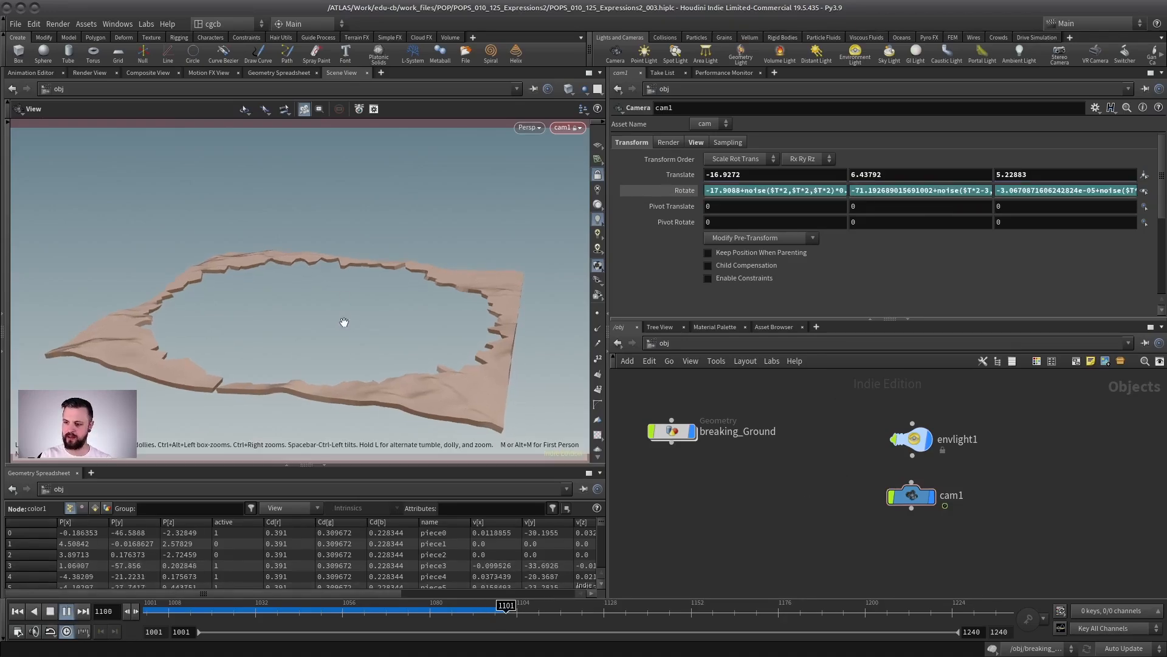
click(50, 611)
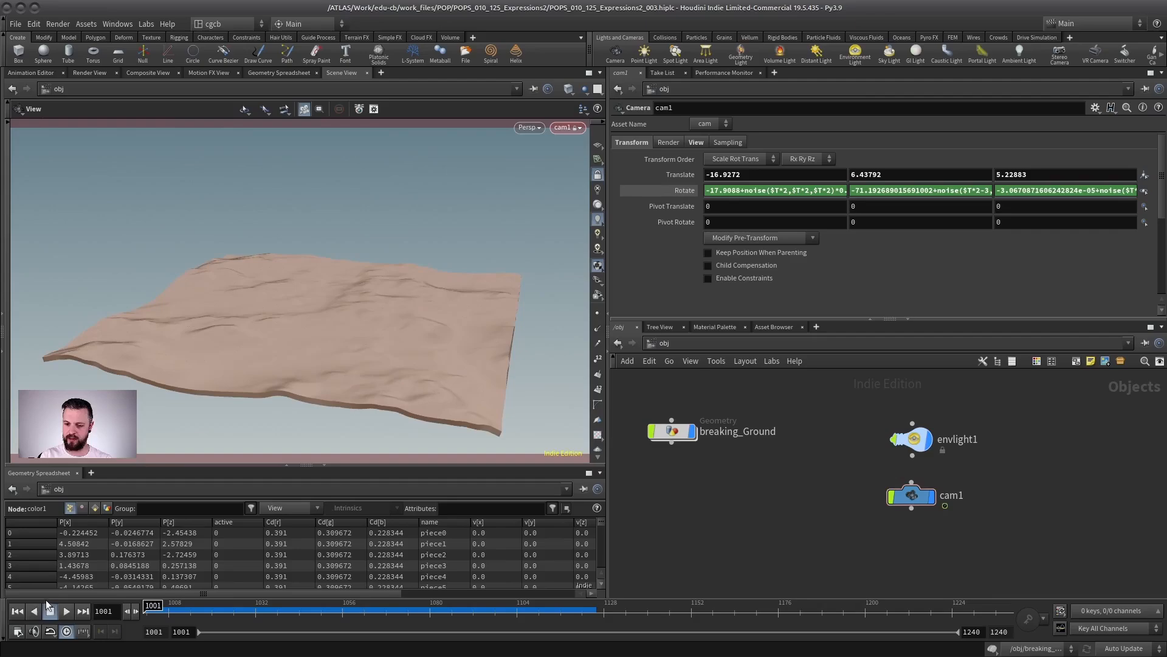
Play the breaking ground animation repeatedly from the first frame to check the camera shake on all three axes.
click(66, 611)
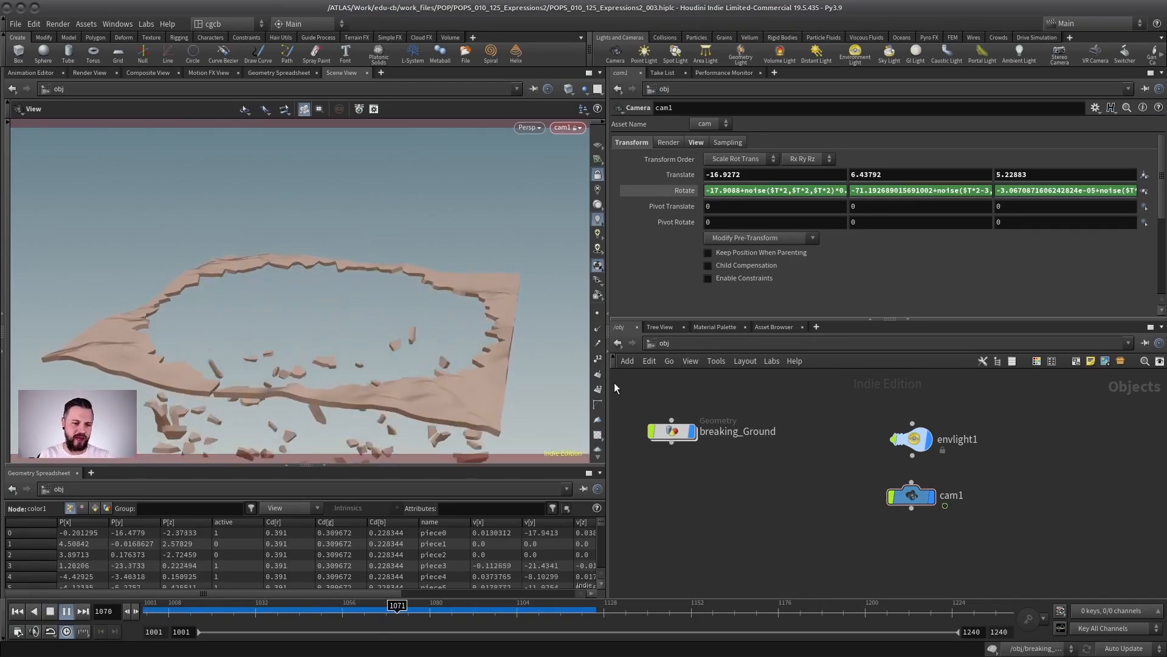
click(49, 613)
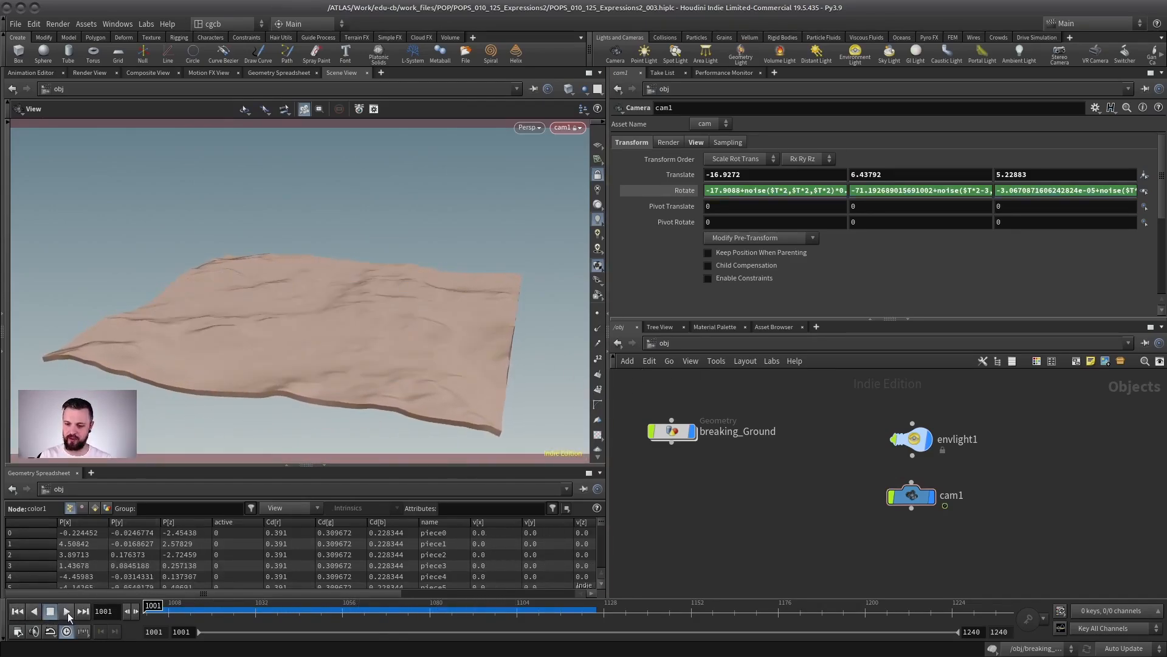
click(67, 609)
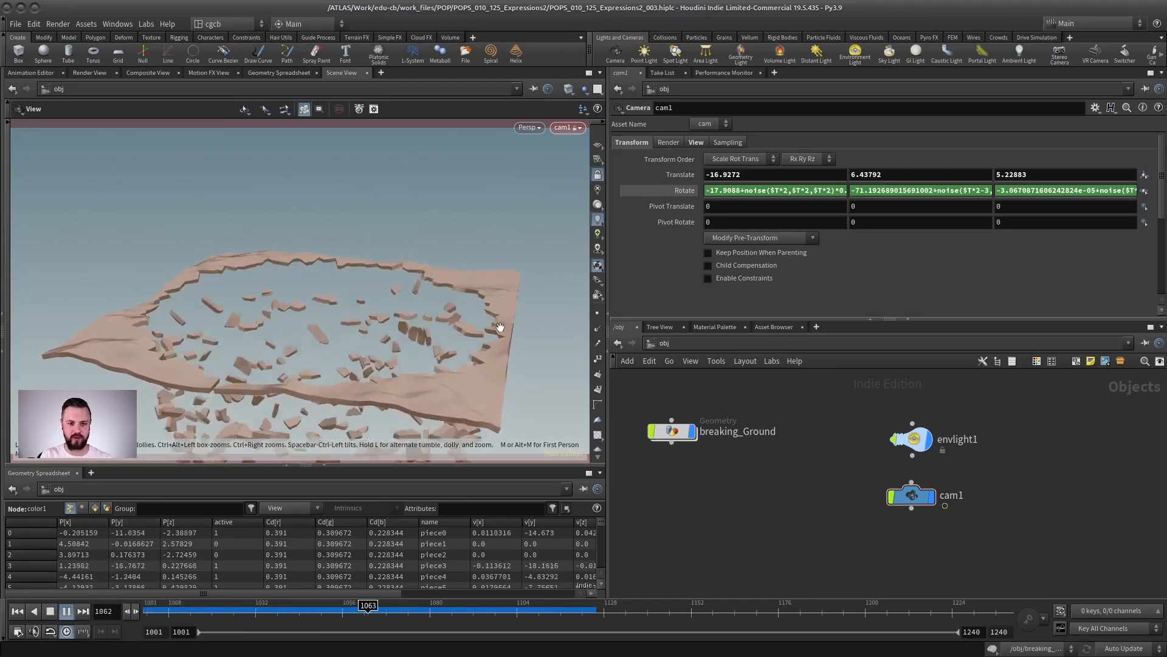
Display the reference grid in the viewport, replay the camera shake against it, and return to the first frame.
click(598, 146)
click(50, 613)
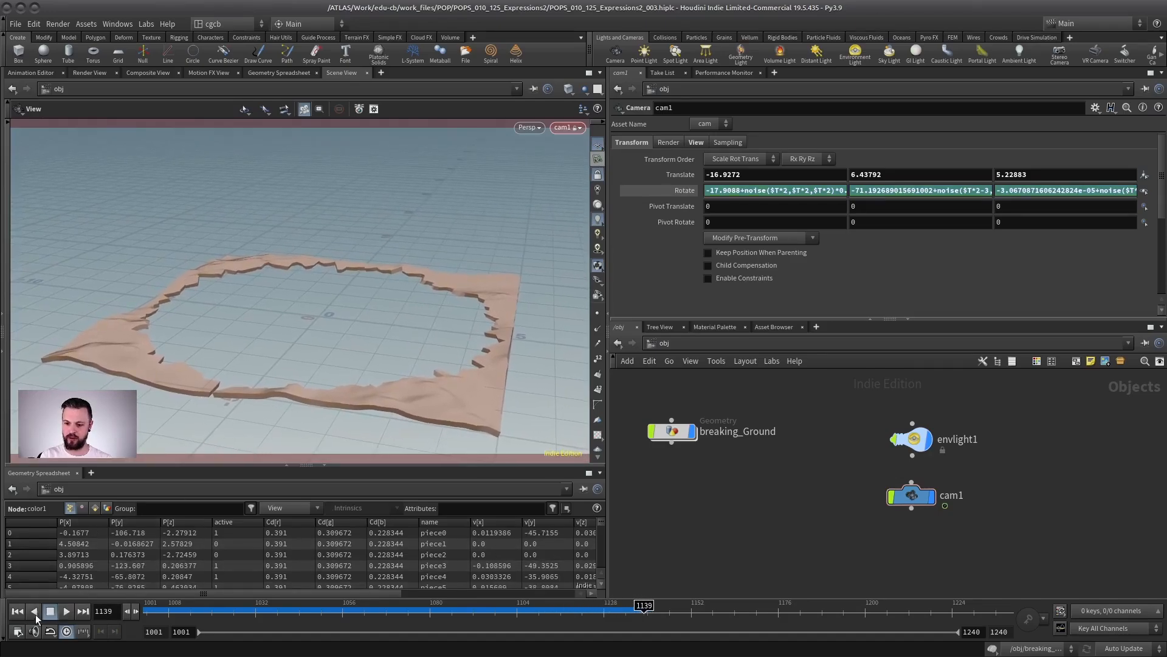
click(71, 612)
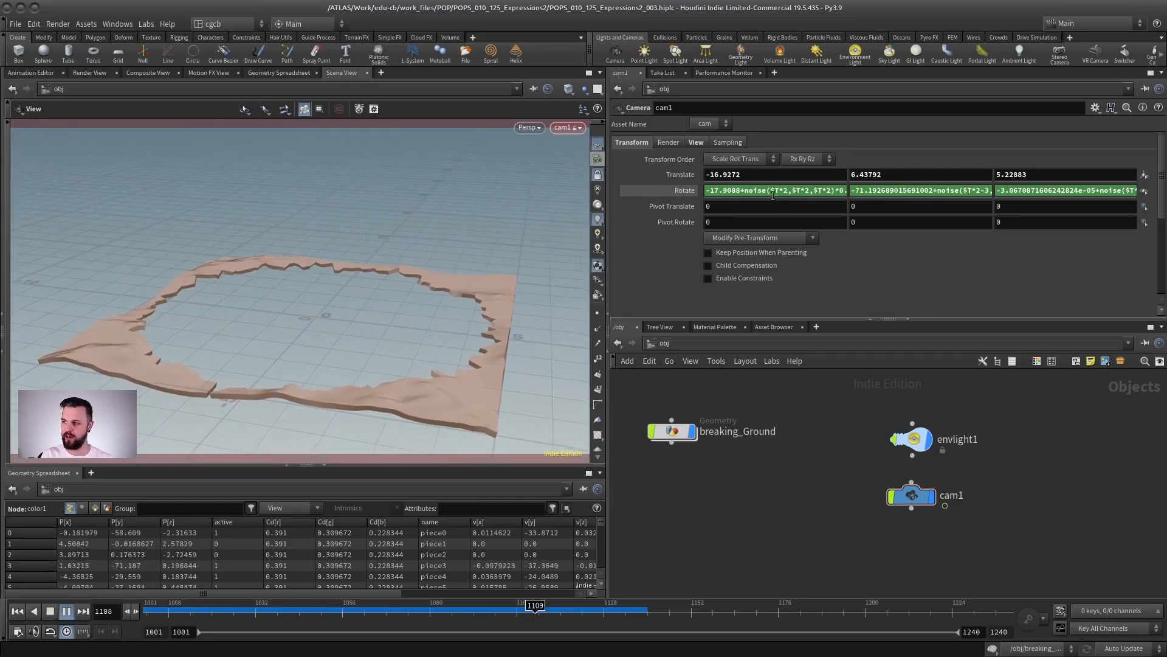
click(48, 613)
click(18, 611)
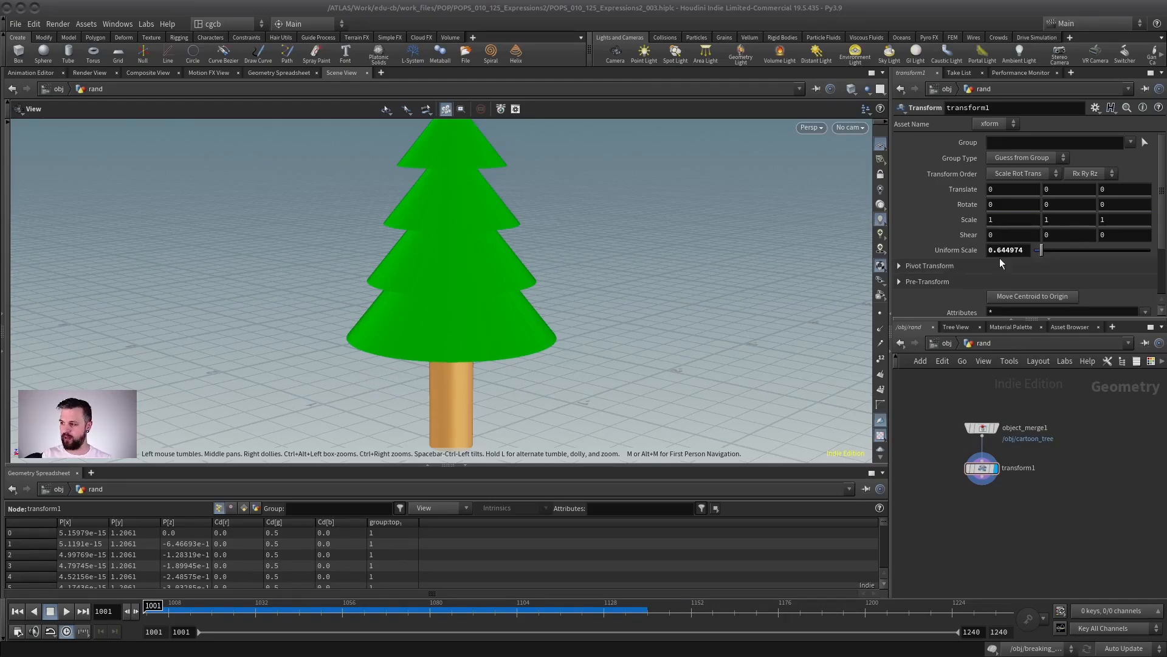
Frame the whole cartoon tree in the viewport and move its transform1 node slightly lower below object_merge1.
right_drag(511, 325, 395, 383)
mouse_move(462, 341)
mouse_down()
mouse_move(592, 367)
mouse_move(450, 343)
mouse_move(487, 352)
mouse_up()
key(w)
key(w)
key(ctrl+h)
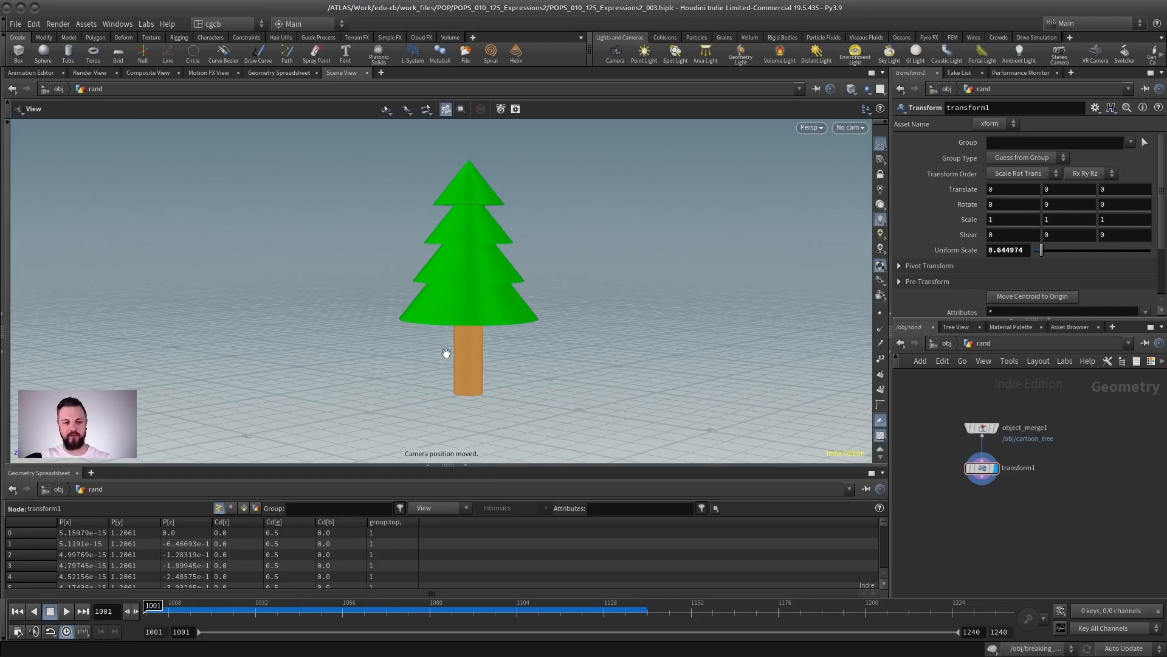
drag(1005, 465, 1004, 489)
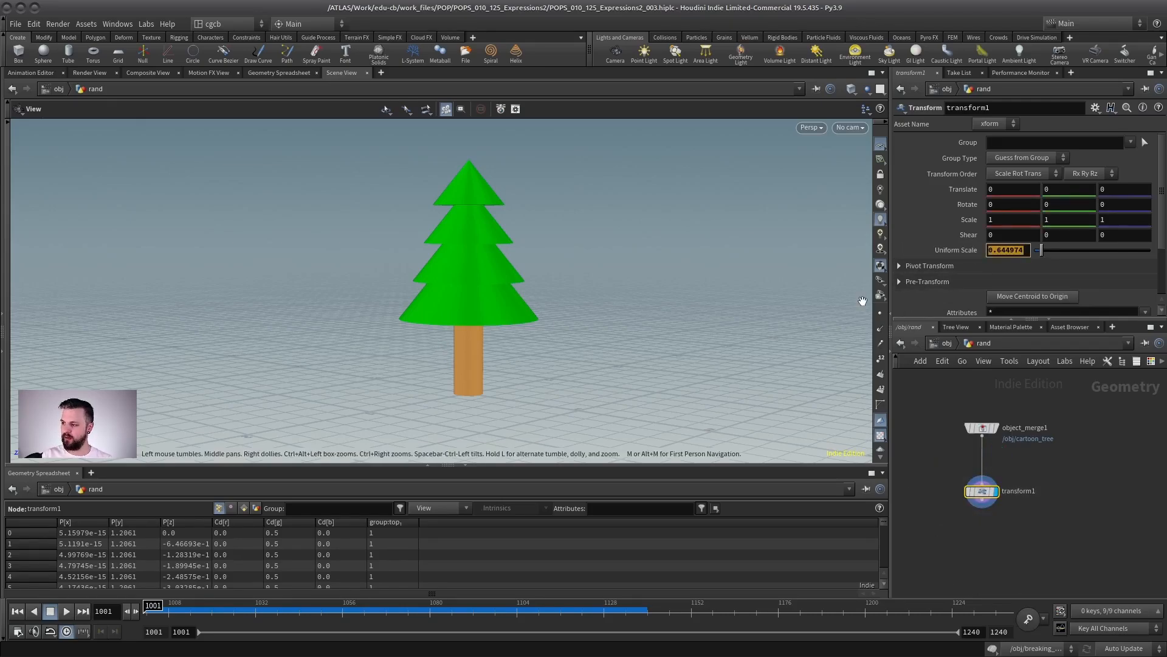
Set the Uniform Scale of the tree's transform1 node to the expression rand($F).
text(rand)
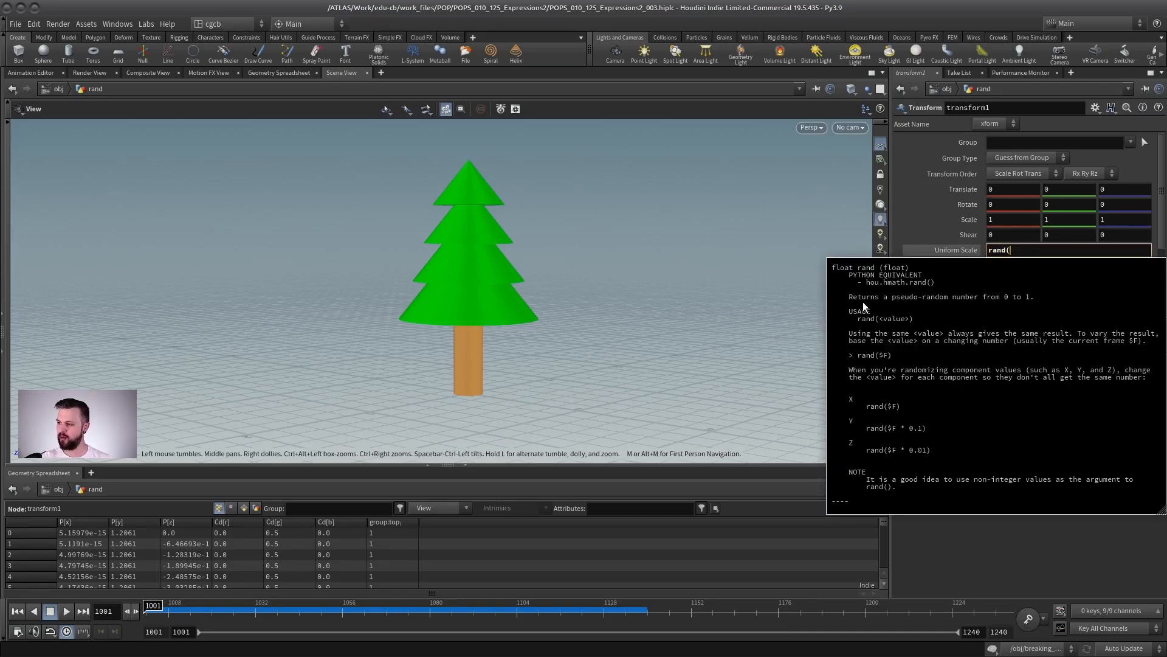
text(($)
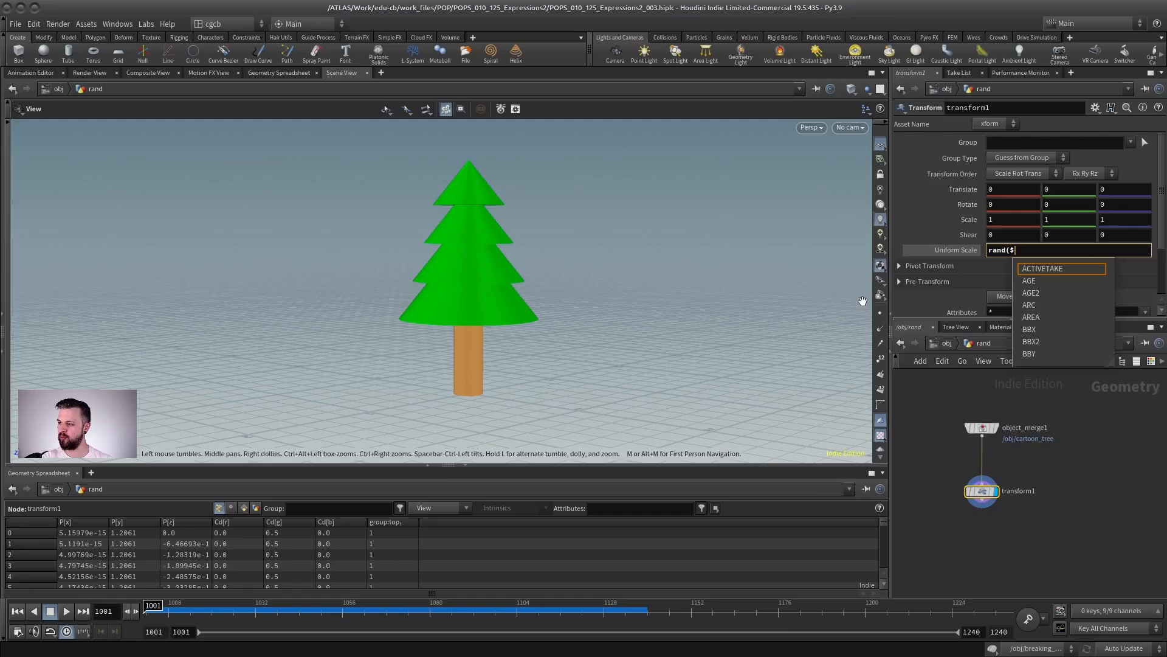
text(F))
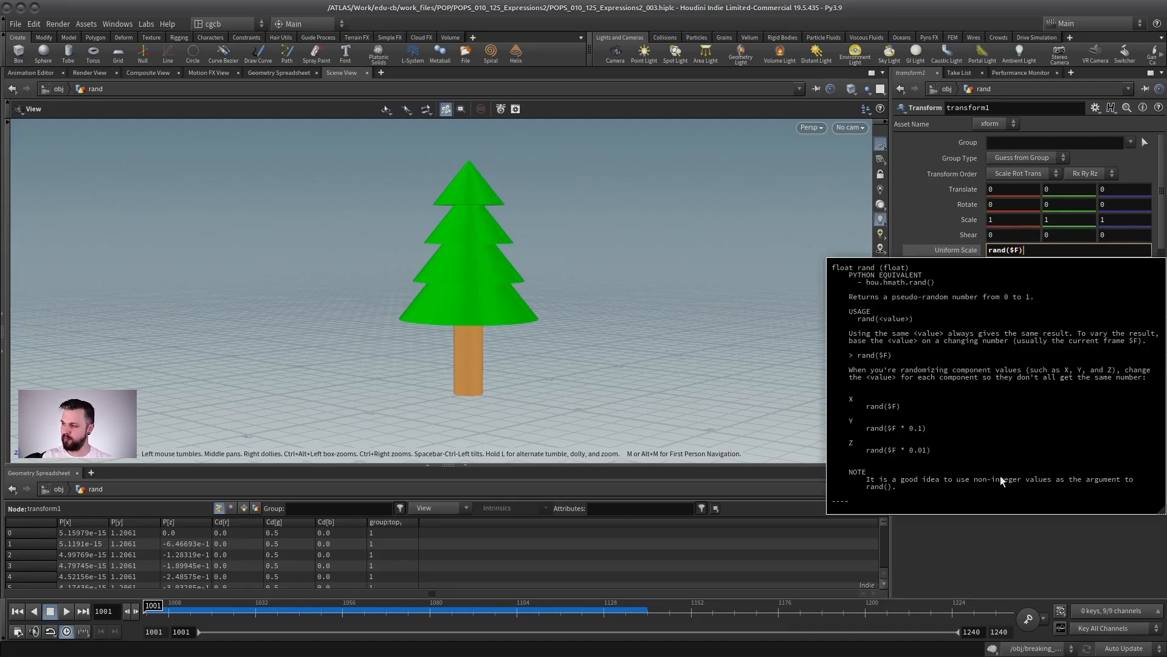
key(Return)
Play and scrub the timeline to inspect the tree's random per-frame scaling.
click(70, 613)
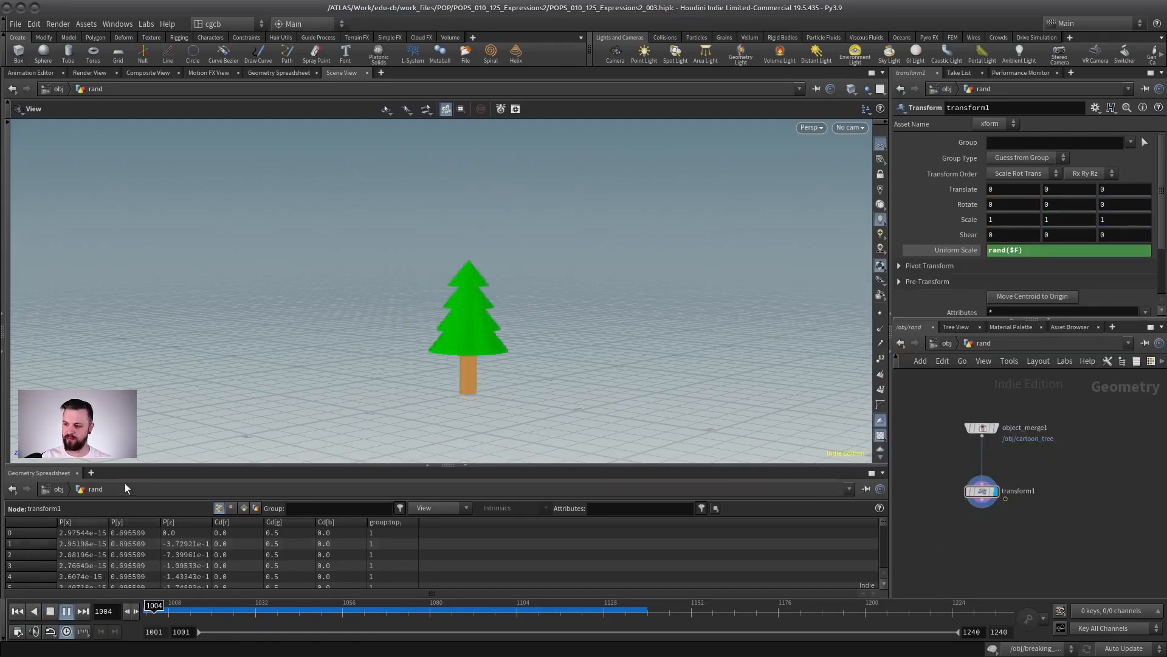
drag(516, 331, 377, 345)
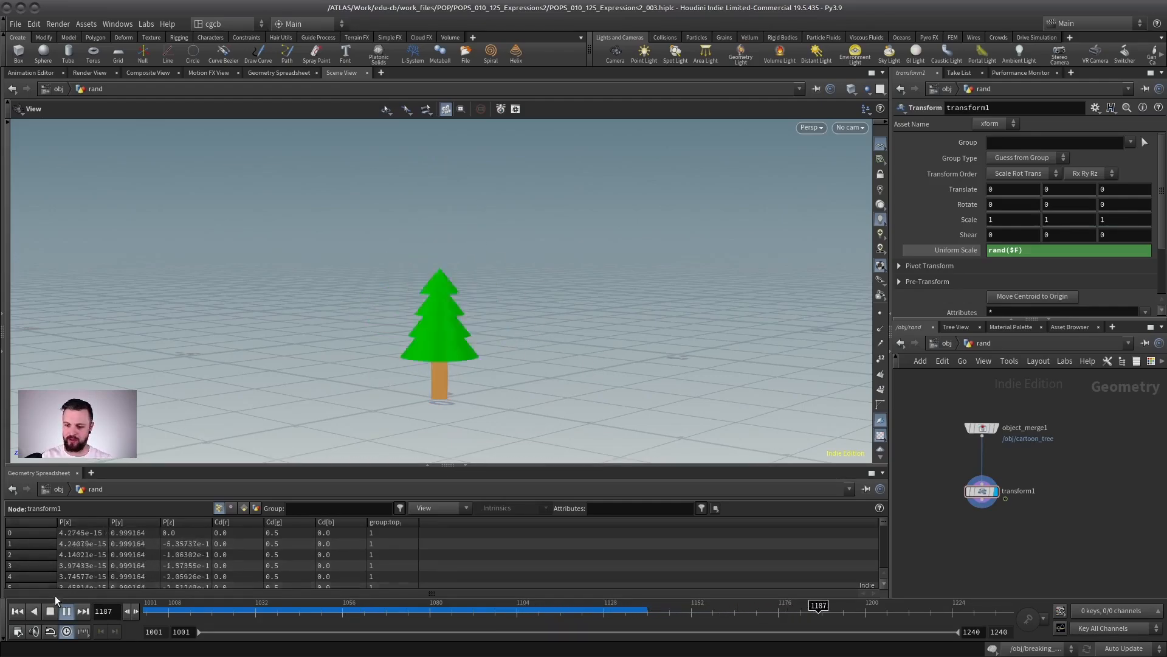
click(50, 611)
click(257, 611)
drag(257, 611, 295, 612)
Enlarge the network area, locate the salt shaker's node chain and display its transform4 node.
scroll(1059, 454, down, 3)
middle_drag(1155, 450, 924, 470)
scroll(995, 448, down, 3)
drag(967, 318, 967, 236)
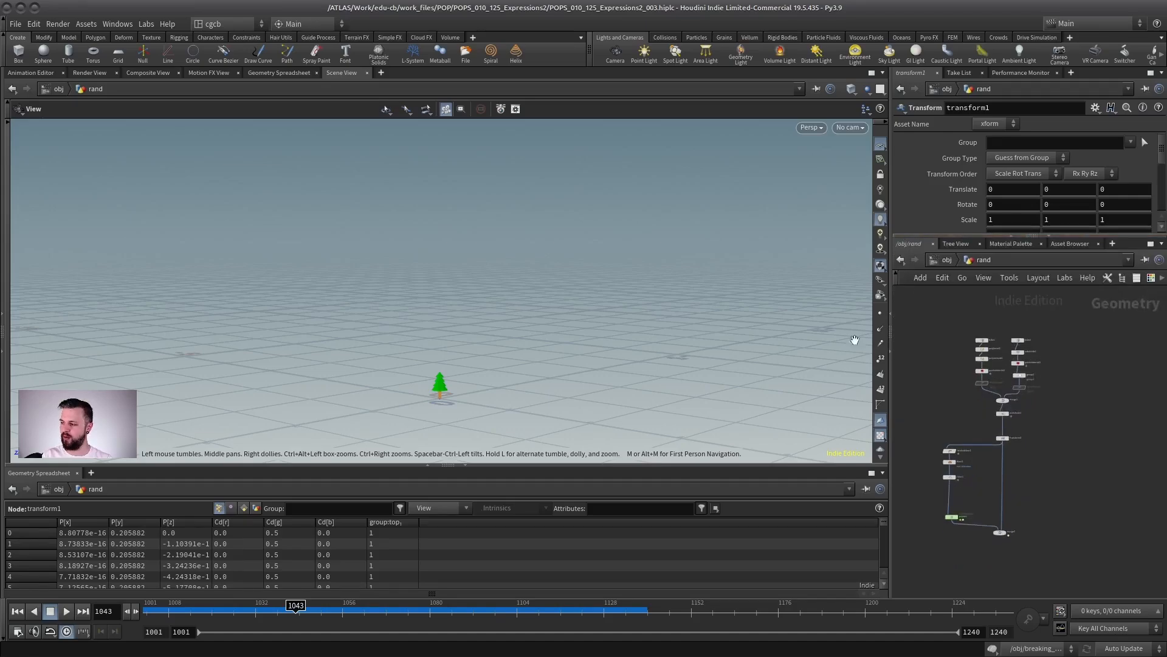
drag(890, 353, 809, 364)
scroll(988, 421, up, 4)
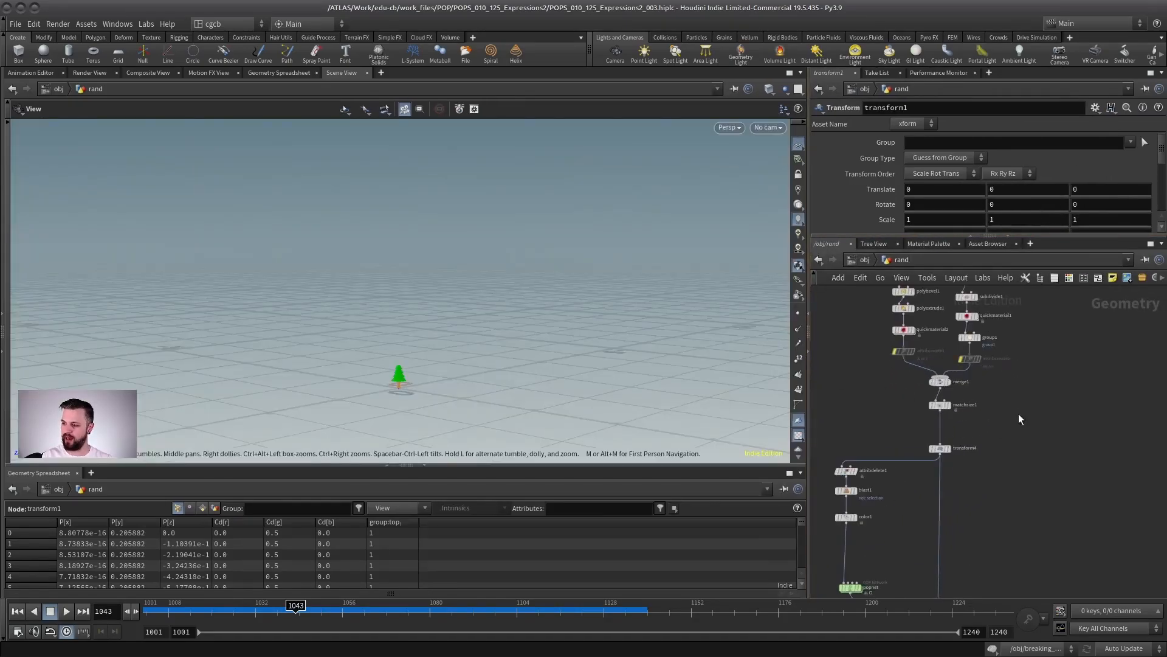
middle_drag(980, 437, 1020, 424)
scroll(991, 435, up, 1)
click(987, 438)
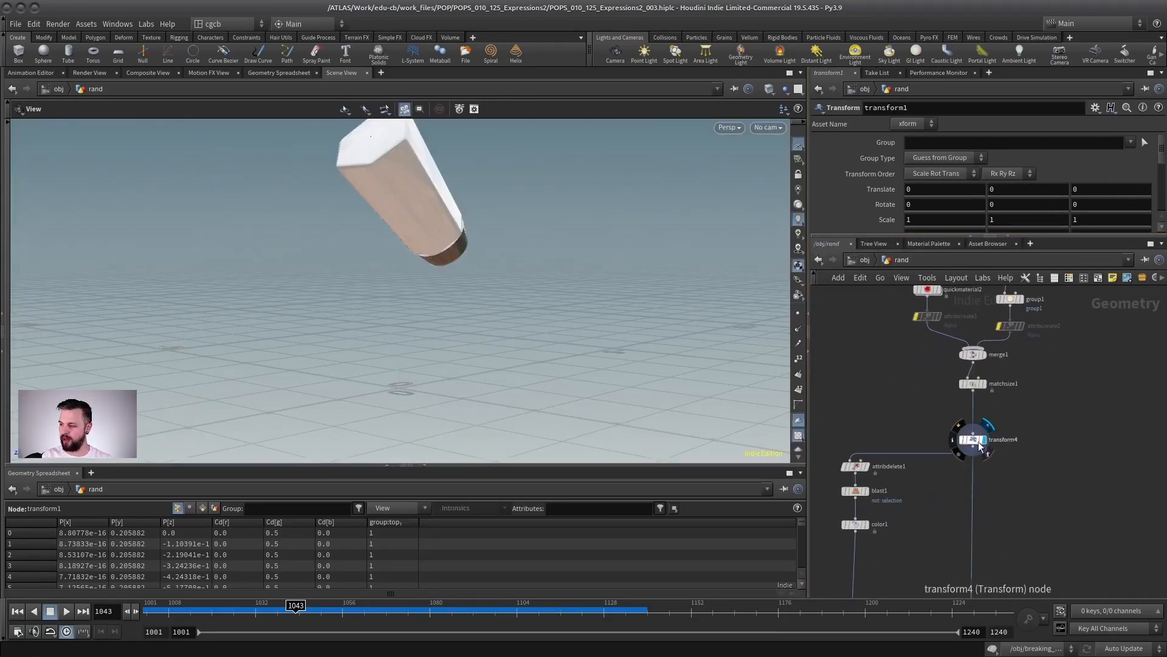
mouse_move(453, 346)
mouse_down()
mouse_move(615, 323)
mouse_move(485, 325)
mouse_move(503, 323)
mouse_move(448, 338)
mouse_up()
middle_drag(448, 338, 405, 294)
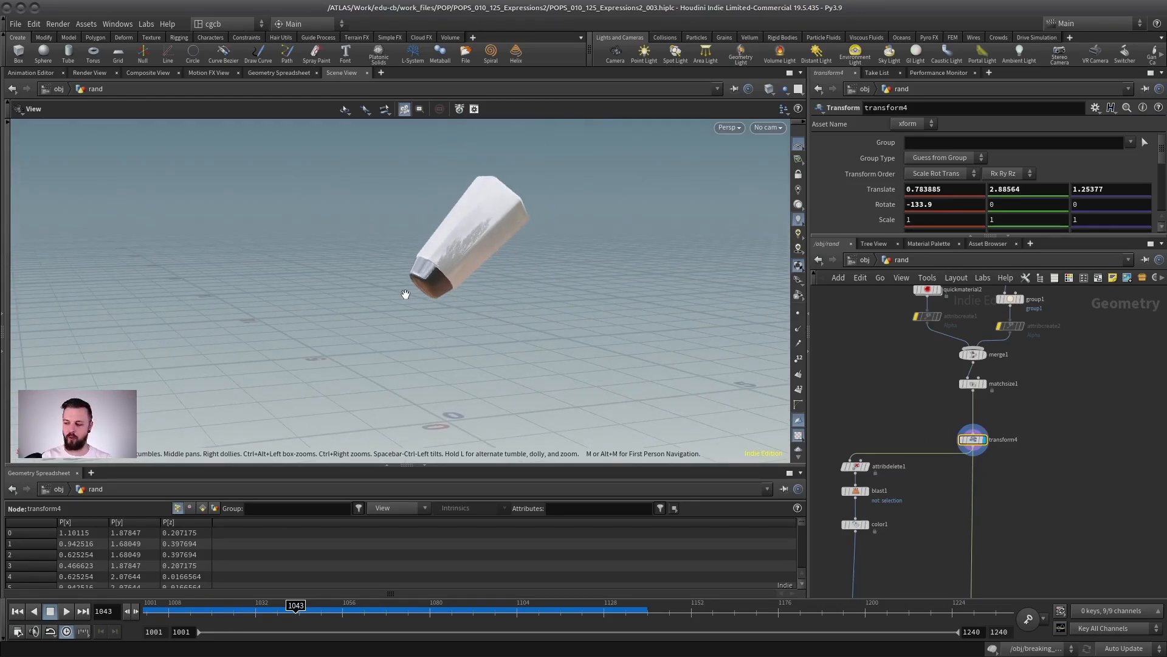
Display the shaker's merge2 node, play the falling salt simulation and return to the first frame.
middle_drag(1009, 409, 987, 437)
drag(166, 611, 193, 602)
middle_drag(902, 581, 909, 431)
click(962, 524)
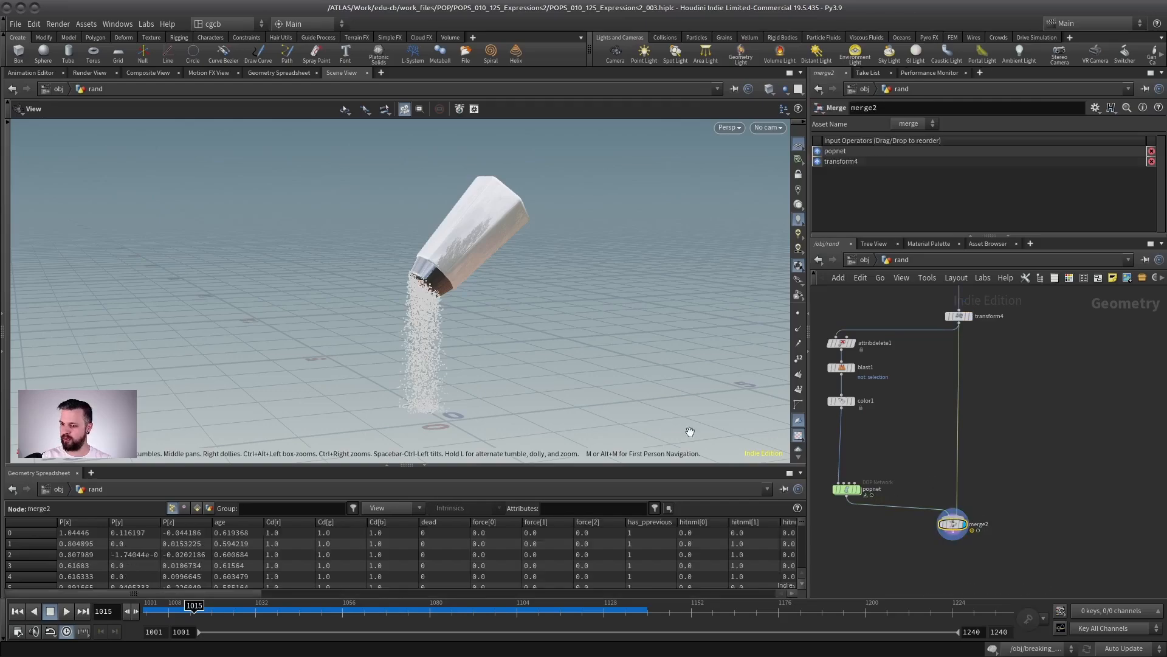
click(17, 611)
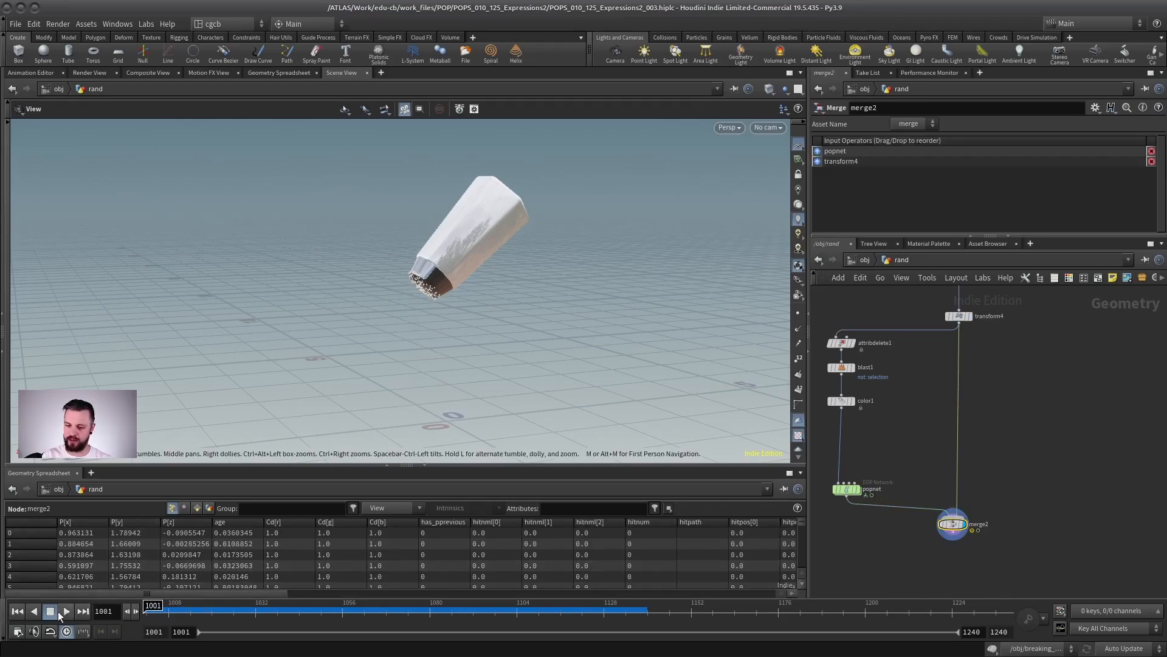
click(65, 611)
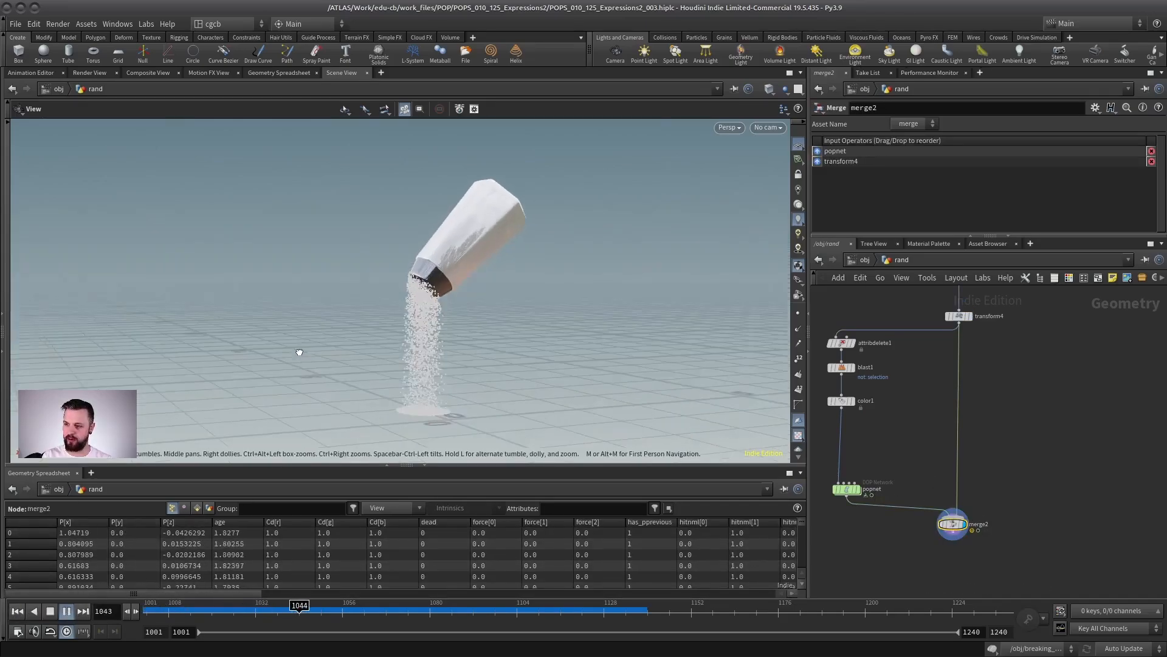
mouse_move(299, 352)
mouse_down()
mouse_move(484, 331)
mouse_move(283, 359)
mouse_up()
click(51, 611)
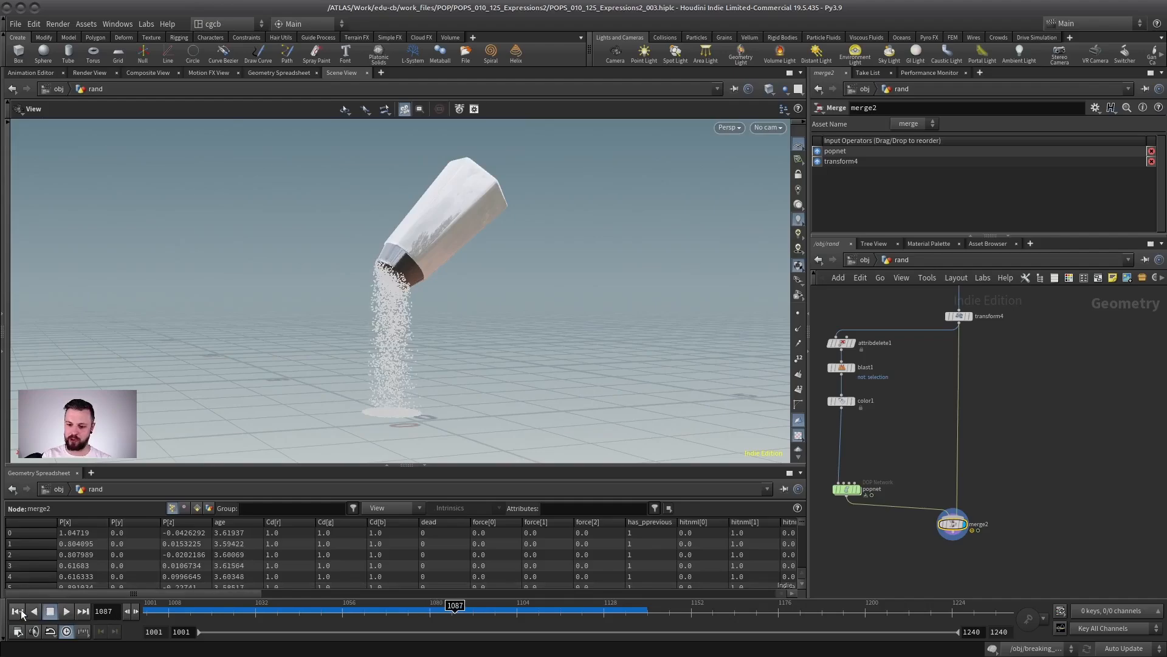
click(20, 612)
Insert a new Transform node between matchsize1 and transform4, with matchsize1 displayed, and select the new node.
middle_drag(995, 291, 978, 433)
right_drag(979, 430, 1009, 436)
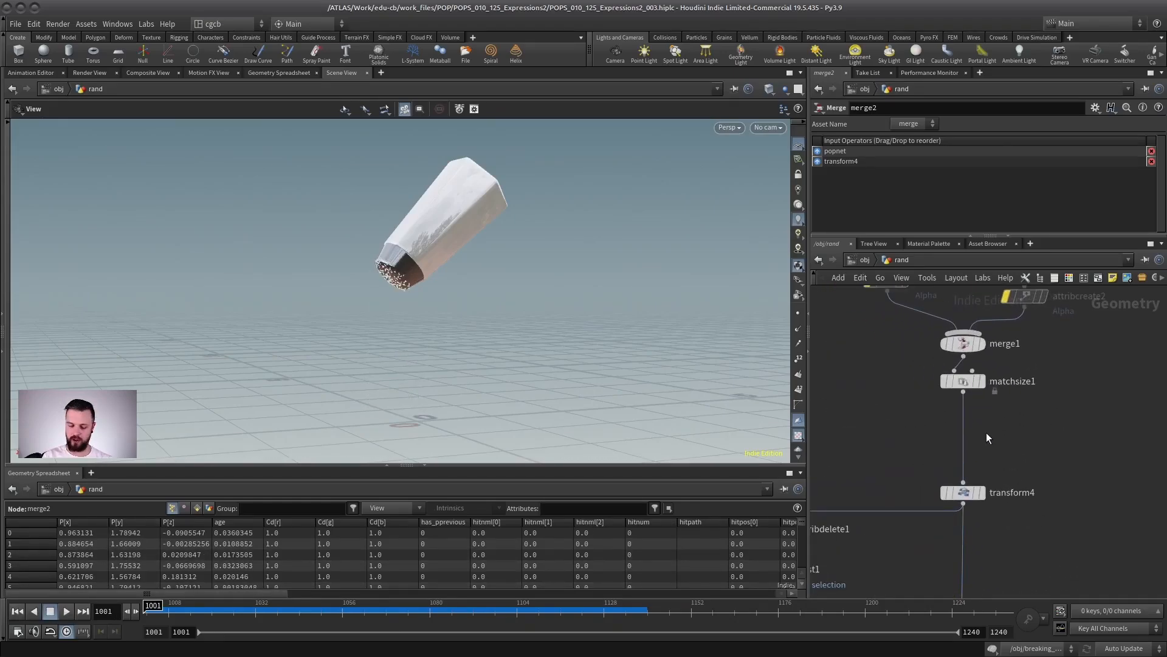
key(Tab)
text(trans)
key(Return)
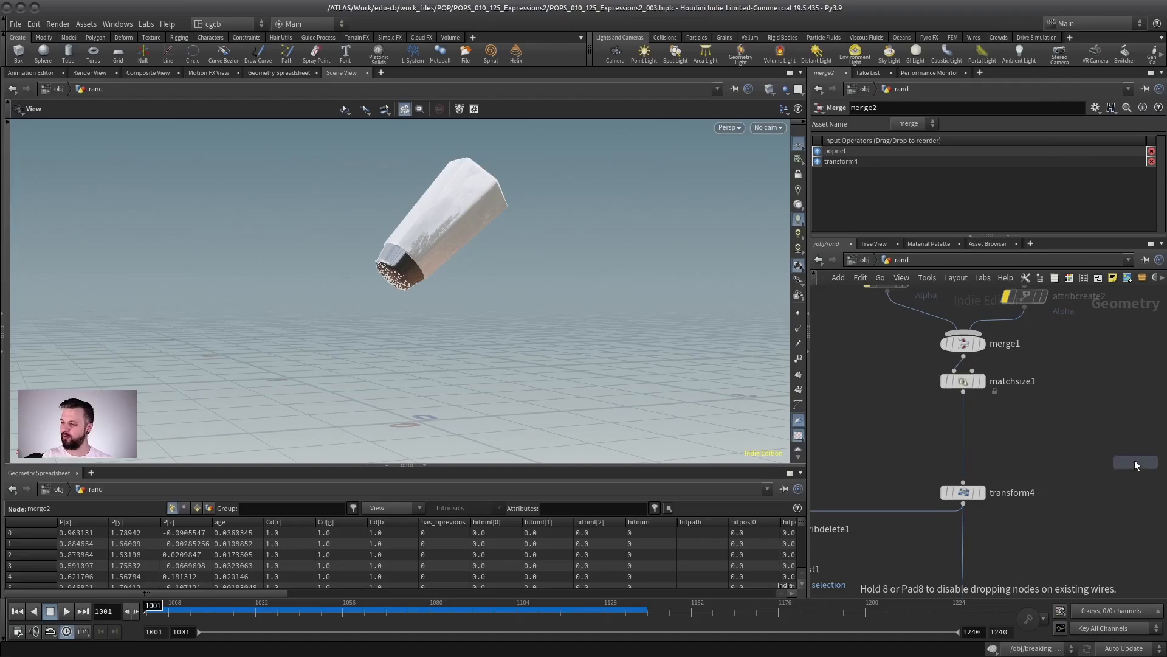
click(1024, 438)
click(980, 493)
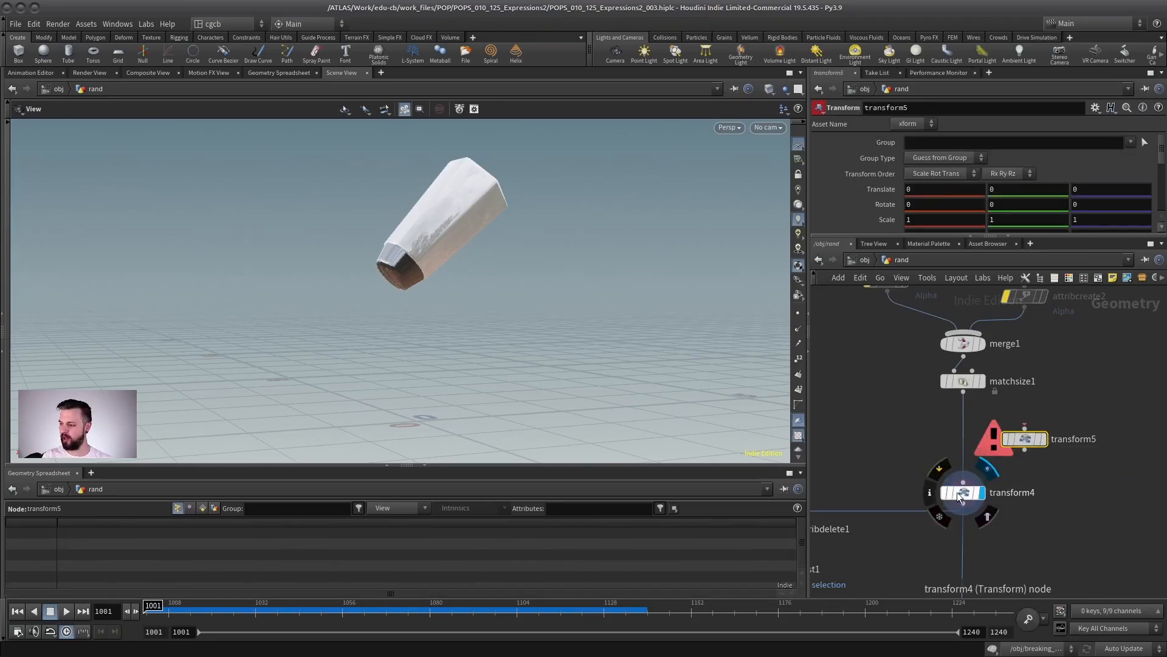
click(980, 381)
drag(1022, 440, 960, 443)
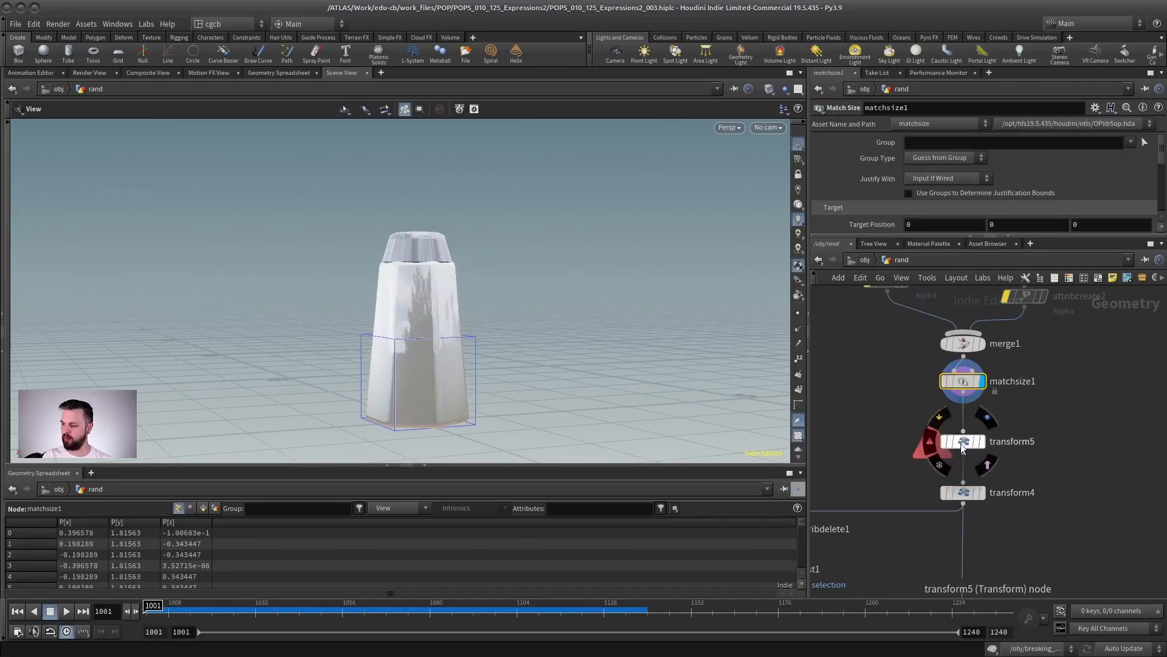
click(962, 442)
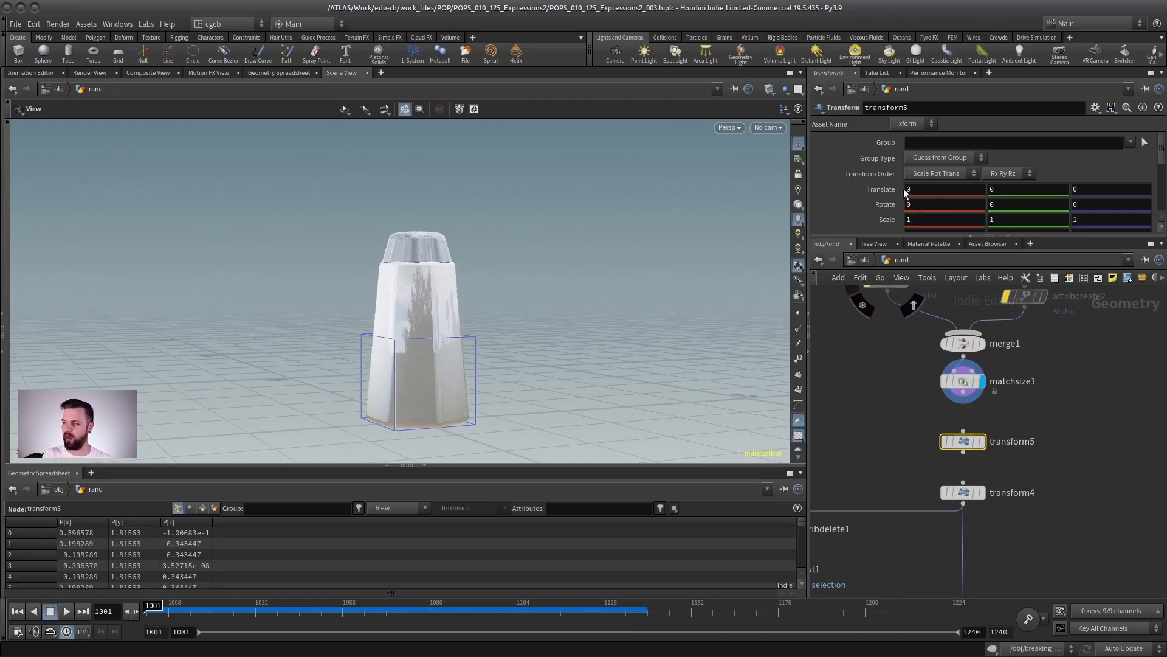
Set the new Transform node's Translate Y to rand($F) and play the animation briefly.
double_click(1000, 190)
text(r)
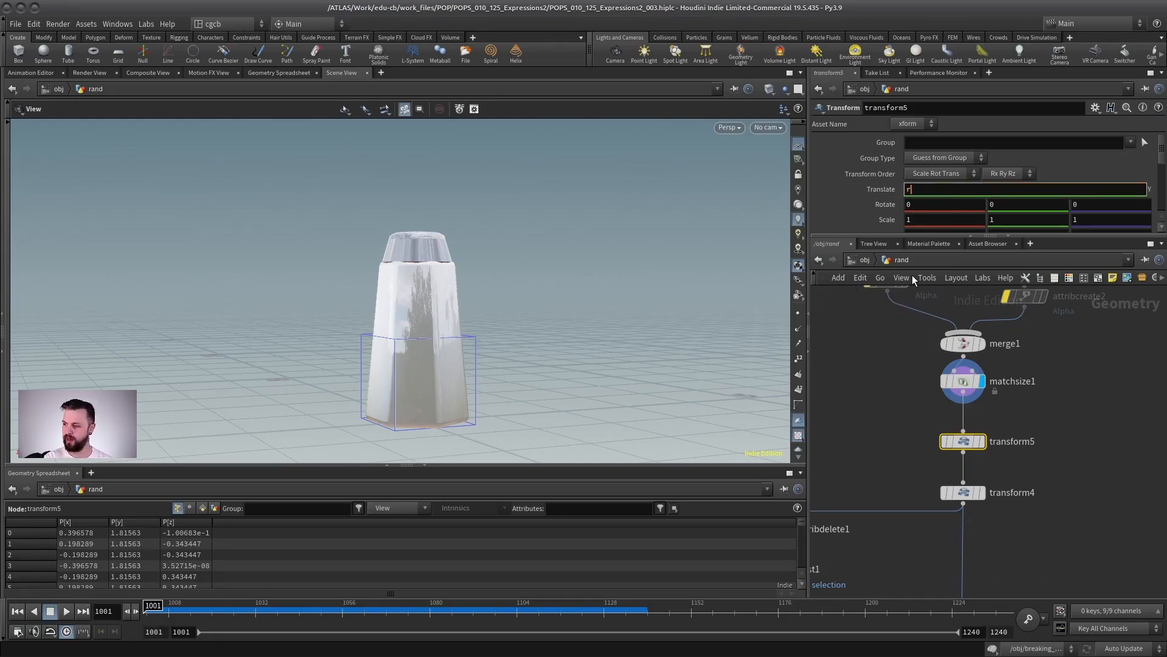
text(and($F))
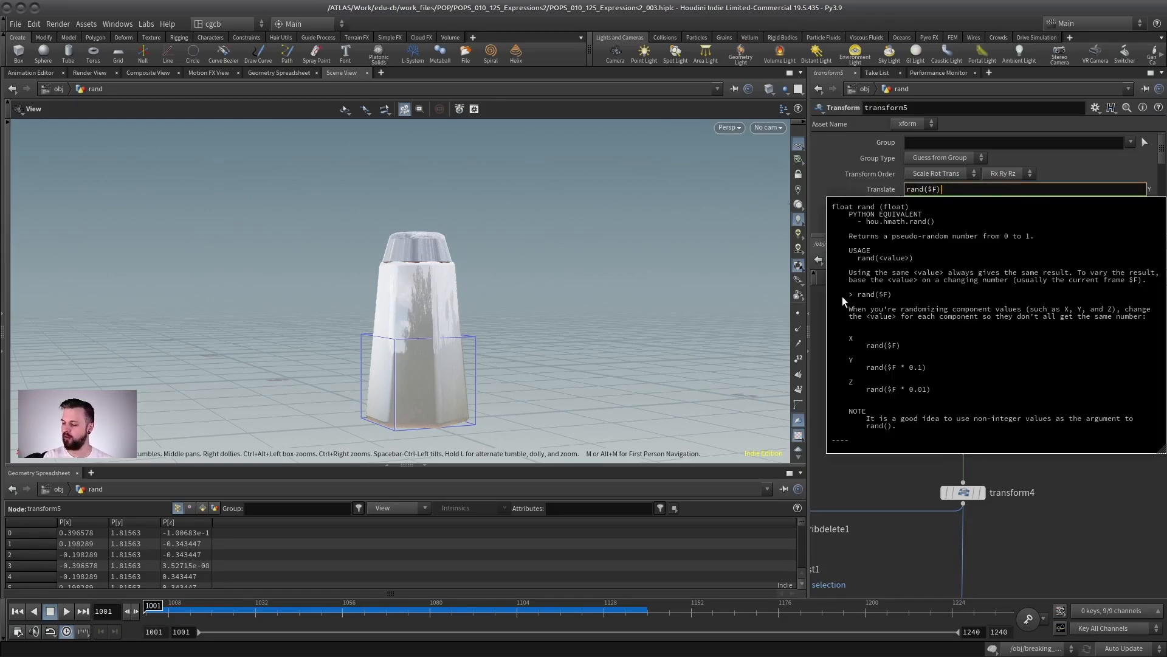
key(Return)
click(66, 611)
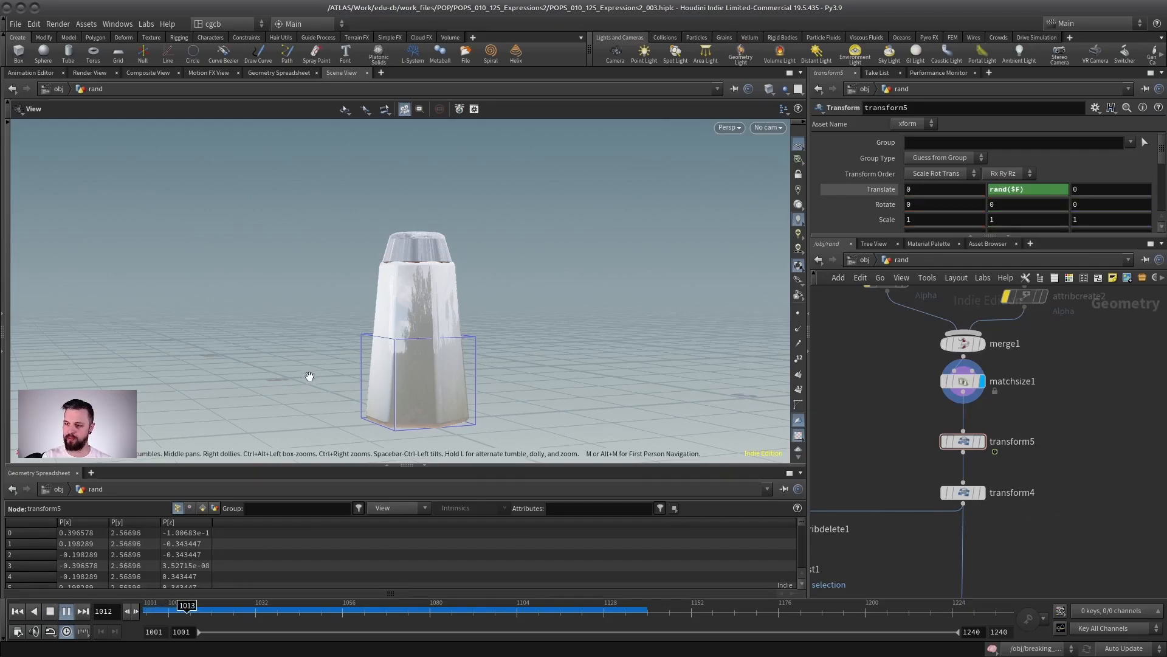
click(51, 612)
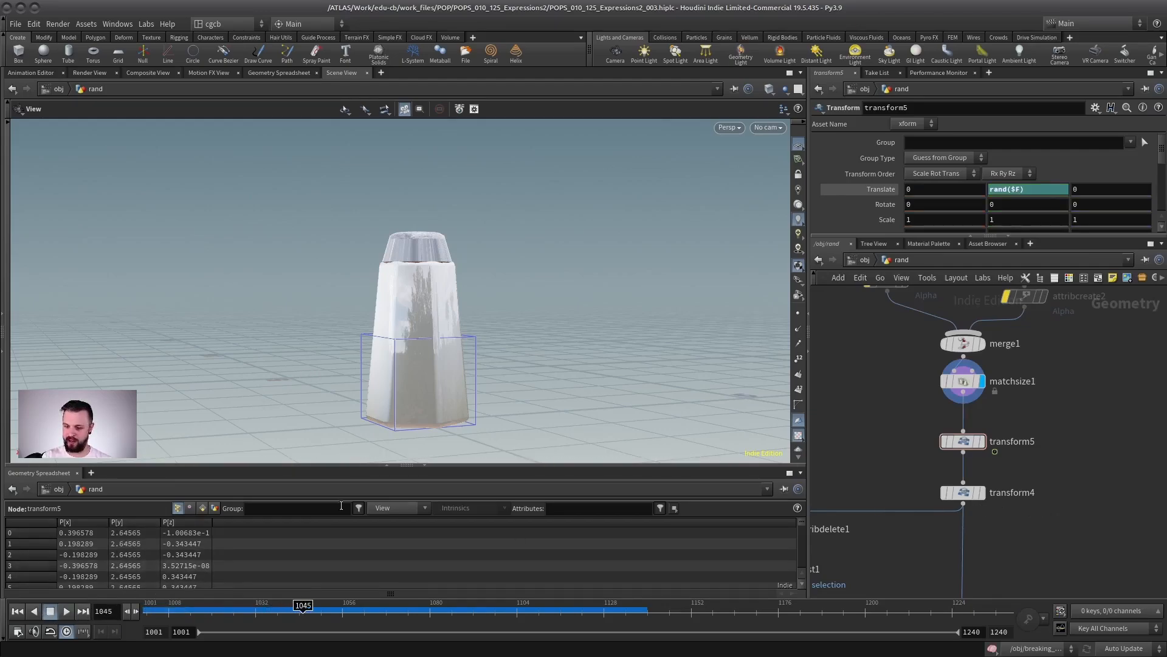
Display the transform5 node, replay the shaker's random vertical motion from the first frame, and rewind.
click(983, 442)
click(17, 611)
click(66, 611)
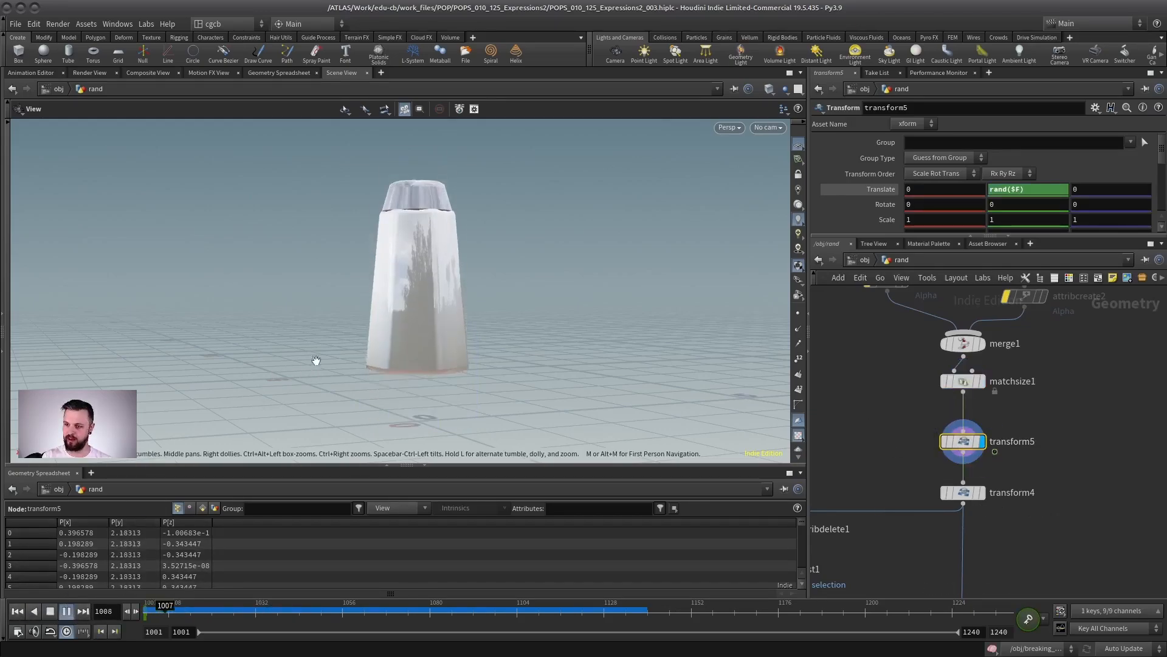
click(51, 612)
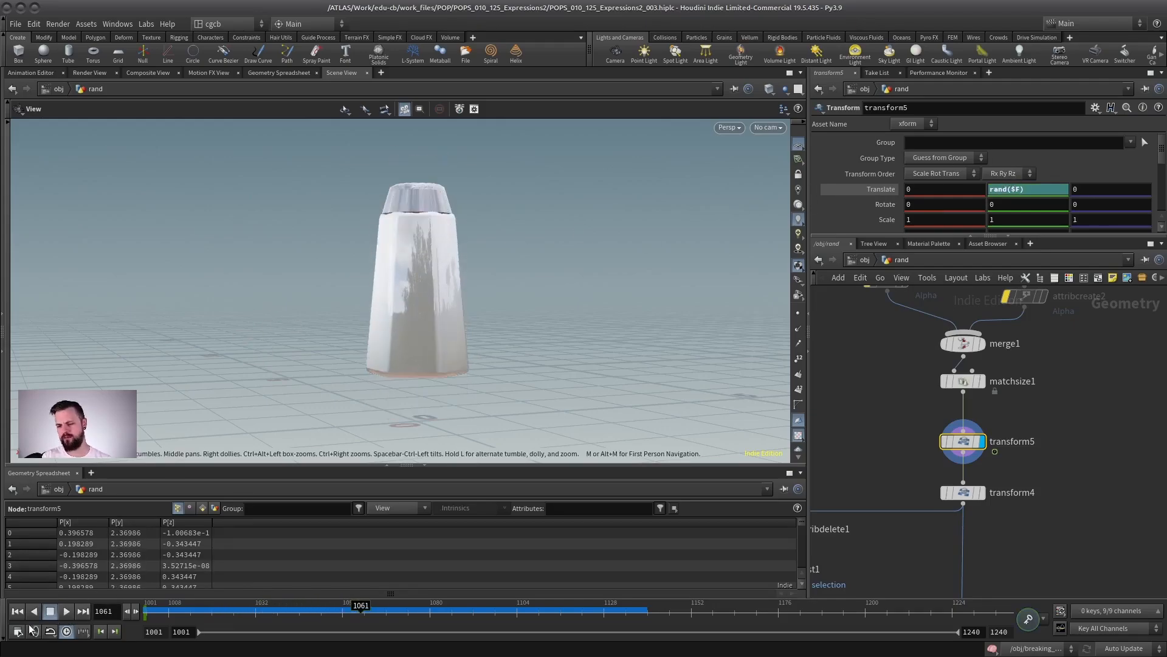
click(17, 611)
click(66, 612)
click(49, 612)
click(18, 612)
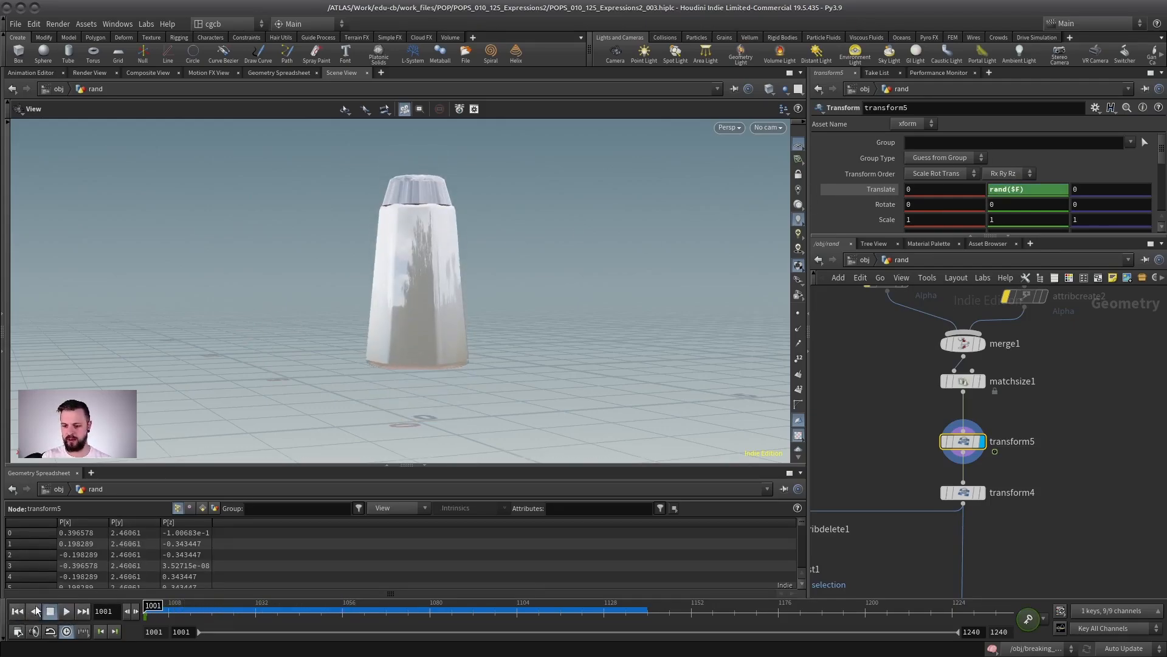
Display the merge2 node and play the salt simulation with the shaking salt shaker.
scroll(1081, 480, down, 3)
middle_drag(1052, 562, 1022, 420)
click(993, 483)
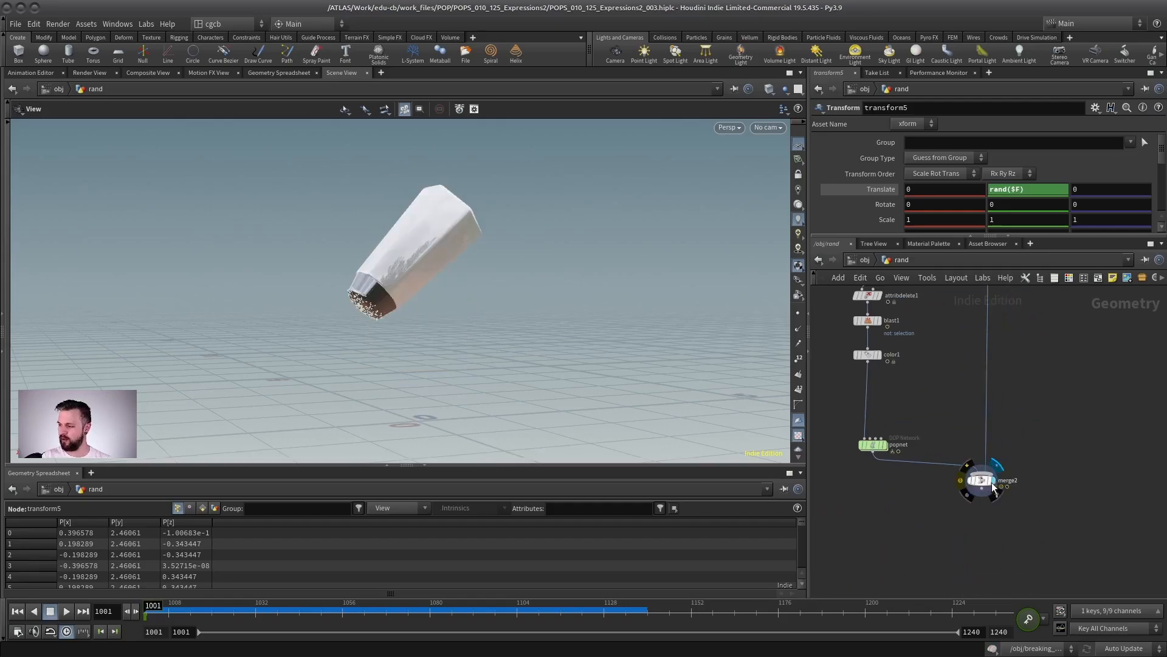
click(991, 484)
click(66, 611)
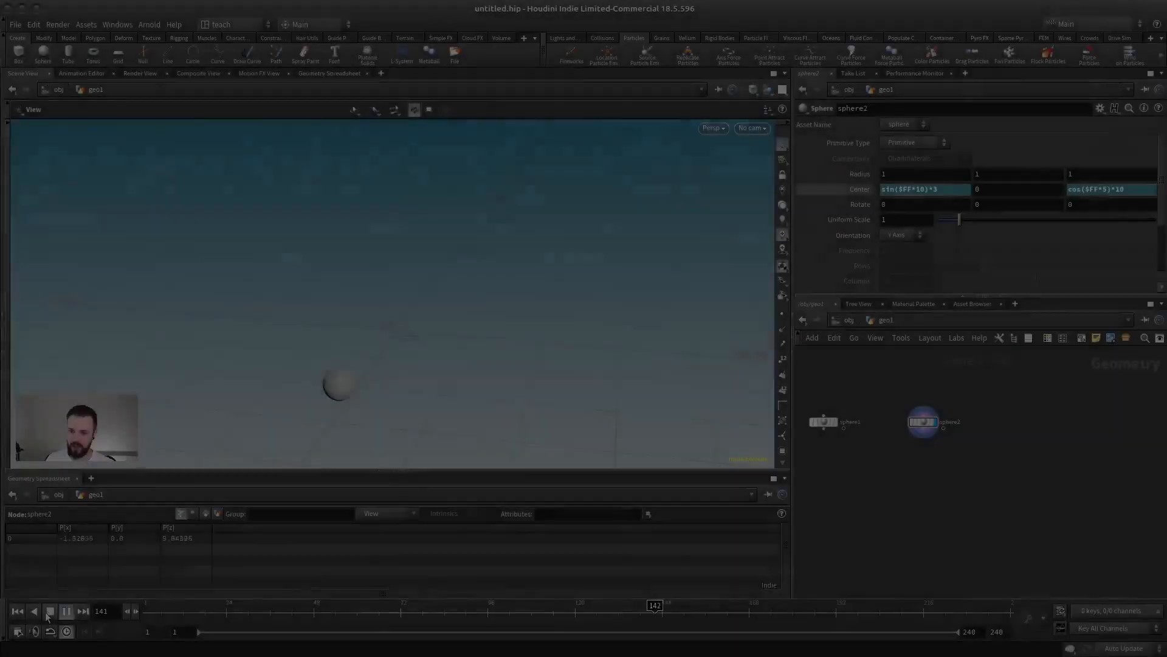
Rewind the orbiting sphere scene to frame 1, enlarge the network area, and add a new Sphere node below the existing two.
click(49, 611)
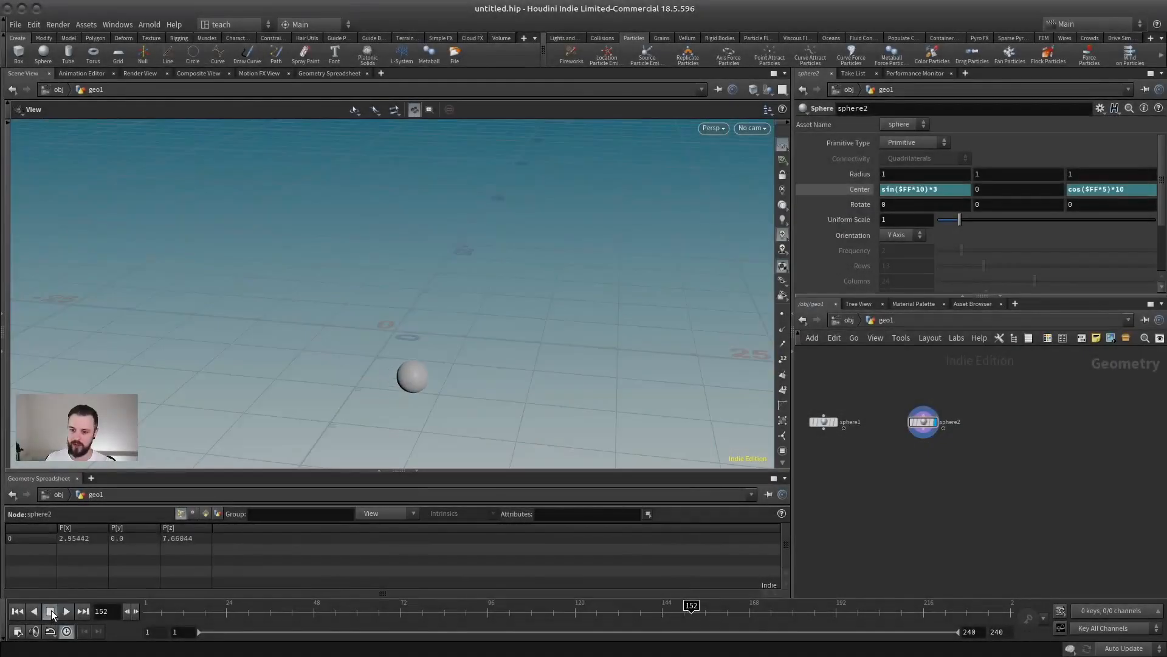
click(18, 611)
drag(1018, 298, 1018, 190)
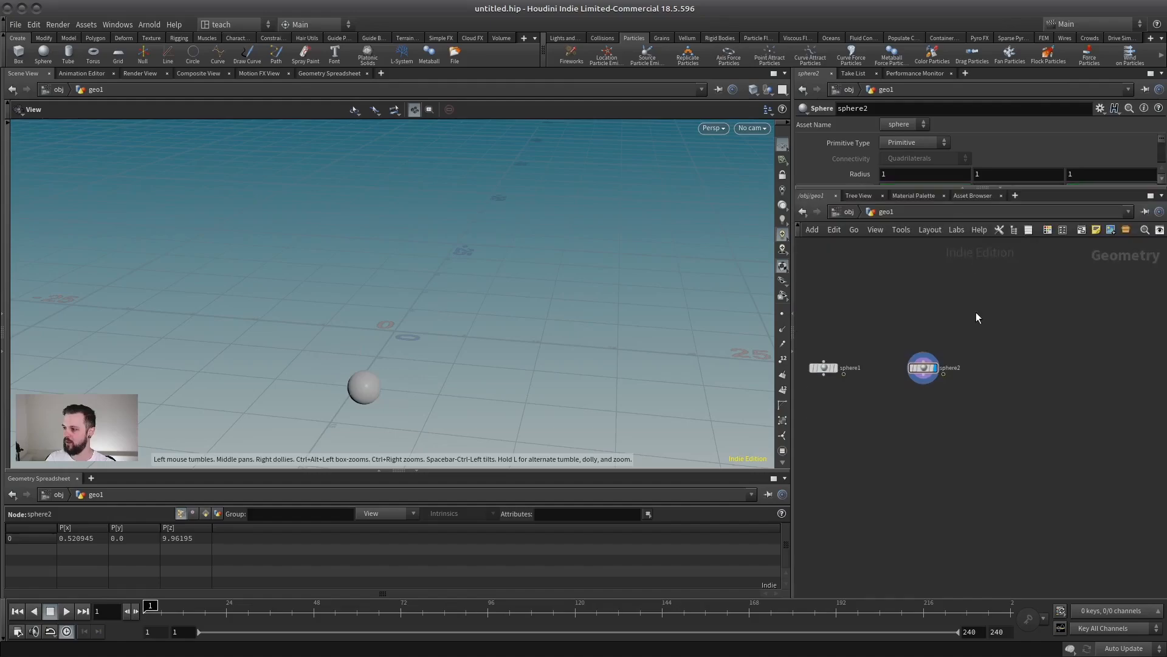
scroll(979, 365, up, 5)
middle_drag(940, 358, 986, 397)
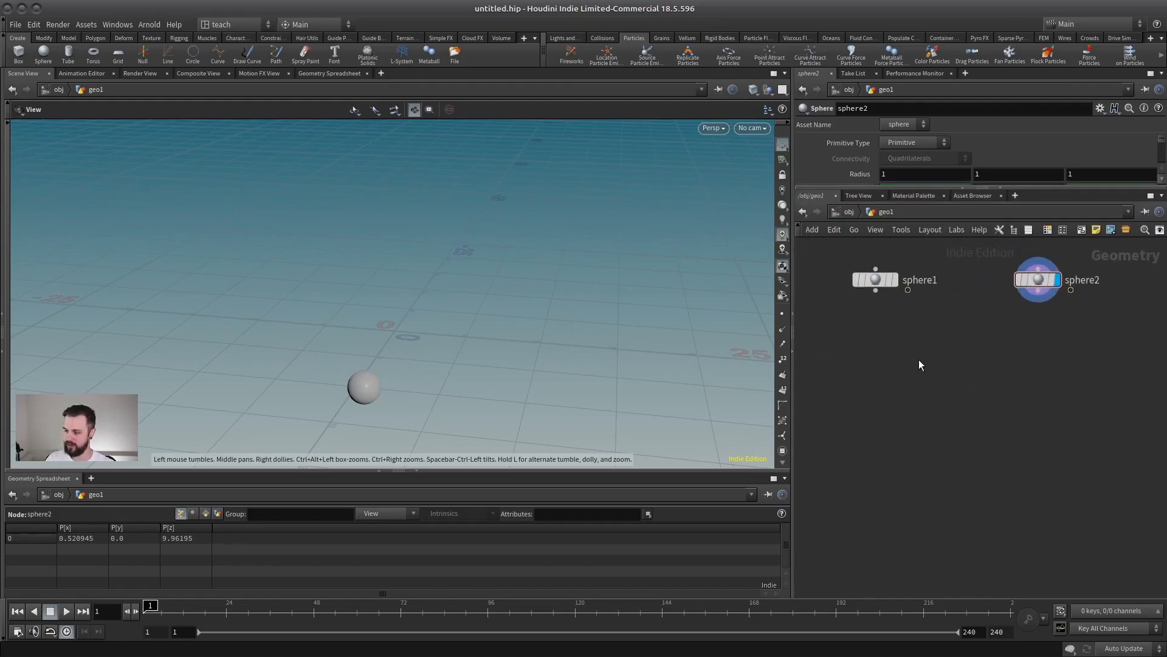
key(Tab)
text(sphe)
key(Return)
click(918, 359)
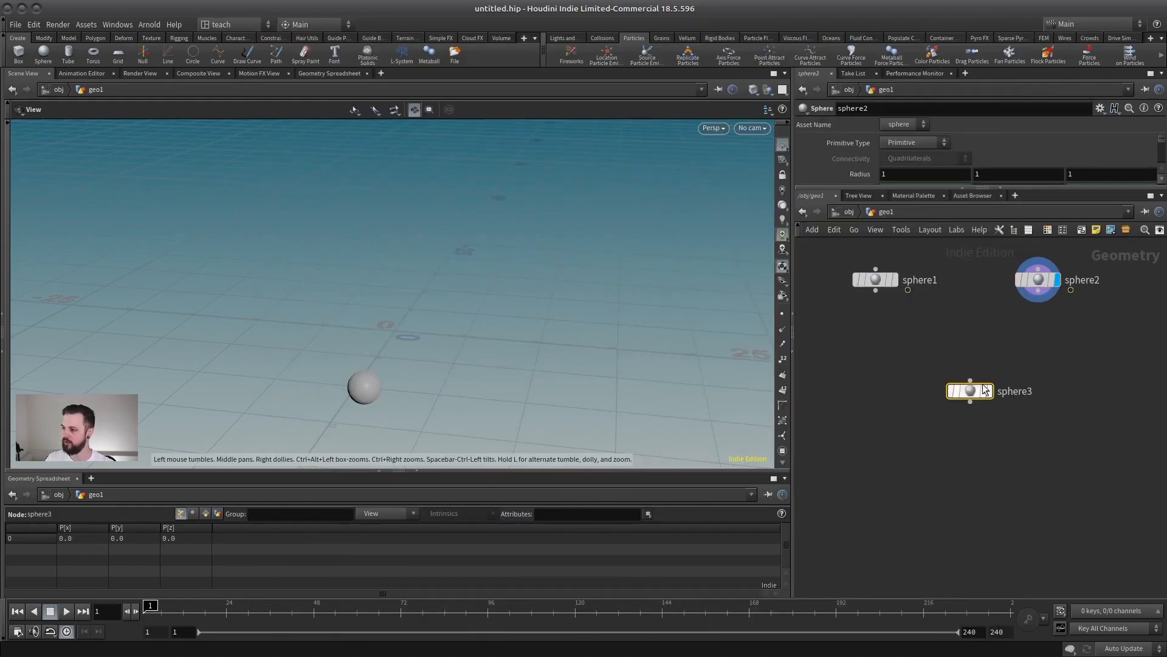
Display the new sphere, attach a POP Network below it, display that network and open its contents.
key(Tab)
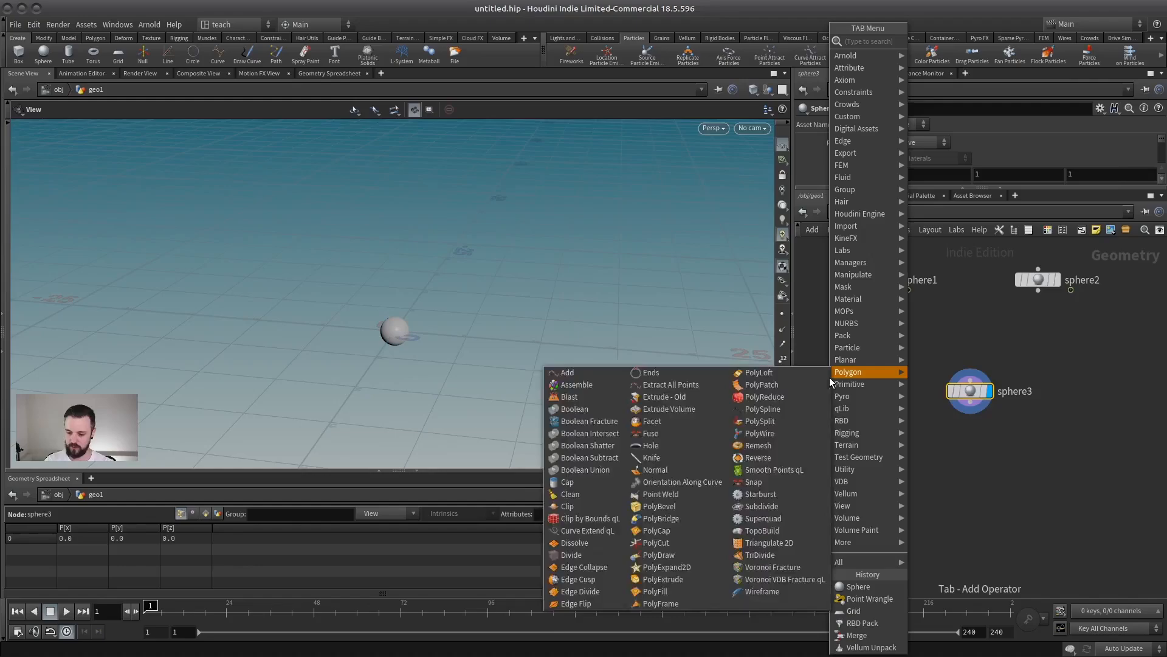
text(popnet)
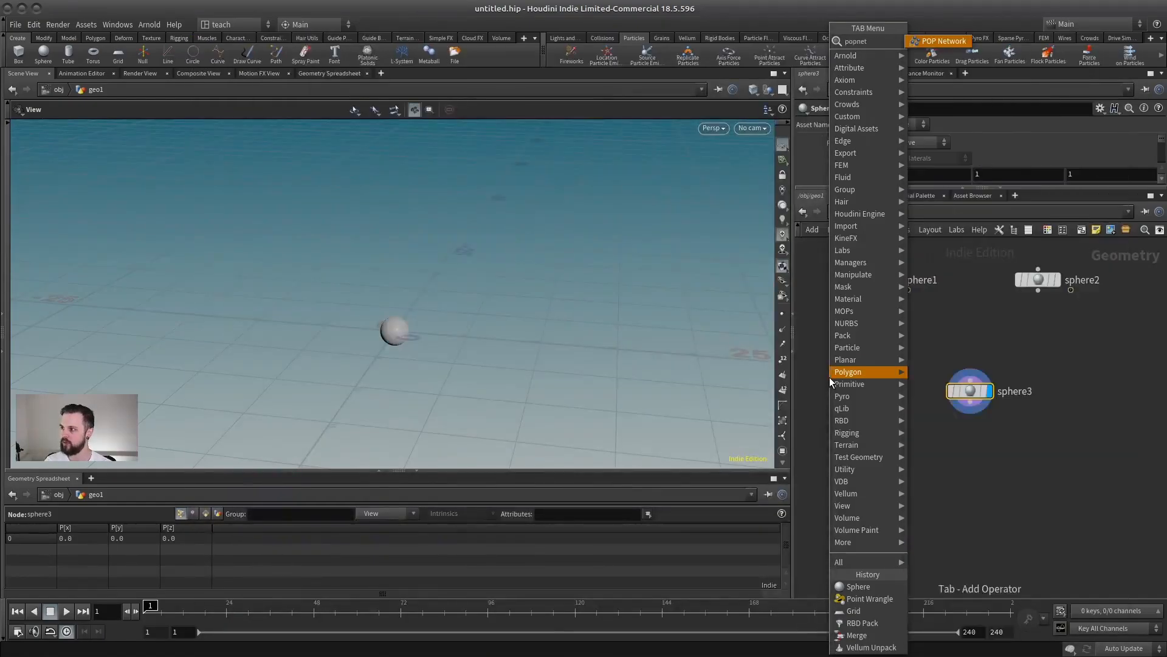
key(Return)
click(972, 471)
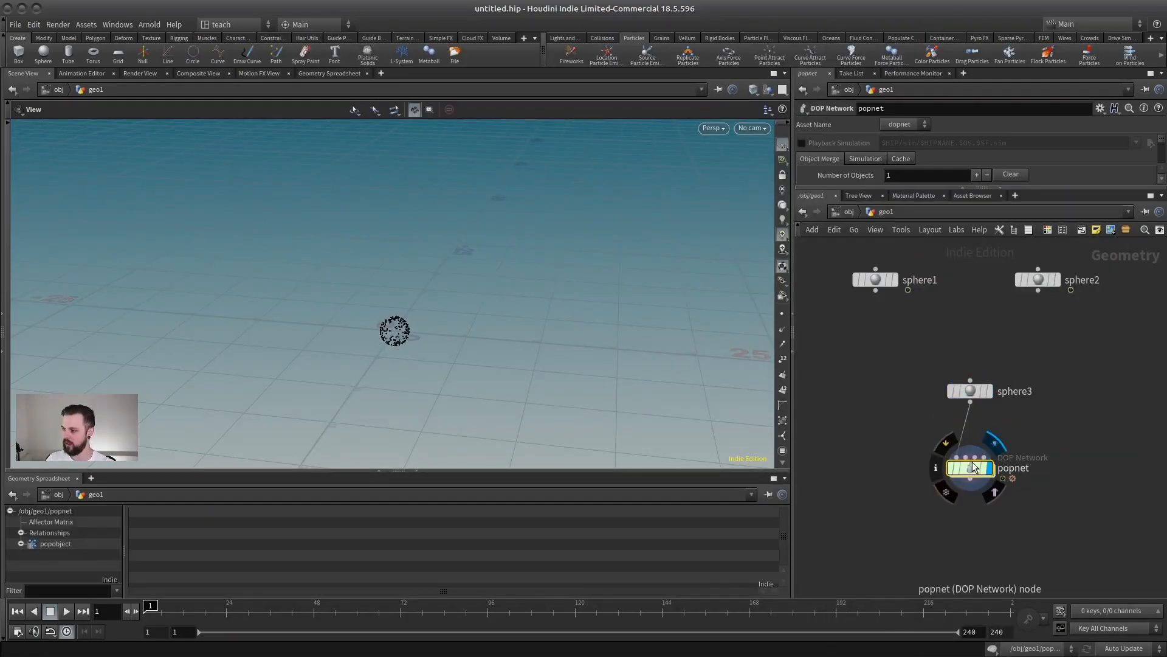
double_click(973, 471)
right_drag(419, 286, 588, 299)
middle_drag(588, 300, 574, 254)
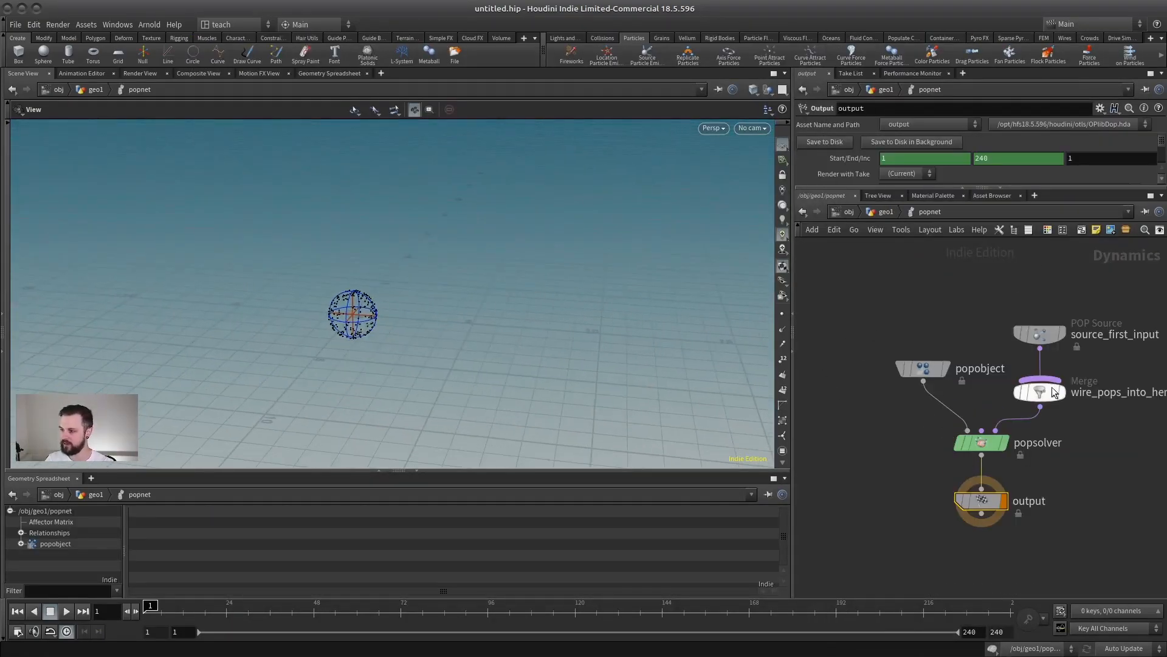
Delete the merge node between the POP source and the popsolver, and reposition popobject and the POP source.
click(1051, 391)
key(Delete)
drag(930, 370, 860, 397)
click(1040, 338)
drag(1039, 339, 1005, 363)
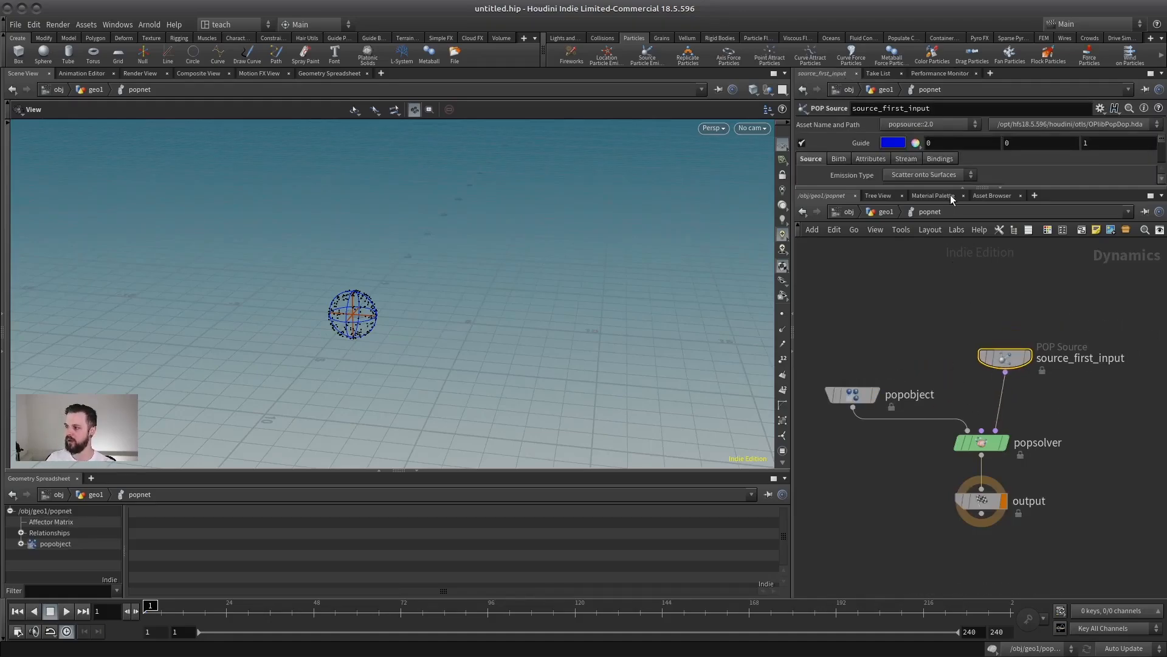
Enlarge the parameter area and examine the Birth settings of the source_first_input node, including Impulse and Const. Activation.
drag(948, 188, 933, 325)
click(867, 158)
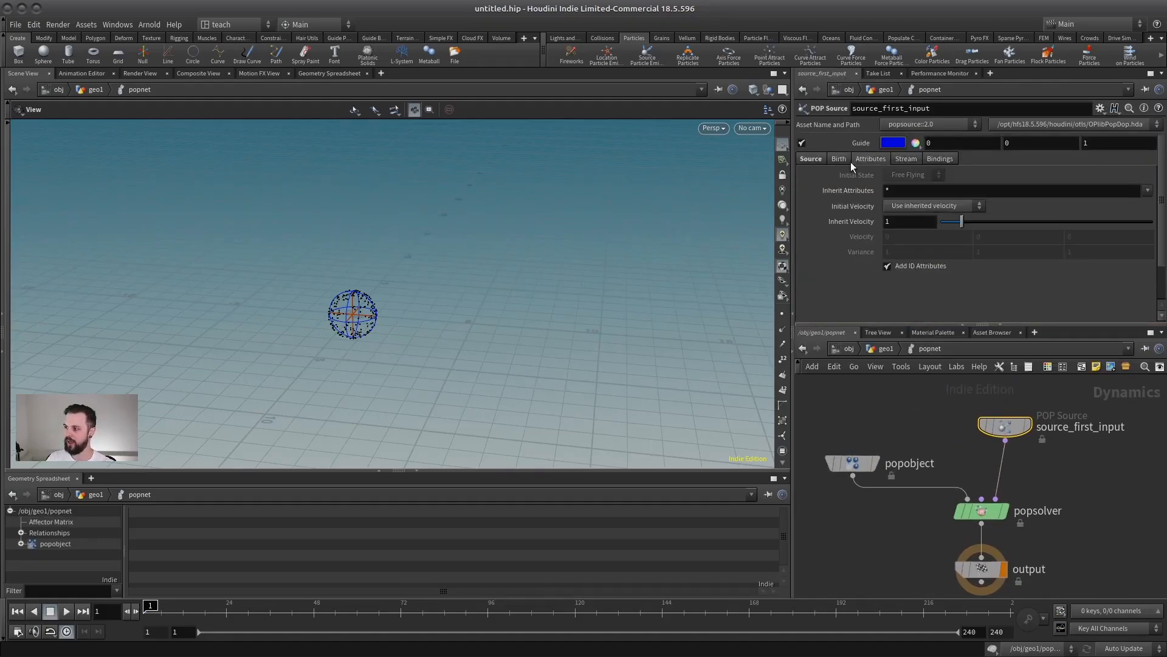
click(845, 158)
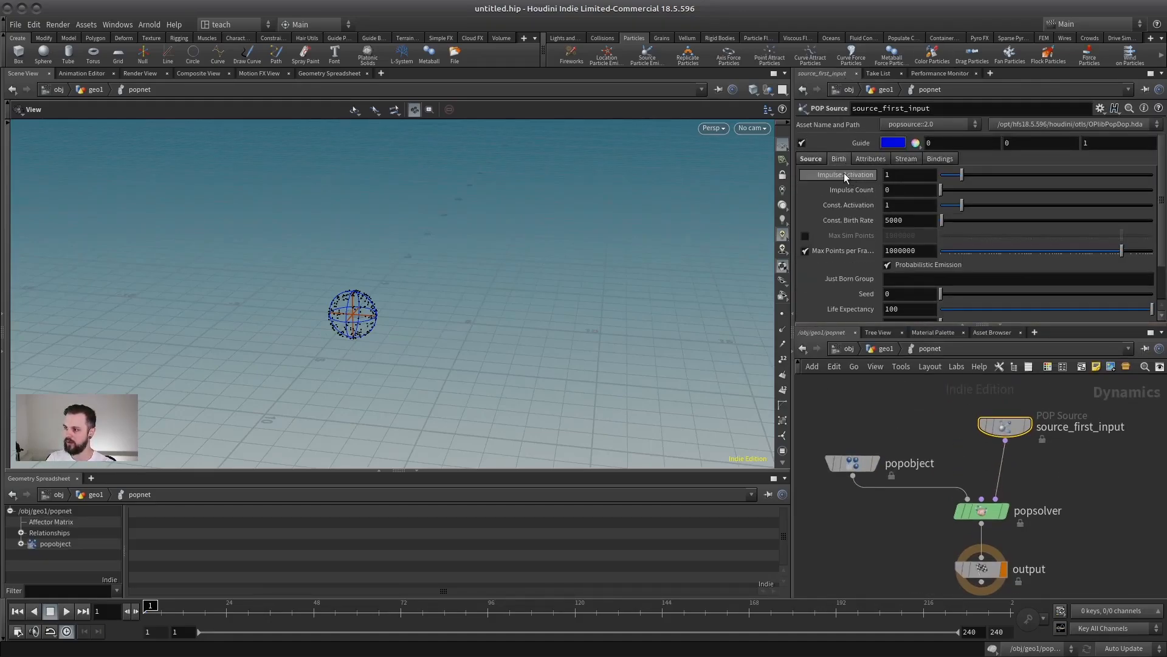
double_click(896, 205)
double_click(901, 176)
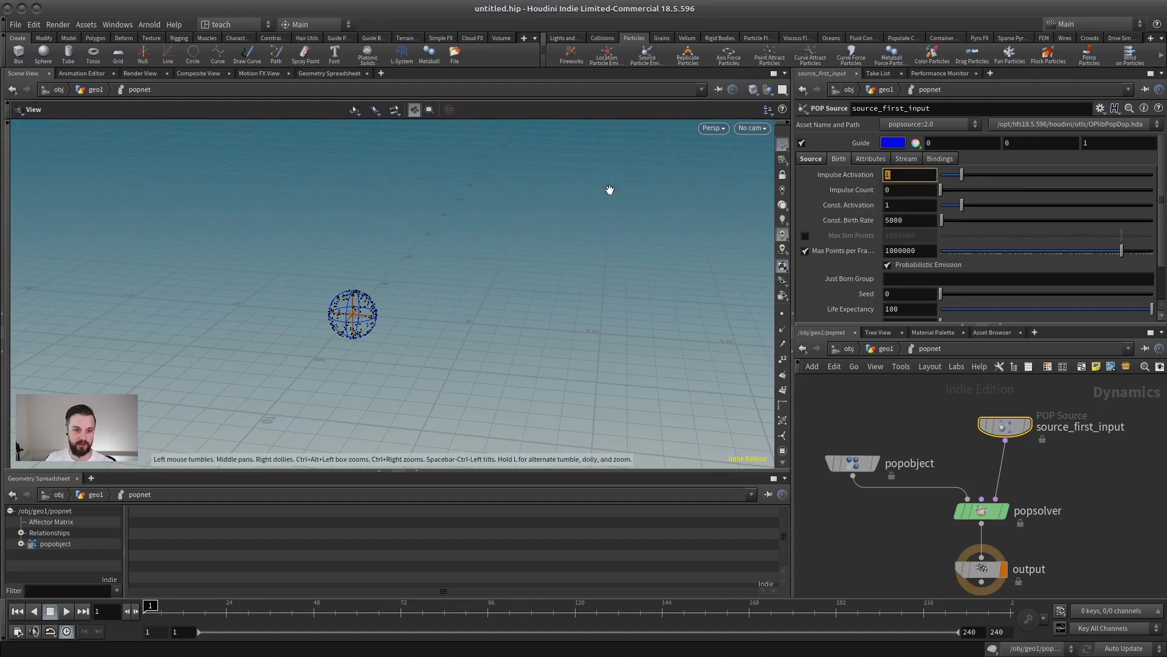
Try lowering the POP source's Impulse Activation and restore it to 1.
scroll(609, 188, up, 3)
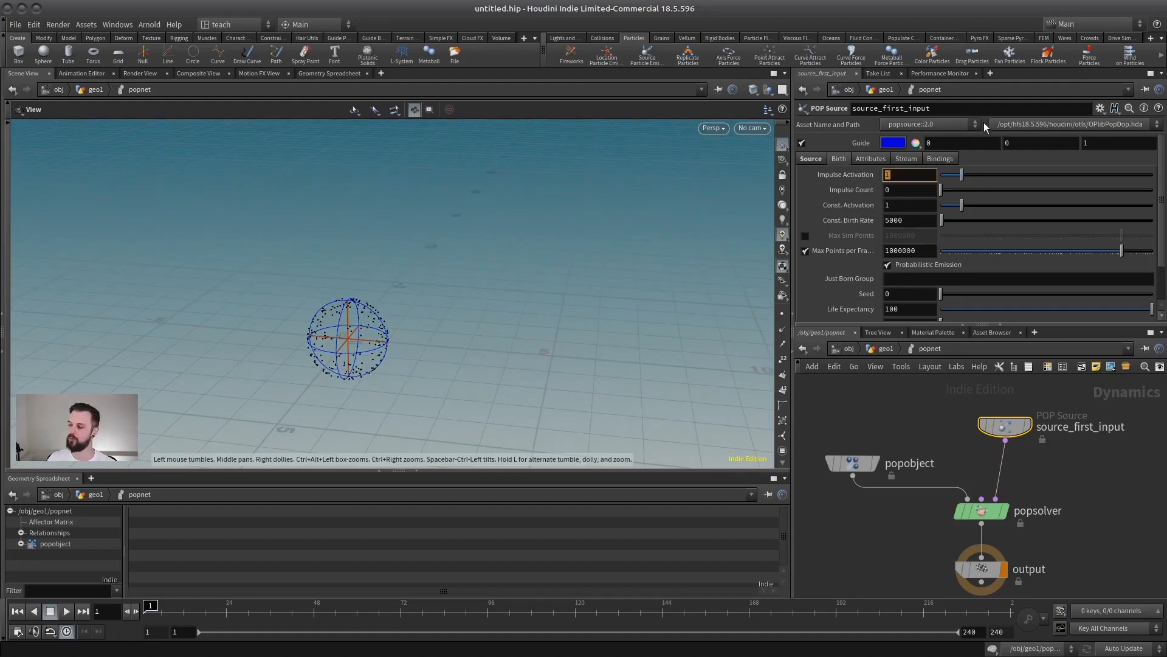
mouse_move(962, 175)
mouse_down()
mouse_move(1055, 166)
mouse_move(948, 166)
mouse_move(940, 177)
mouse_up()
double_click(898, 175)
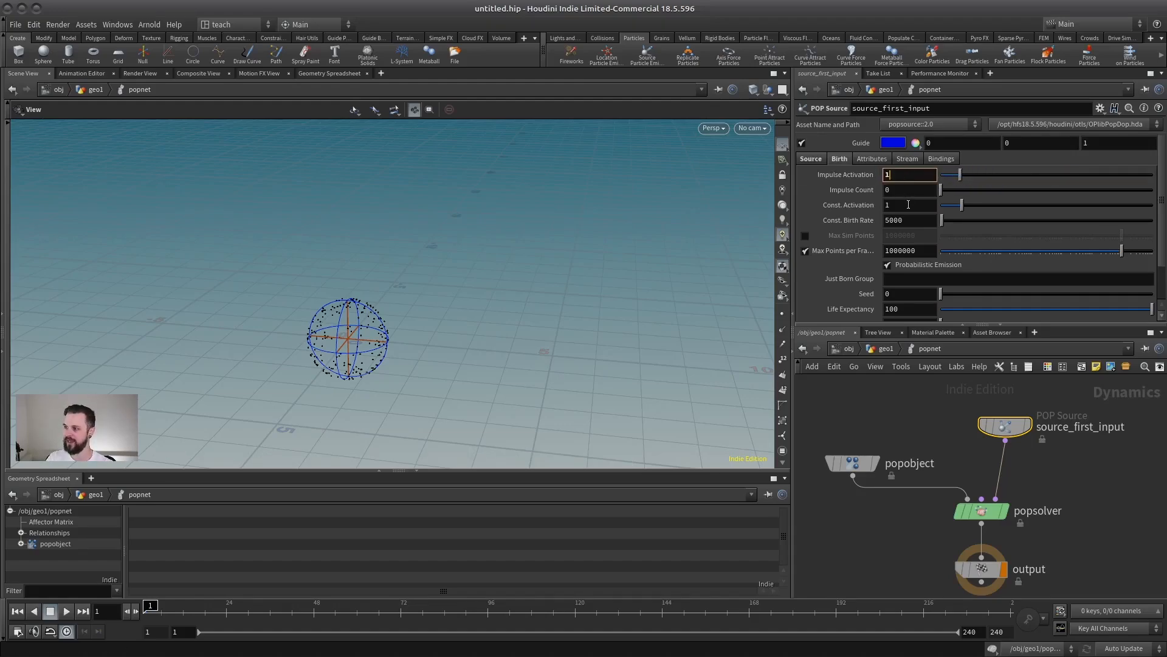
text(1)
key(Tab)
double_click(913, 175)
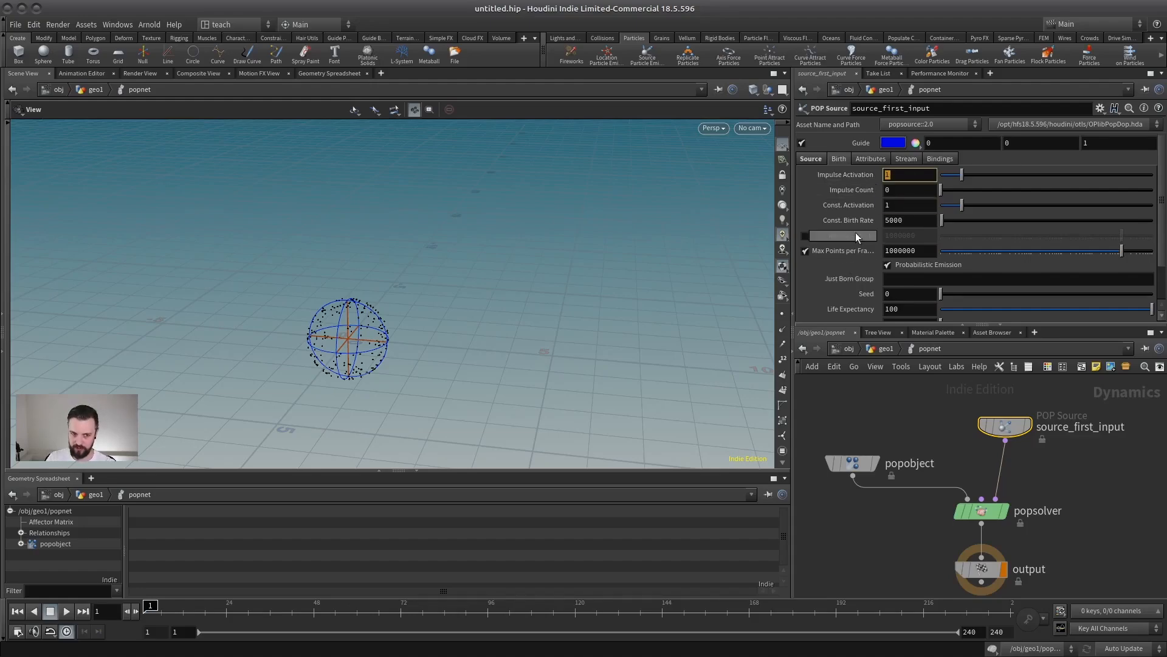
Rearrange the popsolver, output, POP source and popobject nodes to space out the particle network.
scroll(874, 394, down, 3)
drag(993, 450, 917, 516)
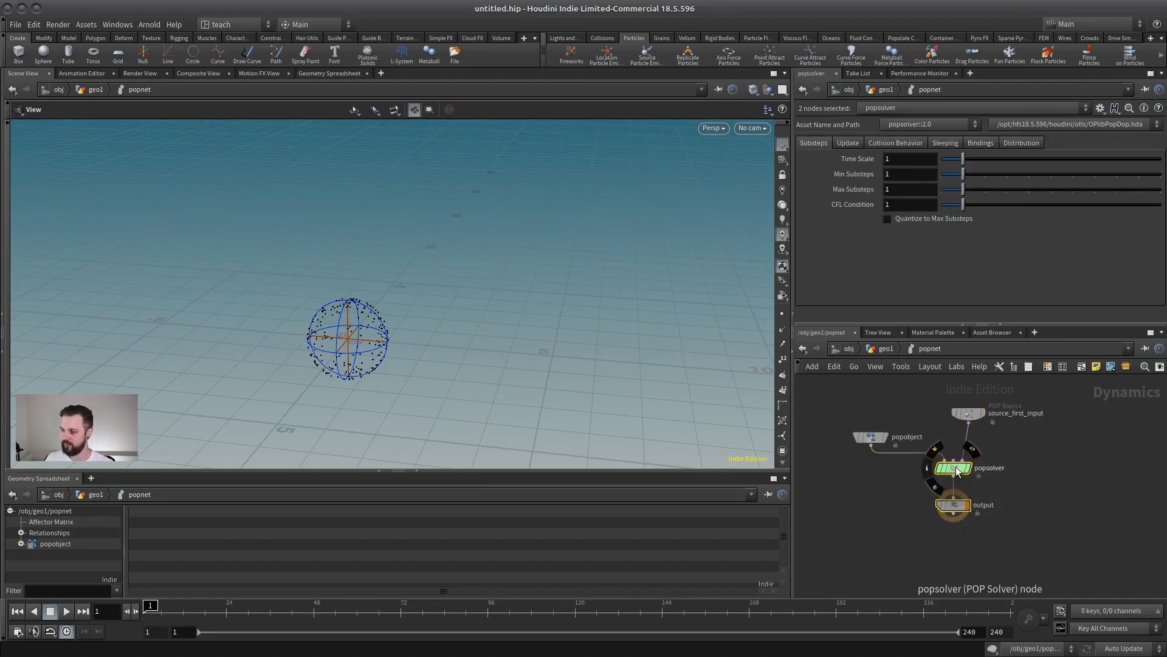
drag(955, 468, 919, 487)
drag(971, 415, 981, 399)
drag(874, 435, 854, 451)
middle_drag(908, 400, 943, 393)
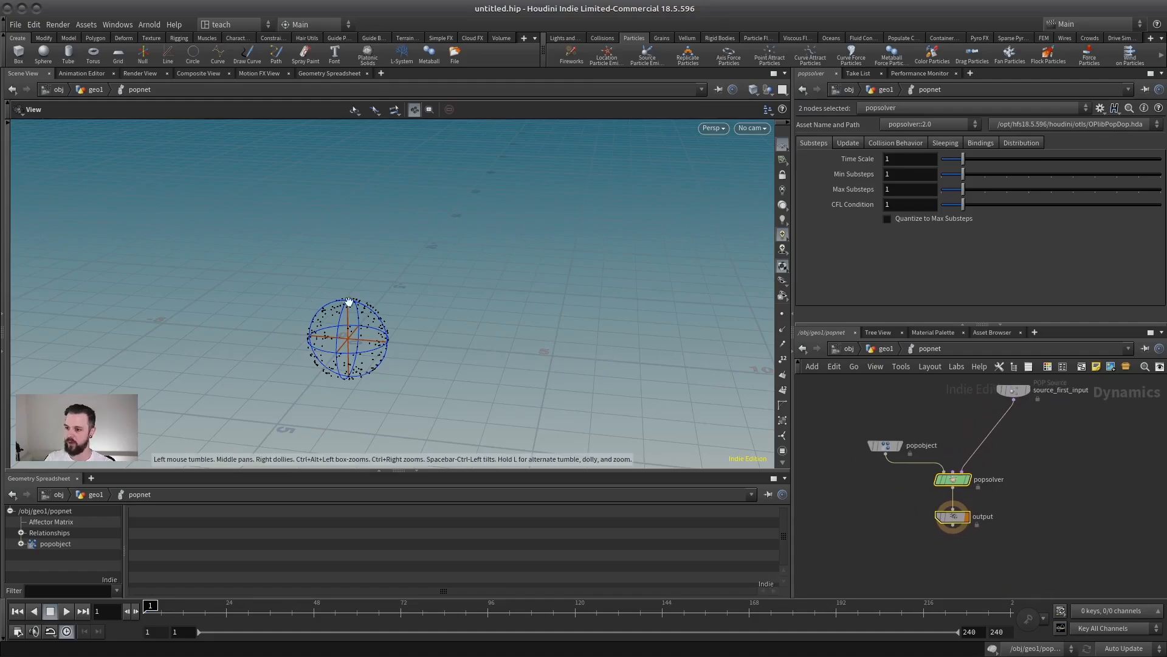
Reposition sphere3 at the geometry level, reopen popnet and delete its source_first_input node.
click(880, 349)
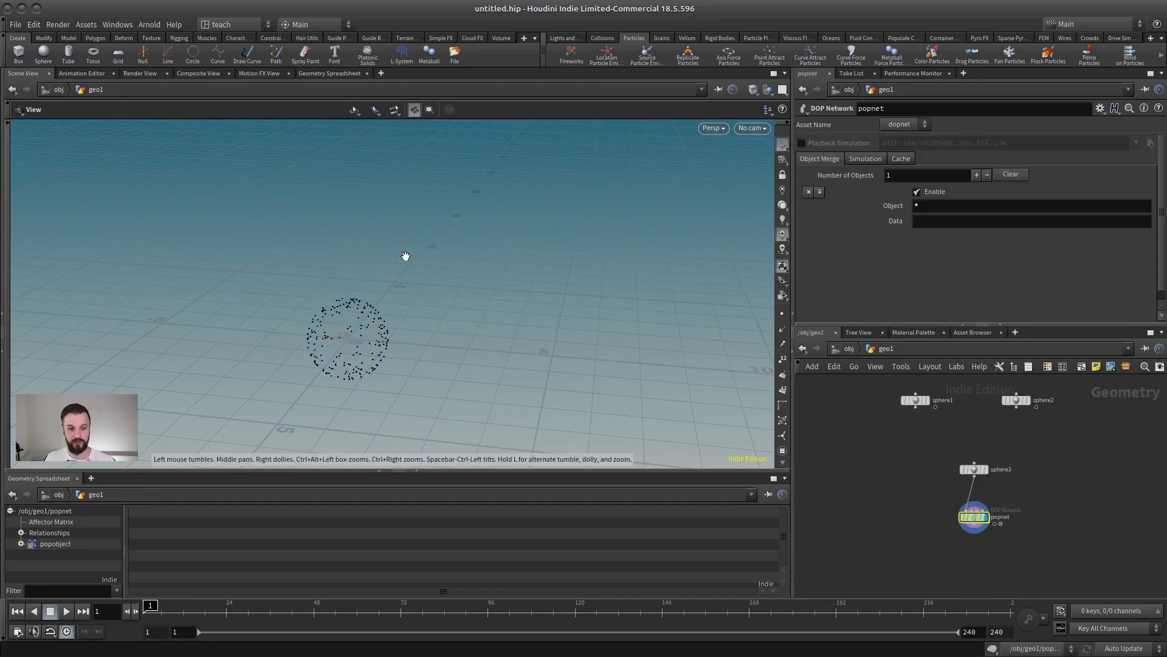
scroll(955, 439, up, 3)
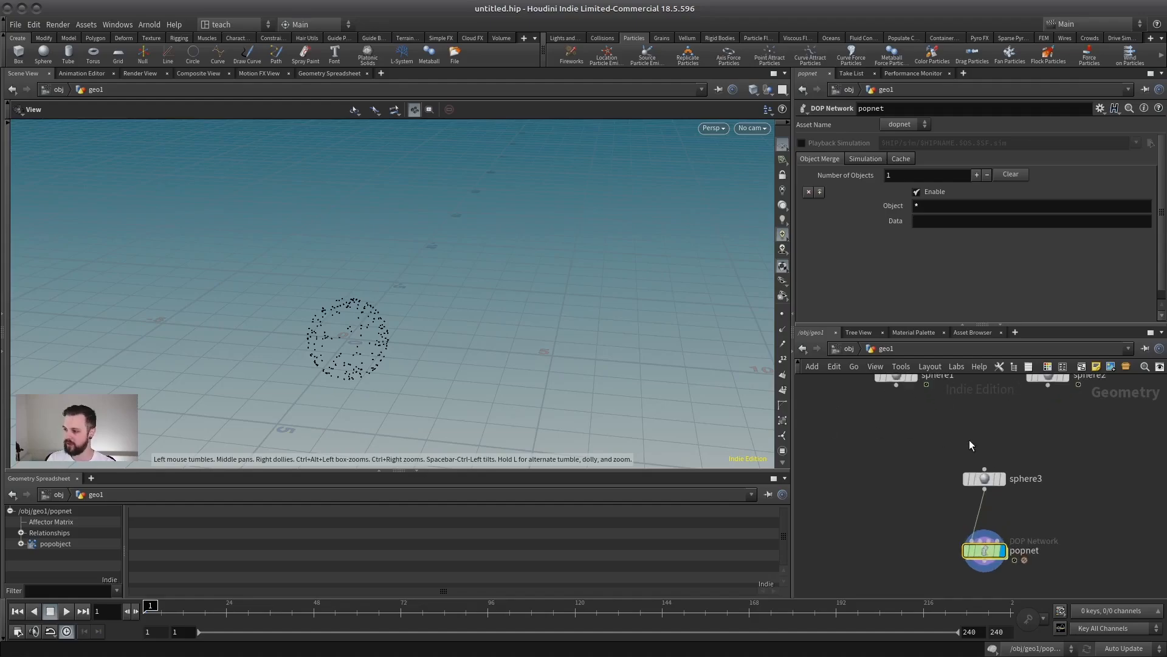
middle_drag(969, 440, 948, 421)
drag(962, 461, 932, 447)
double_click(983, 533)
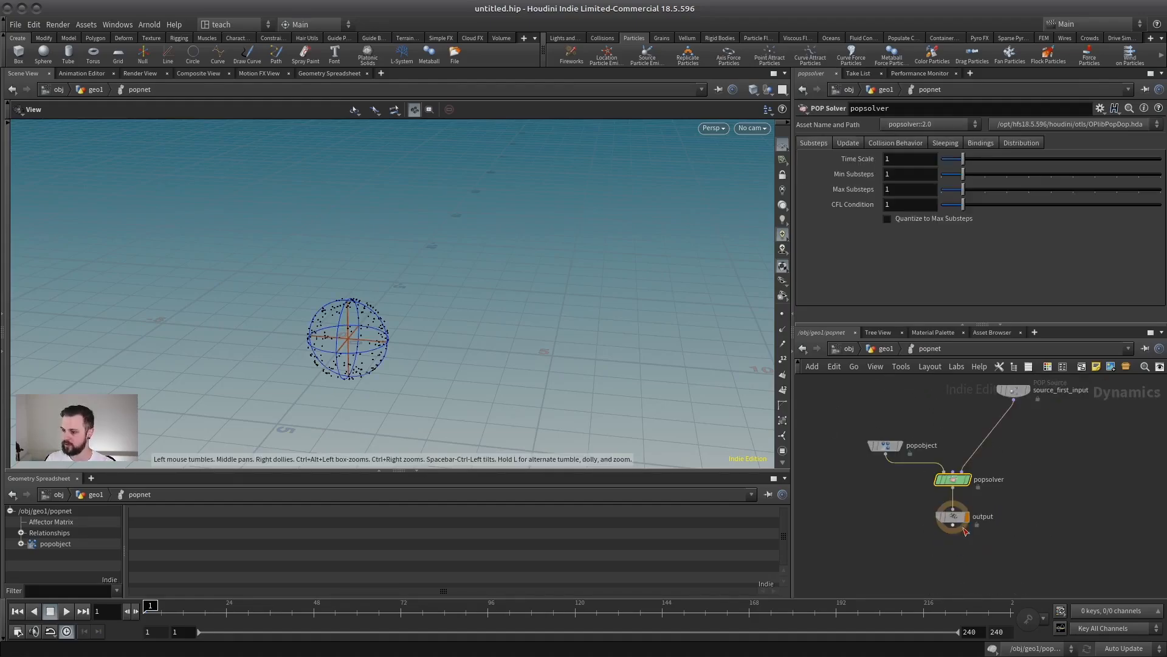
click(939, 443)
key(Delete)
Return to the geometry level, insert a Scatter node between sphere3 and popnet, and display popnet.
key(u)
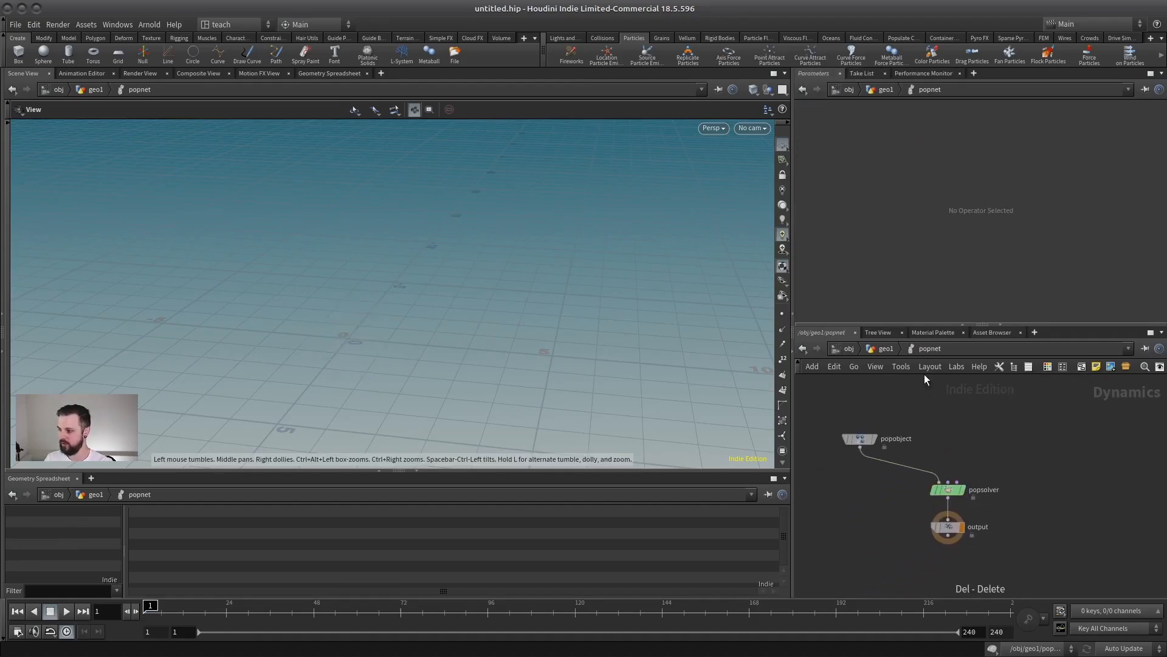
drag(905, 430, 888, 419)
click(917, 406)
drag(971, 443, 889, 473)
key(Tab)
text(sc)
key(Return)
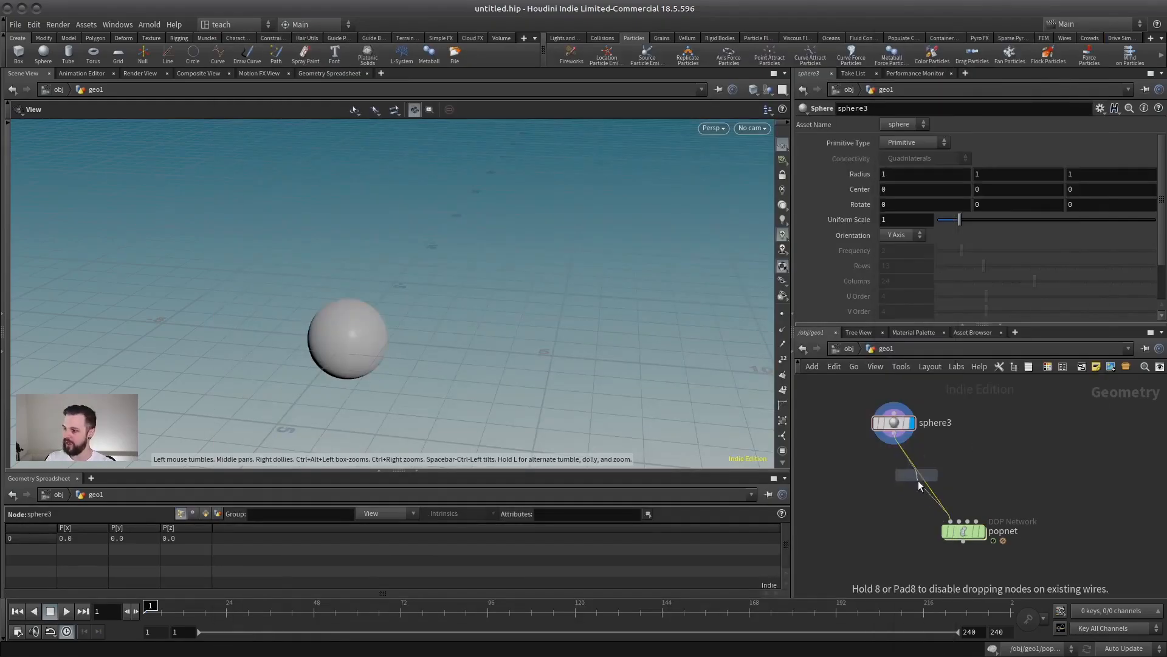
click(898, 476)
click(980, 531)
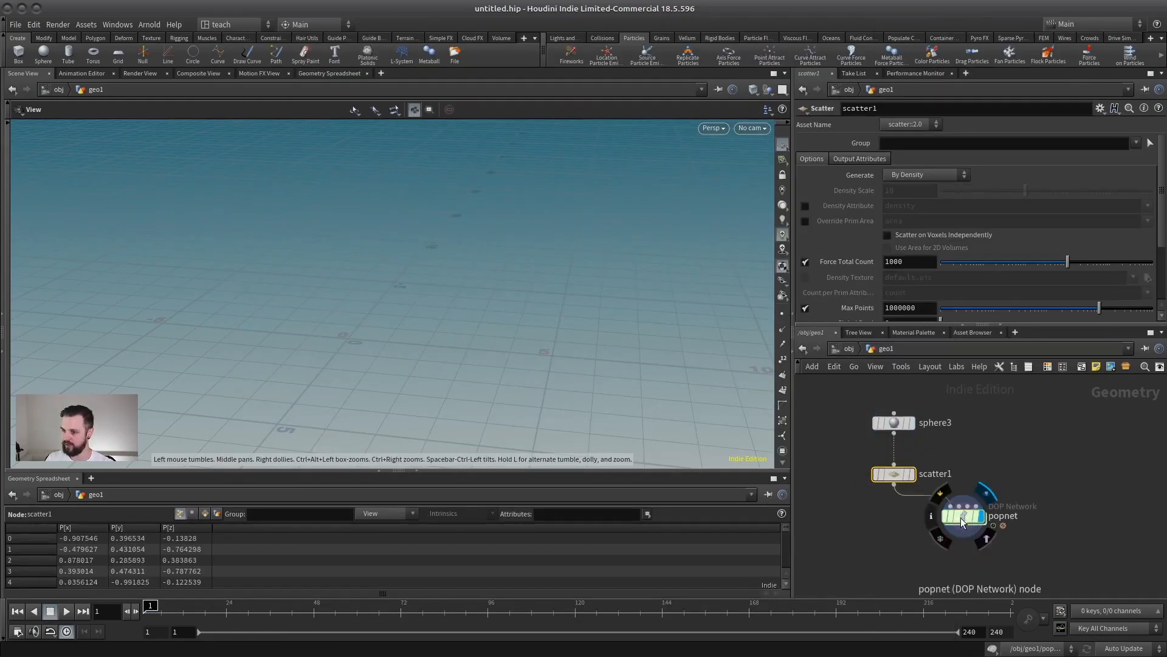
Open popnet and set the popobject's Initial Geometry to `opinputpath('..',0)`.
double_click(961, 527)
drag(860, 438, 862, 457)
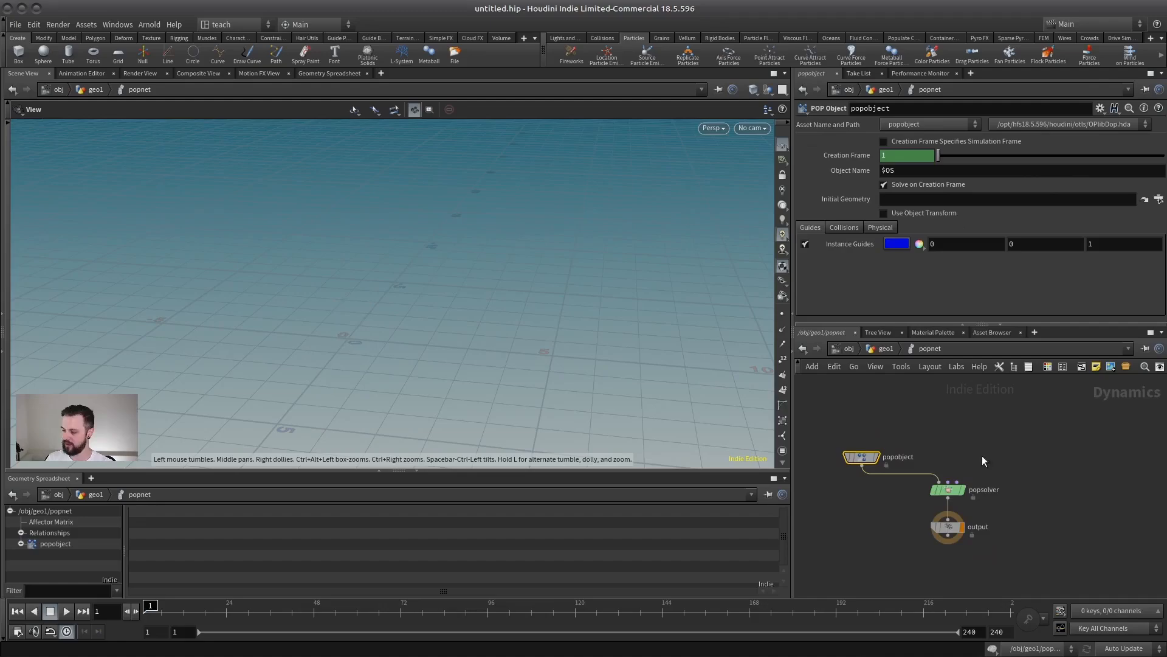
middle_drag(999, 414, 1033, 433)
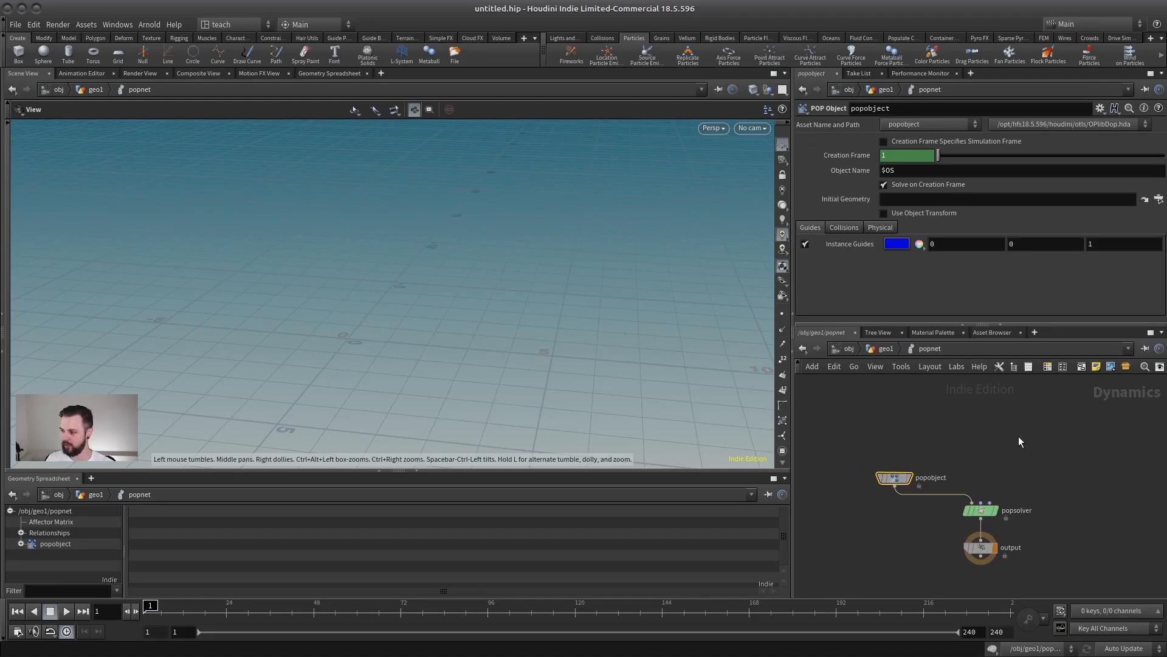
click(861, 198)
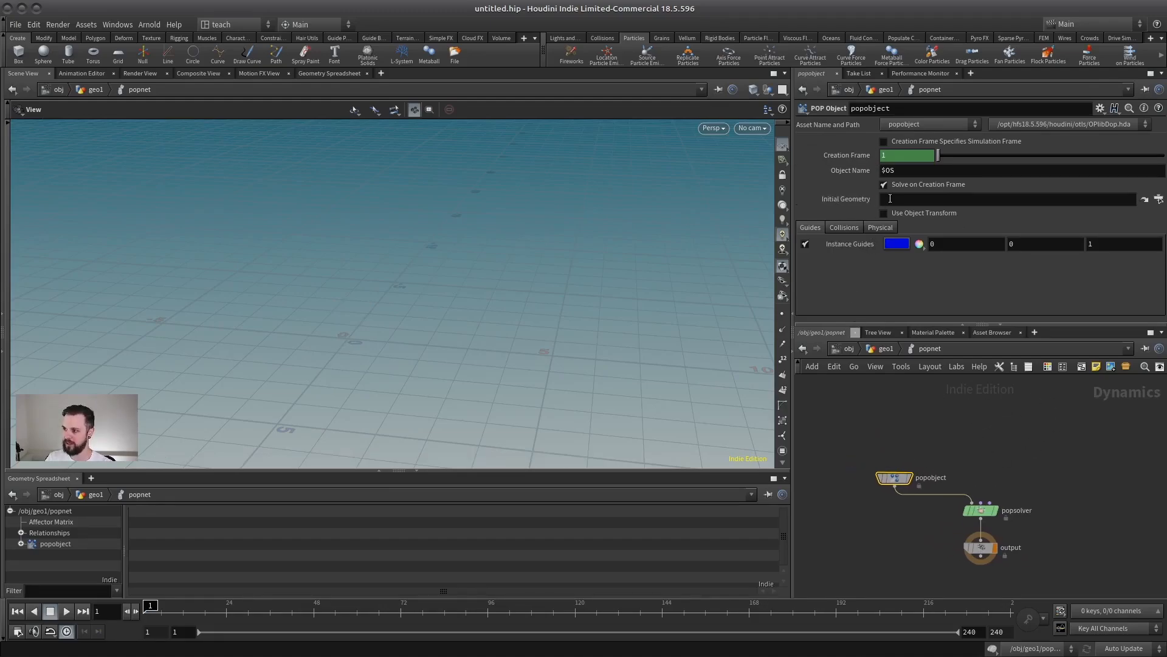
text(opinpu)
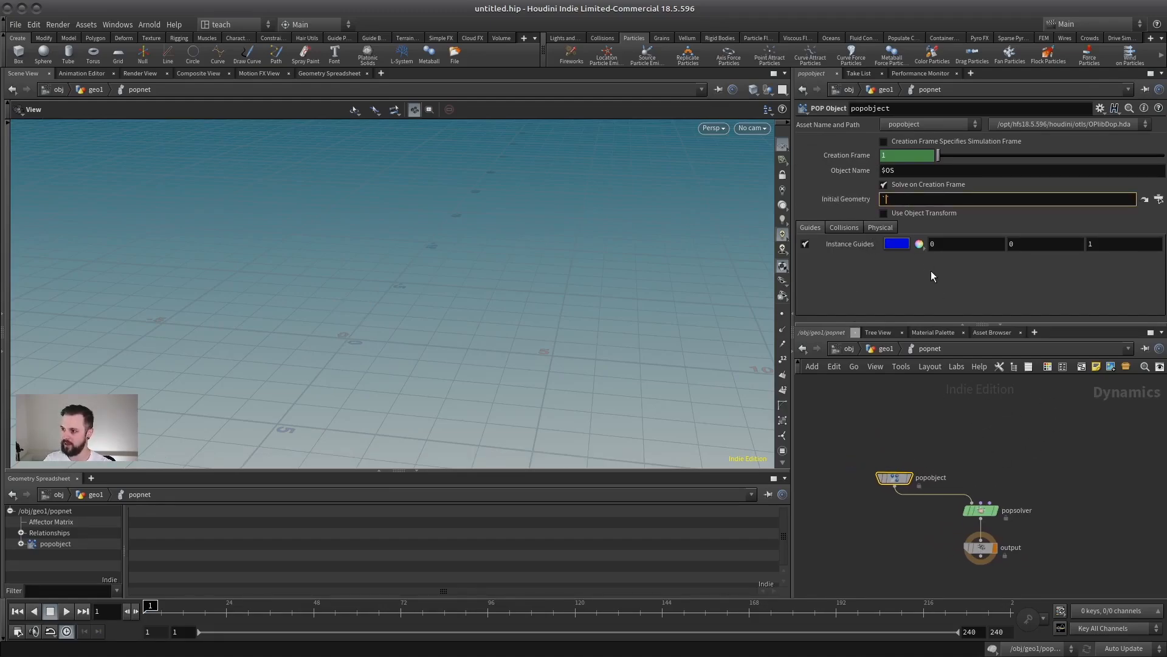
text(tpath('..',)
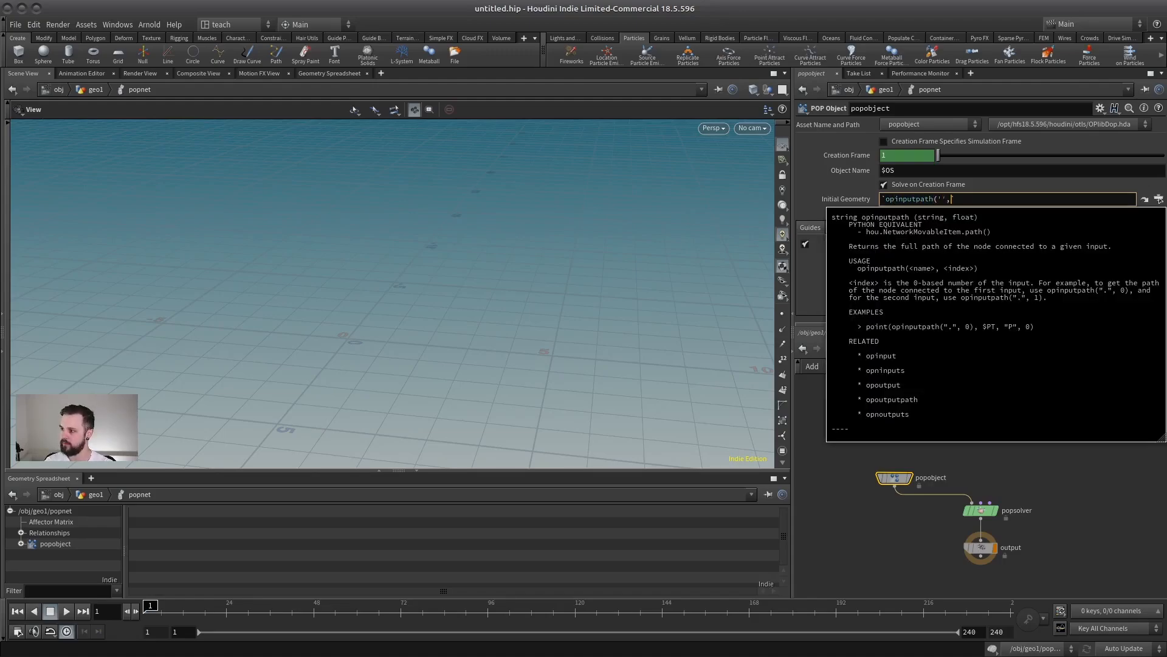
text(0))
key(Return)
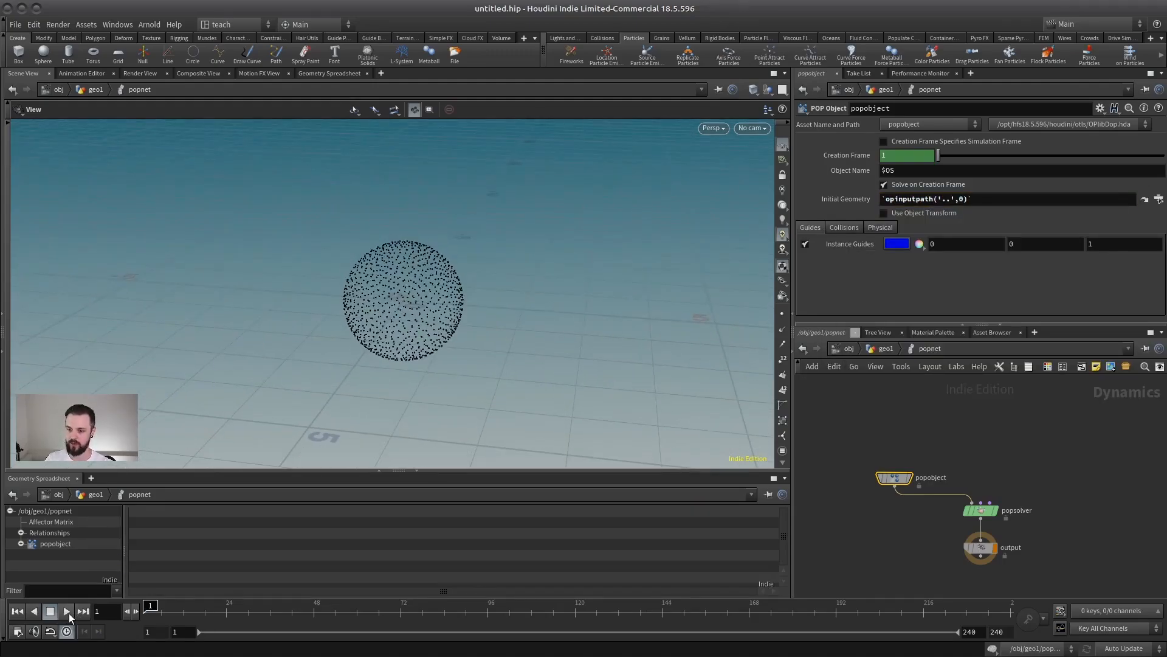
click(1008, 537)
key(Tab)
text(gra)
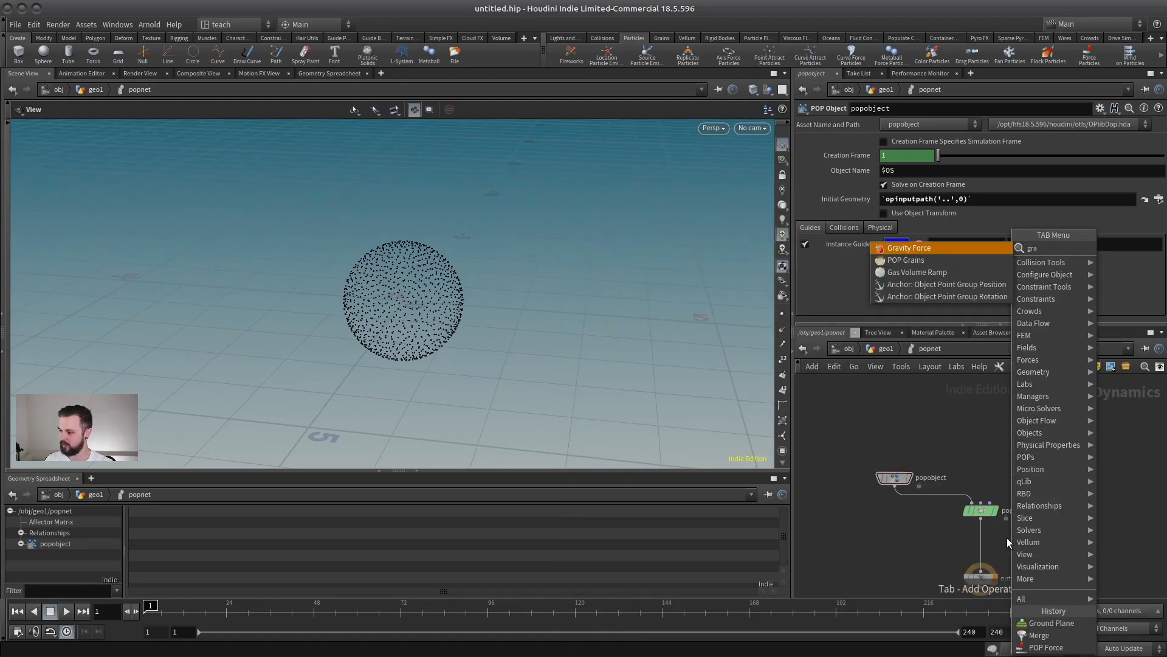
key(Escape)
Add a POP Force node, wire it into the popsolver, and set its noise Amplitude to 0.69.
key(Tab)
text(pop)
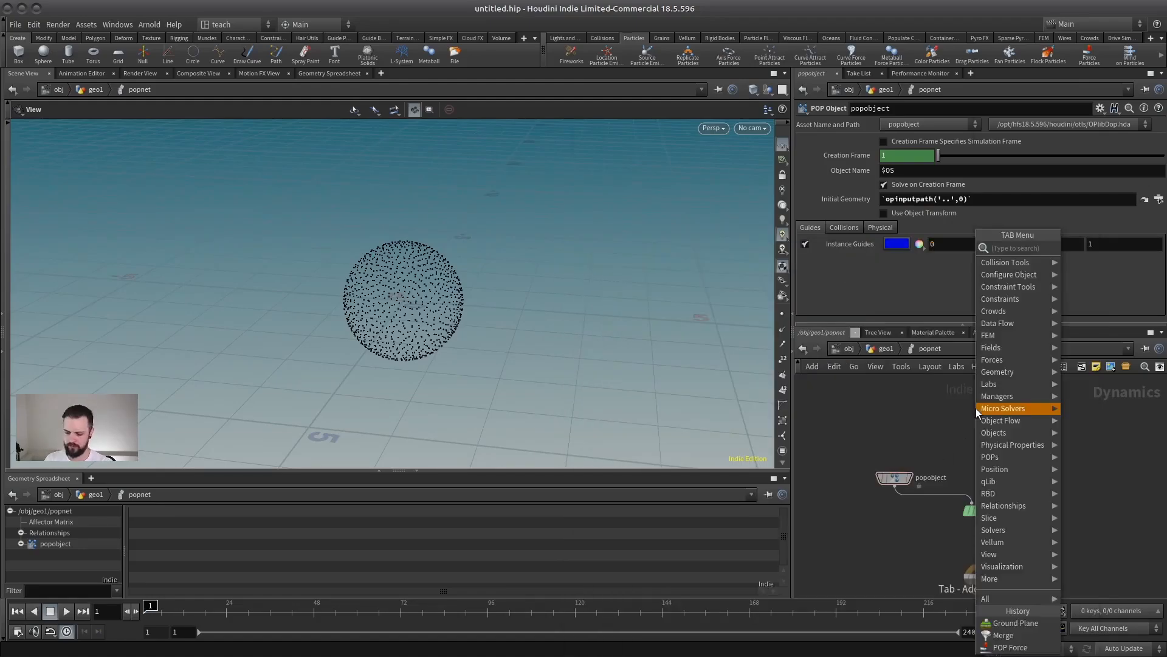
mouse_move(975, 408)
text(fo)
key(Return)
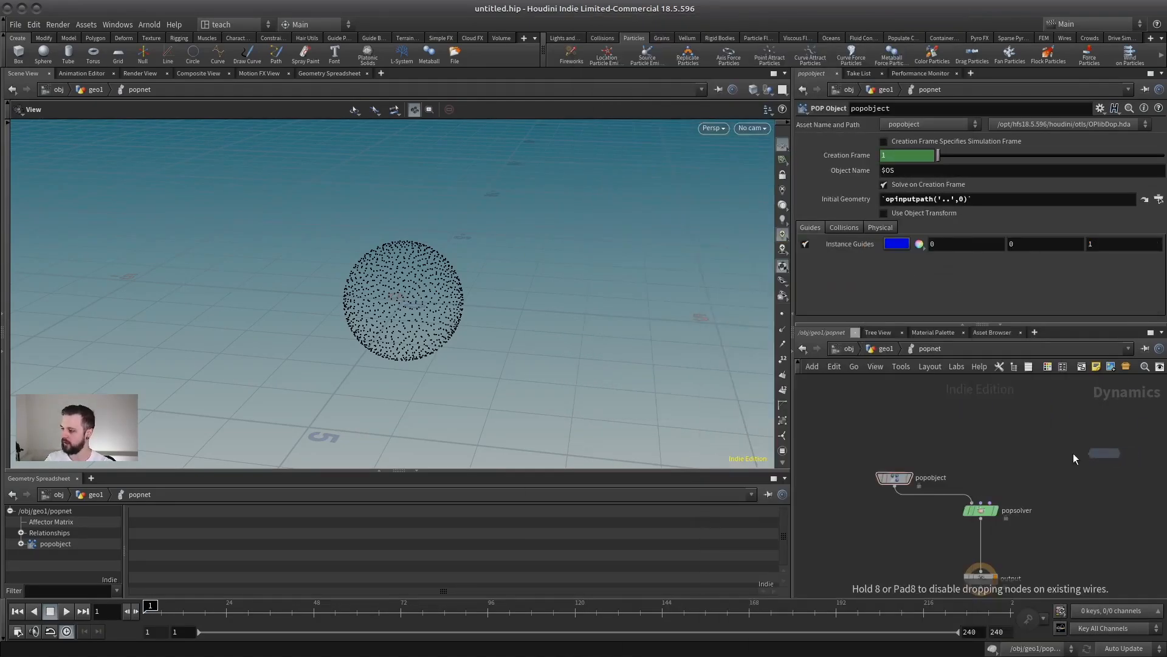
click(1013, 464)
click(993, 505)
drag(979, 245, 954, 245)
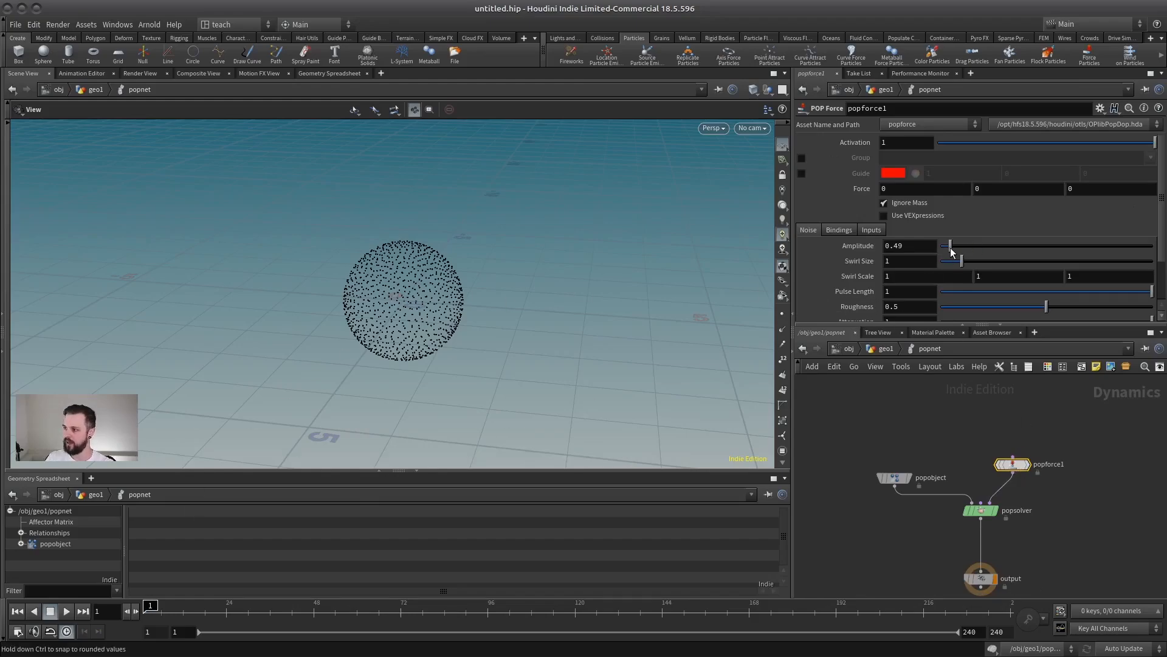
Play the particle simulation with the noise force, stop it, and rewind to frame 1.
click(67, 611)
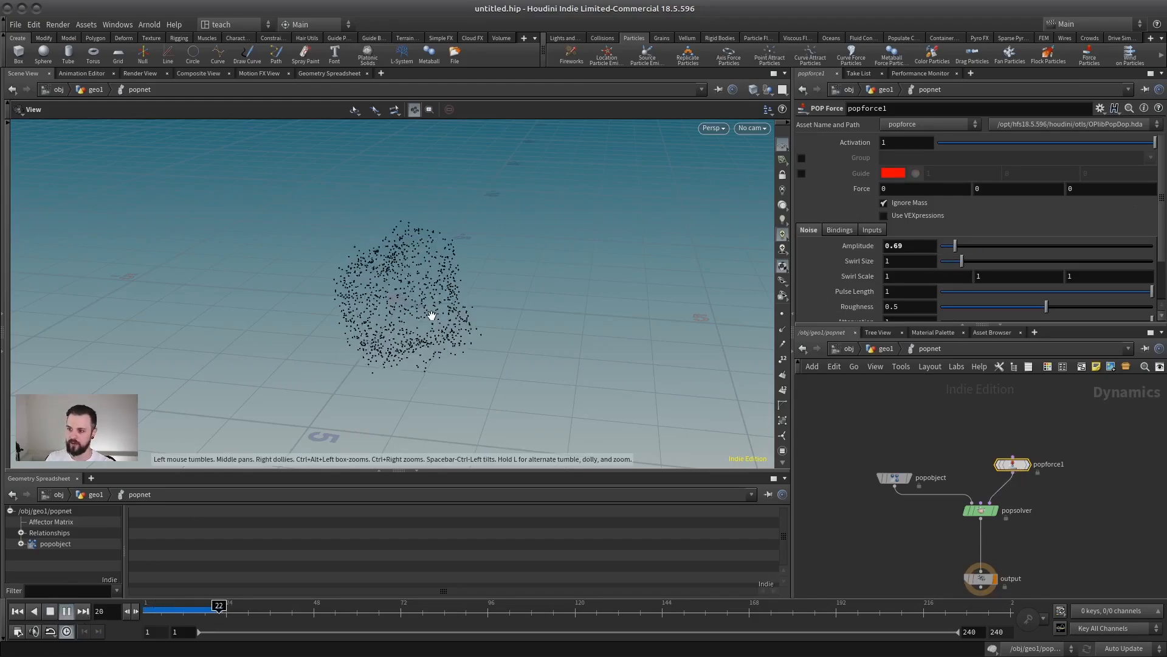
drag(382, 379, 442, 313)
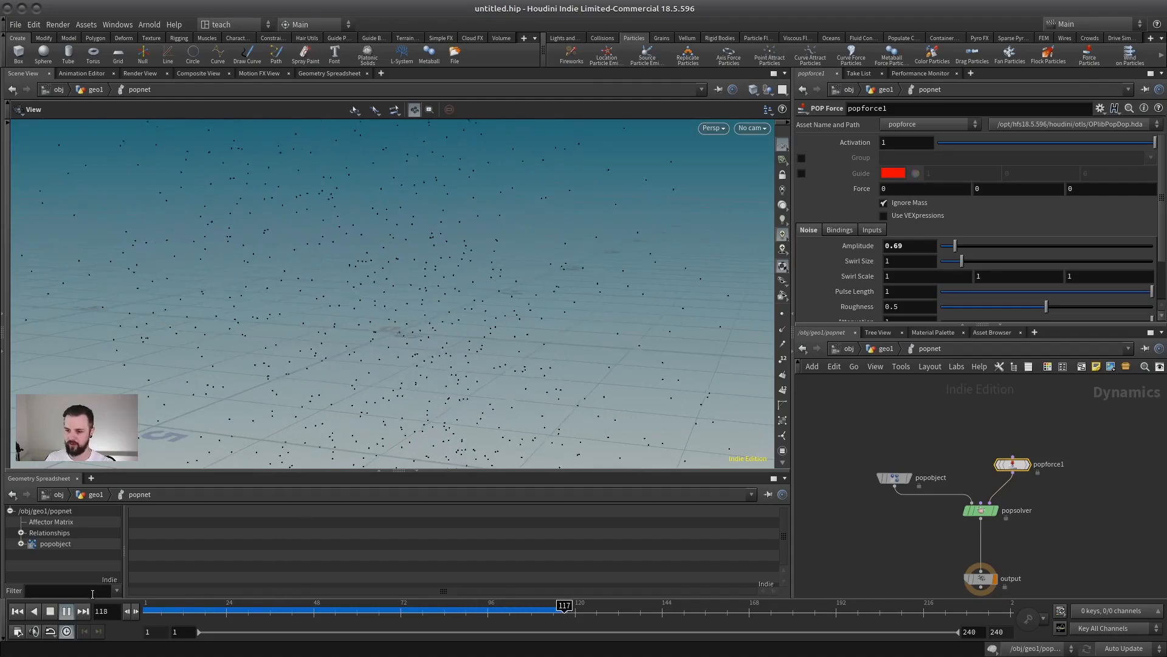
click(64, 611)
click(895, 477)
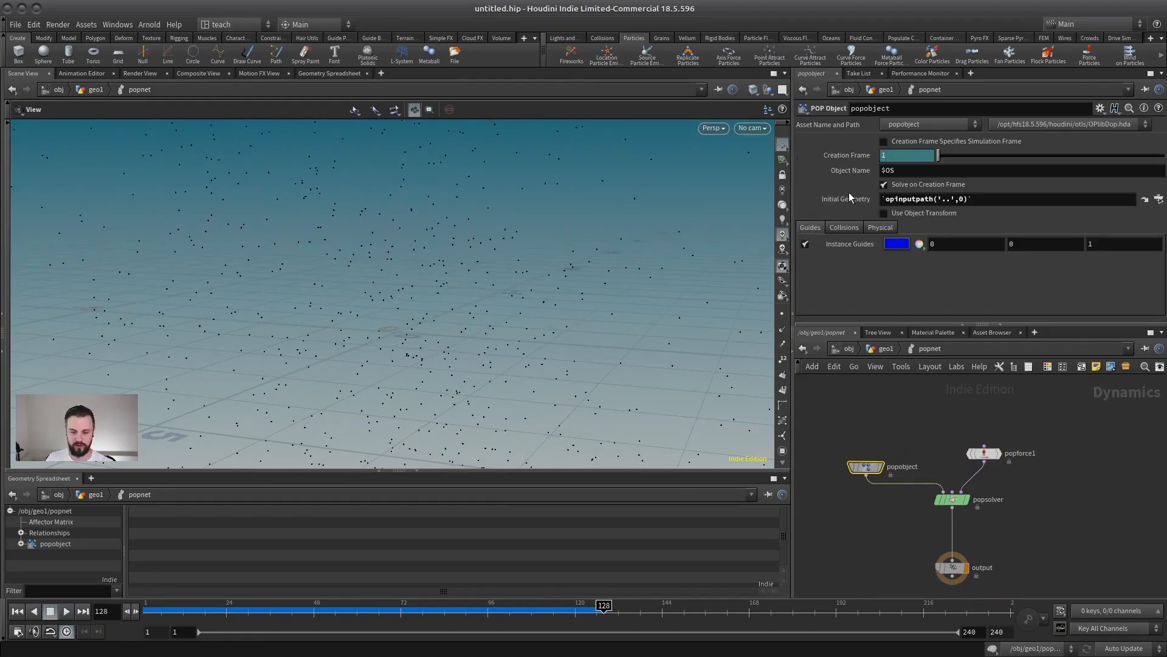
click(17, 612)
Delete the Scatter node above popnet and clear the Initial Geometry expression of the popobject inside popnet.
key(u)
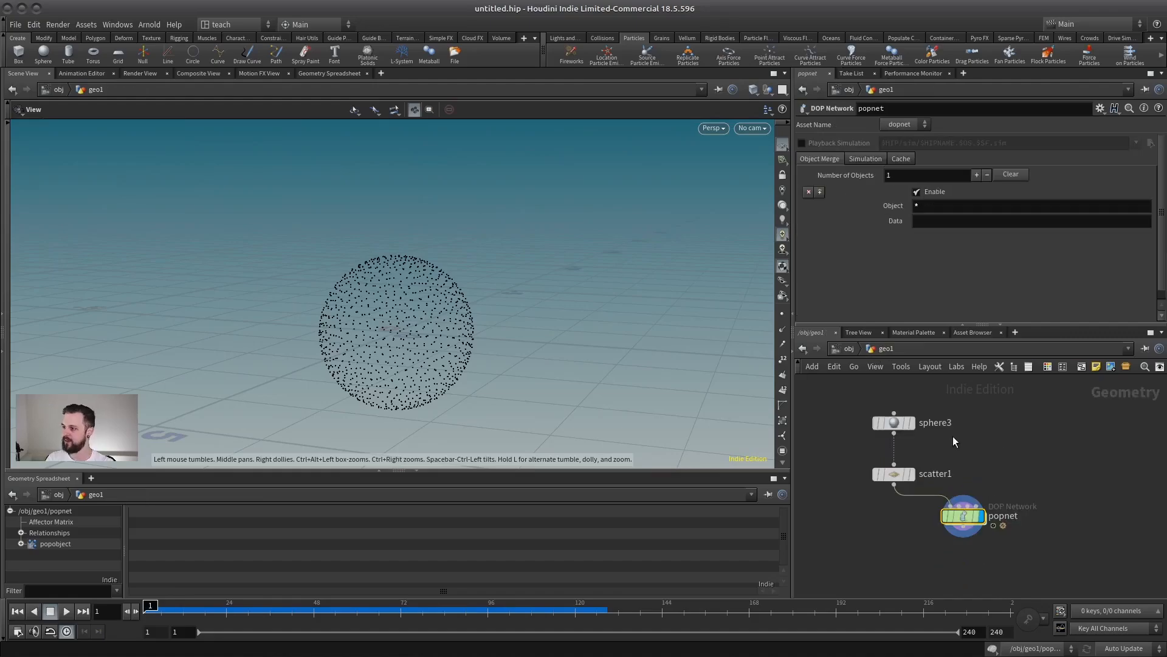
click(893, 473)
key(Delete)
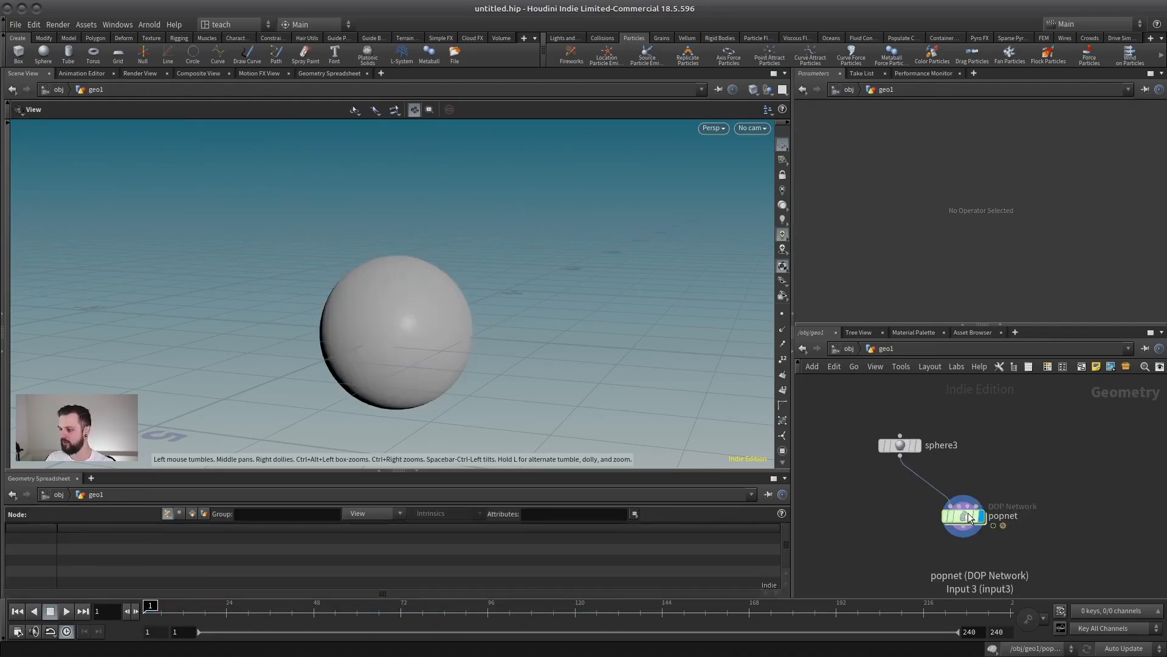
key(i)
key(ctrl+a)
key(BackSpace)
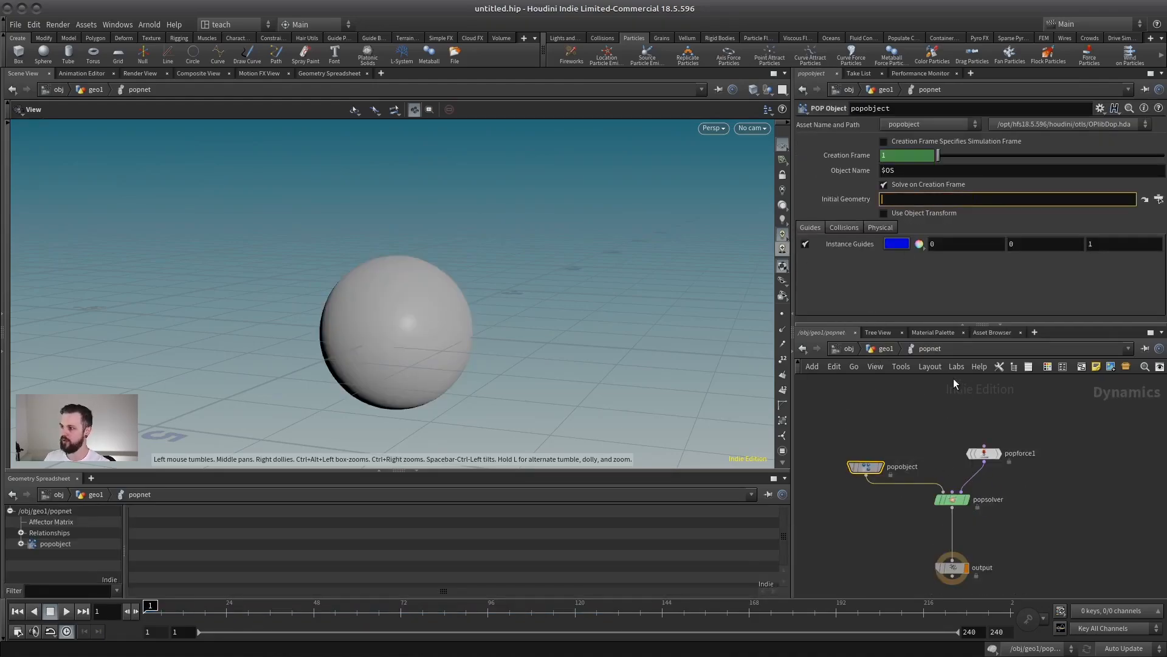
Add a POP Source node above popforce1, connect it to the force's input, and show its Birth settings.
middle_drag(995, 437, 932, 495)
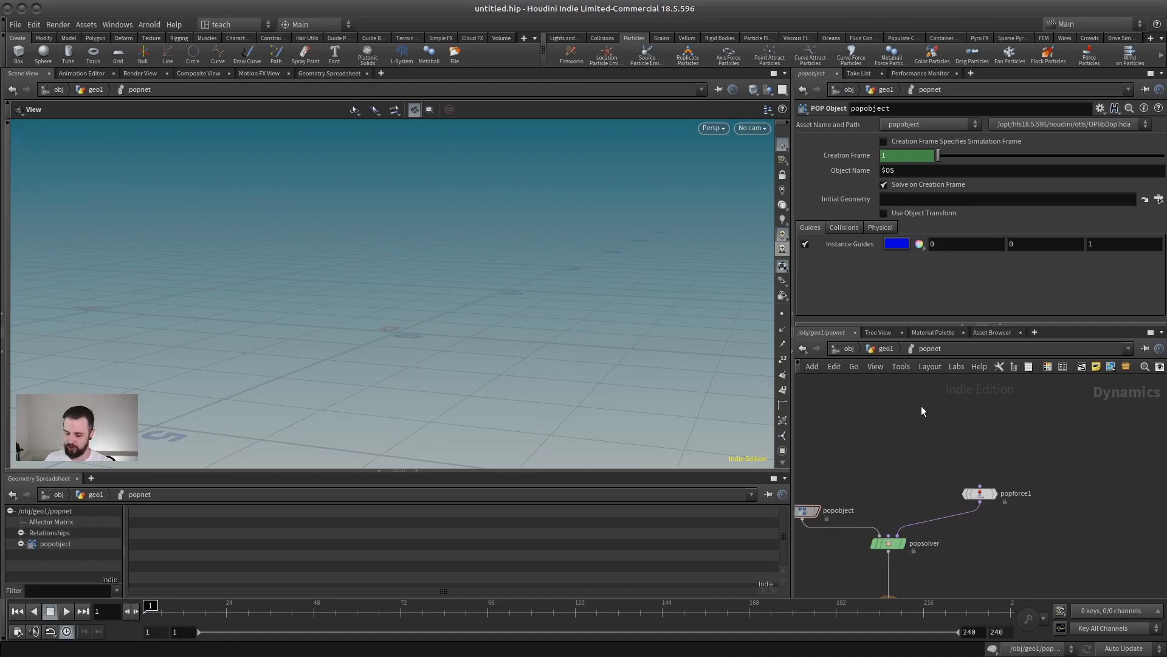
key(Tab)
text(pop so)
key(Return)
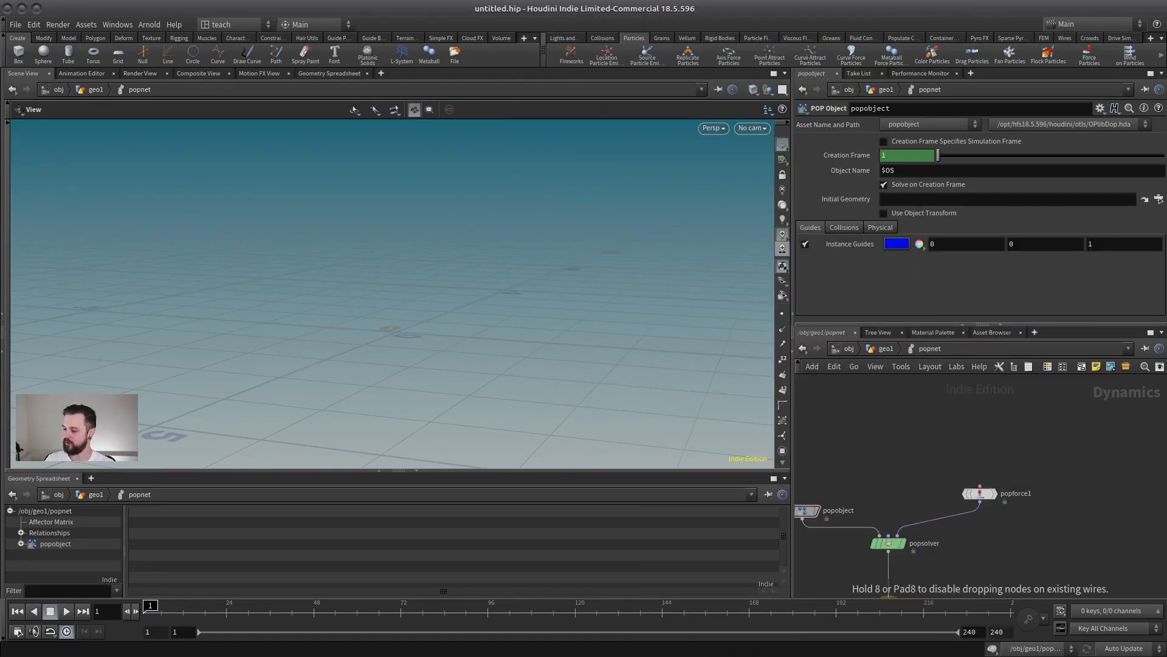
click(987, 440)
click(980, 486)
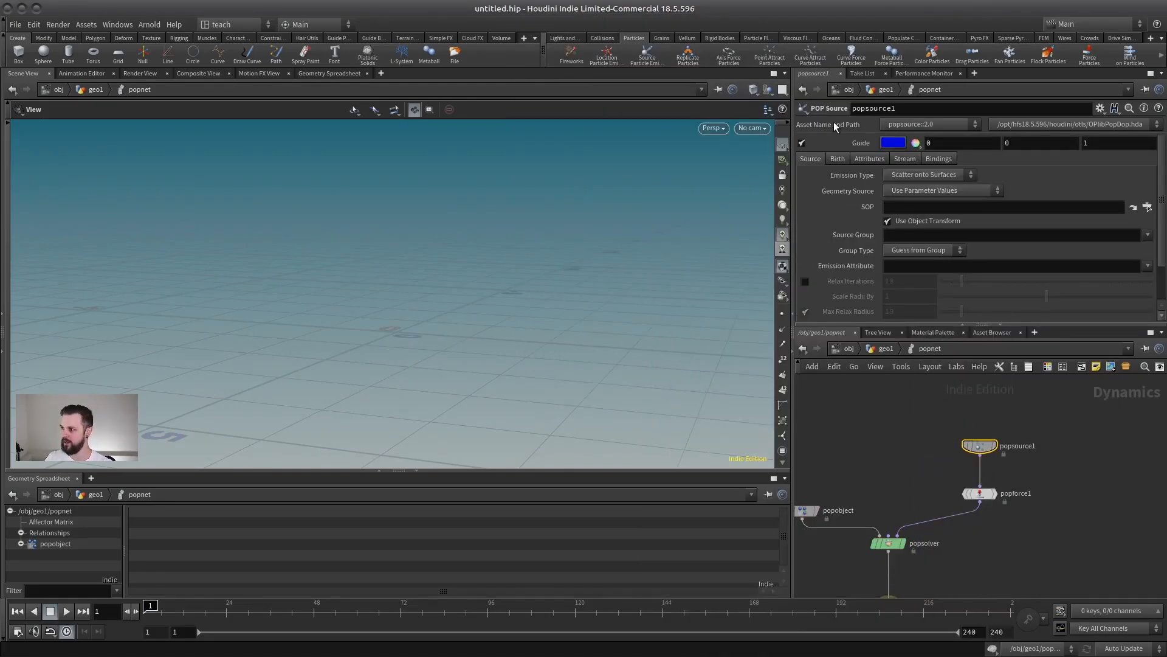
click(838, 159)
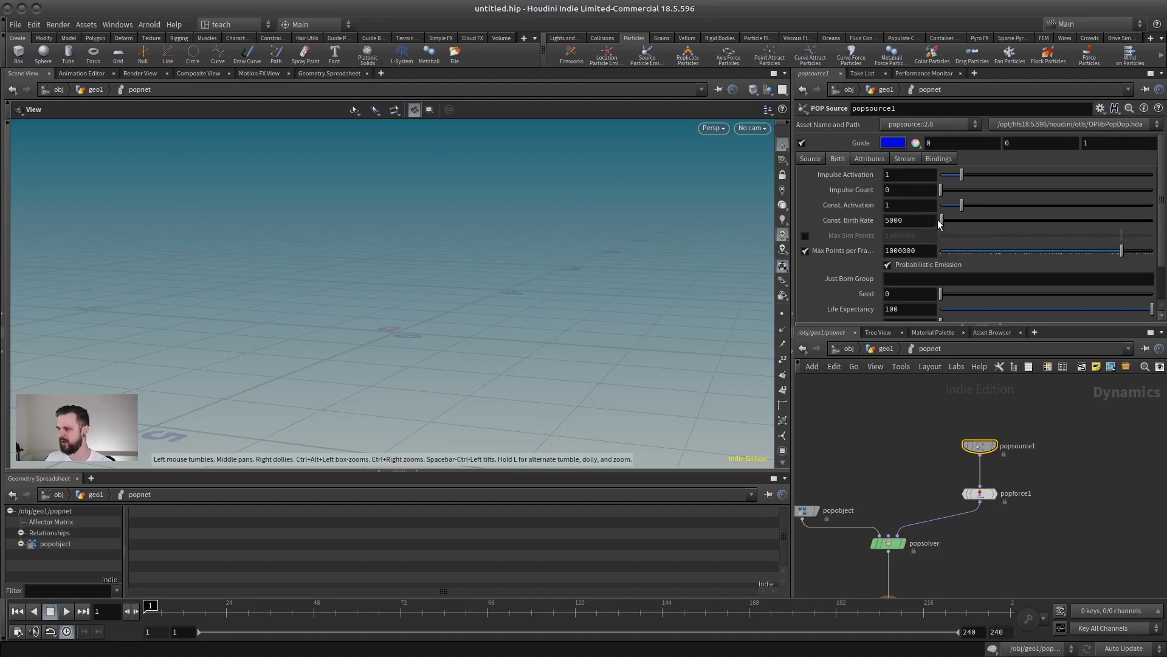
Set the POP Source's Const. Birth Rate to 0 and its Impulse Count to 1000.
drag(941, 220, 873, 247)
double_click(888, 189)
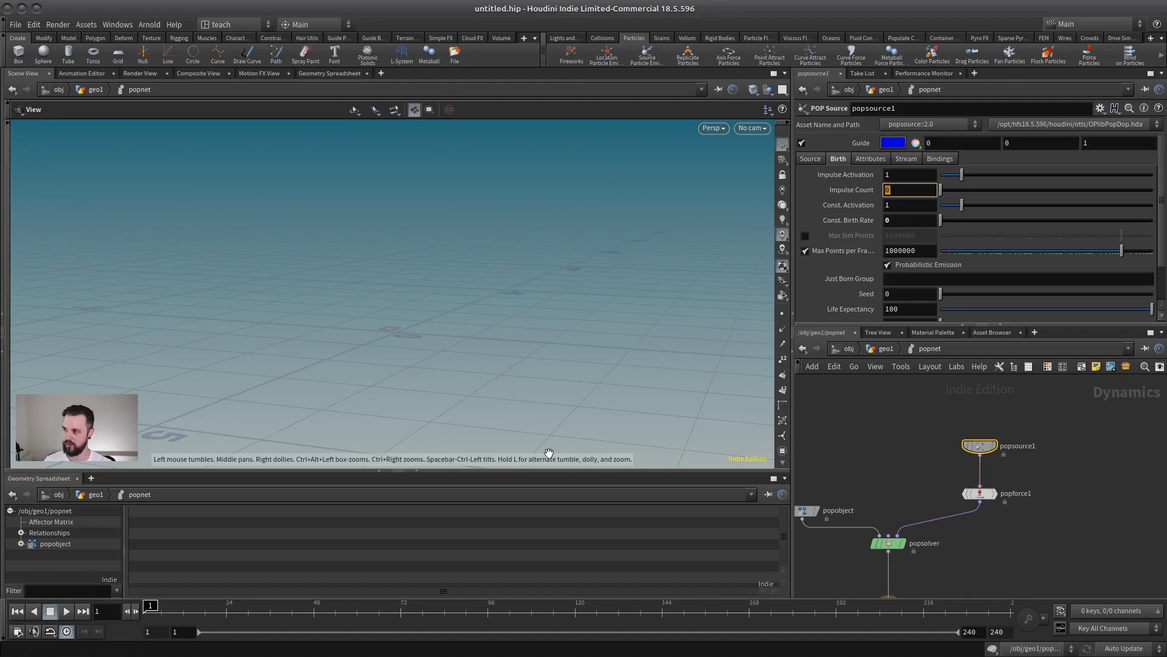
text(1000)
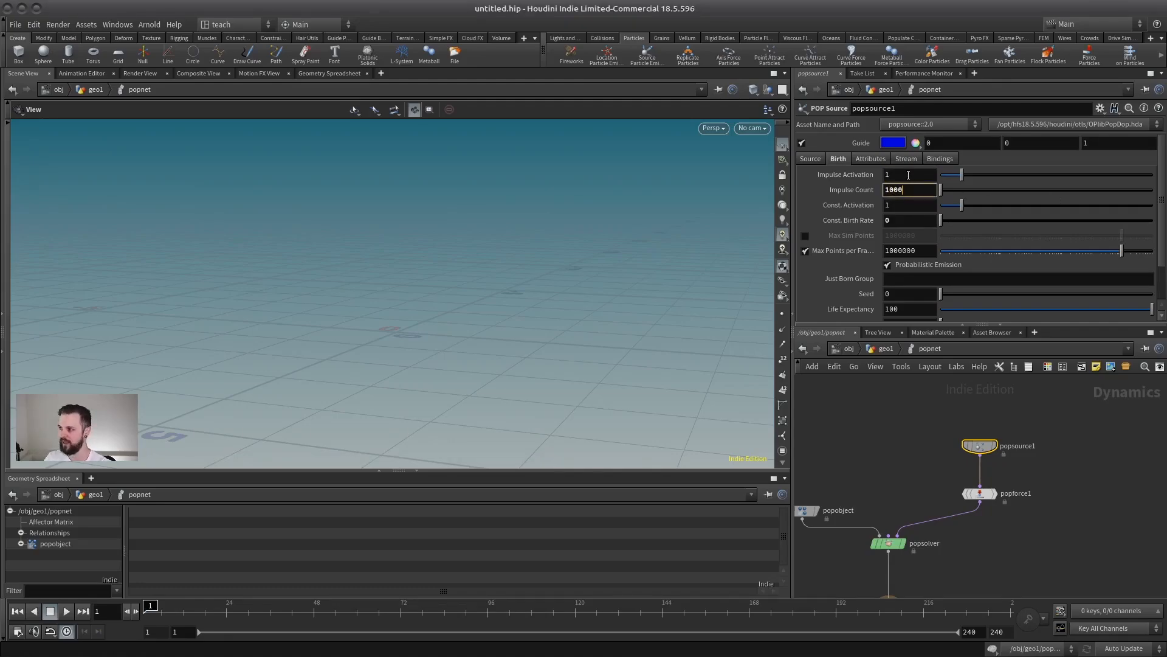
Enter the expression $FF==1 for the POP Source's Impulse Activation.
click(909, 175)
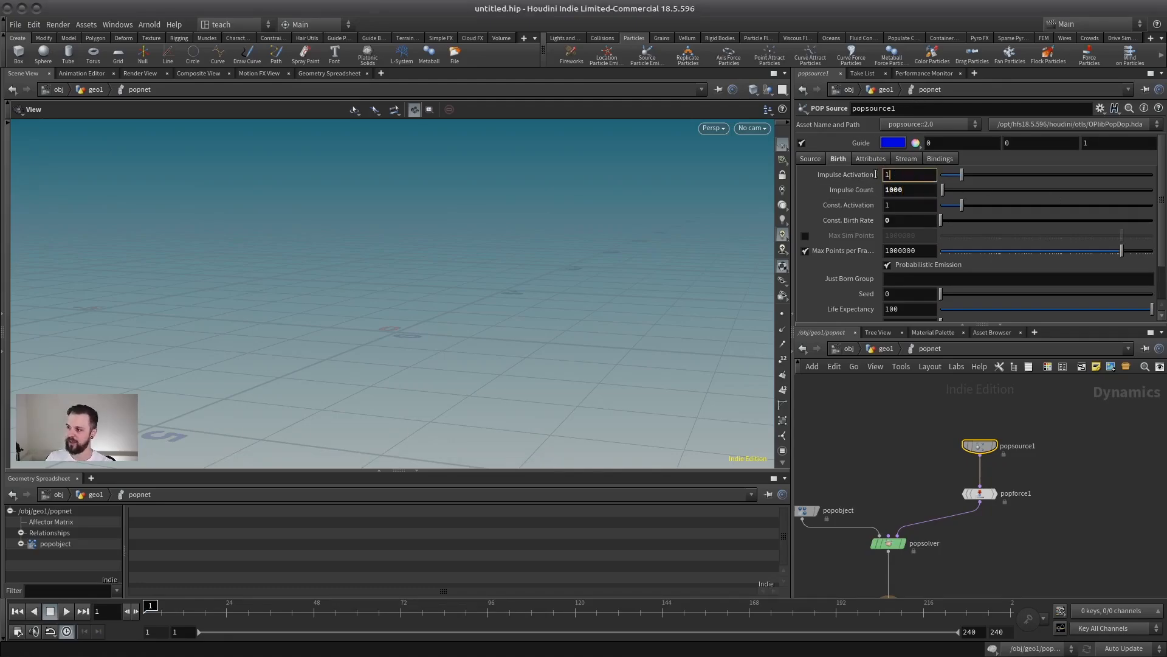
drag(875, 174, 861, 179)
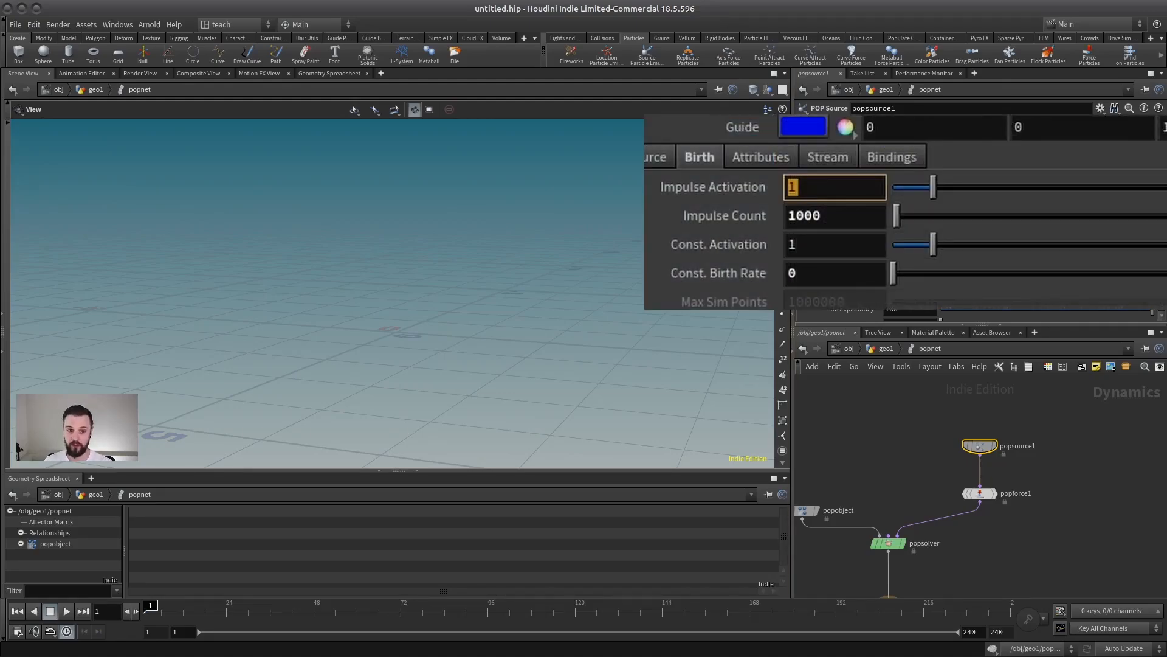
text($)
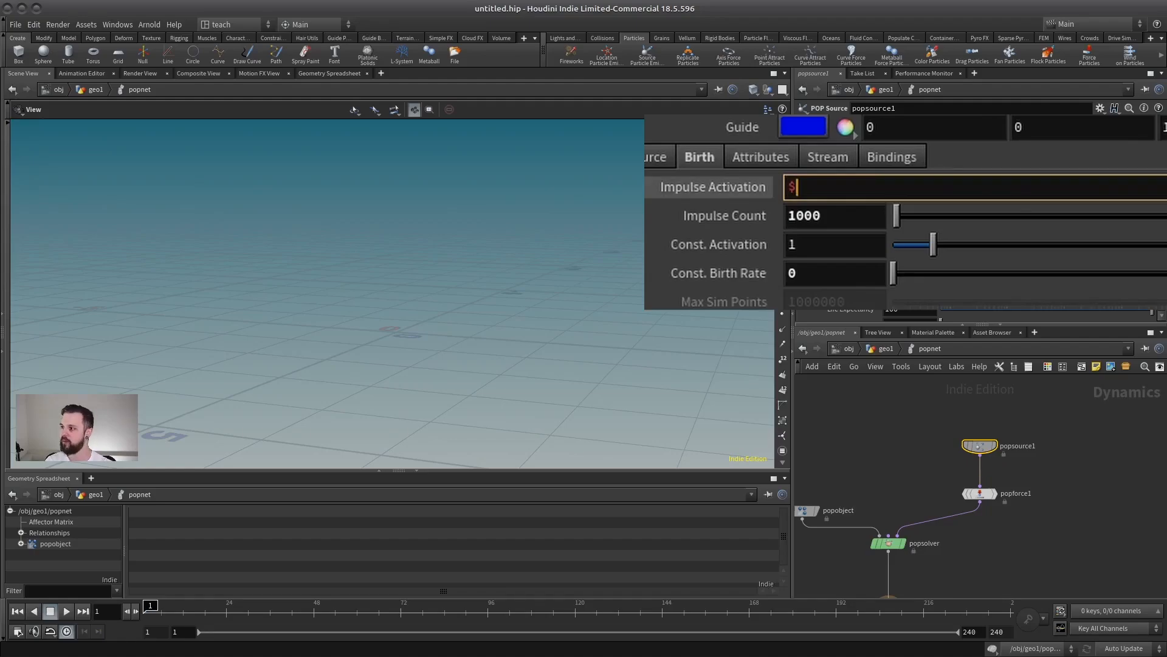
text(F=)
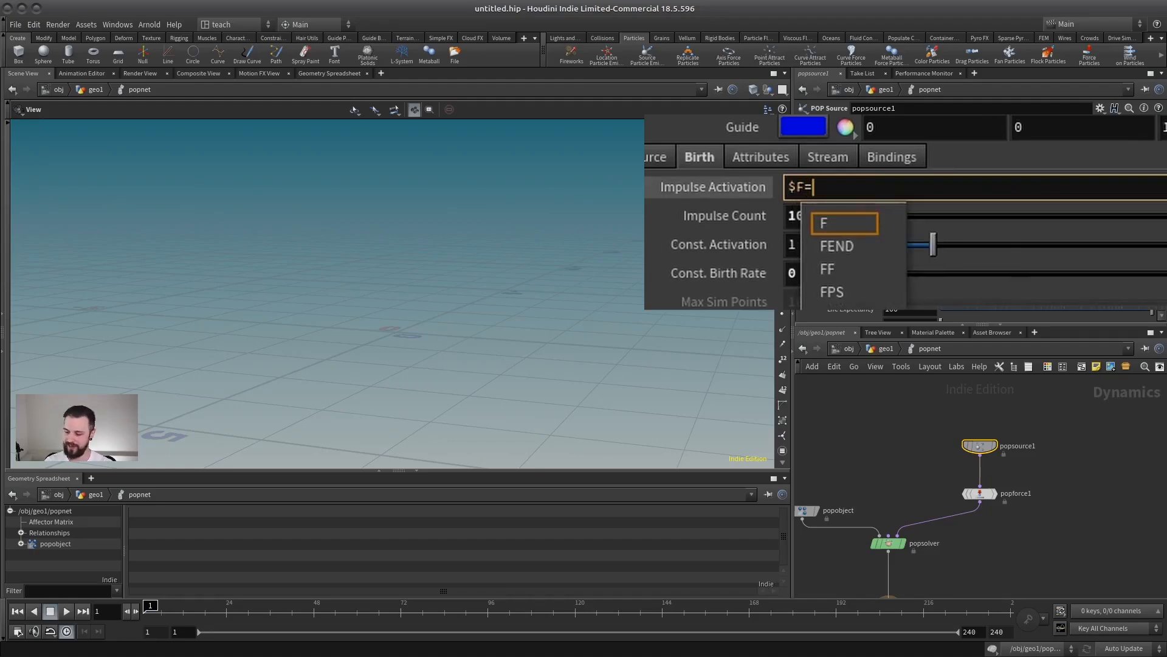
text(=1)
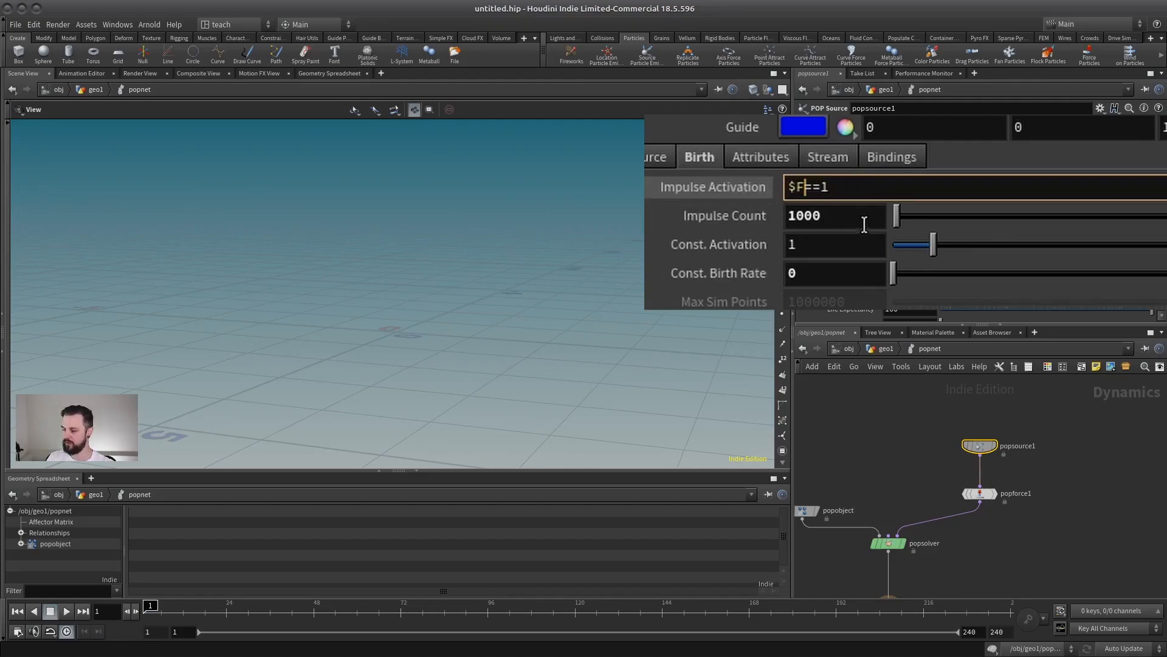
text(F)
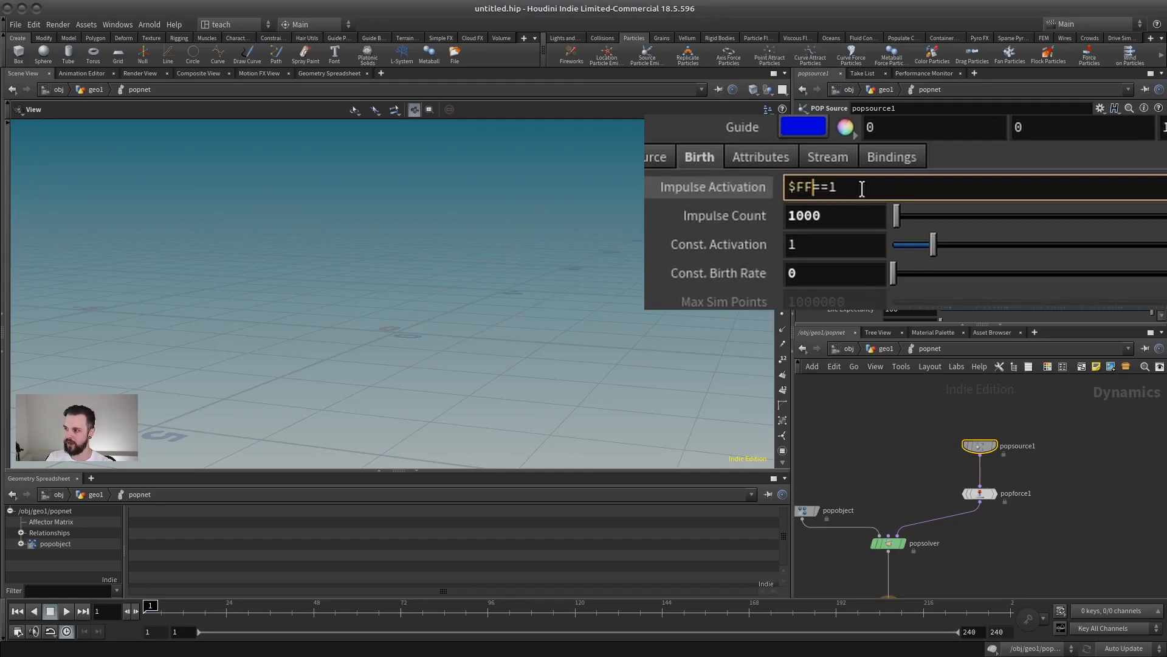
key(Return)
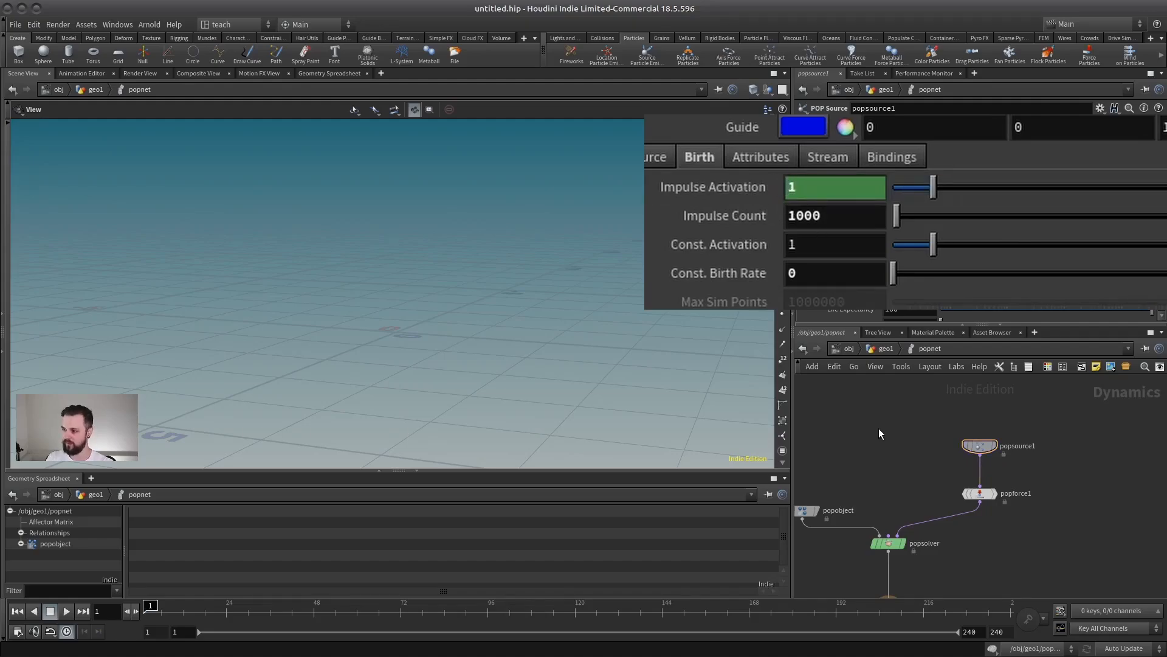
Advance to frame 2 to check the Impulse Activation value and its expression, and return to frame 1.
key(Right)
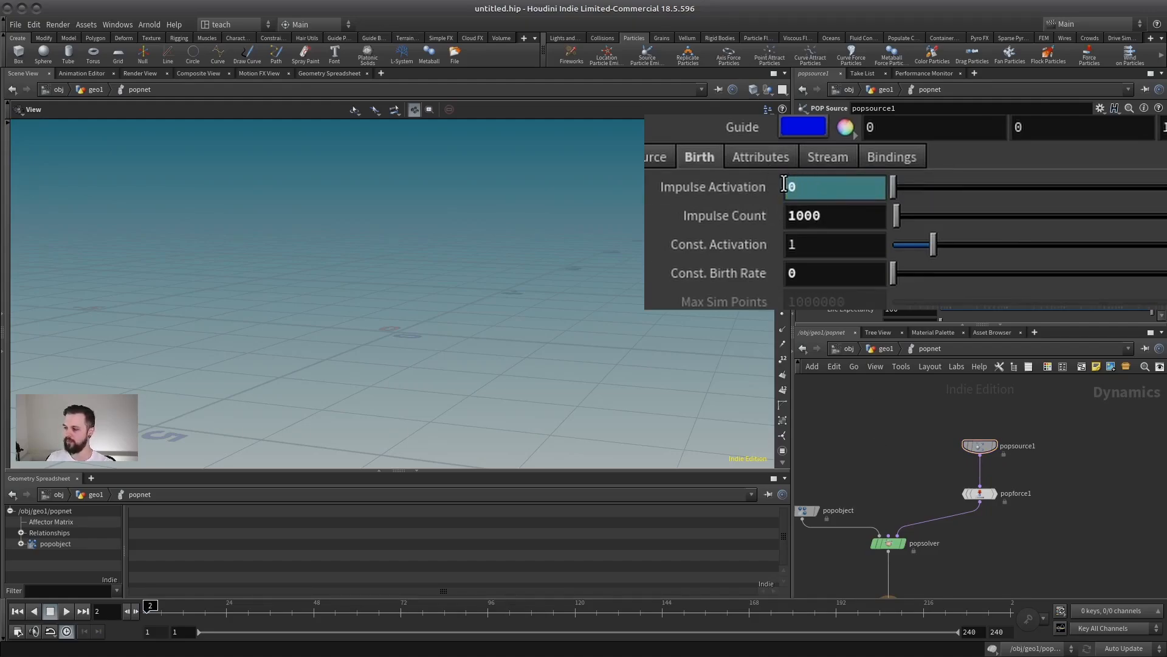
click(754, 187)
drag(847, 187, 722, 196)
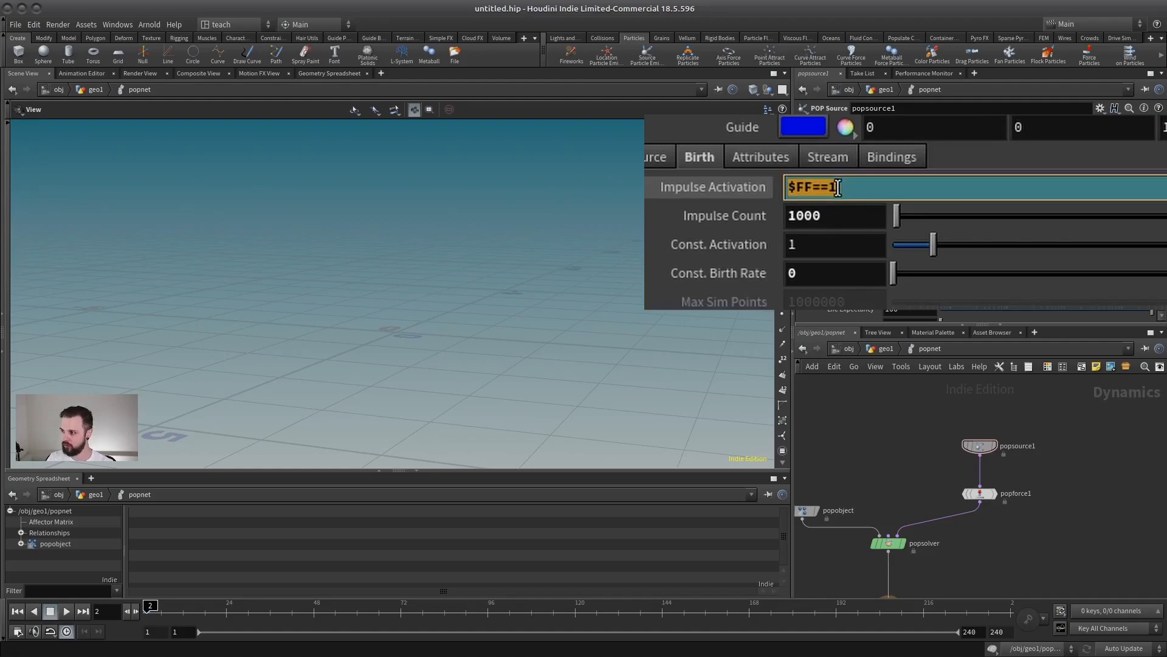
click(757, 185)
click(34, 611)
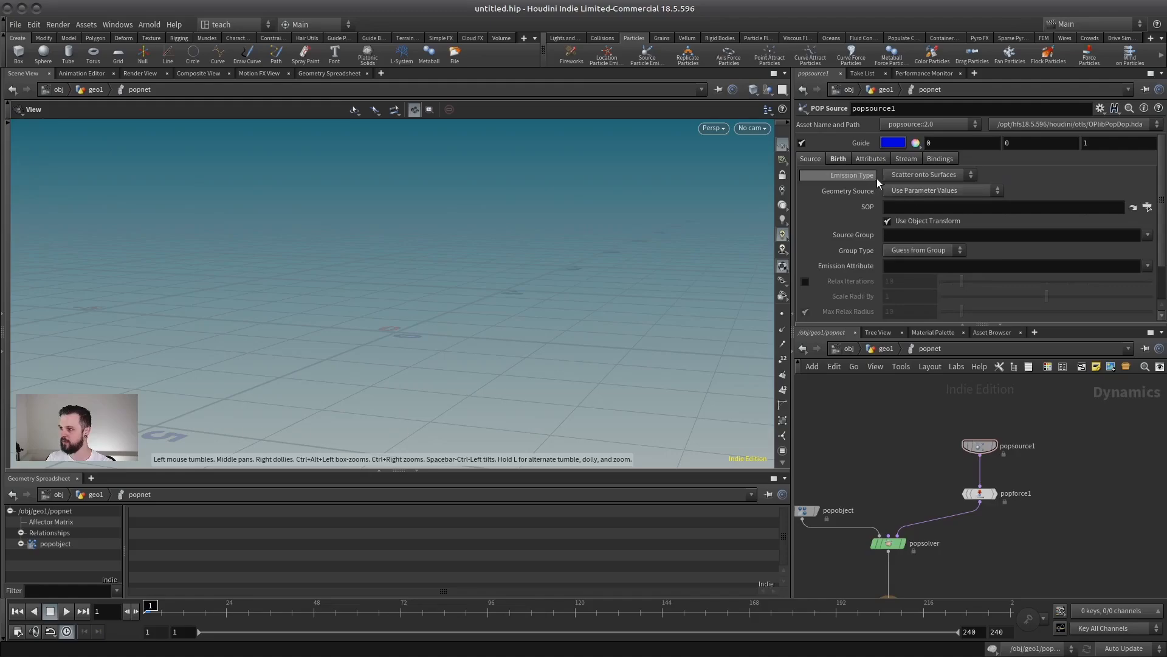
Set popsource1's Geometry Source to Use First Context Geometry and return to its Birth settings.
click(913, 190)
click(925, 217)
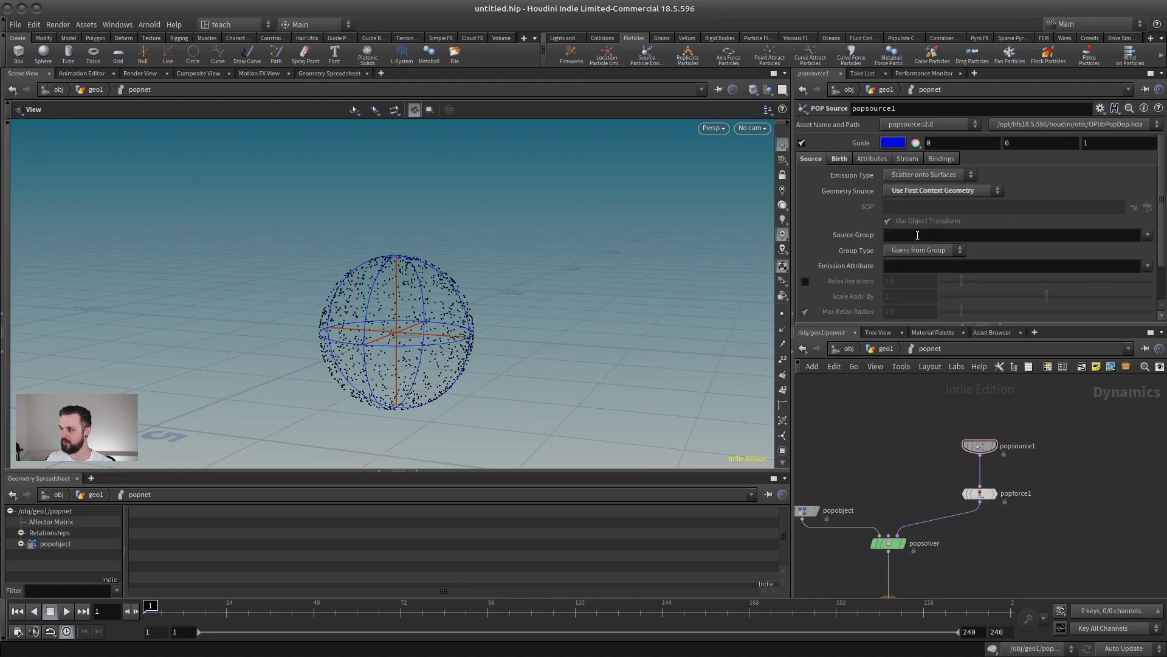
click(838, 159)
Play the particle simulation to check the single-frame emission, stop it, and rewind to frame 1.
click(67, 611)
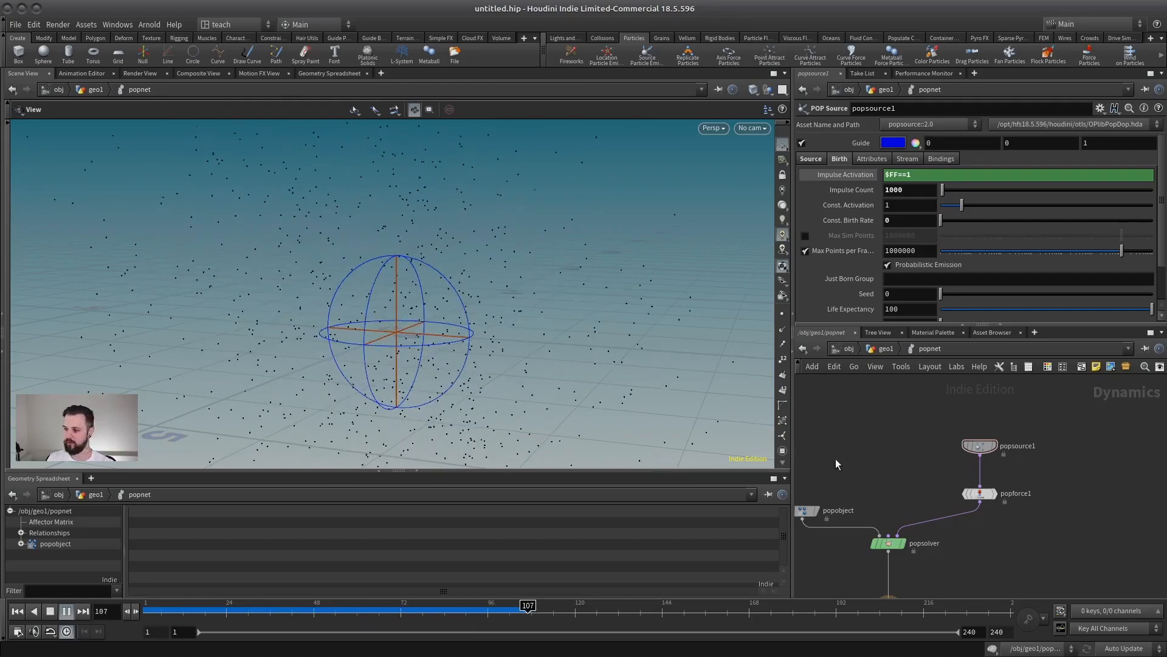
middle_drag(836, 459, 887, 446)
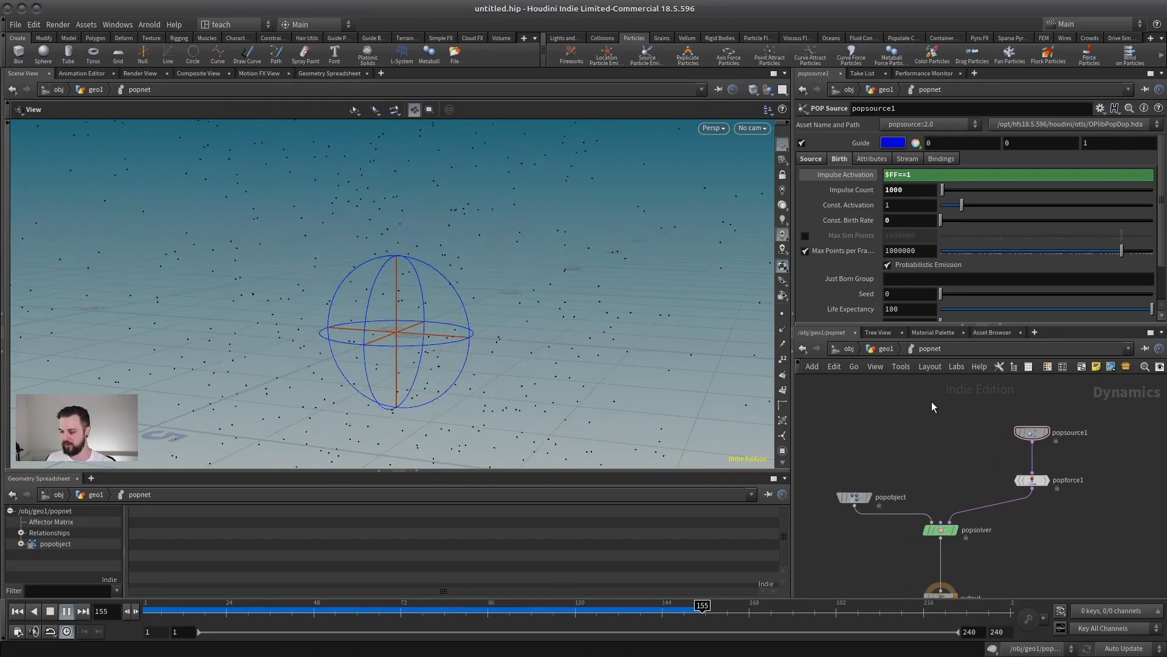
middle_drag(1071, 411, 997, 420)
drag(1034, 407, 936, 456)
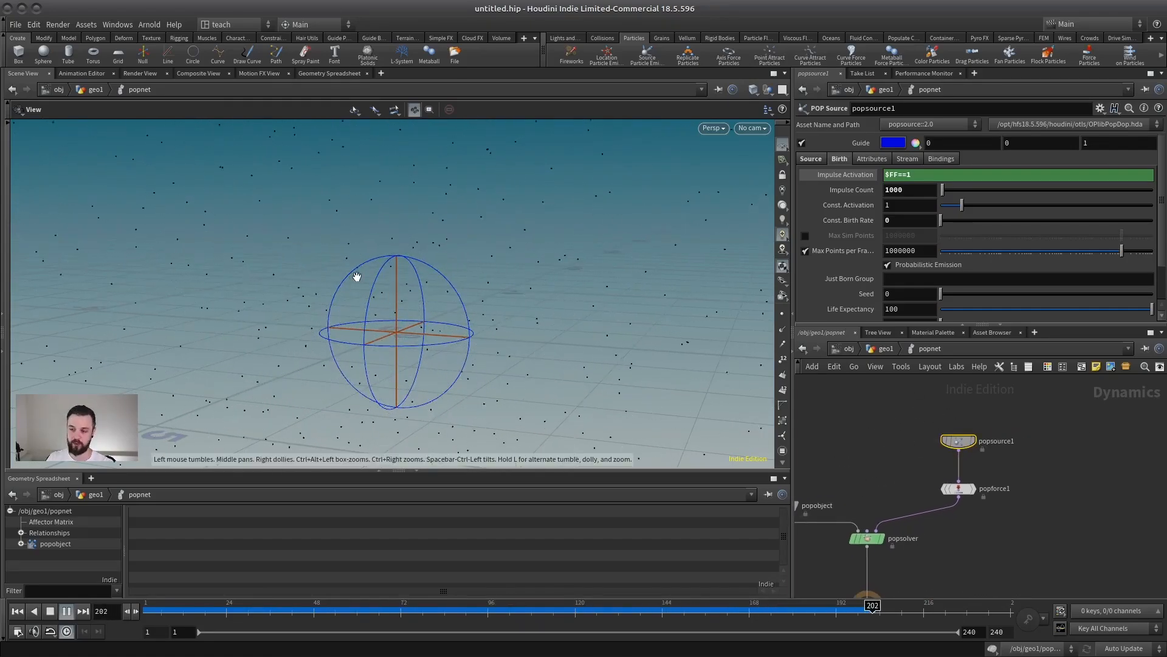
click(50, 611)
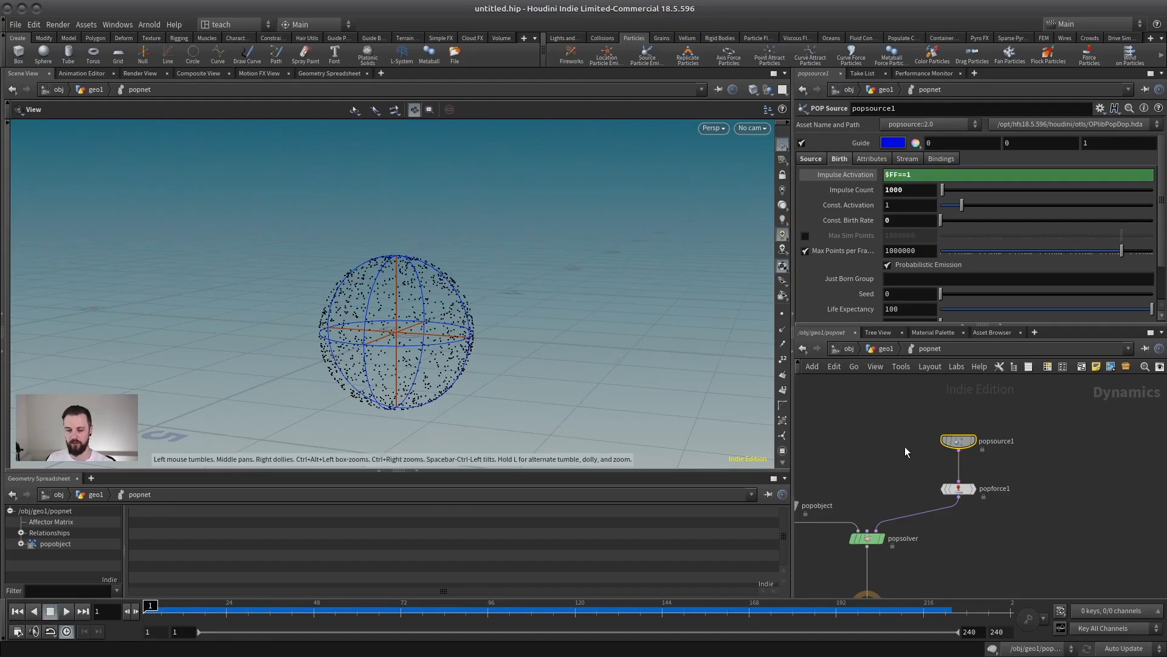
Change the Impulse Activation expression to $FF==$FSTART.
double_click(911, 176)
click(881, 412)
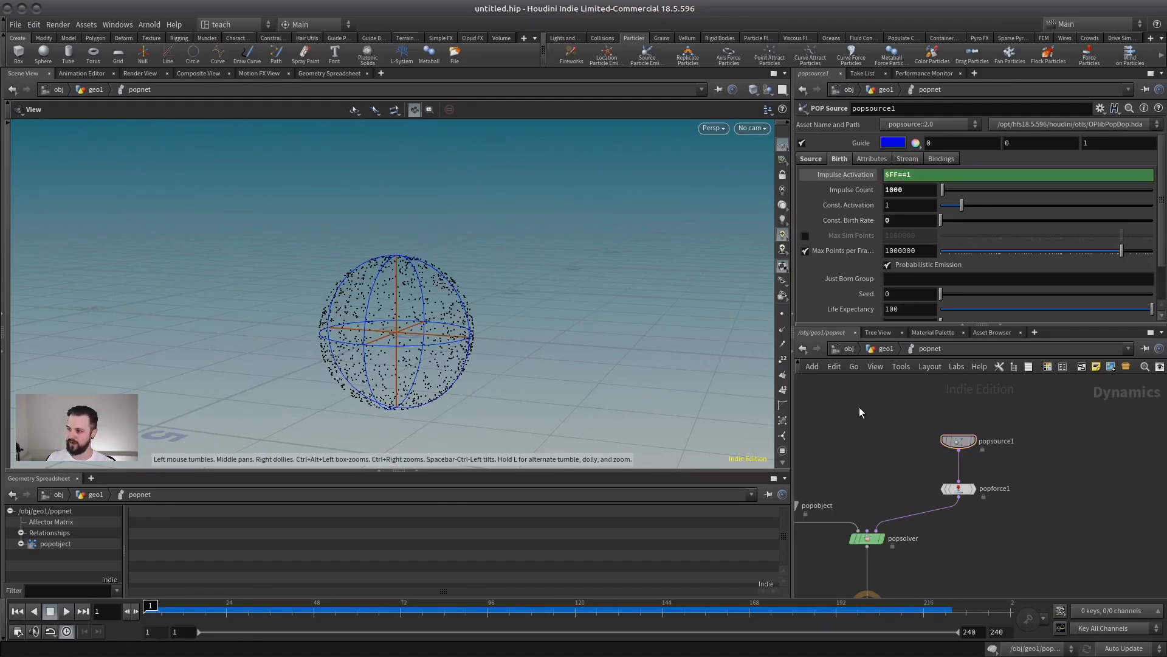
middle_drag(860, 408, 879, 385)
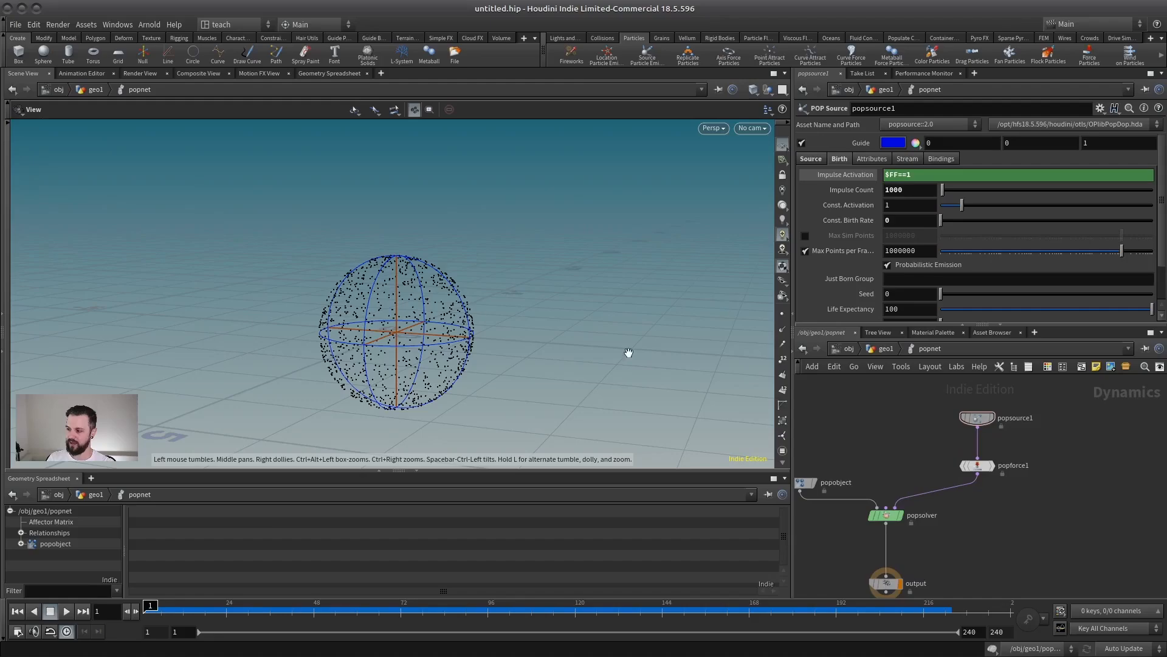
double_click(908, 176)
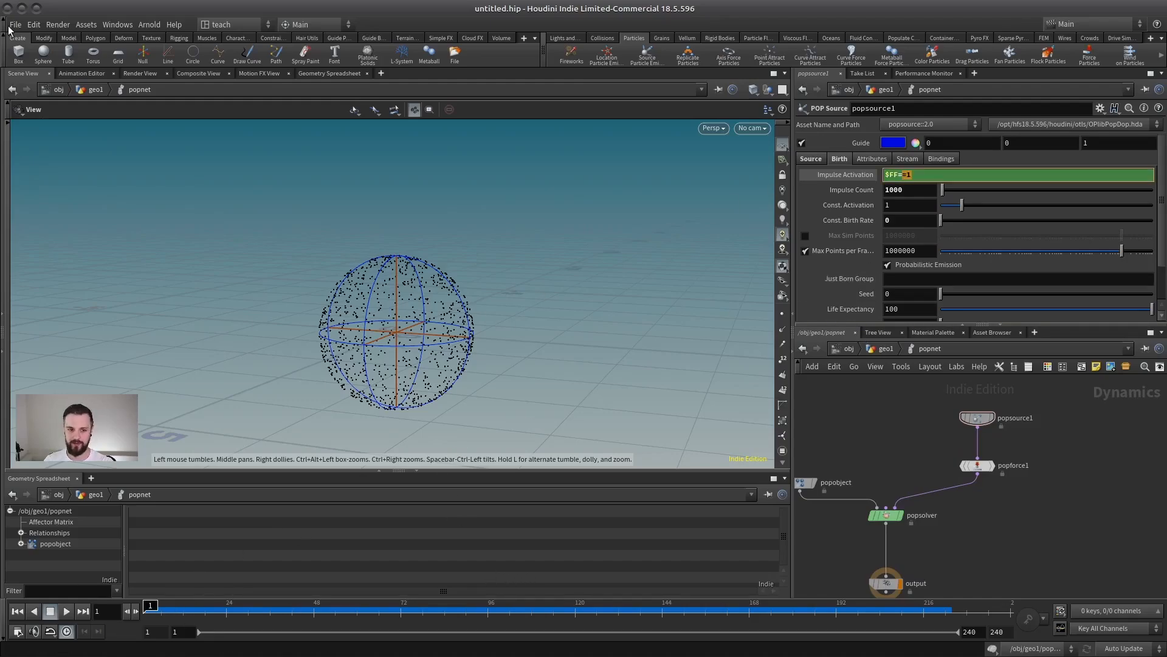
key(BackSpace)
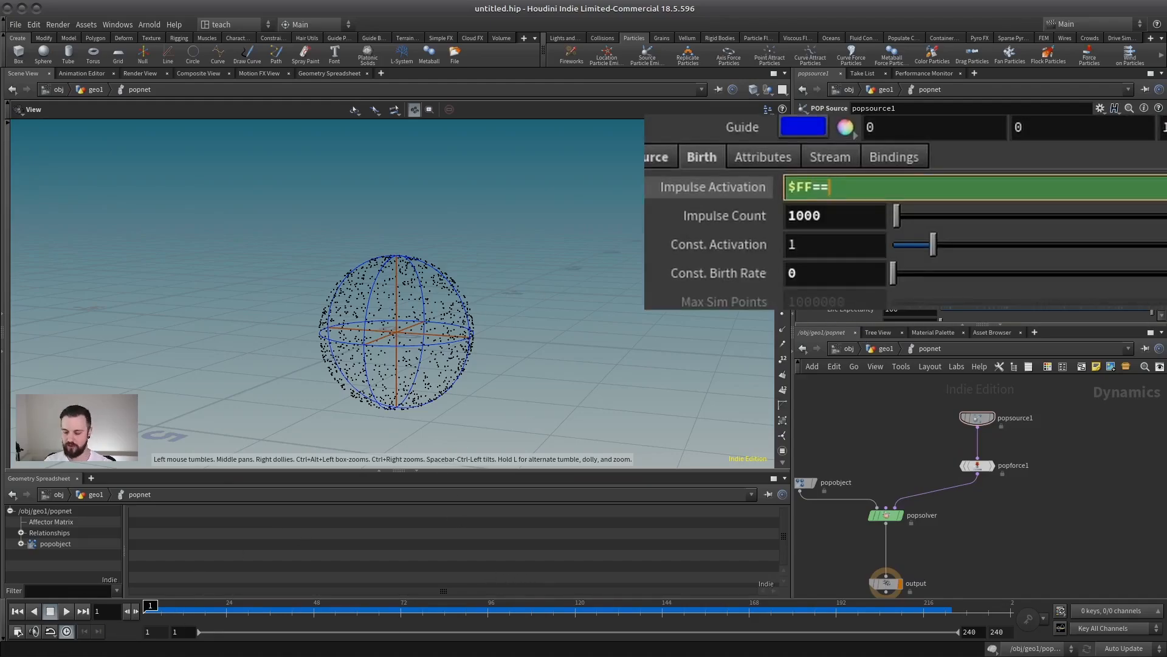
text($F)
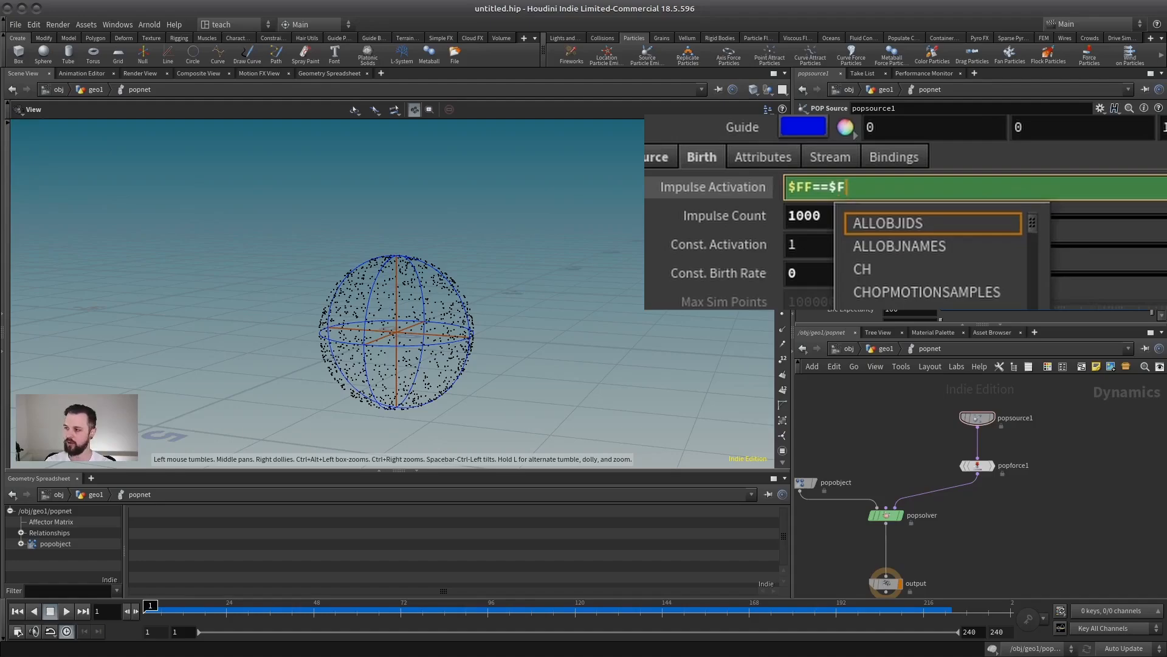
text(START)
key(Return)
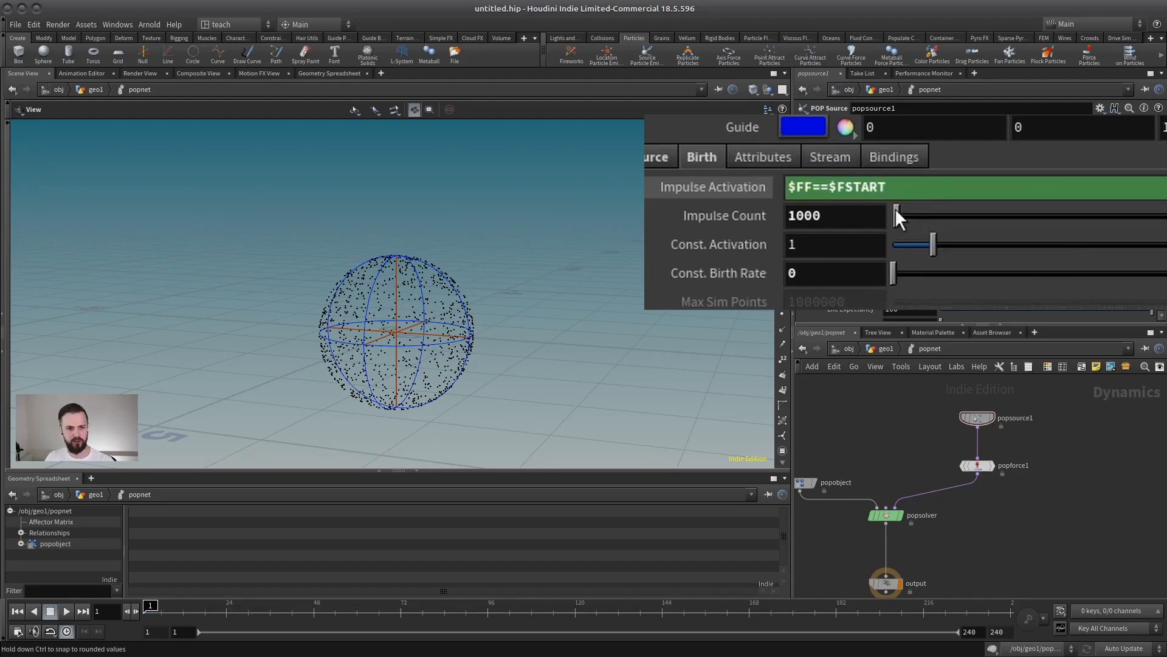
Examine the start-frame expression, play the simulation with it, and rewind to frame 1.
drag(830, 185, 892, 200)
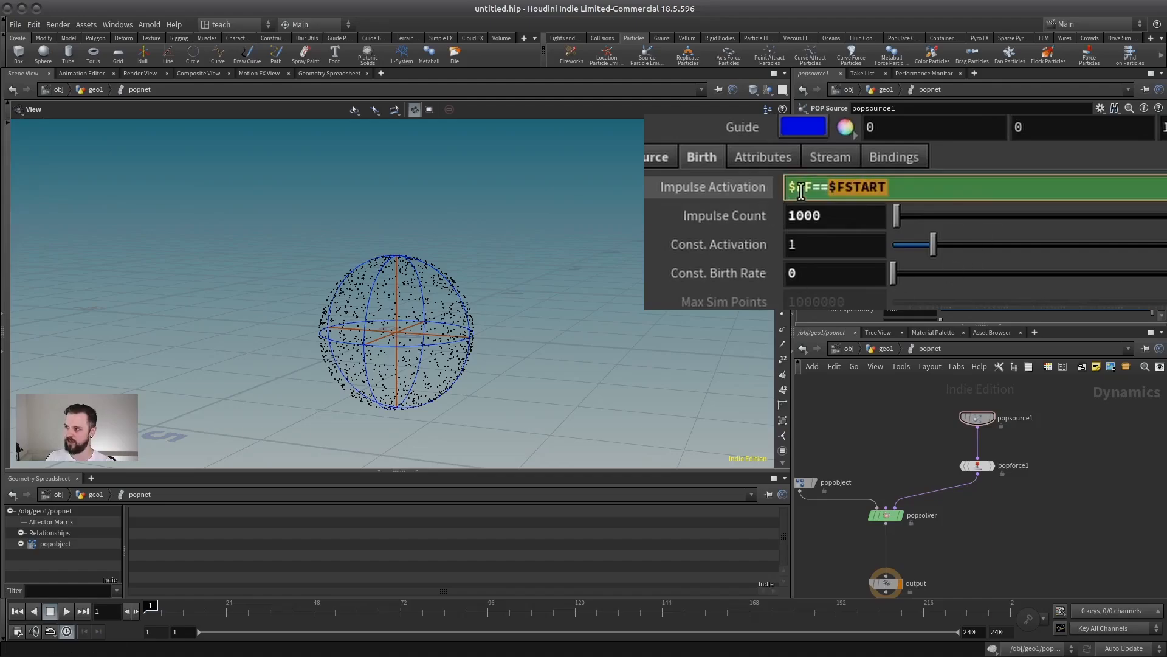
mouse_move(814, 187)
mouse_down()
mouse_move(787, 188)
mouse_move(830, 191)
mouse_move(821, 201)
mouse_up()
click(858, 186)
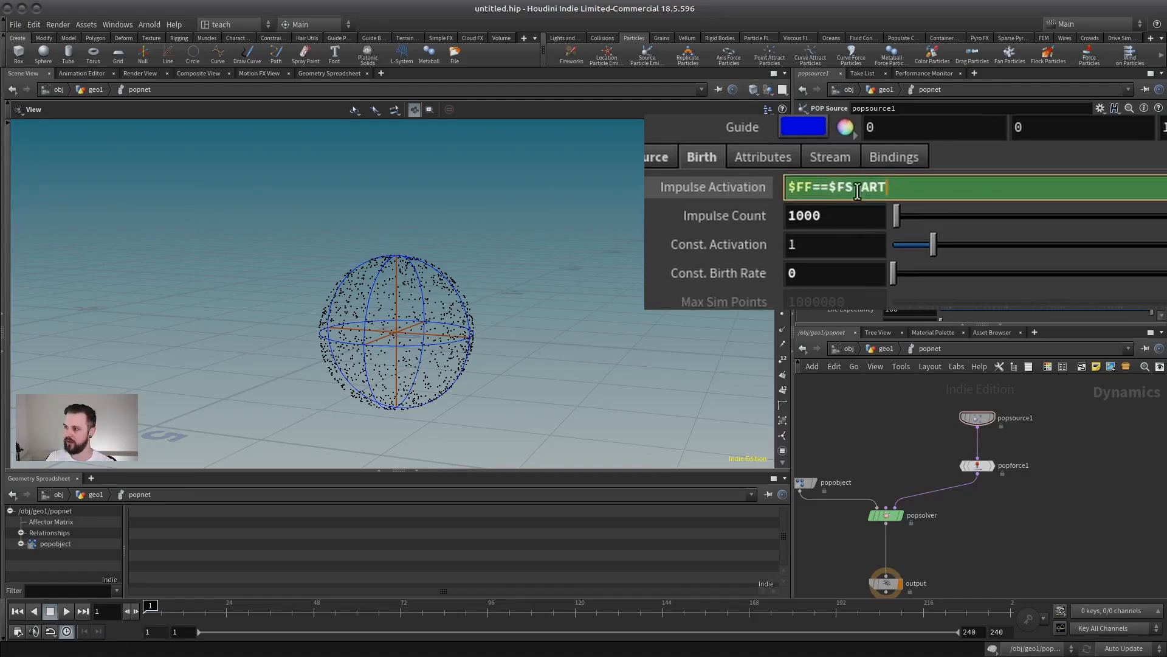
double_click(831, 186)
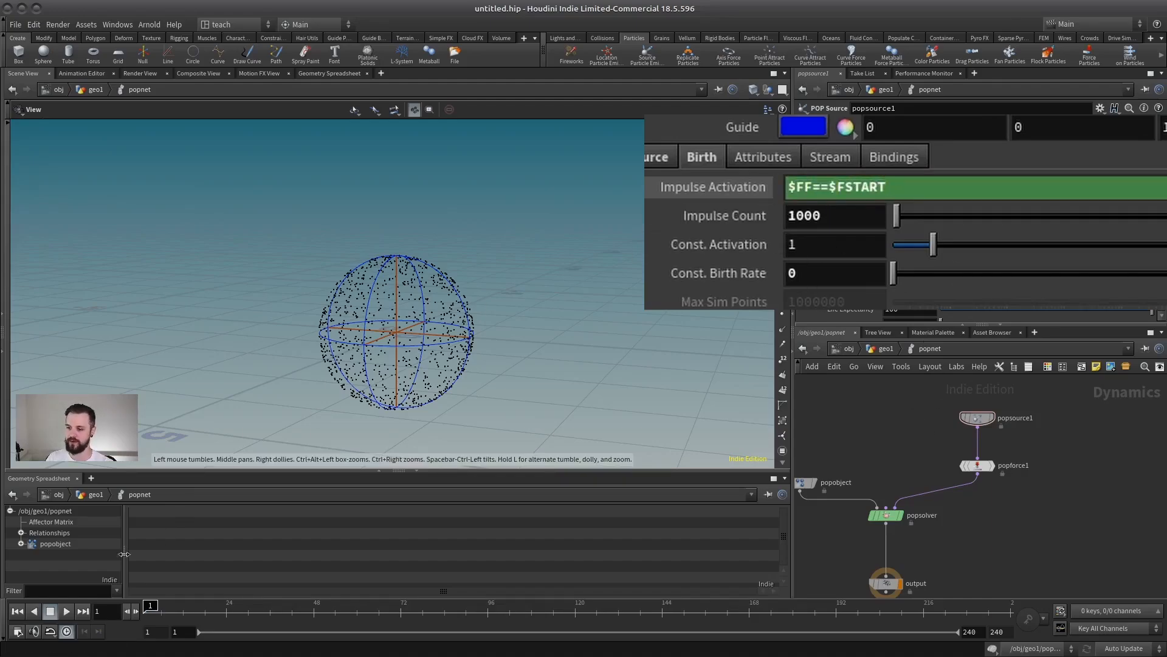
click(67, 611)
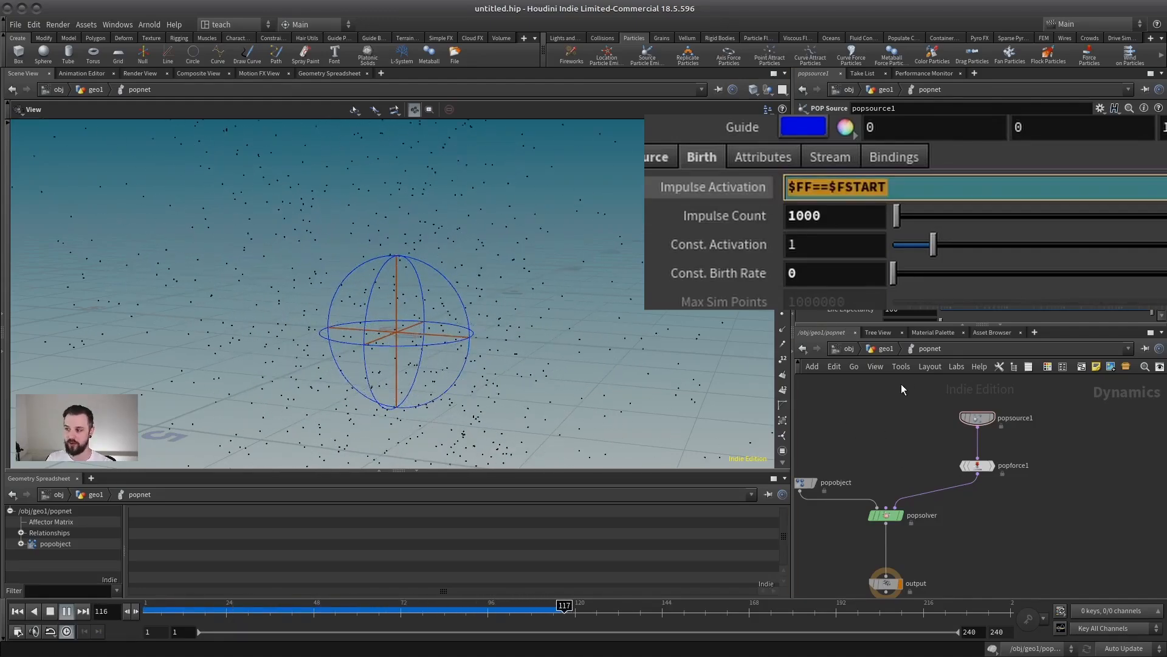
double_click(812, 216)
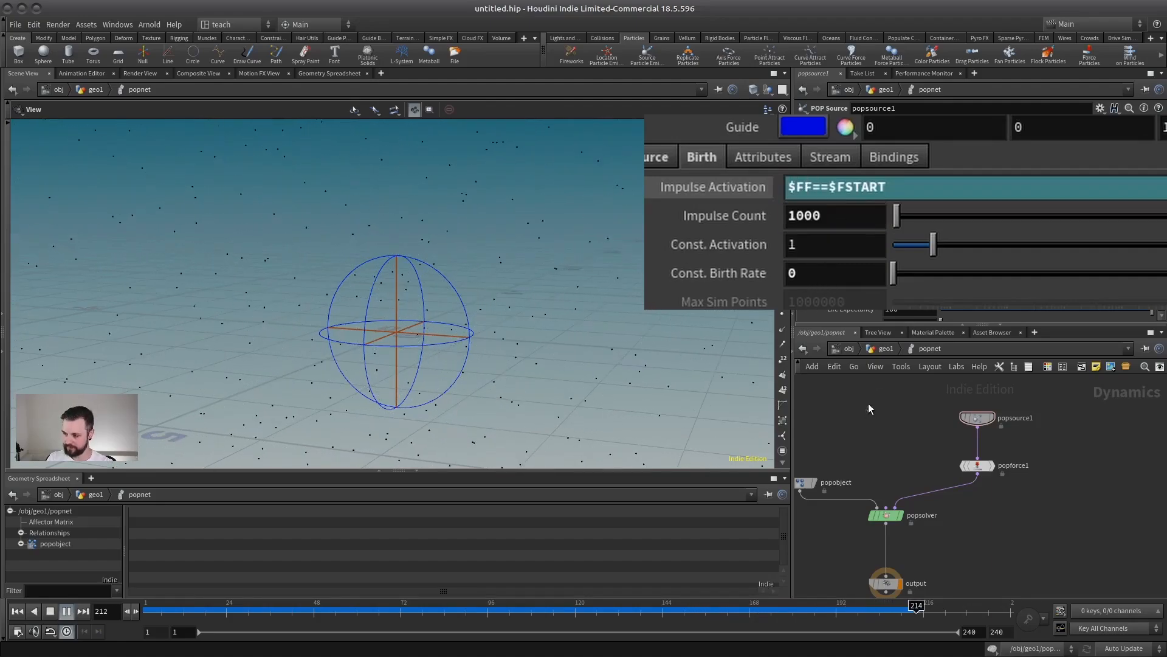
click(50, 611)
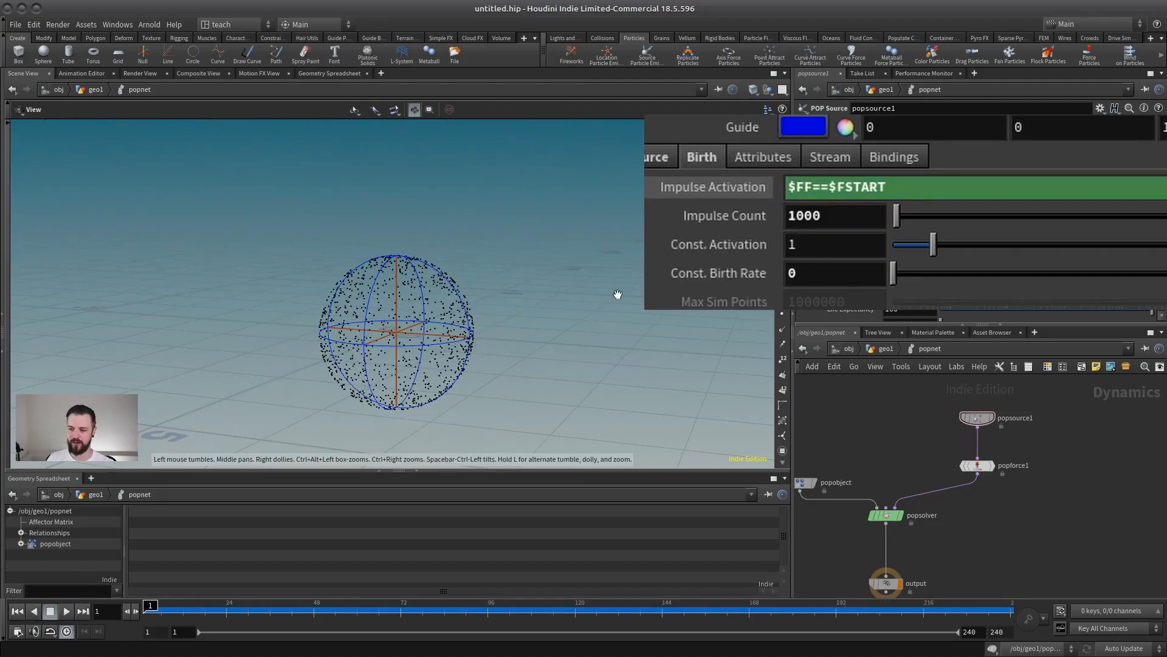
Change the Impulse Activation expression to $FF==10, play the simulation briefly, and rewind to frame 1.
middle_drag(878, 437, 904, 436)
drag(823, 482, 826, 466)
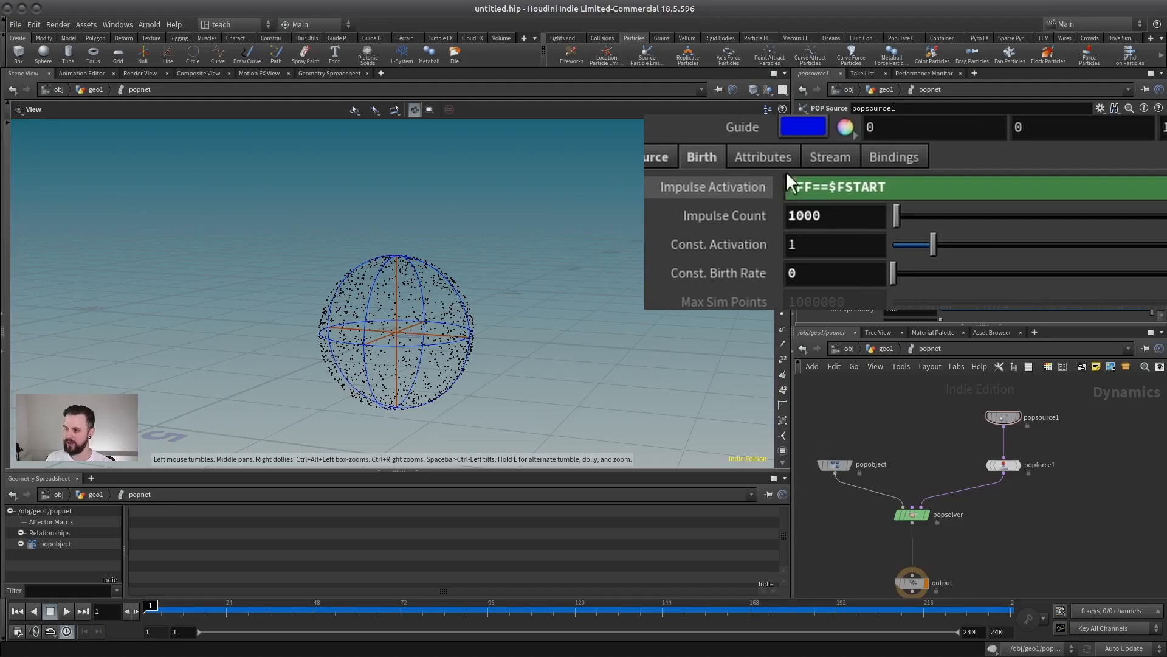
double_click(827, 186)
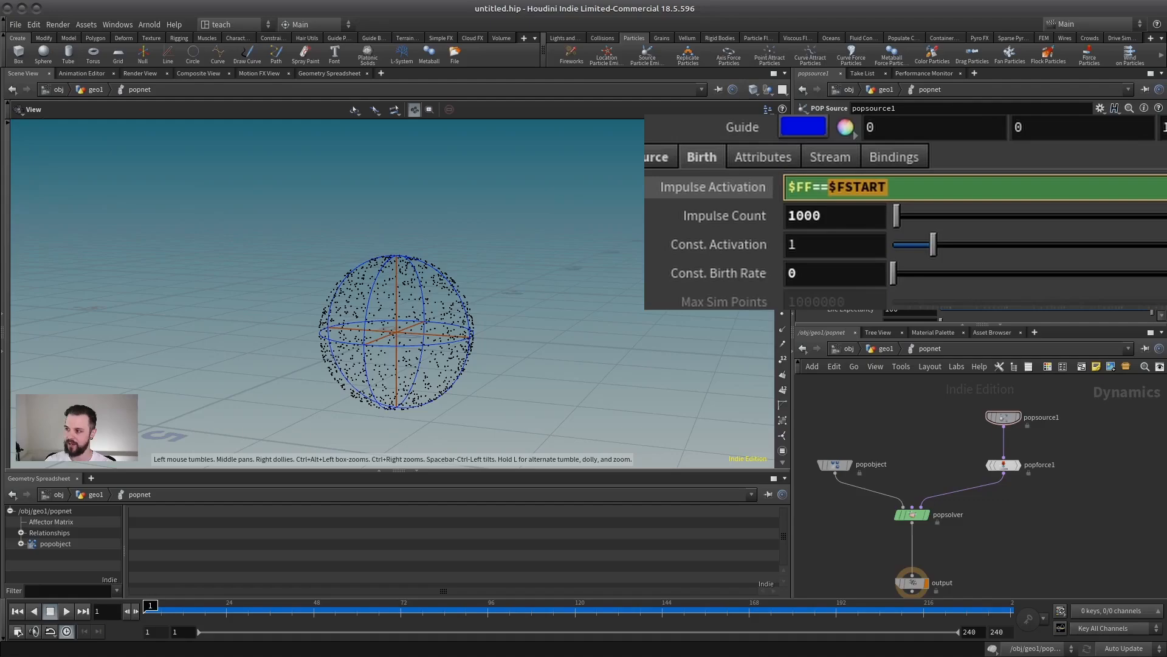
text(10)
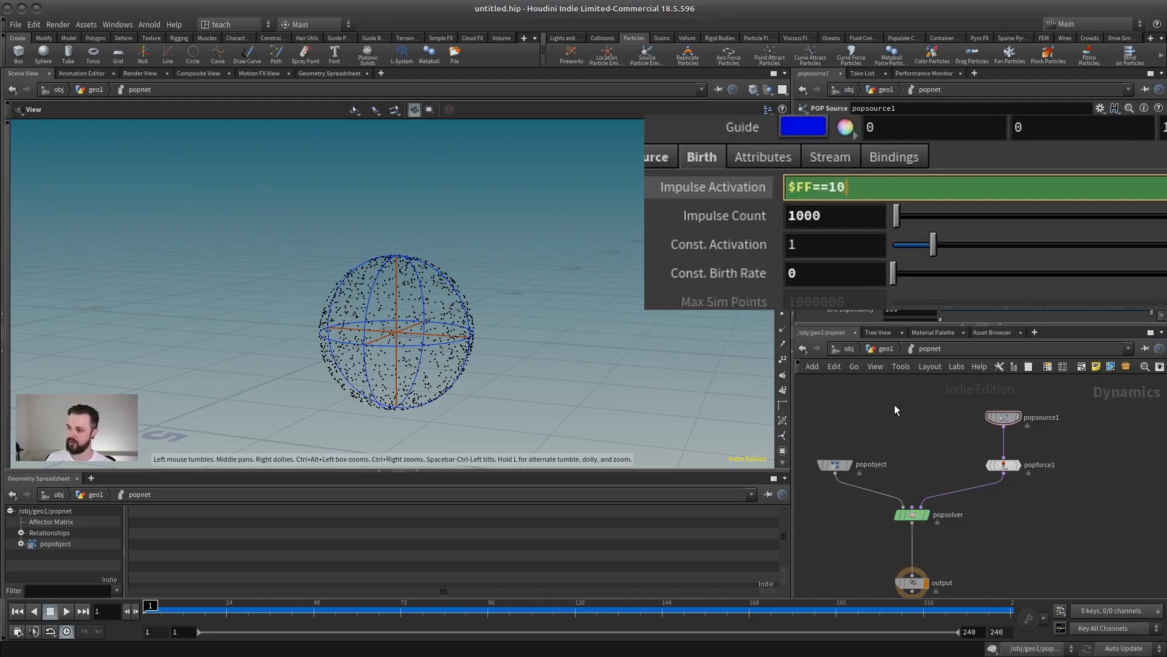
key(Return)
click(66, 611)
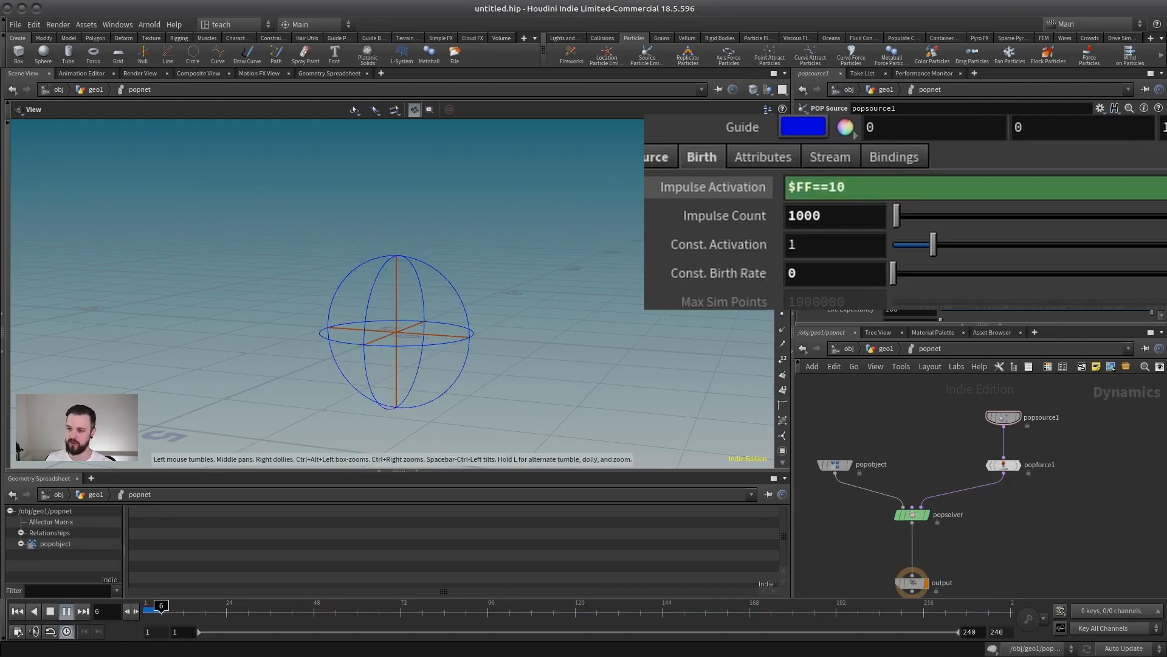
click(29, 611)
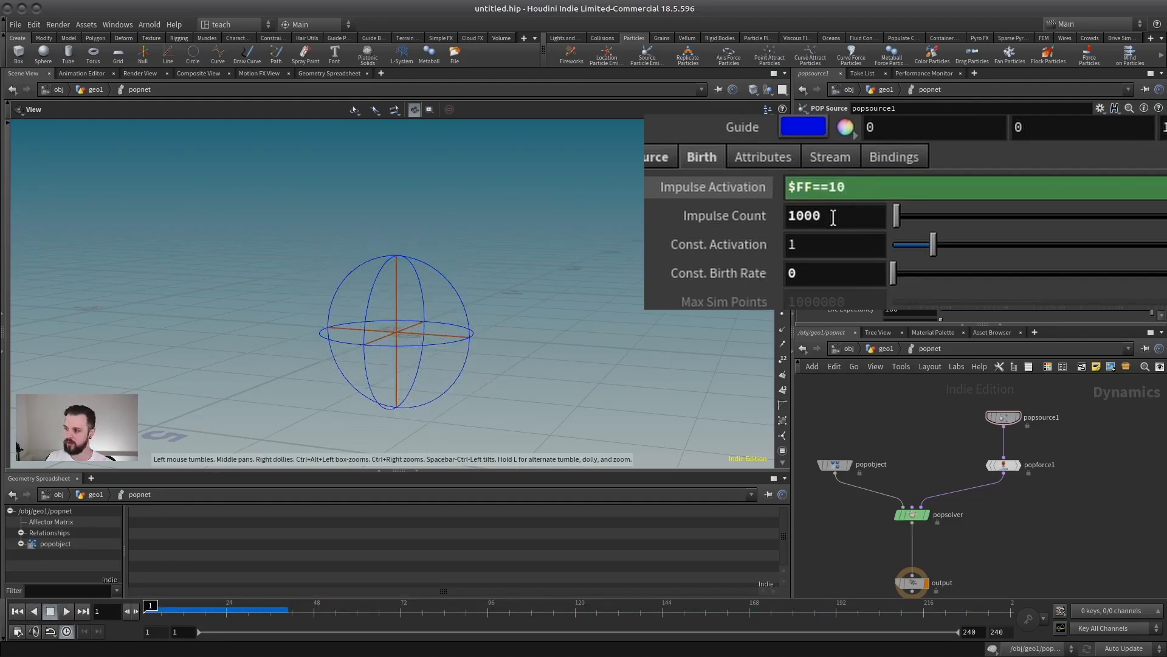
Change the Impulse Activation expression to $FF==30, play the simulation, and rewind to frame 1.
key(BackSpace)
text(3)
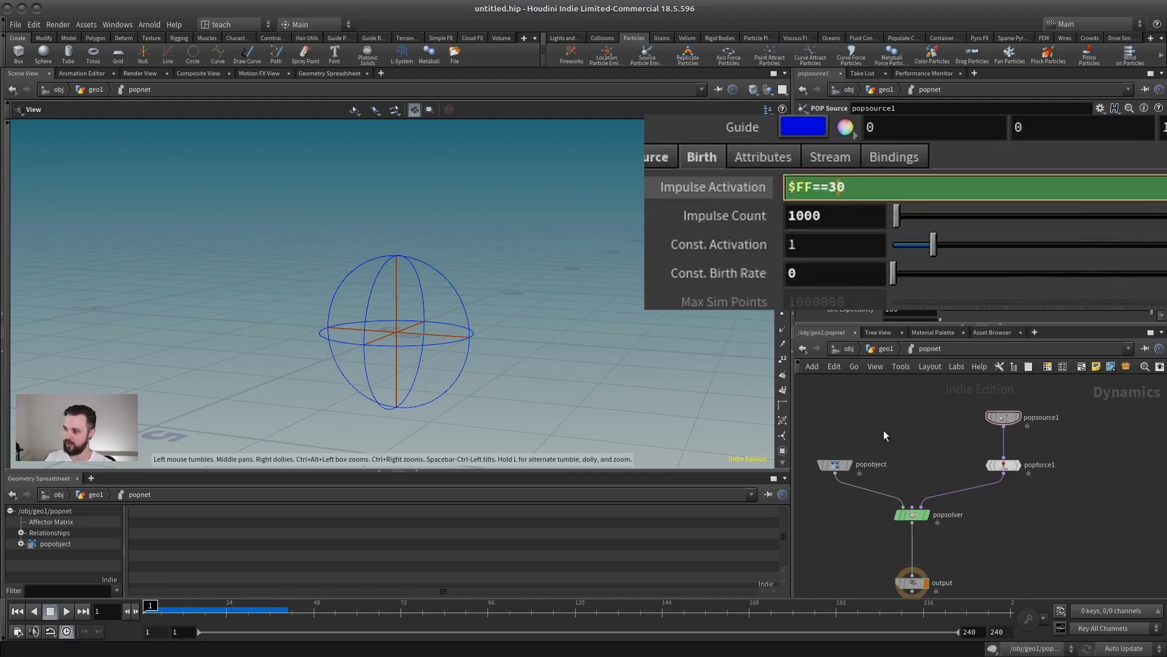
key(Return)
click(66, 611)
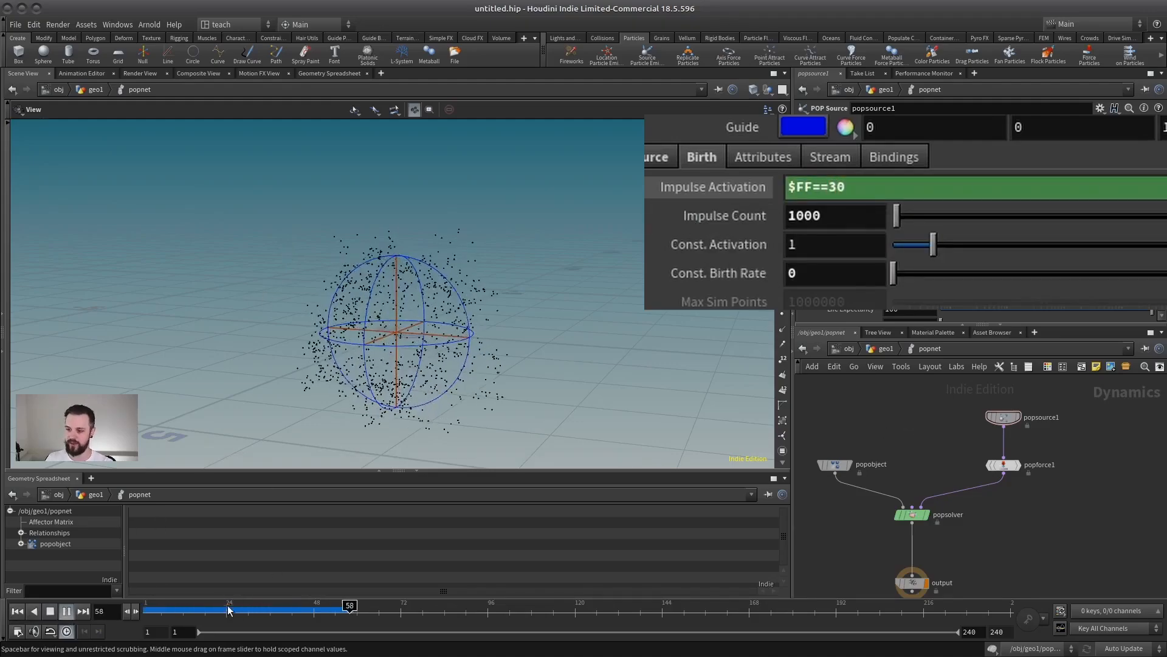
click(205, 610)
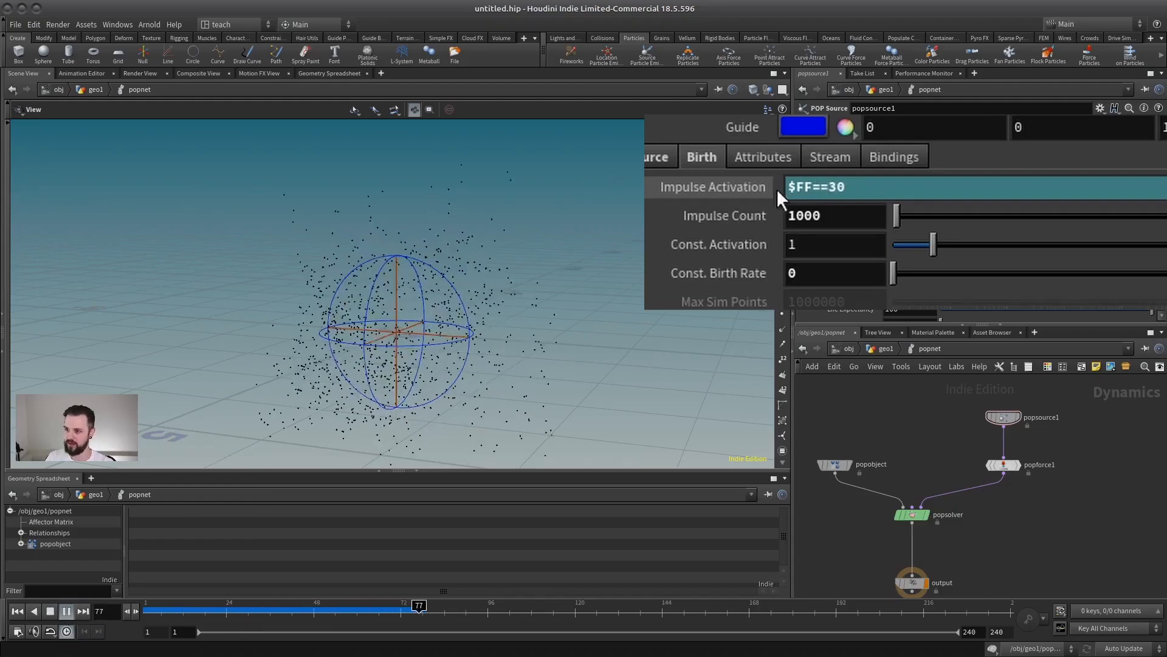
drag(877, 189, 780, 190)
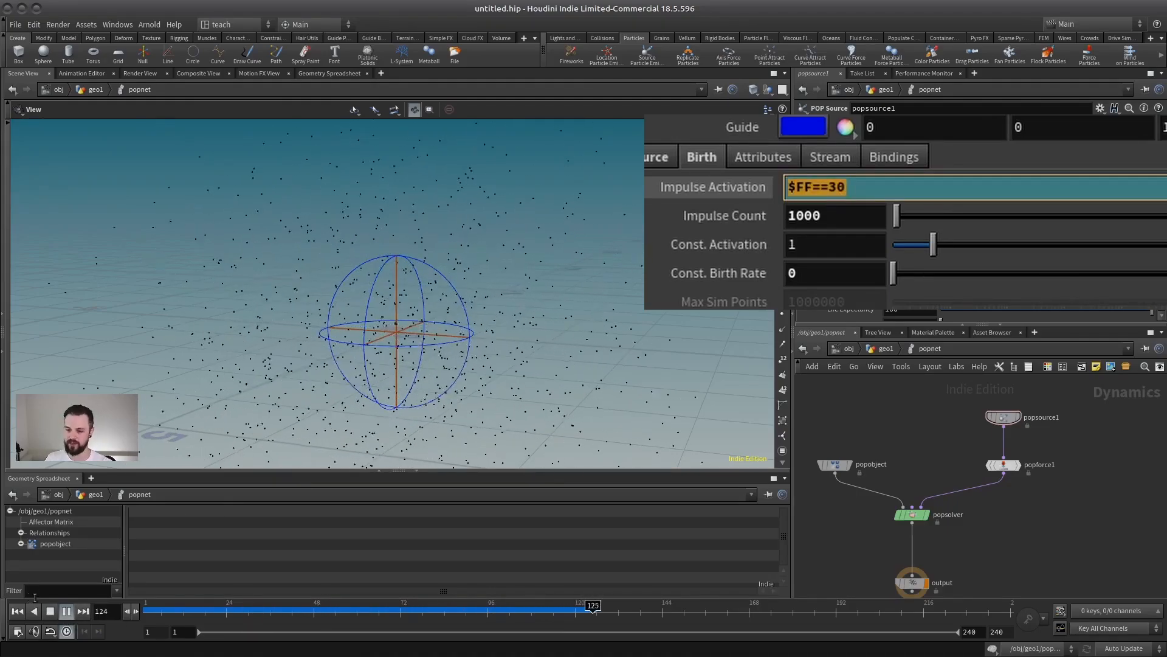
click(51, 612)
click(18, 611)
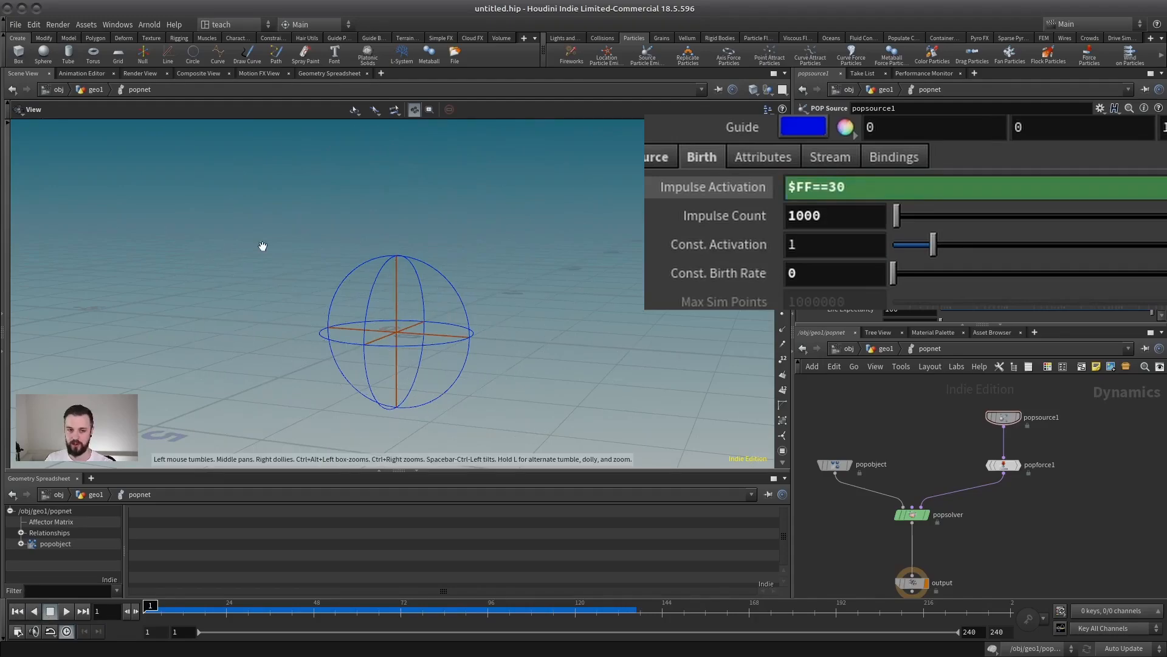
Change the comparison in the Impulse Activation expression to $FF<30 and return to frame 1.
click(831, 184)
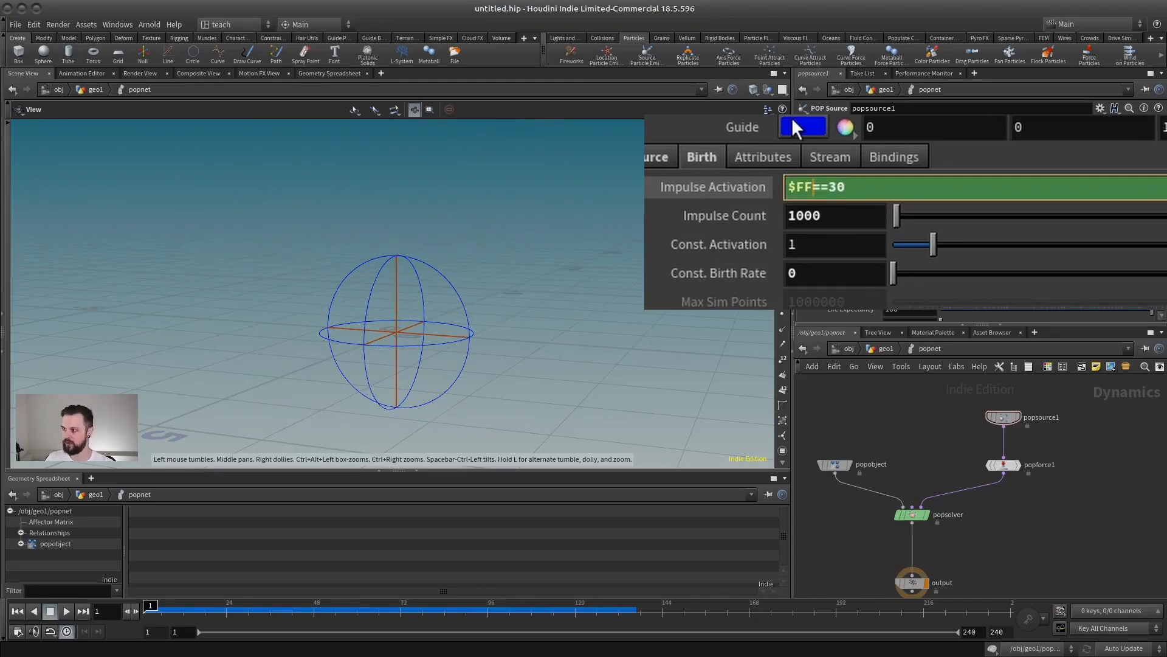
key(BackSpace)
key(BackSpace)
text(<)
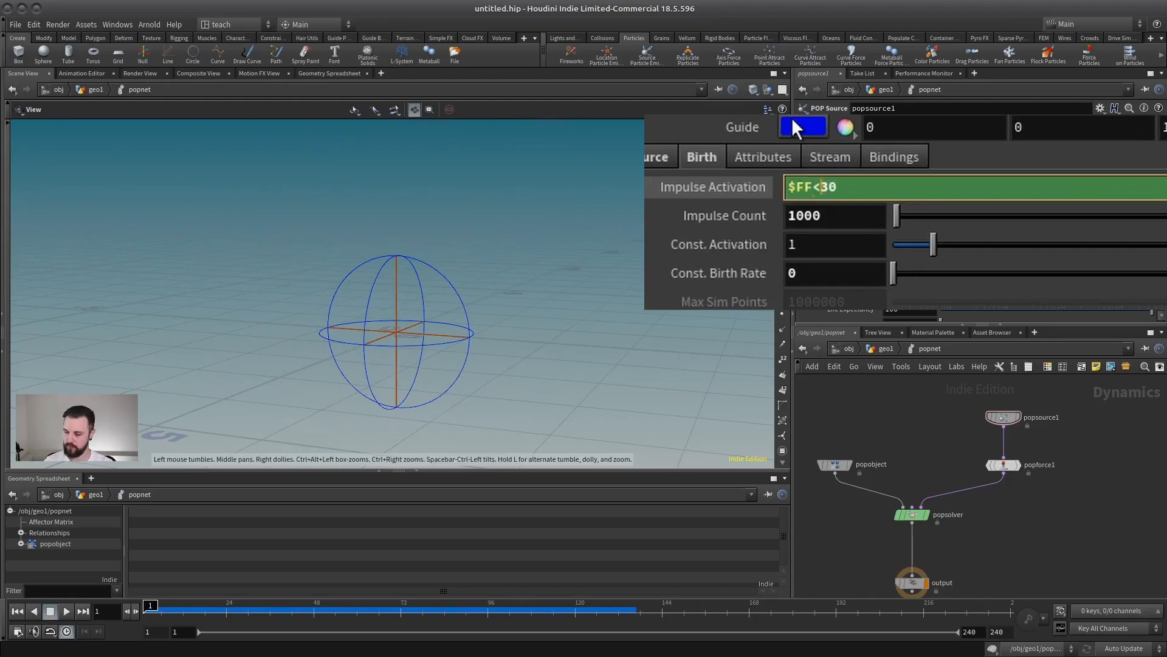
click(912, 444)
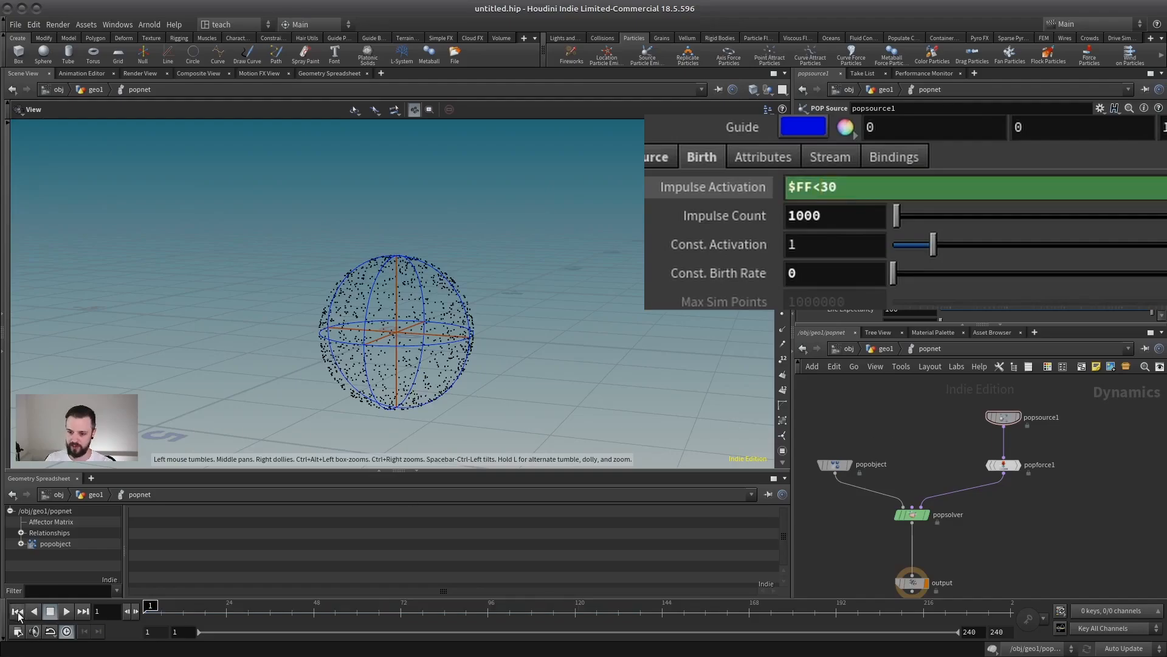
Lower the limit in the Impulse Activation expression to $FF<10, then play and stop the simulation.
click(831, 186)
key(BackSpace)
text(1)
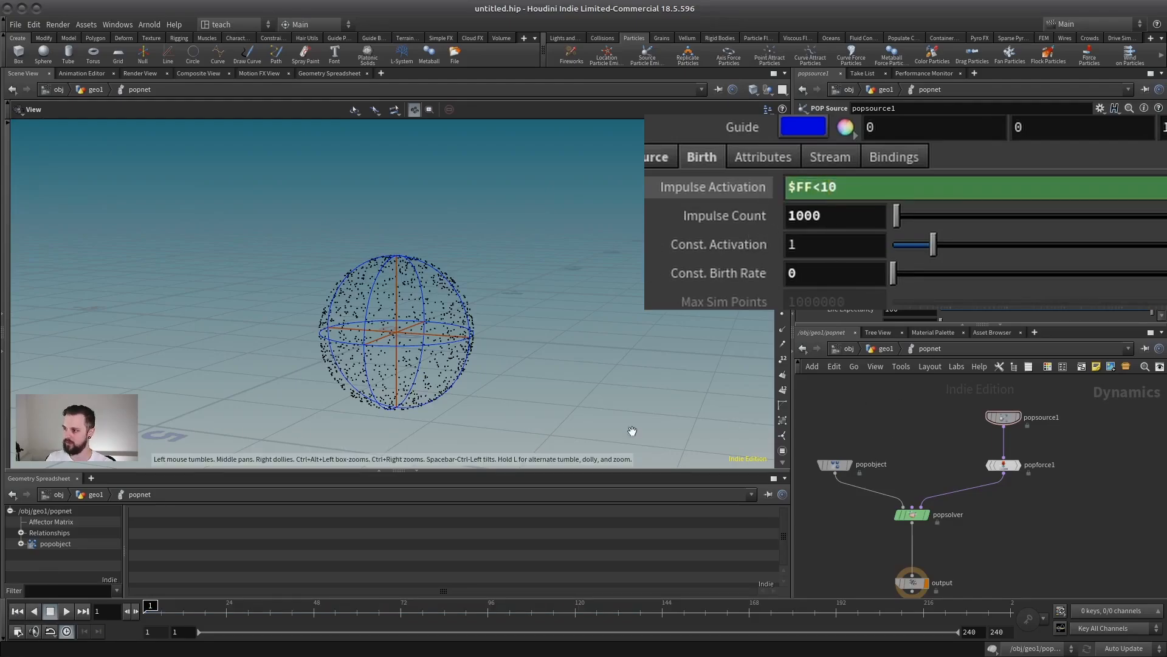
click(68, 613)
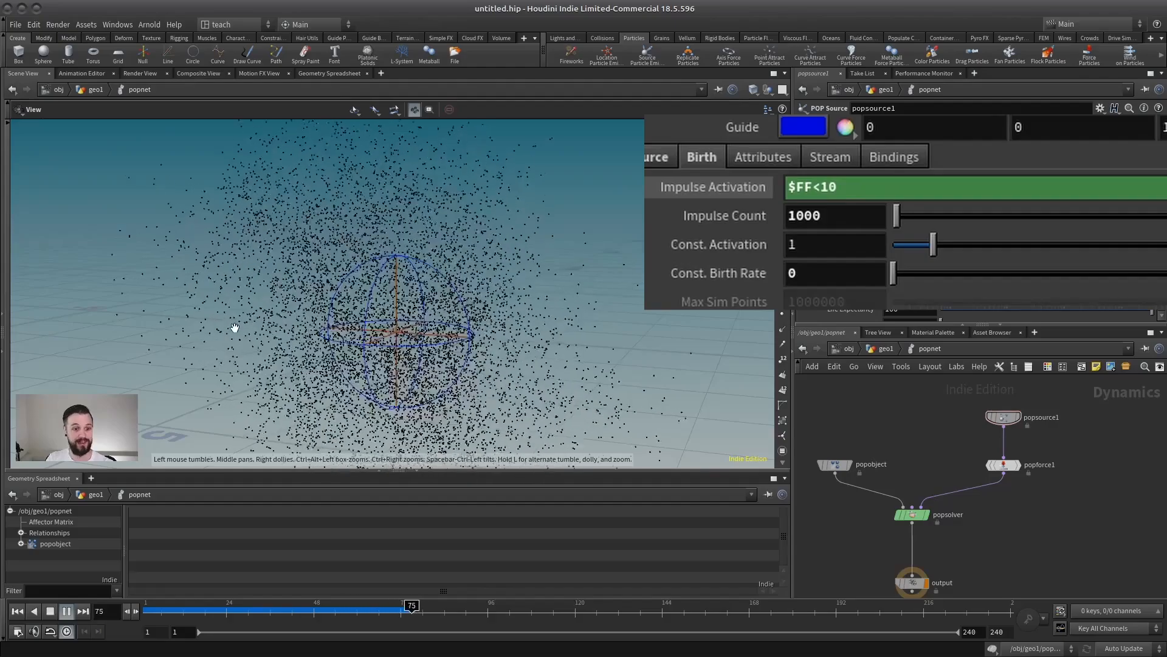
click(50, 612)
Change the Impulse Activation expression to $FF>10, rewind, and play the simulation before pausing it.
click(895, 188)
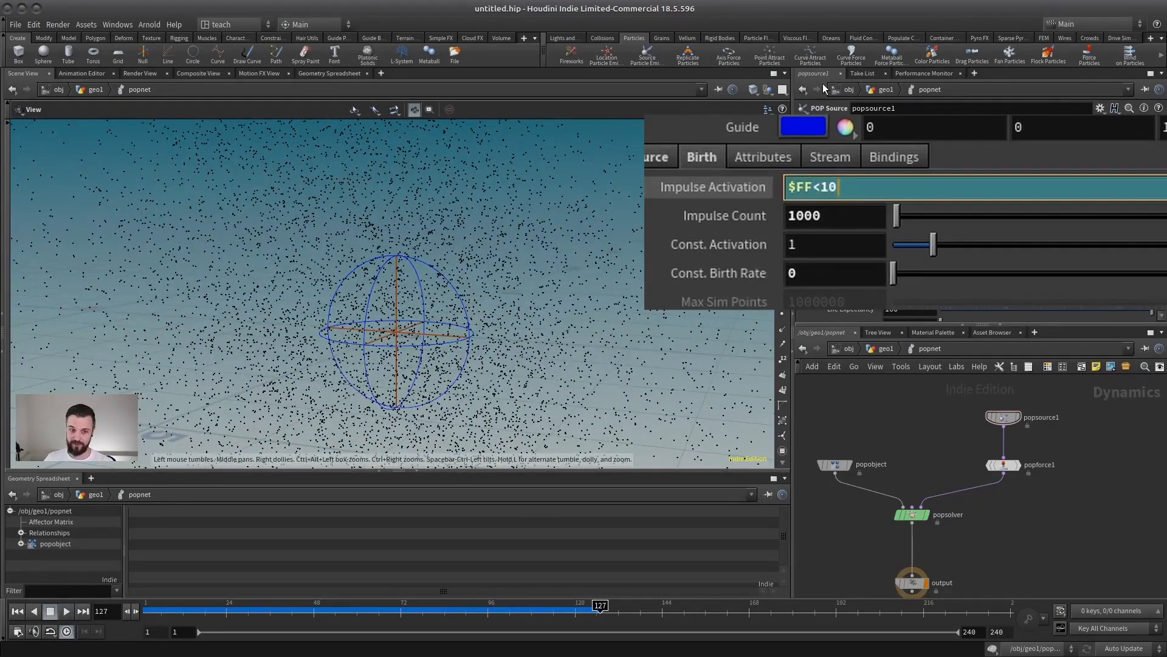
key(Left)
key(Left)
key(Left)
key(Delete)
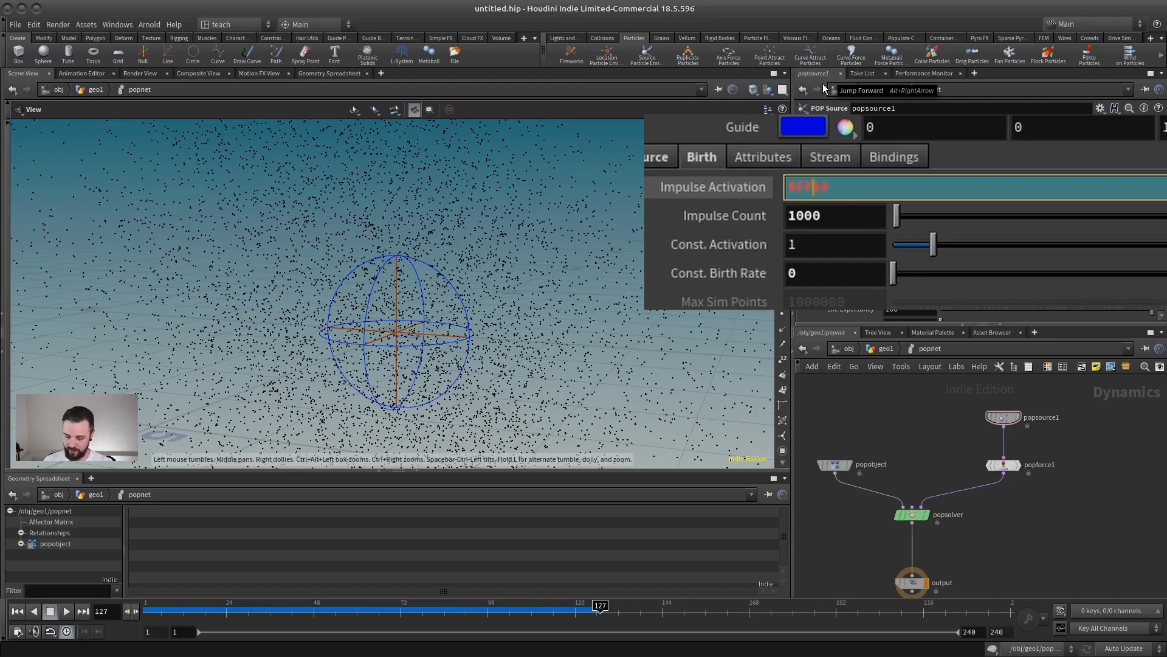
text(>)
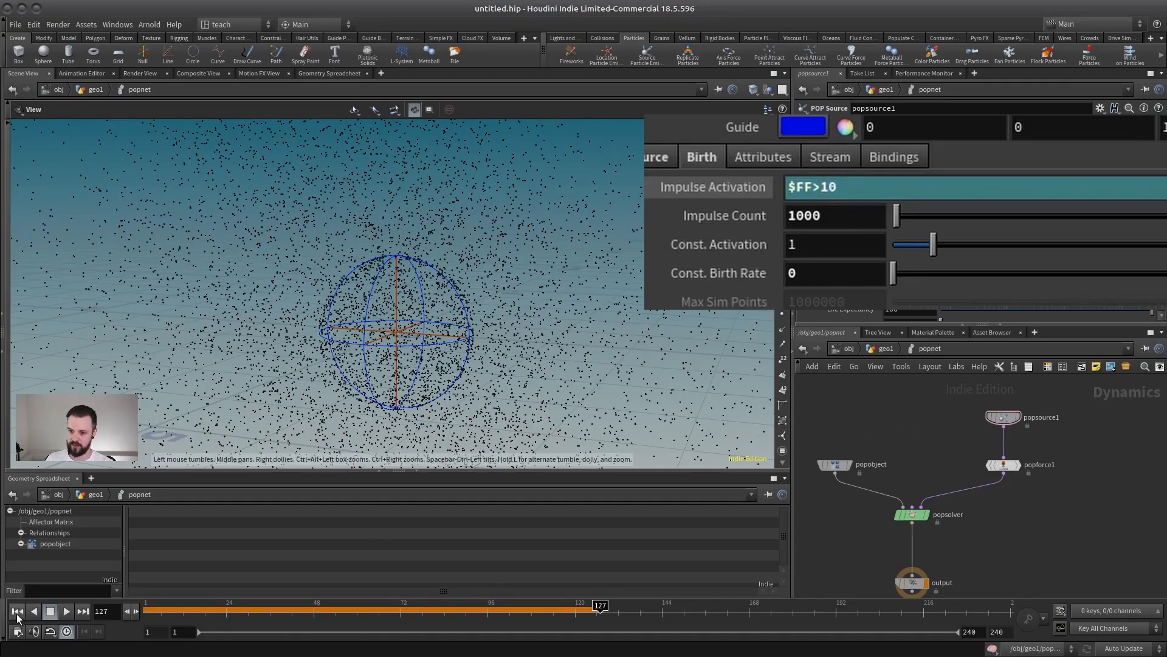
click(17, 614)
click(66, 611)
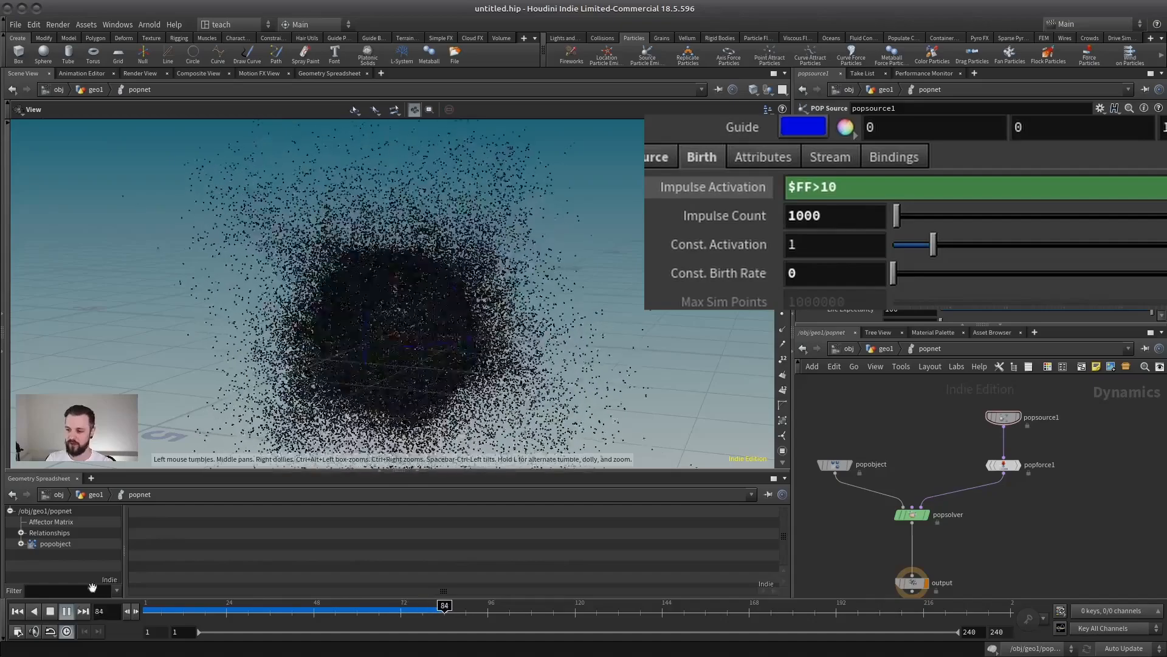
click(67, 611)
Extend the Impulse Activation expression to $FF>10 && $FF<30, play the simulation from frame 1, and rewind it.
click(852, 189)
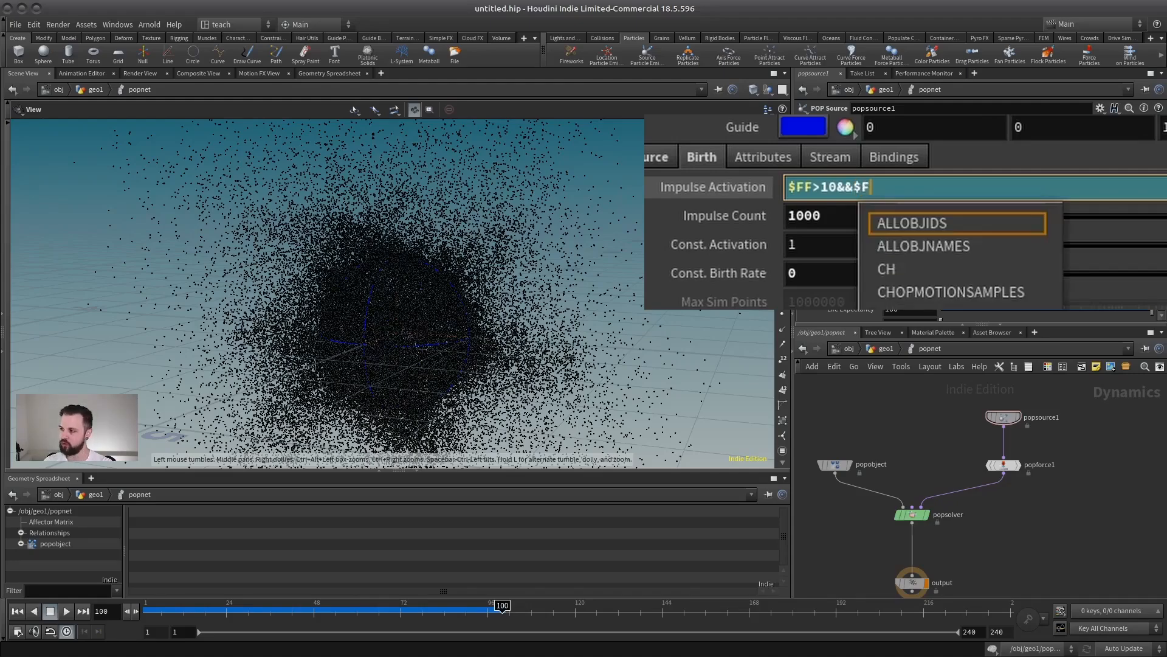
text(FFF)
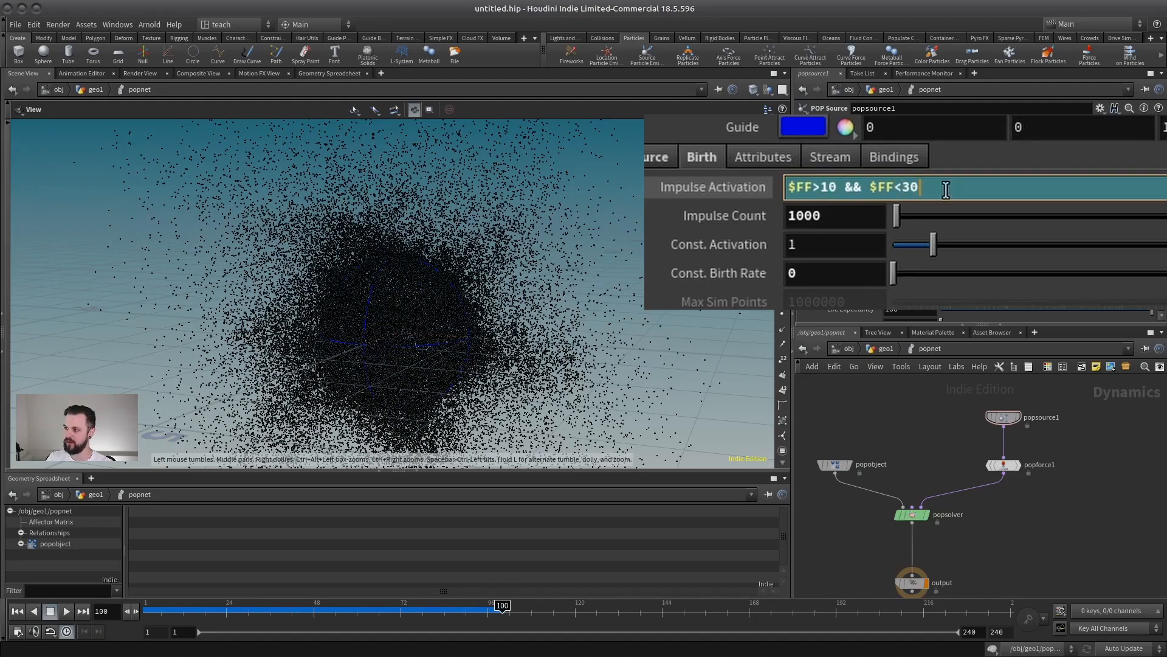
key(ctrl+Up)
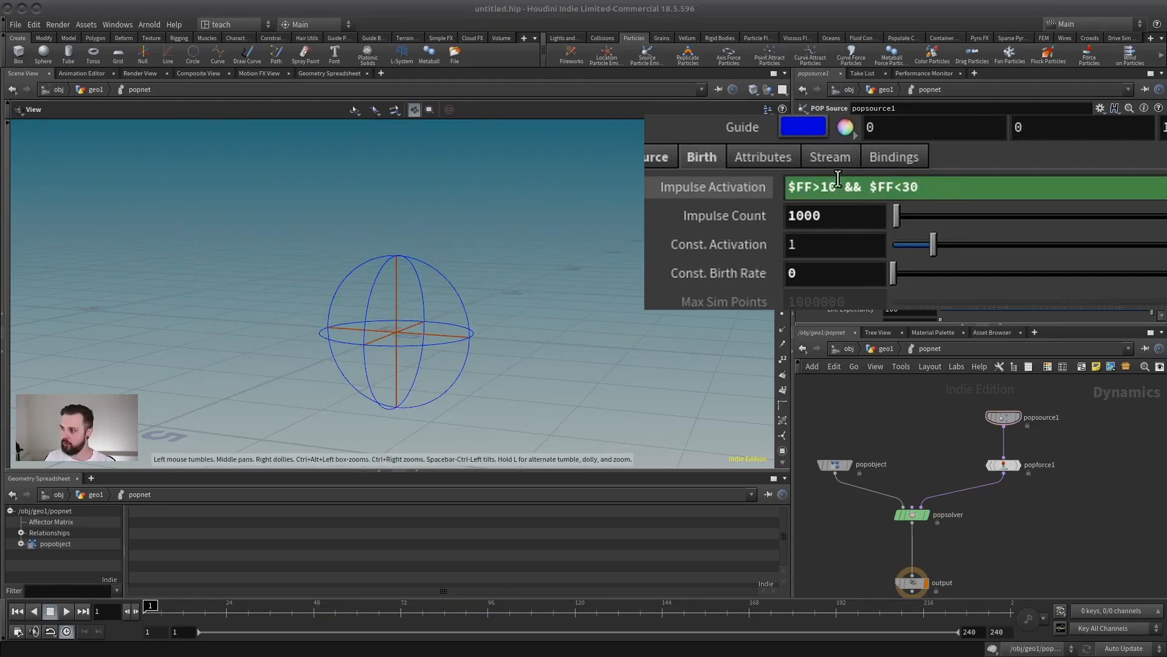
click(68, 610)
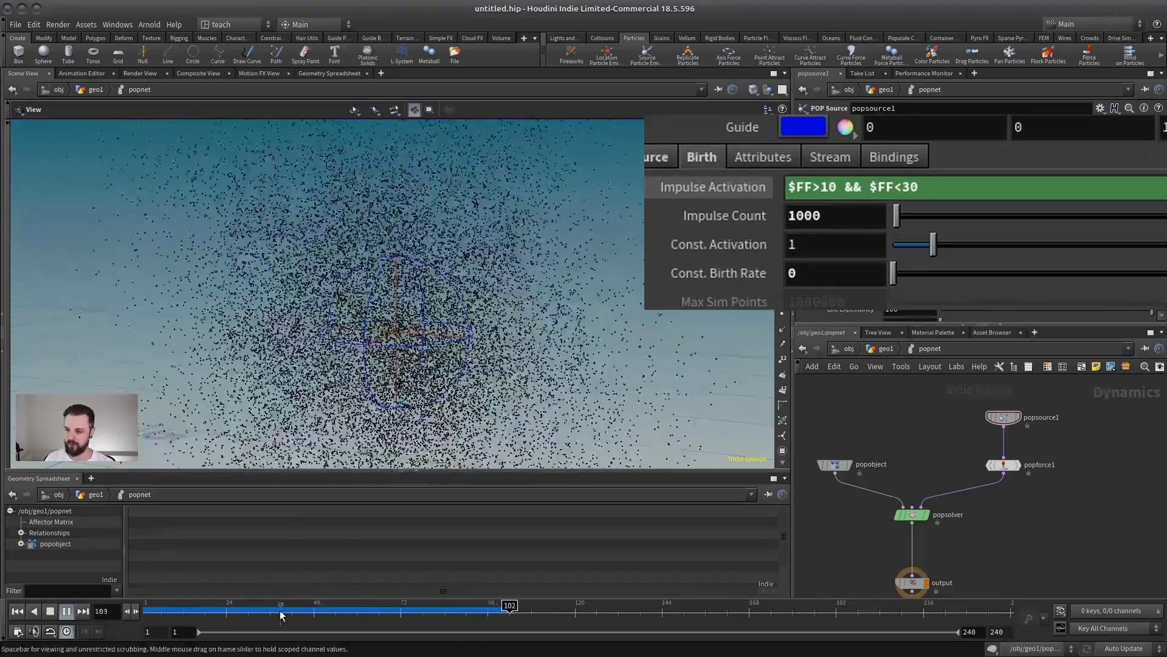
click(51, 611)
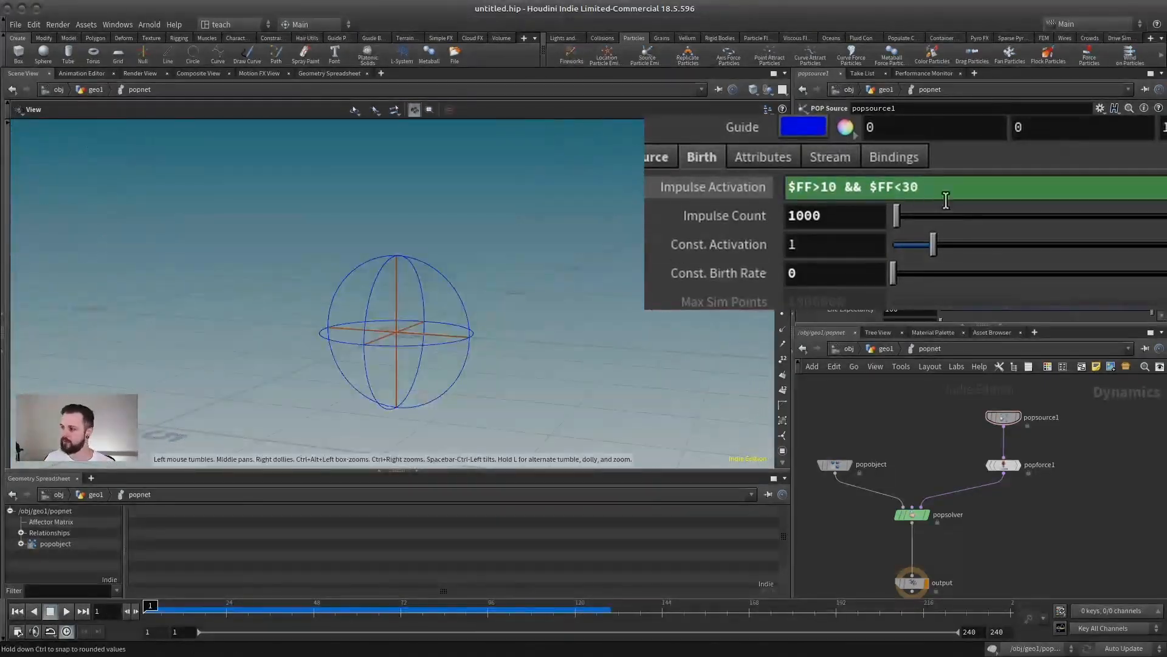
Change the upper limit in the Impulse Activation expression to $FF<20, play the simulation, and rewind to frame 1.
double_click(910, 187)
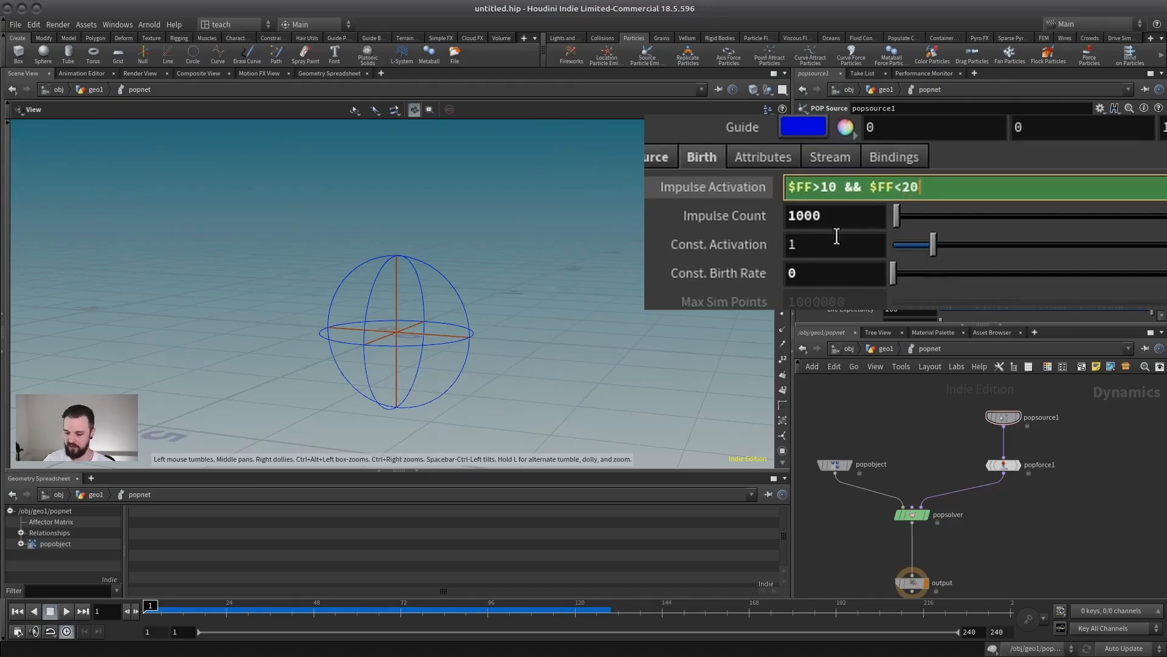
text(20)
key(Return)
click(66, 611)
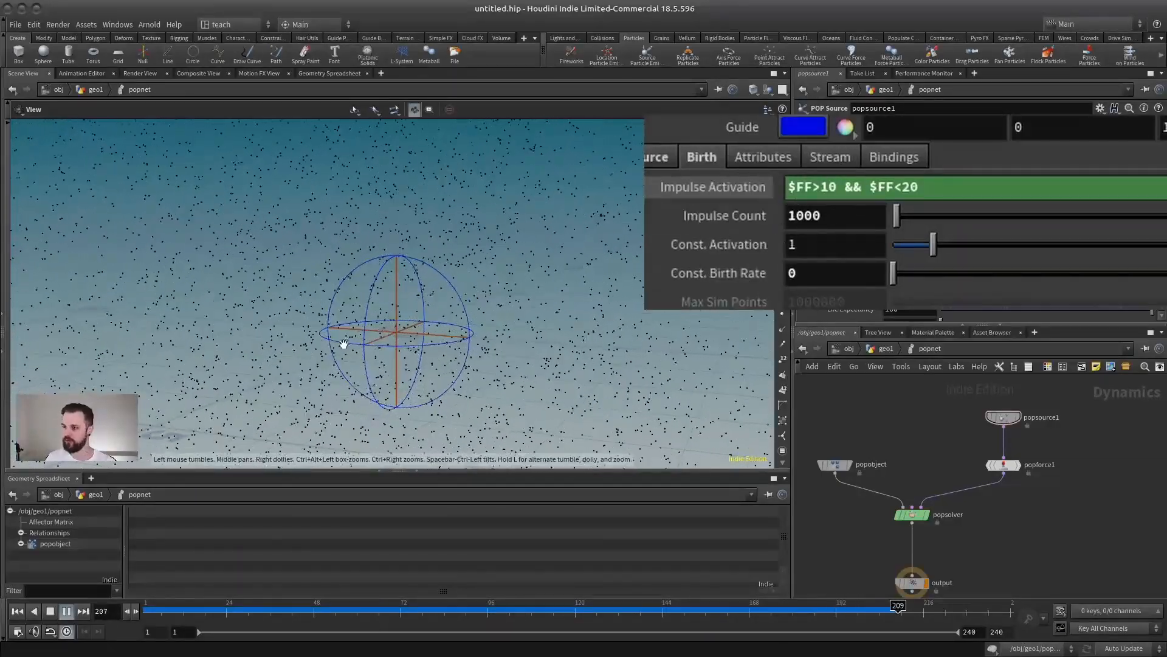
click(50, 611)
click(18, 611)
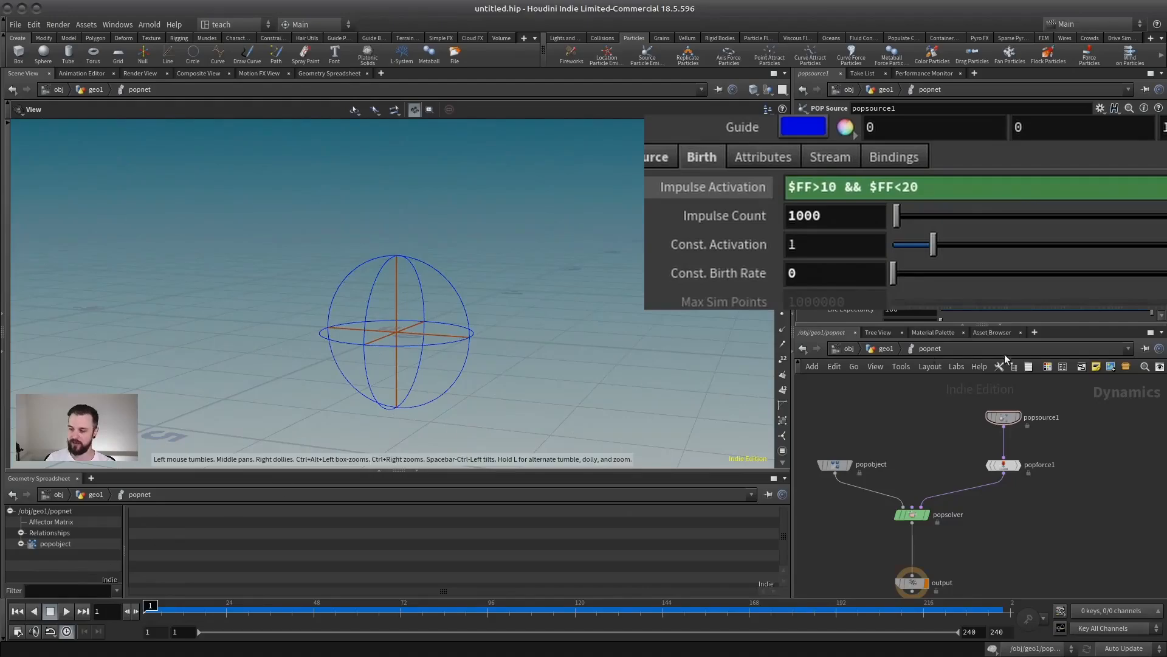
Enlarge the network pane and change the Impulse Activation expression to $FF>10 && $FF<50.
drag(996, 325, 996, 263)
scroll(938, 370, down, 2)
middle_drag(938, 370, 911, 407)
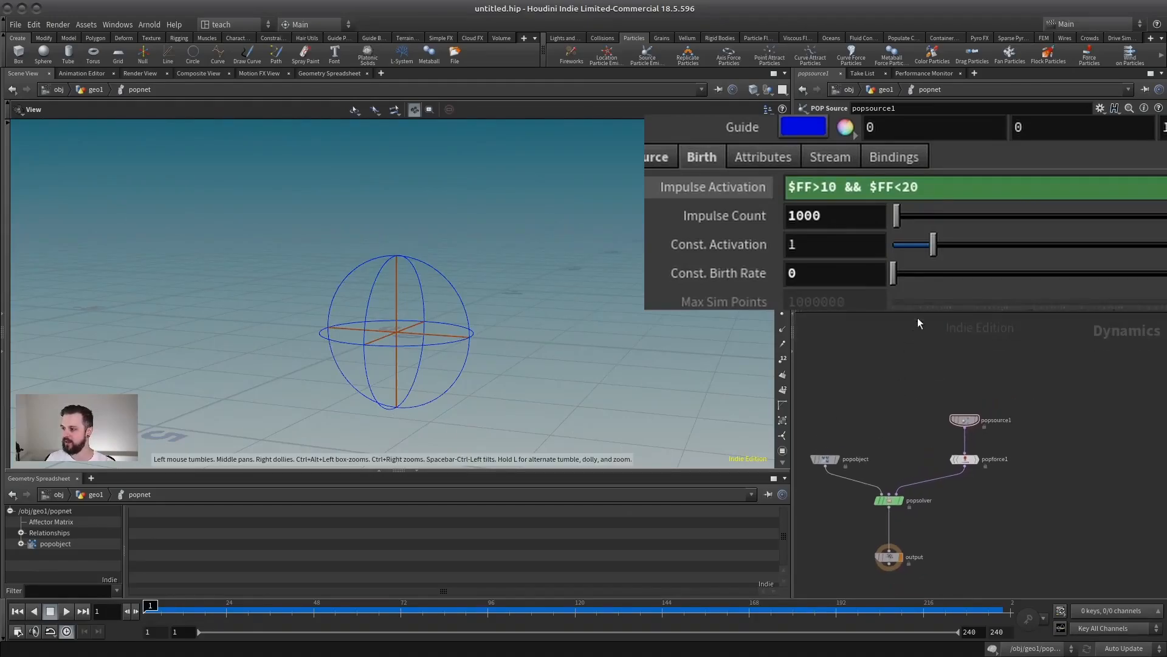
click(916, 186)
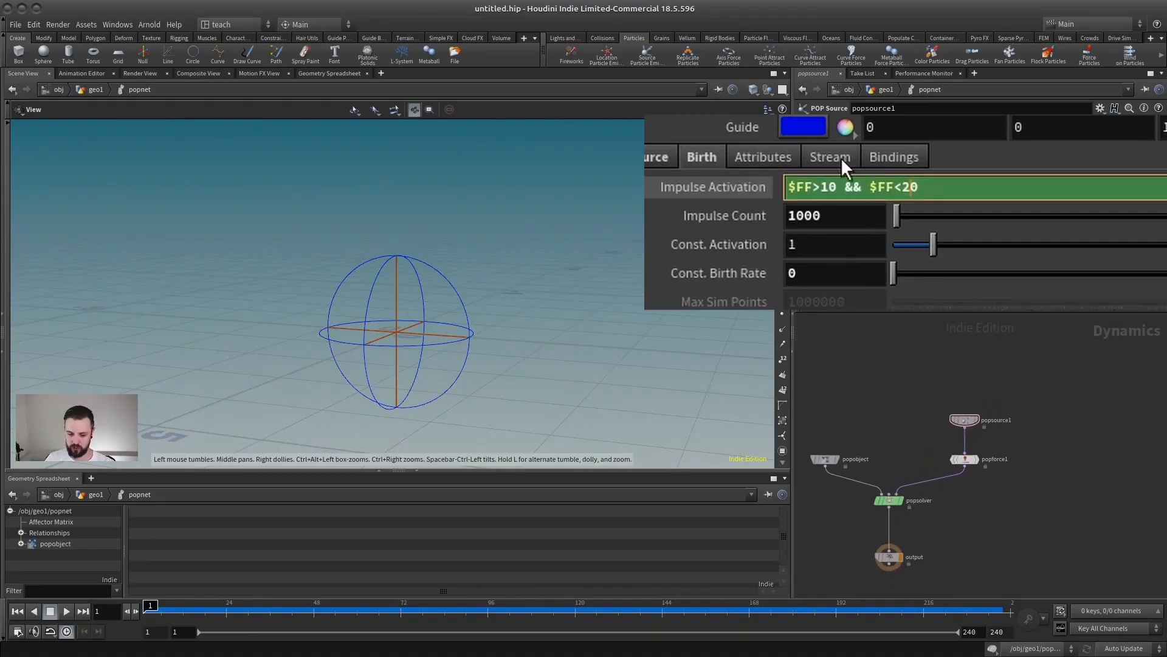
key(BackSpace)
text(5)
Go up to the geo1 network and select and display sphere2.
click(885, 288)
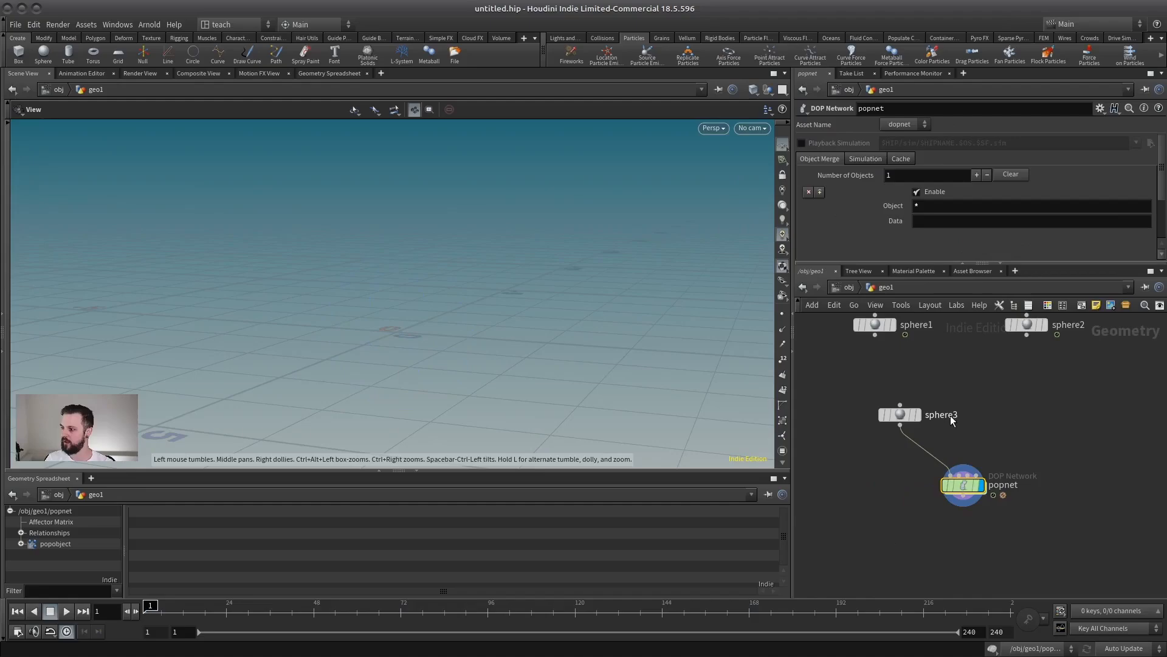
middle_drag(952, 421, 936, 473)
click(1011, 376)
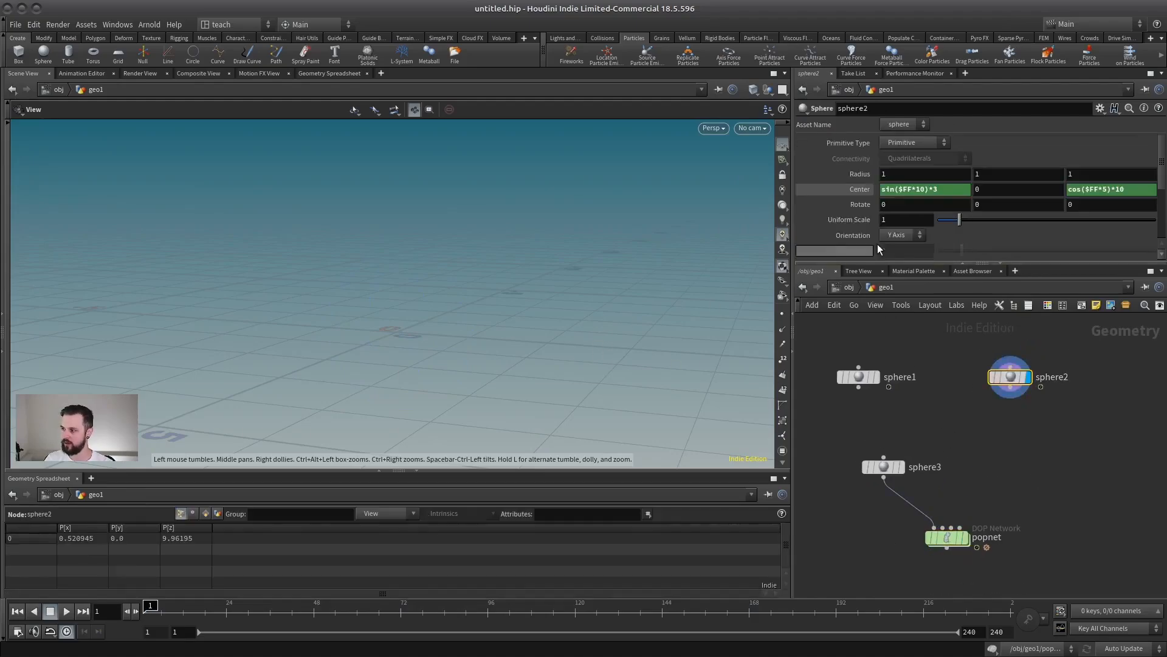
scroll(396, 357, down, 6)
Set sphere2's Center Z expression to cos($FF*10)*3 and scrub the timeline to check the circular motion.
click(1117, 189)
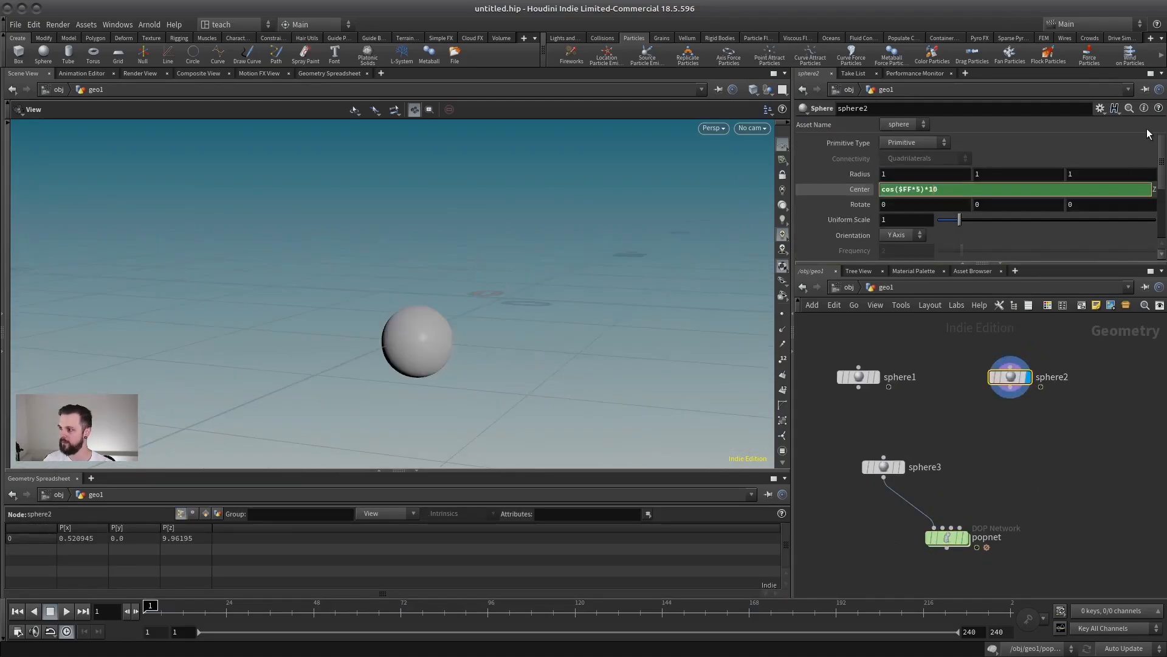
key(BackSpace)
text(10)
key(Return)
drag(151, 605, 211, 605)
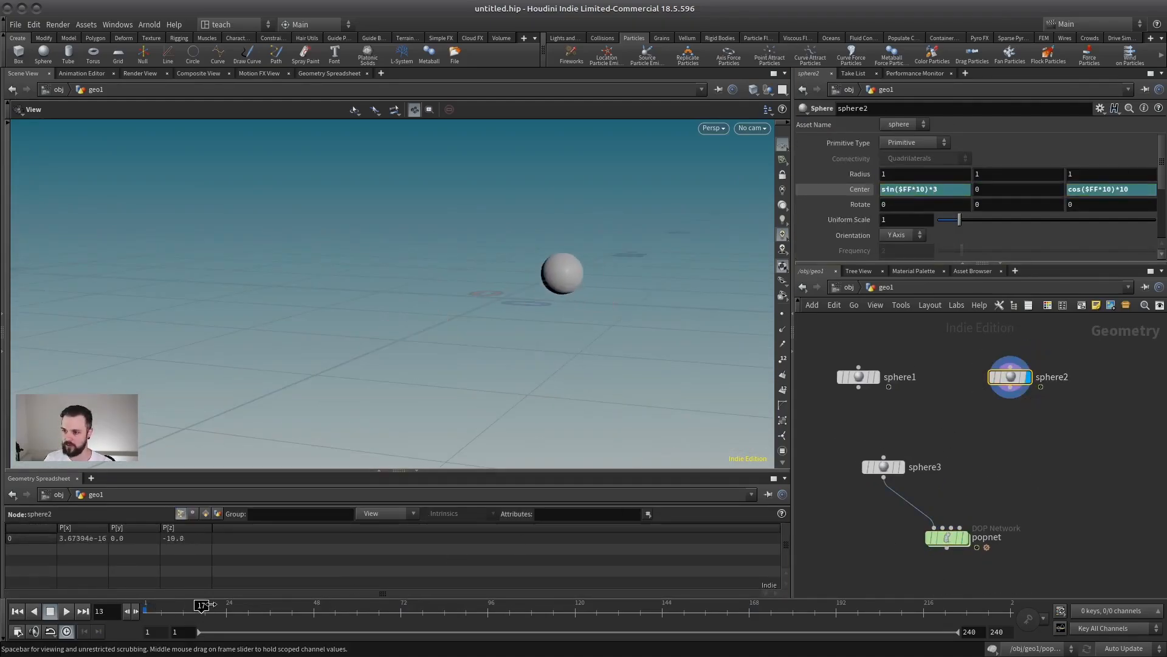
drag(240, 605, 151, 606)
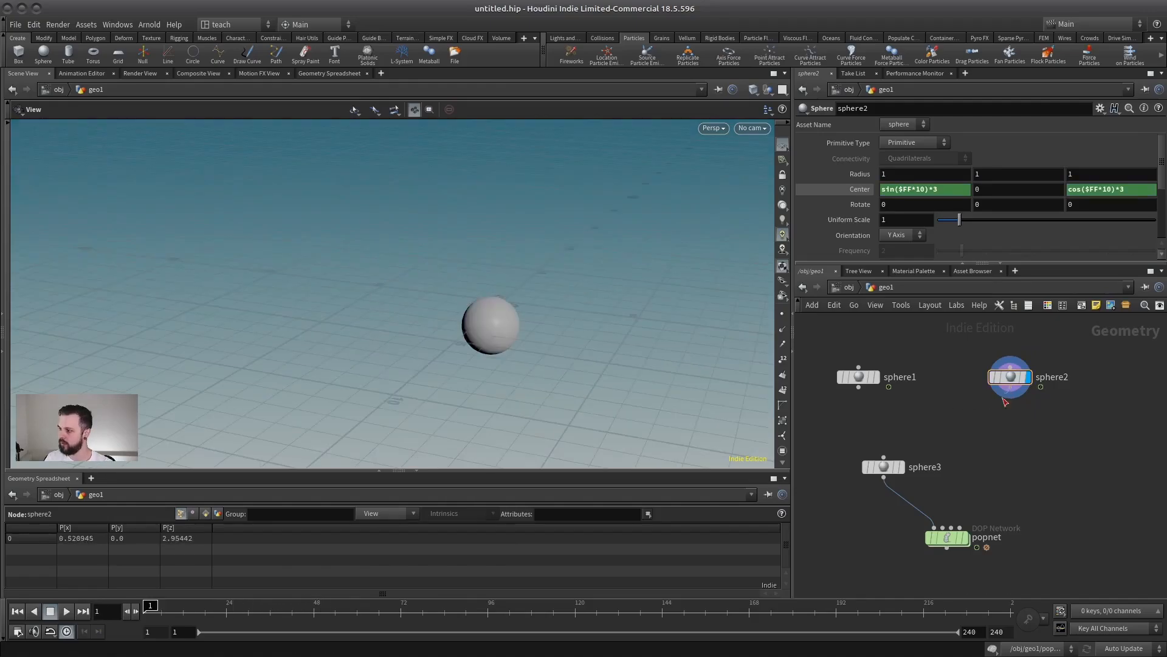
Connect sphere2 to popnet's first input in place of sphere3, rearrange the nodes, and display popnet.
drag(1010, 396, 935, 527)
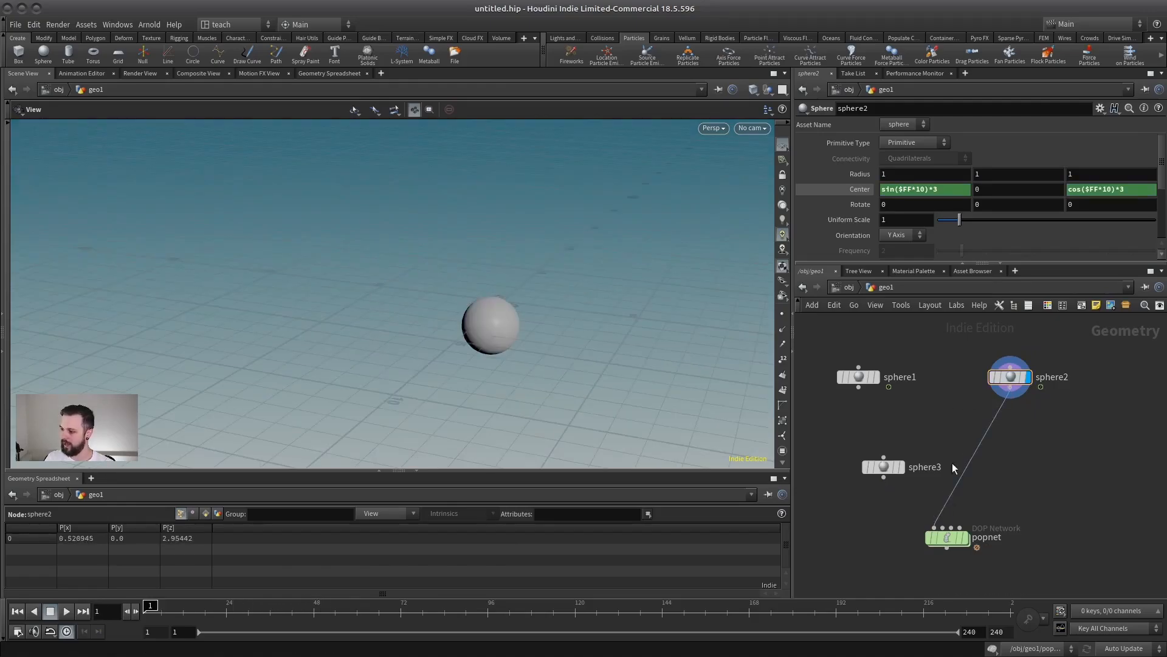
drag(890, 469, 803, 434)
drag(1003, 380, 911, 455)
click(966, 539)
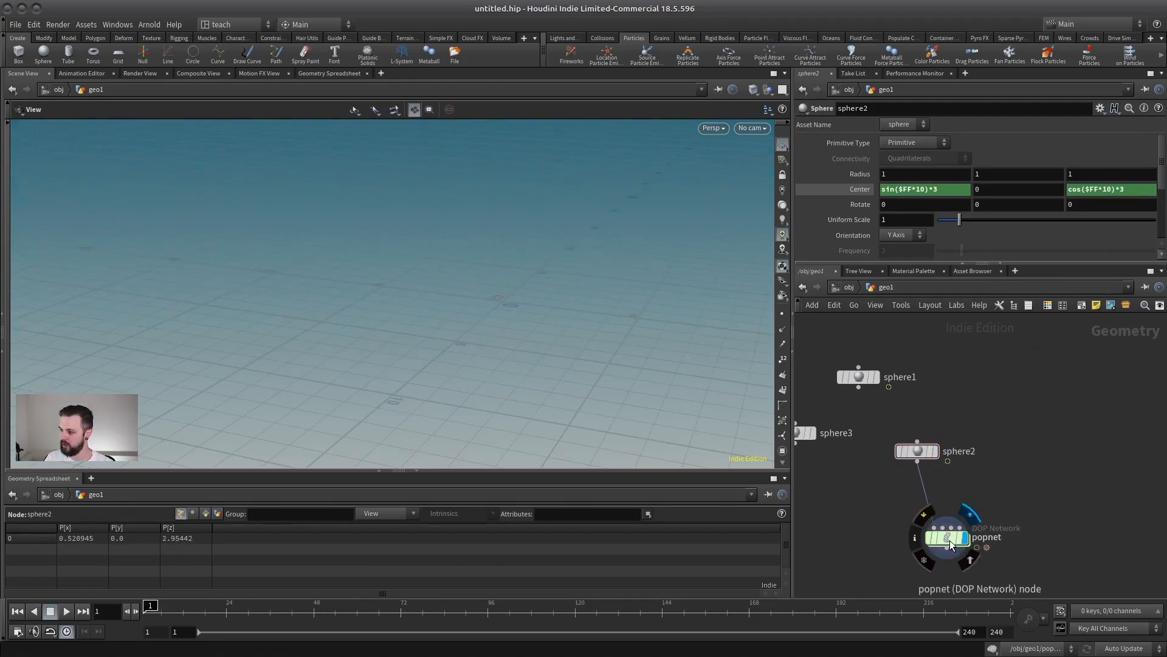
drag(952, 544, 933, 533)
key(f)
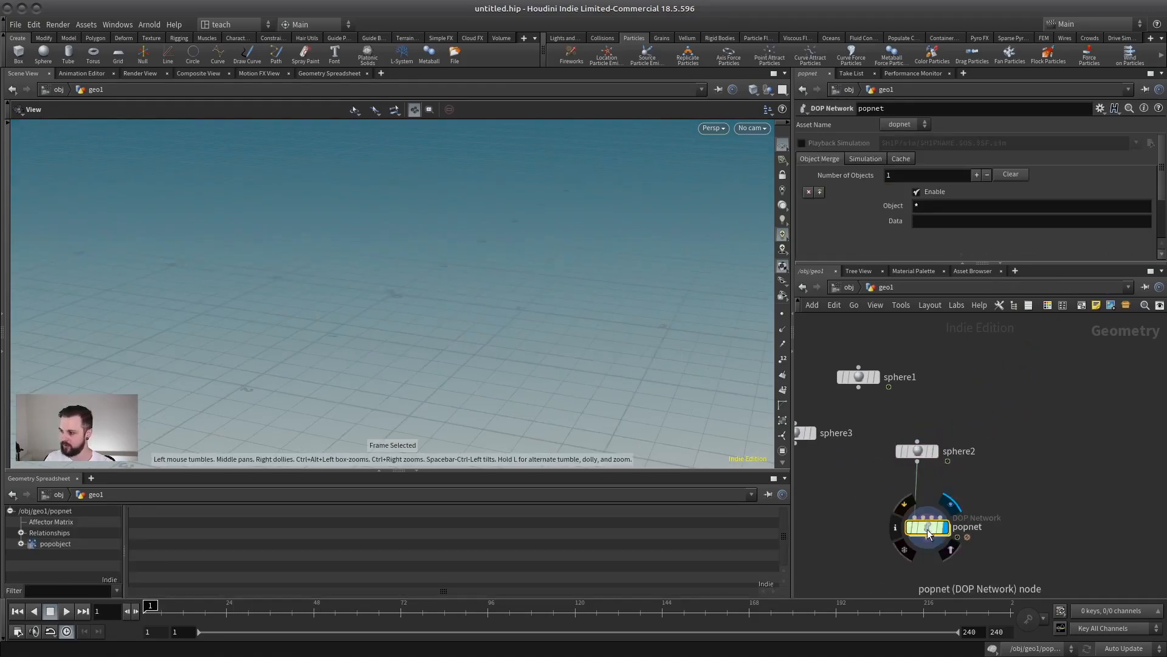
Play the simulation with the moving emitter, view it from above, and scrub back to frame 32.
click(66, 612)
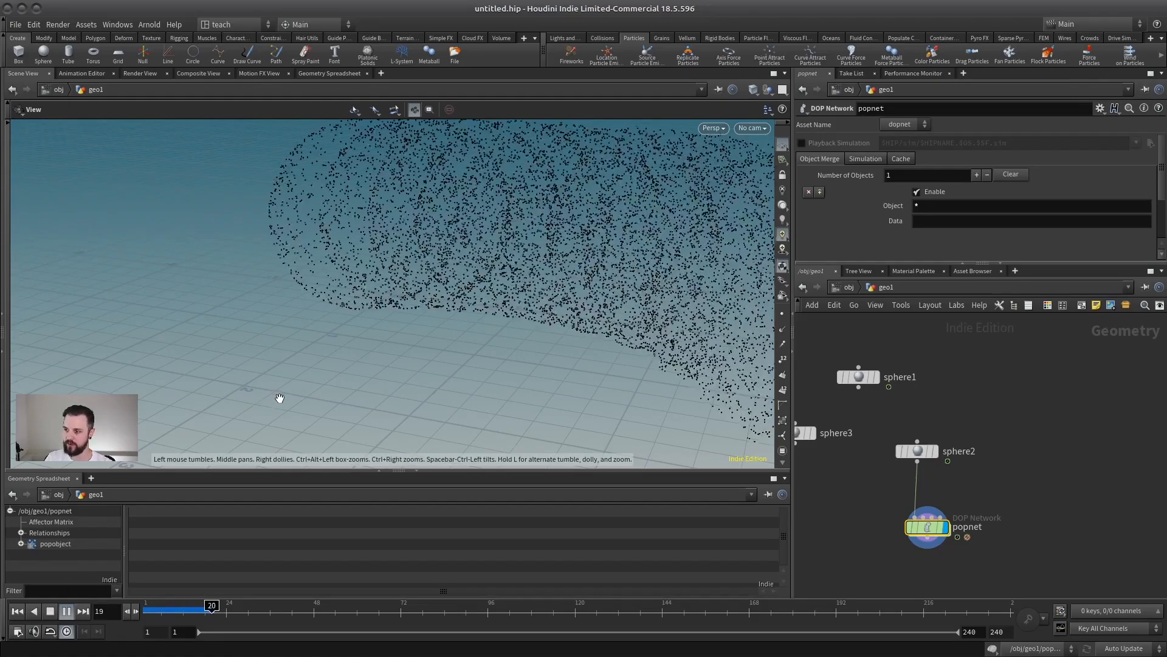
drag(329, 283, 393, 315)
middle_drag(393, 315, 395, 421)
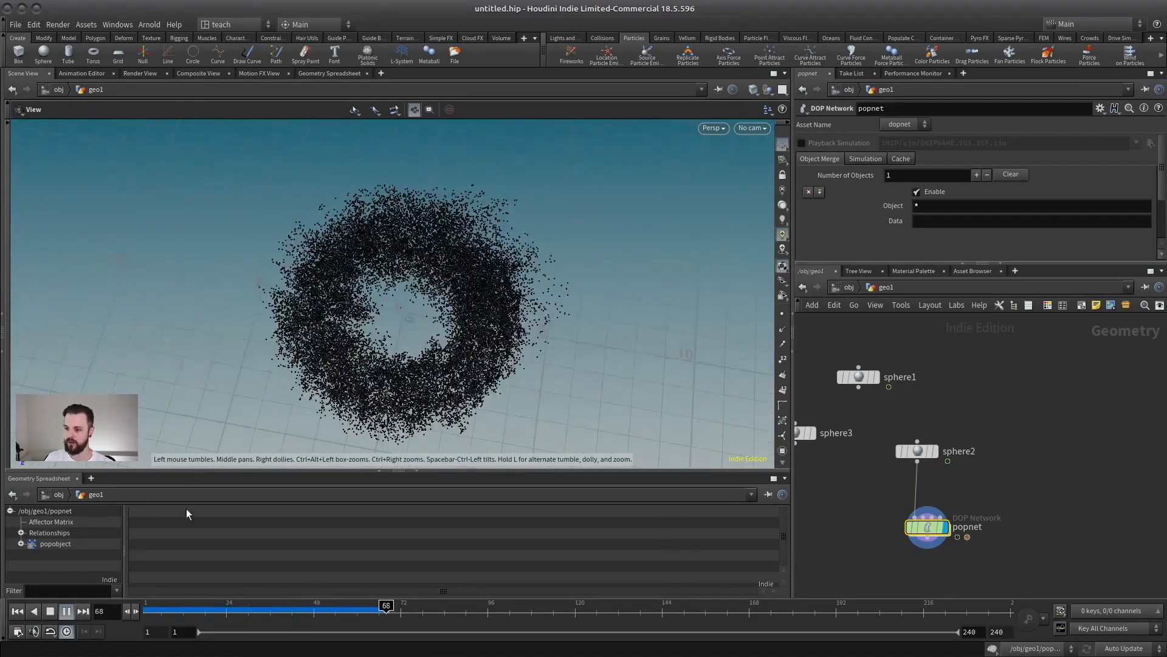
click(50, 612)
drag(356, 614, 255, 609)
Inside popnet, set popsource1's Impulse Activation expression to $FF>10 && $FF<30 and replay the simulation from frame 1.
double_click(927, 527)
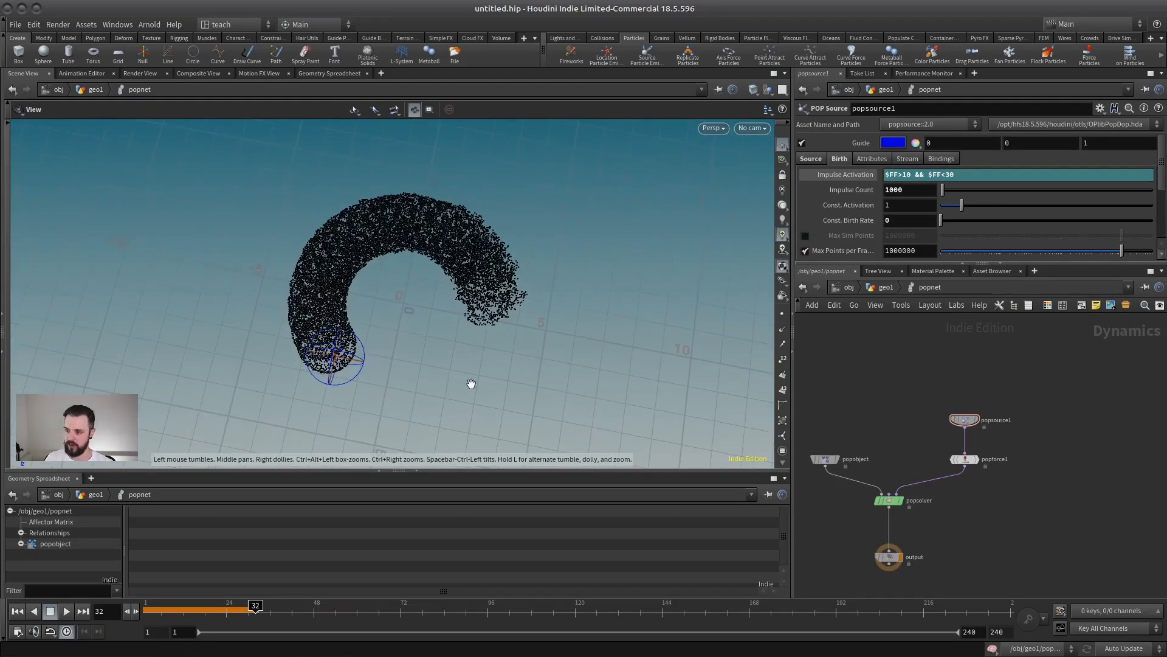
click(17, 611)
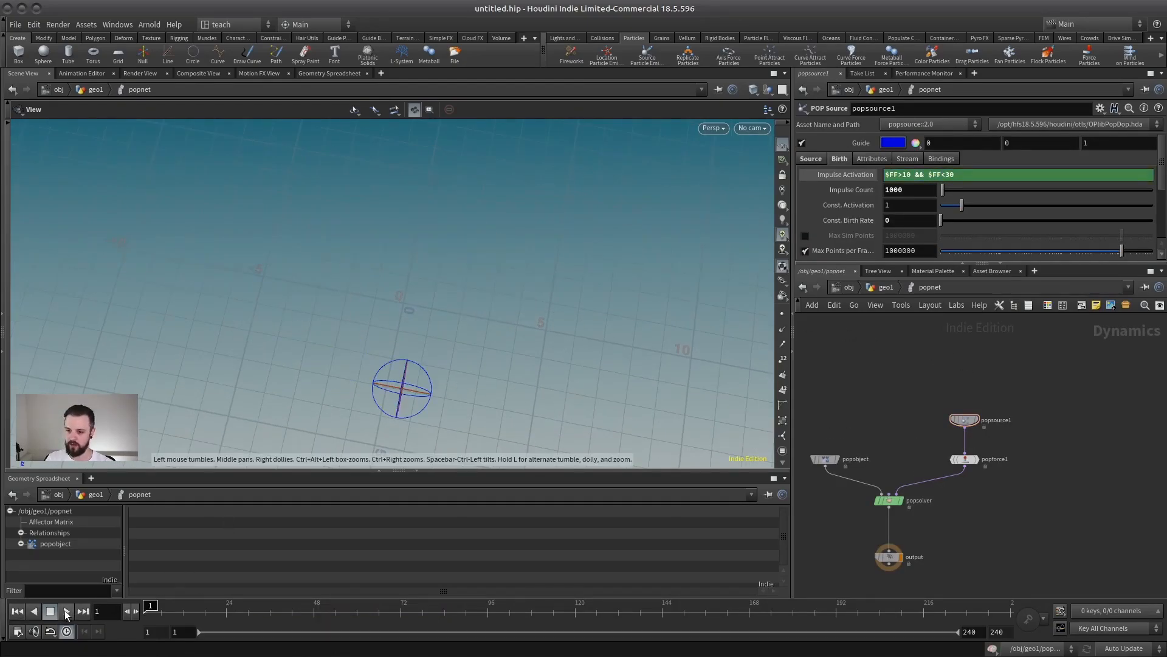
click(67, 612)
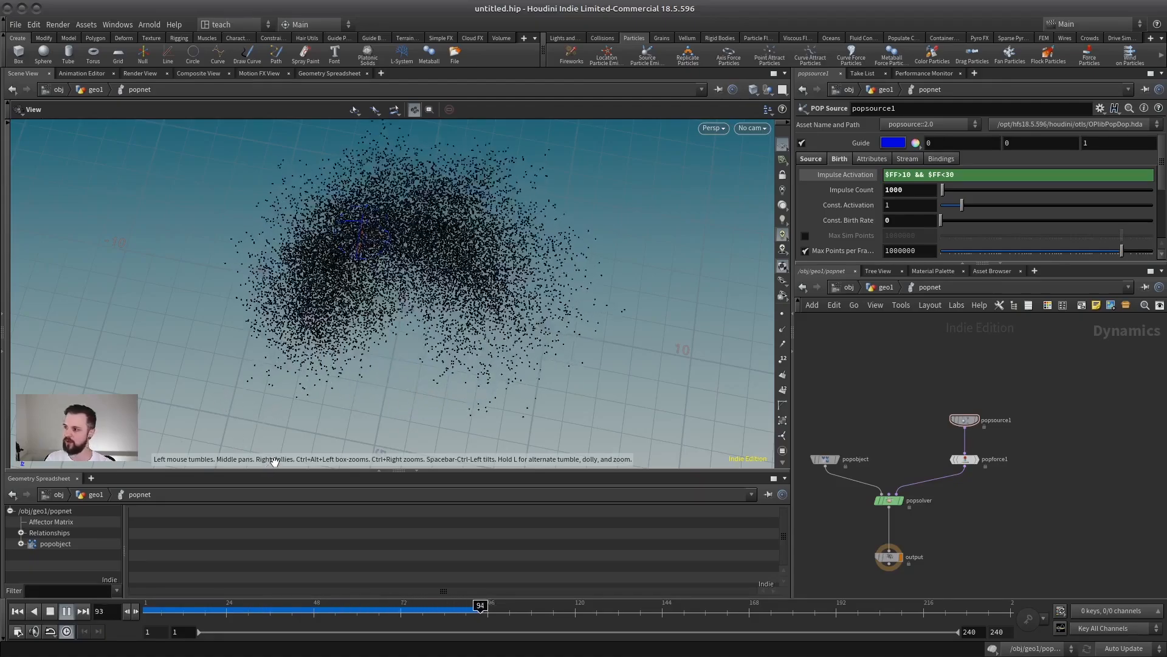
click(51, 612)
click(66, 611)
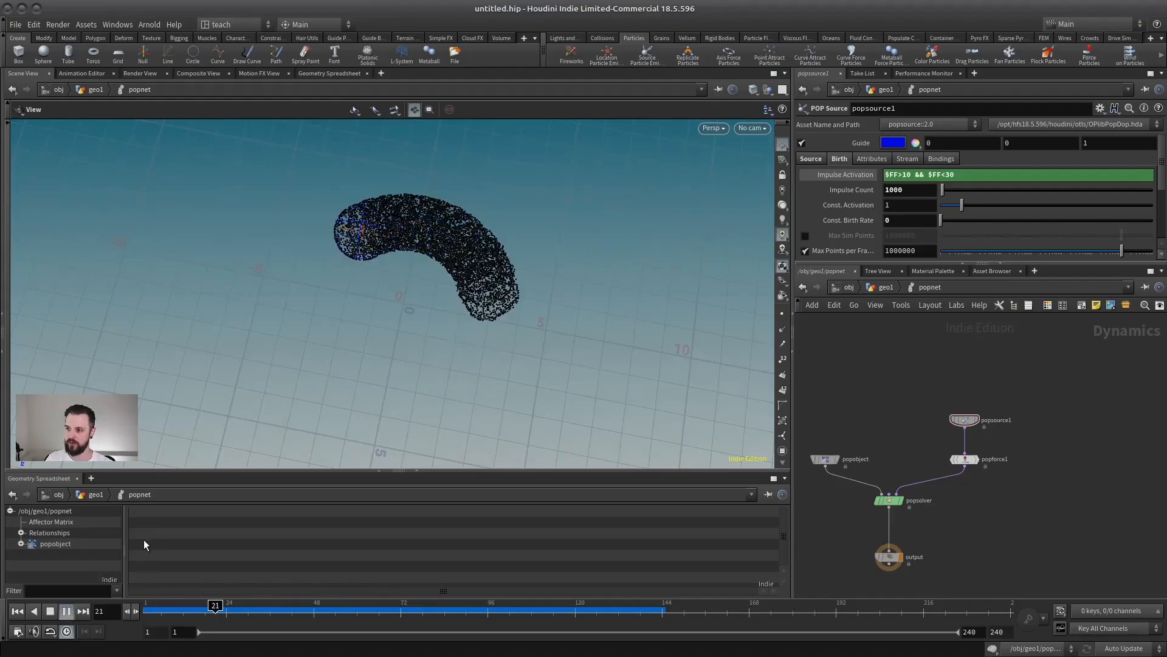